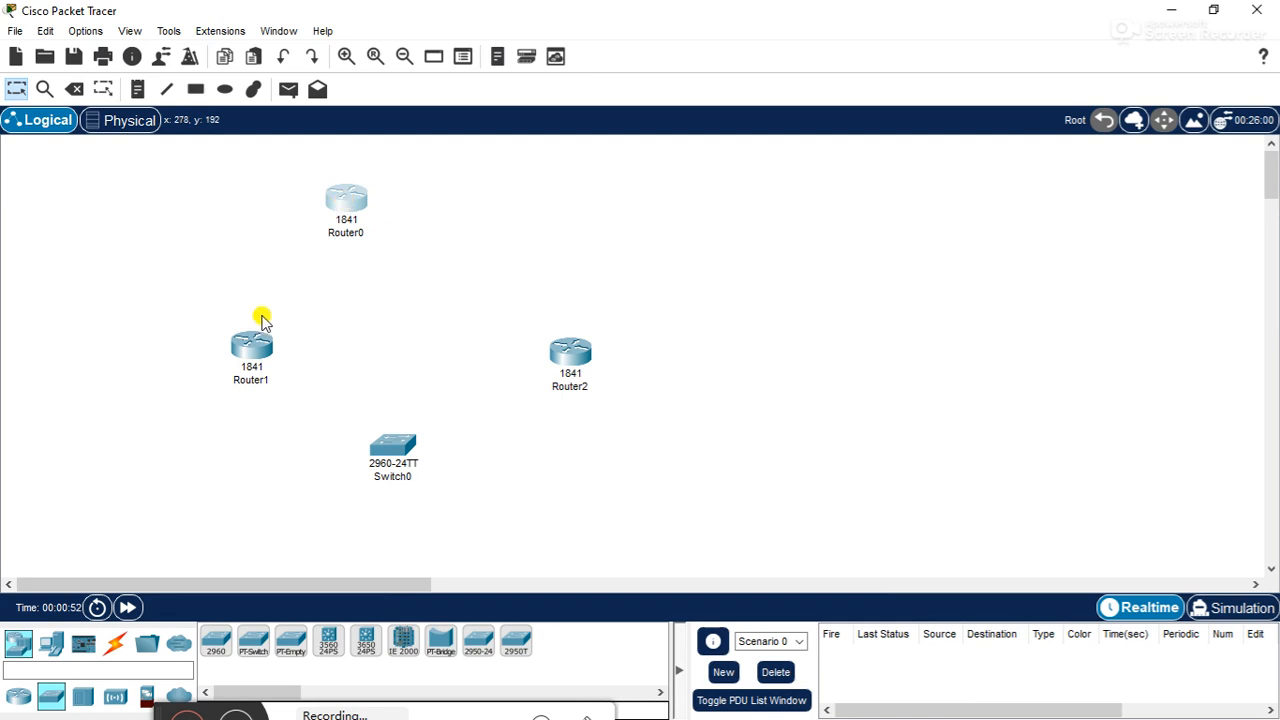
- Arrange the devices in a diamond: Router0 above, Router1 and Router2 on either side, and Switch0 below them
left_click_drag(250, 345, 138, 364)
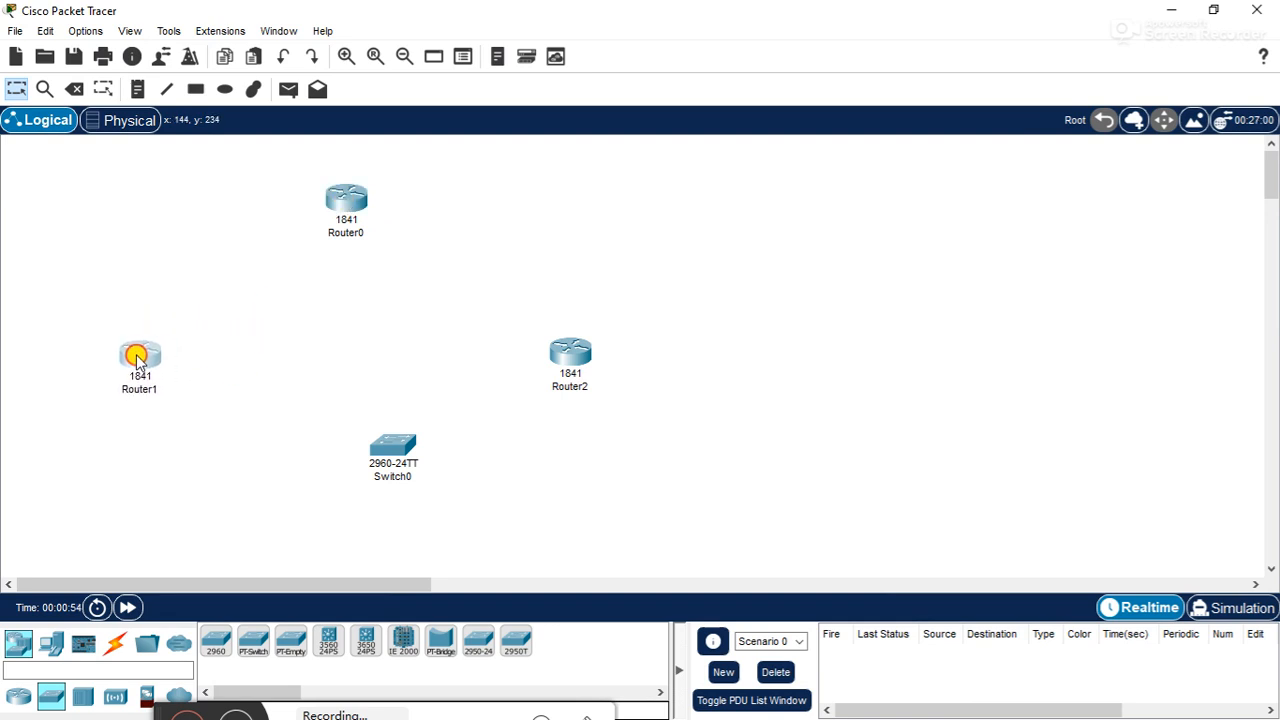
left_click_drag(340, 200, 295, 198)
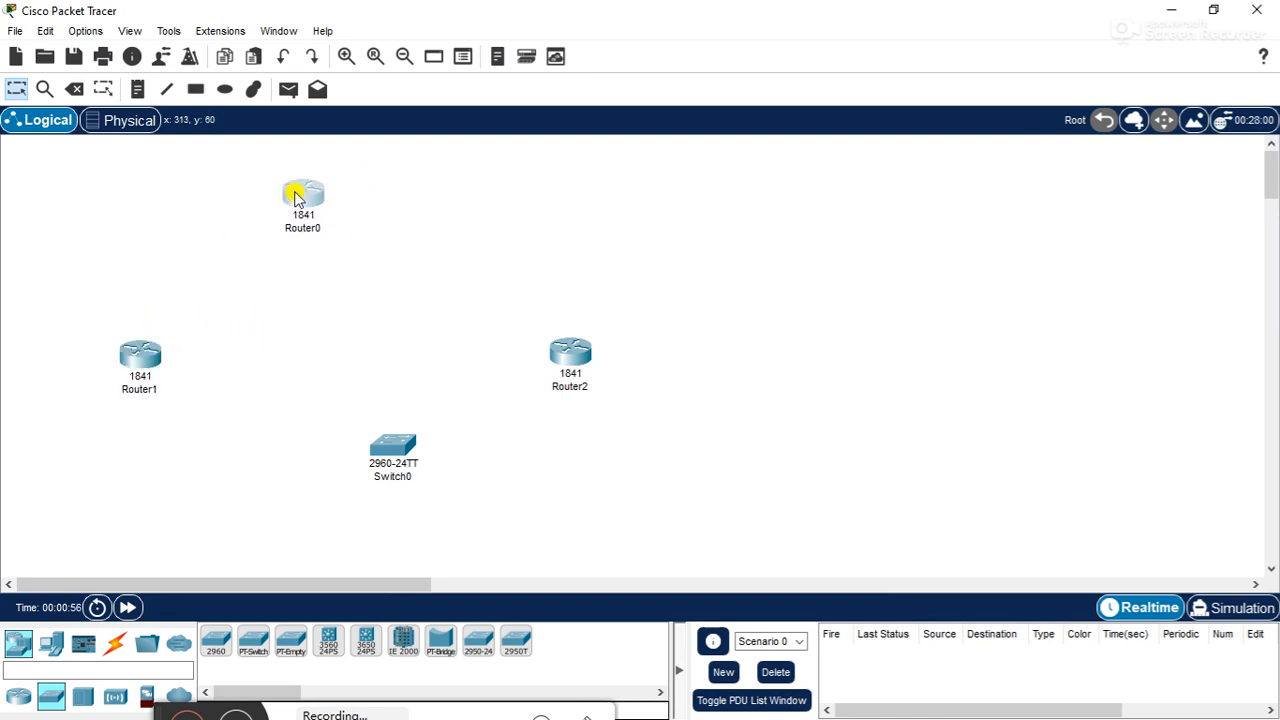
left_click_drag(553, 370, 436, 356)
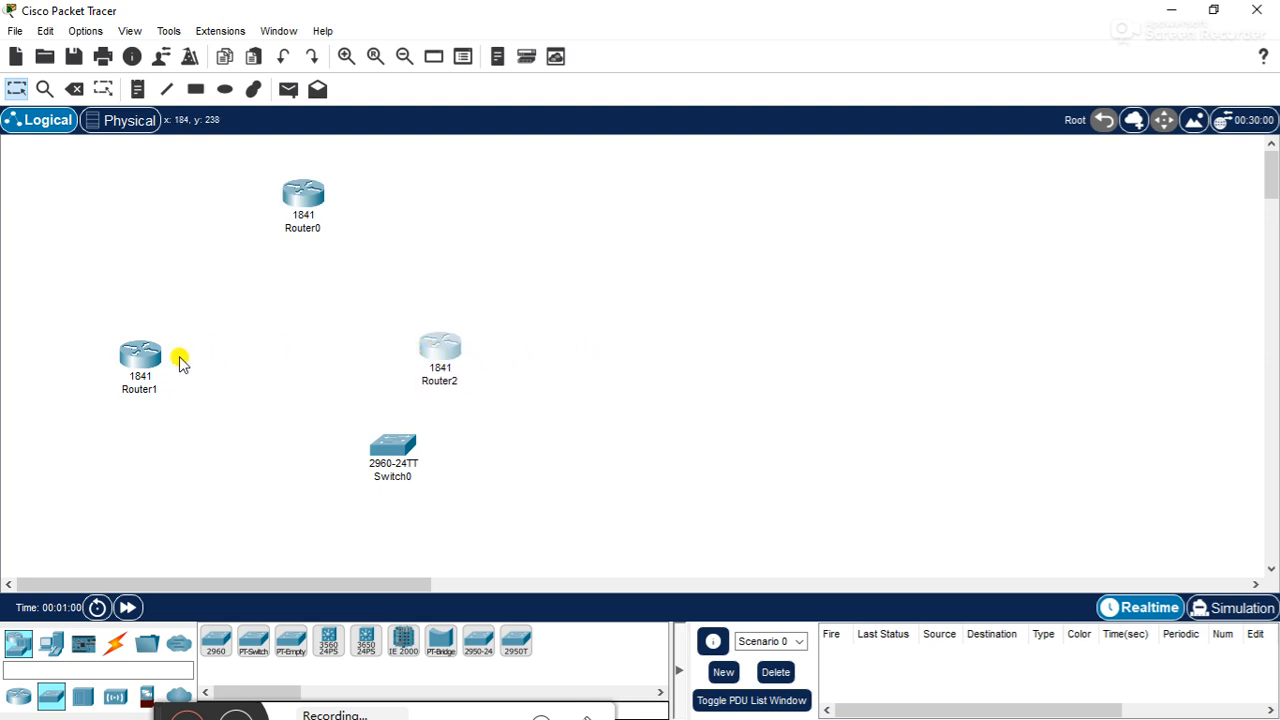
left_click_drag(152, 362, 171, 340)
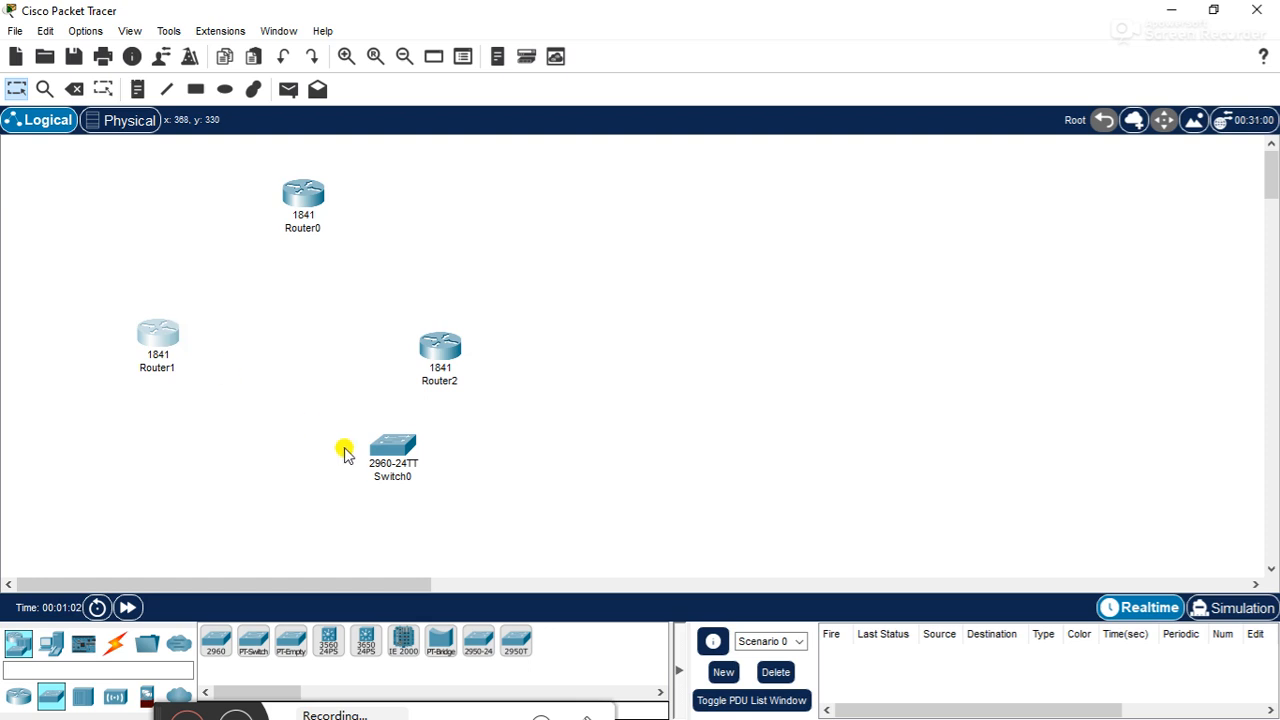
left_click_drag(378, 449, 266, 452)
left_click_drag(296, 198, 290, 176)
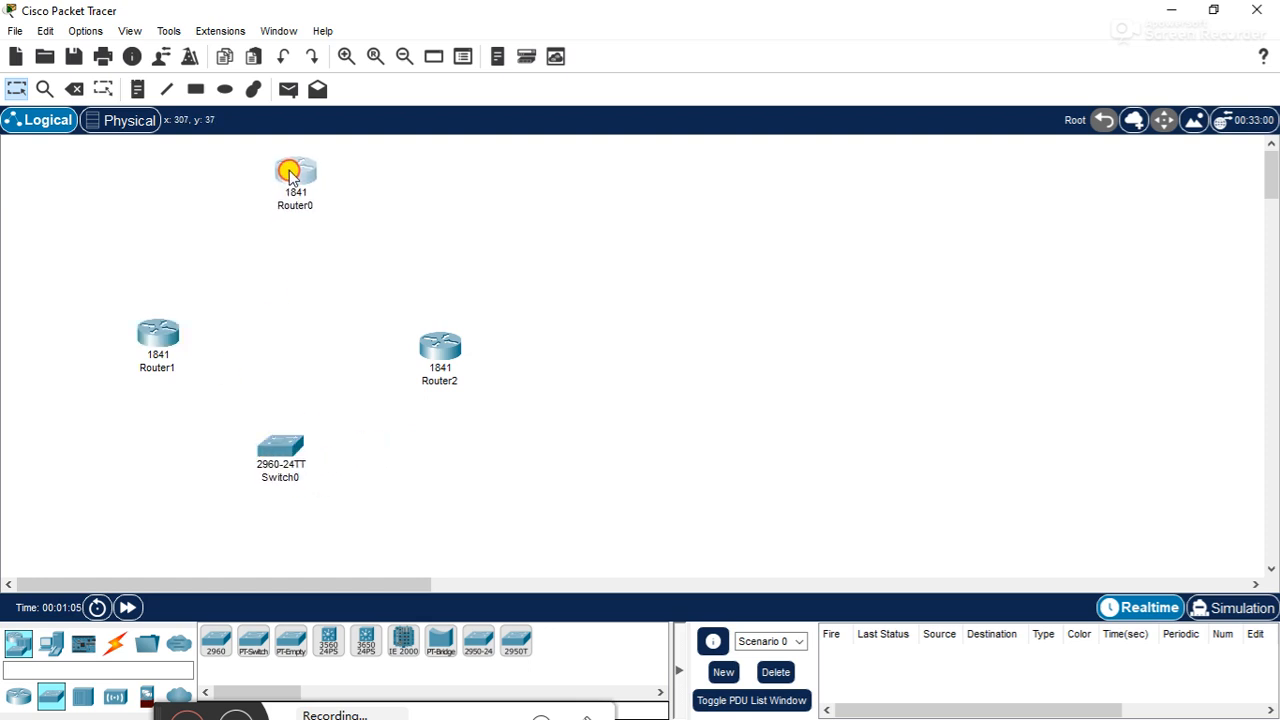
left_click_drag(157, 345, 153, 318)
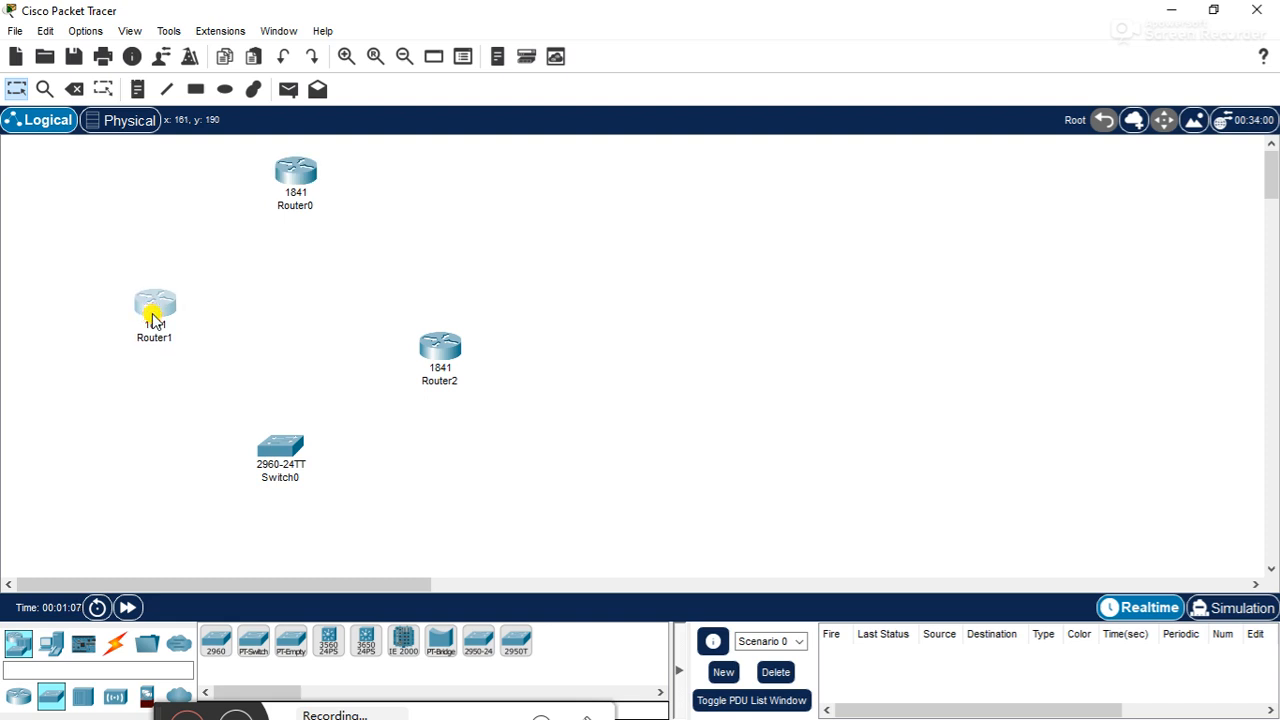
left_click_drag(446, 338, 437, 315)
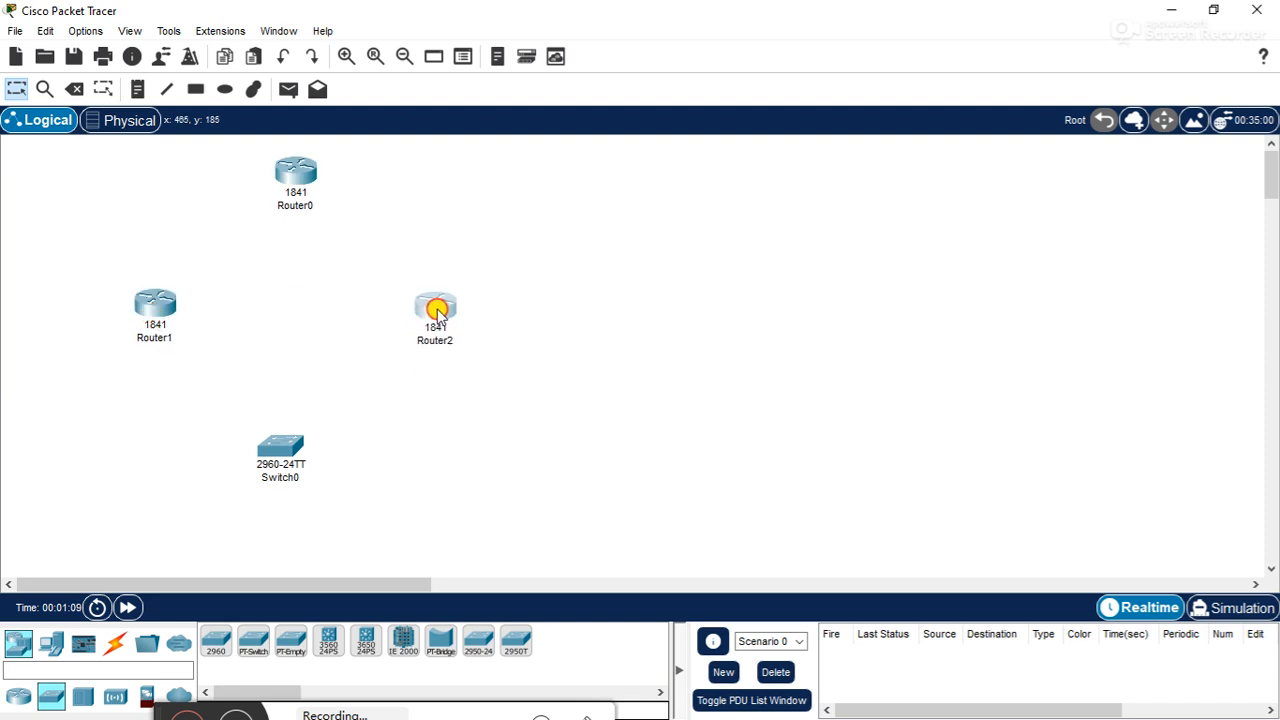
left_click_drag(278, 443, 271, 415)
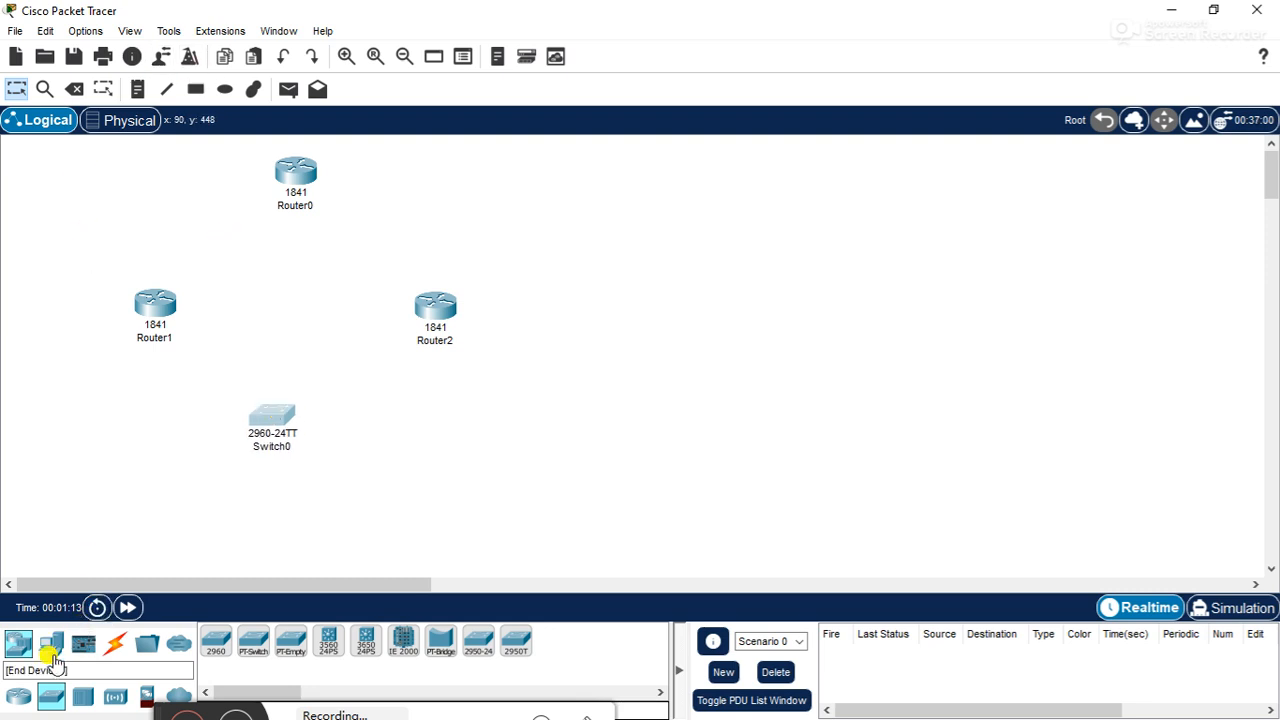
- Add two PC end devices to the workspace, one on either side below Switch0
left_click(50, 643)
left_click(216, 641)
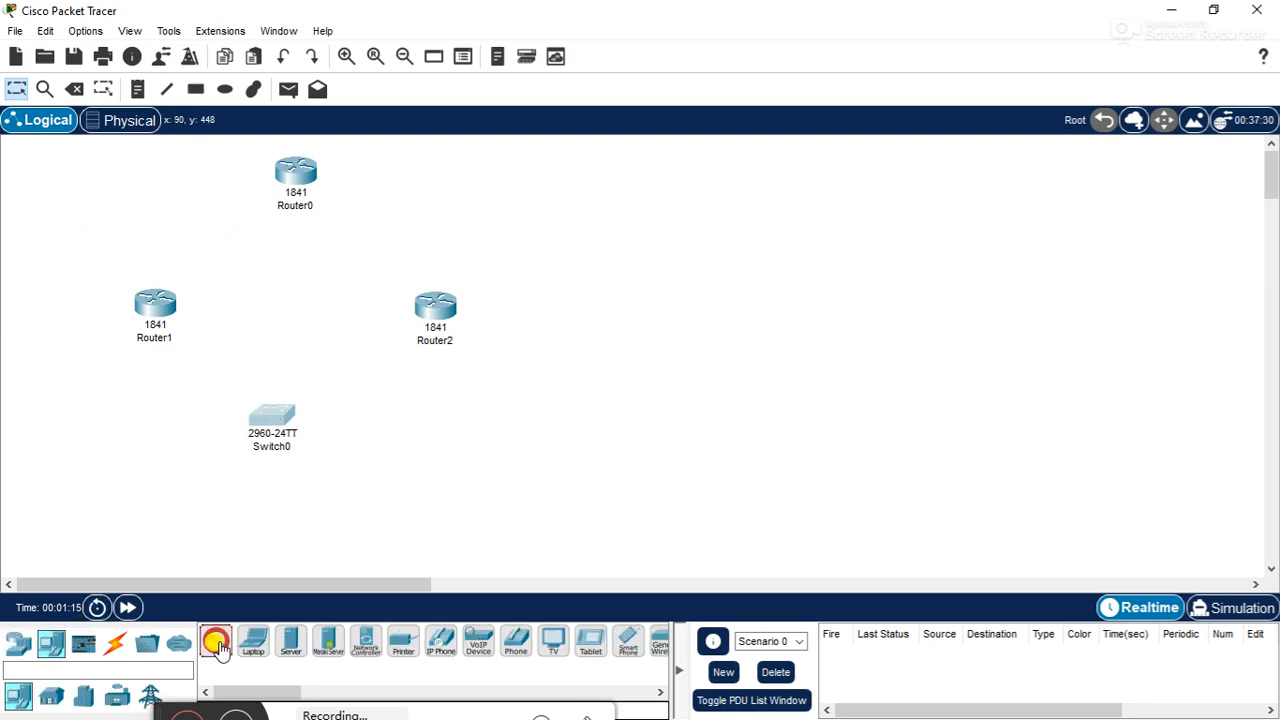
left_click(123, 526)
left_click(214, 641)
left_click(427, 536)
- Fine-tune the positions of PC0, PC1 and Switch0 so both PCs sit roughly level and the switch is centred above them
left_click_drag(428, 540, 418, 524)
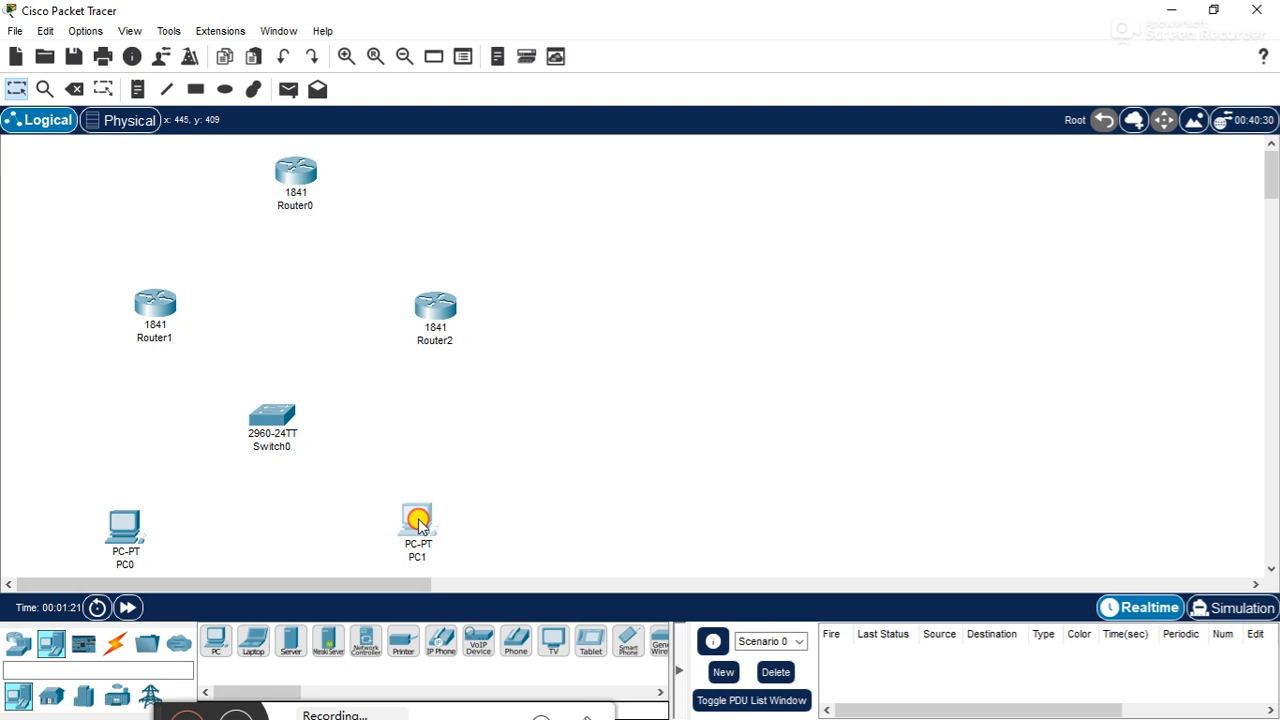
left_click_drag(120, 528, 120, 507)
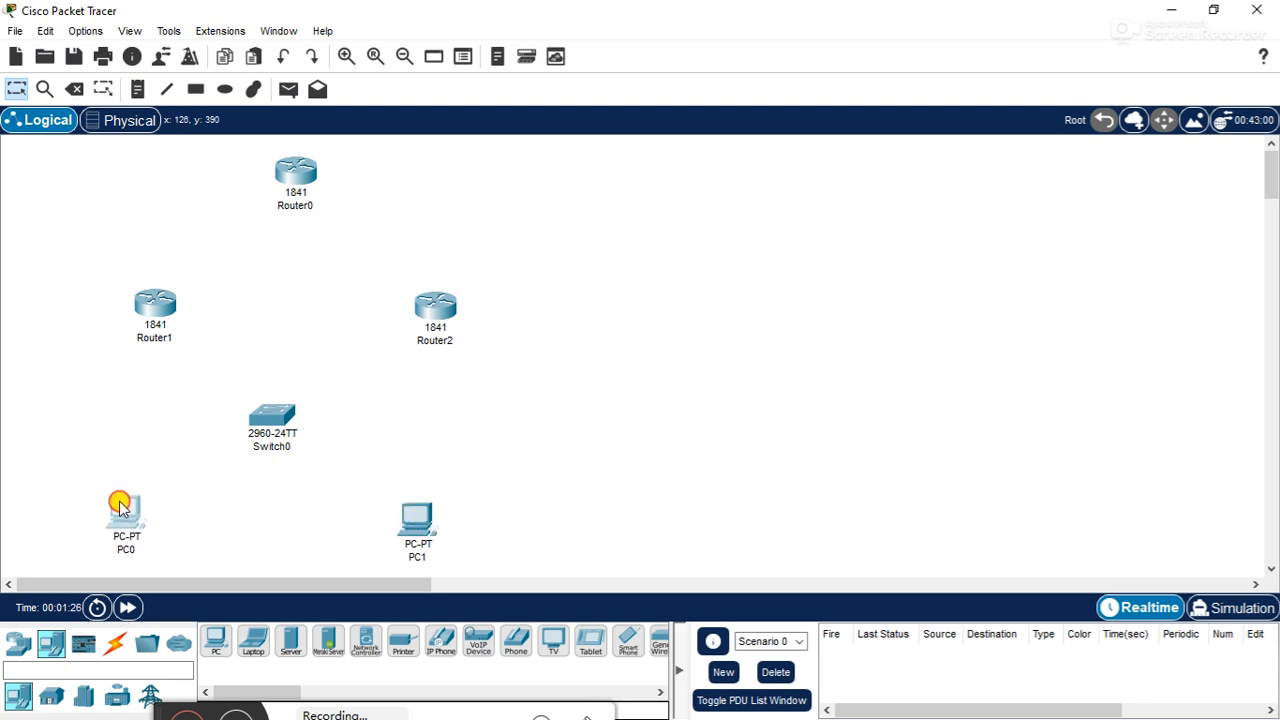
left_click_drag(277, 416, 282, 414)
left_click(406, 518)
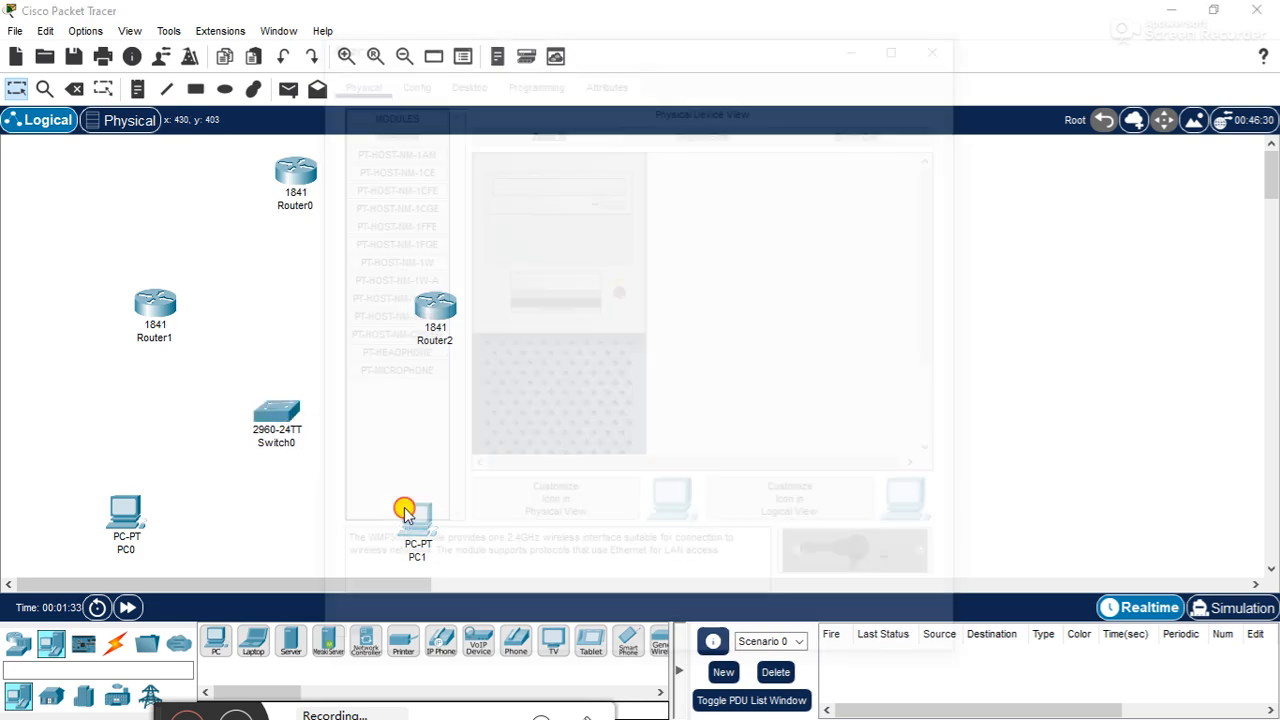
left_click(943, 48)
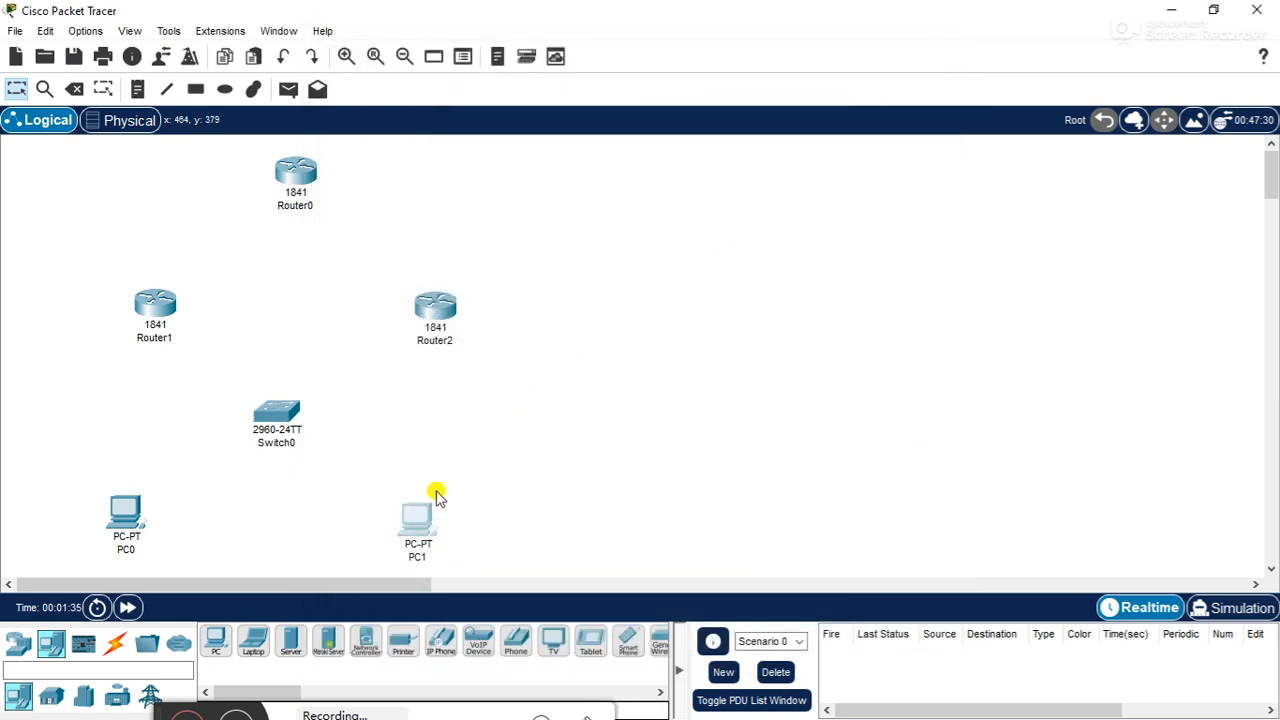
left_click_drag(411, 530, 407, 524)
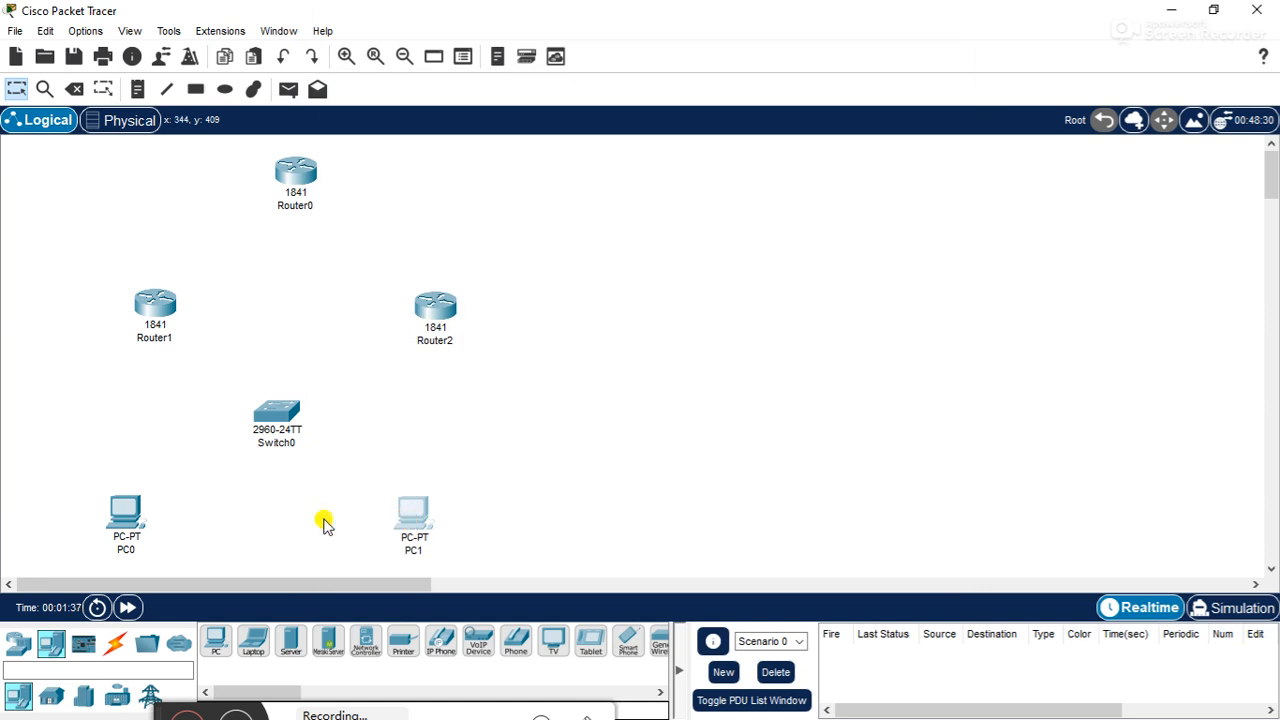
left_click_drag(128, 537, 133, 512)
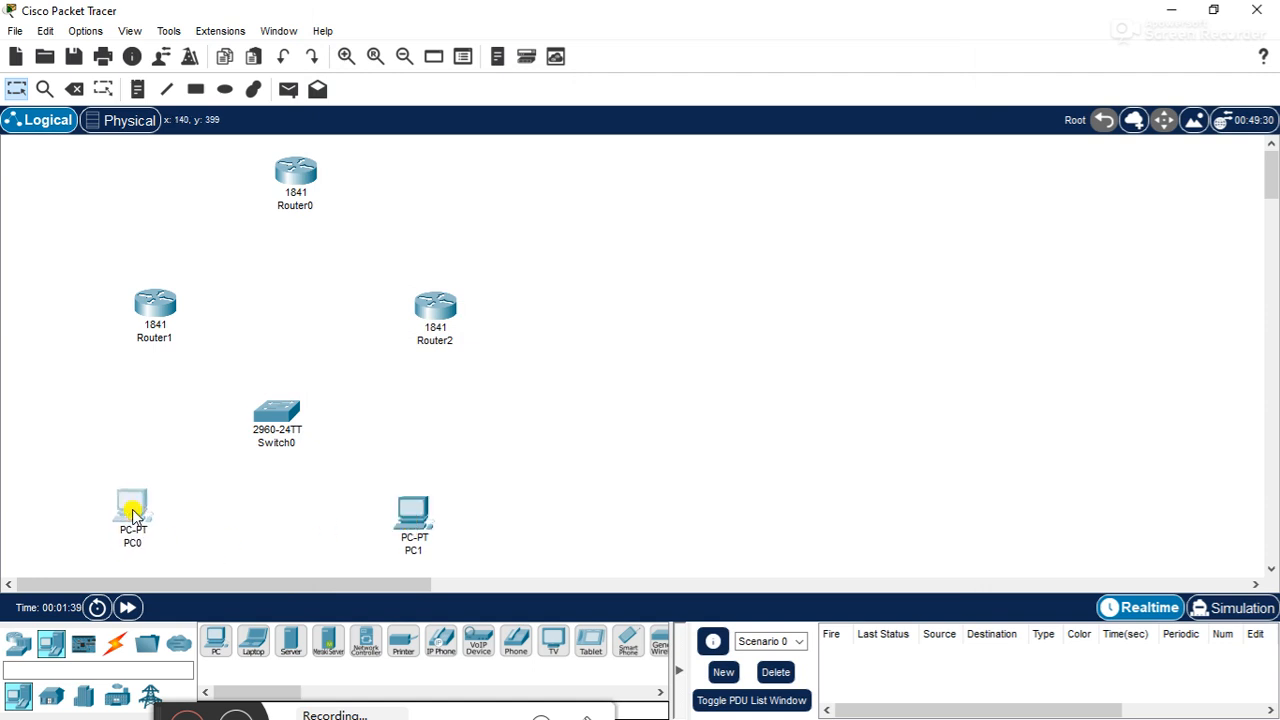
left_click(481, 403)
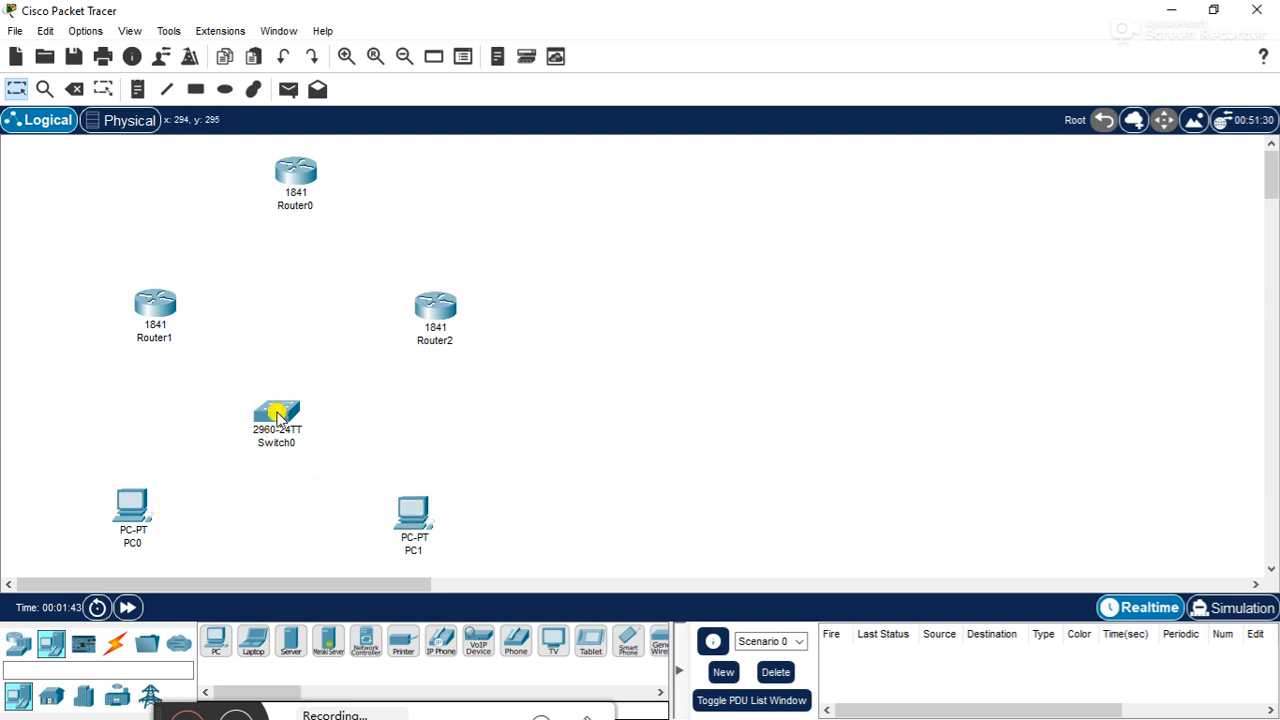
left_click_drag(281, 416, 287, 419)
left_click_drag(126, 498, 136, 502)
left_click(507, 440)
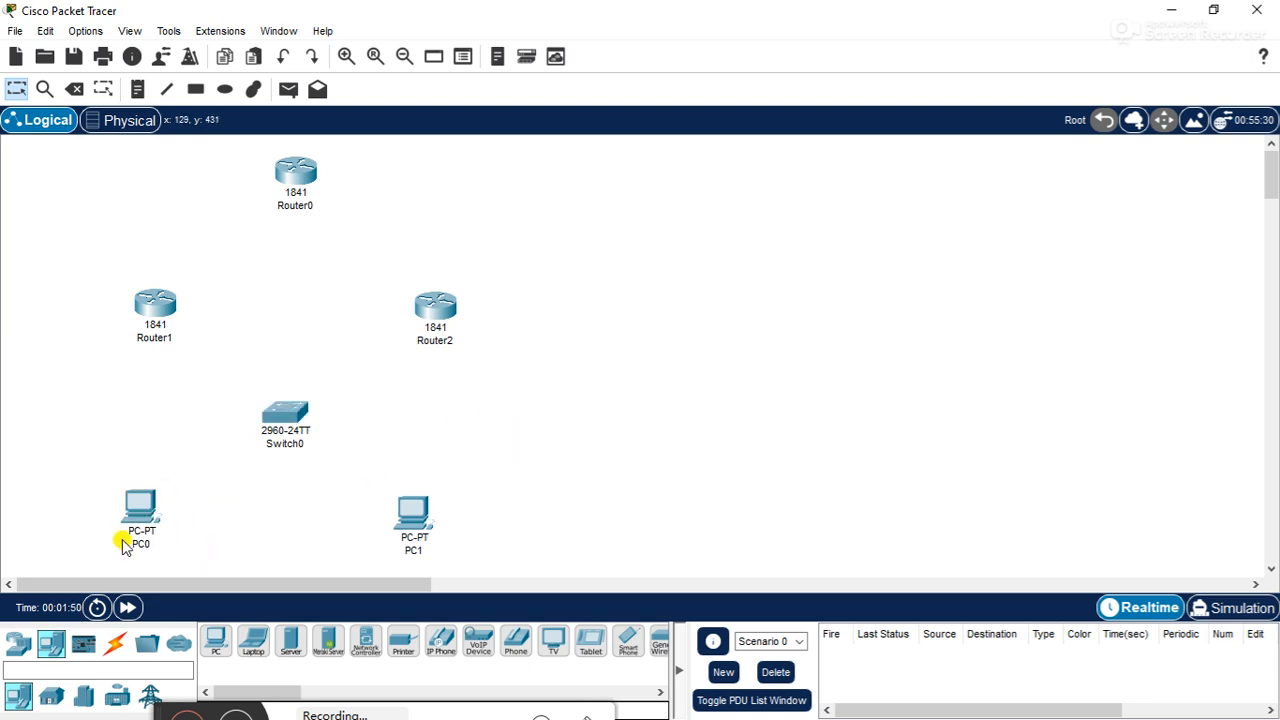
- Connect PC0's FastEthernet0 to Switch0's FastEthernet0/1 with a copper straight-through cable
left_click(115, 642)
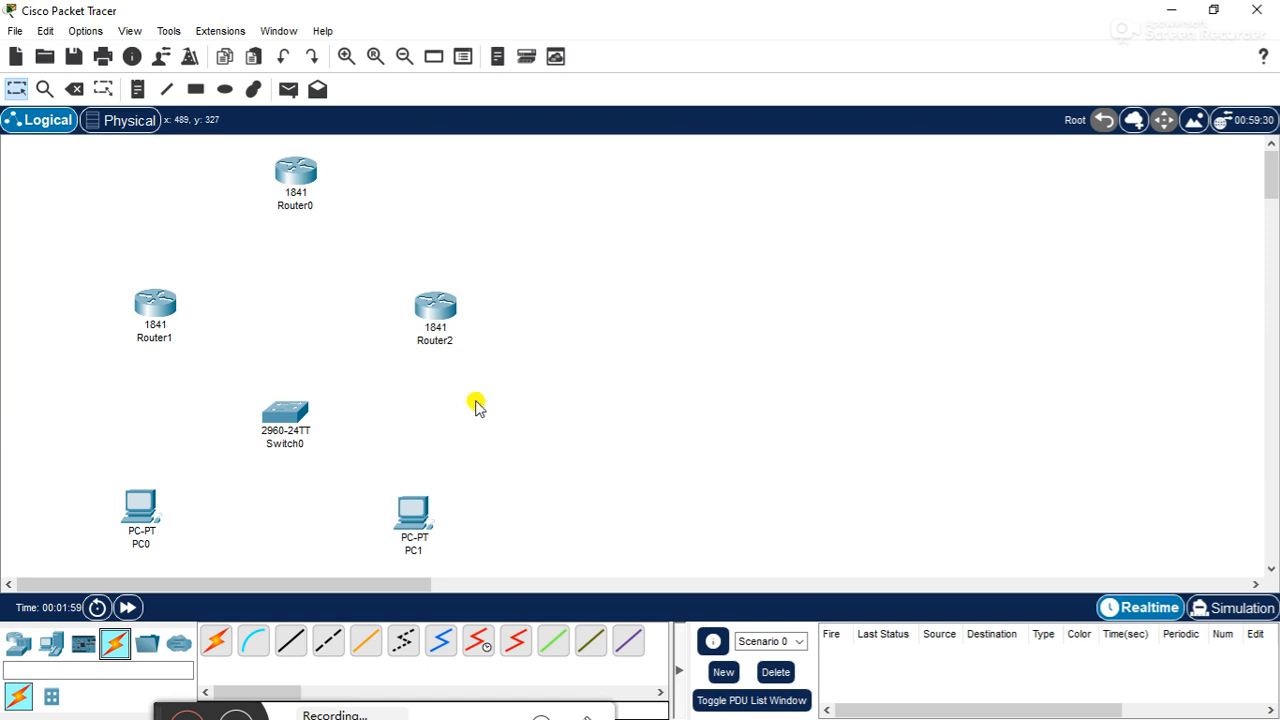
left_click(291, 645)
left_click(150, 500)
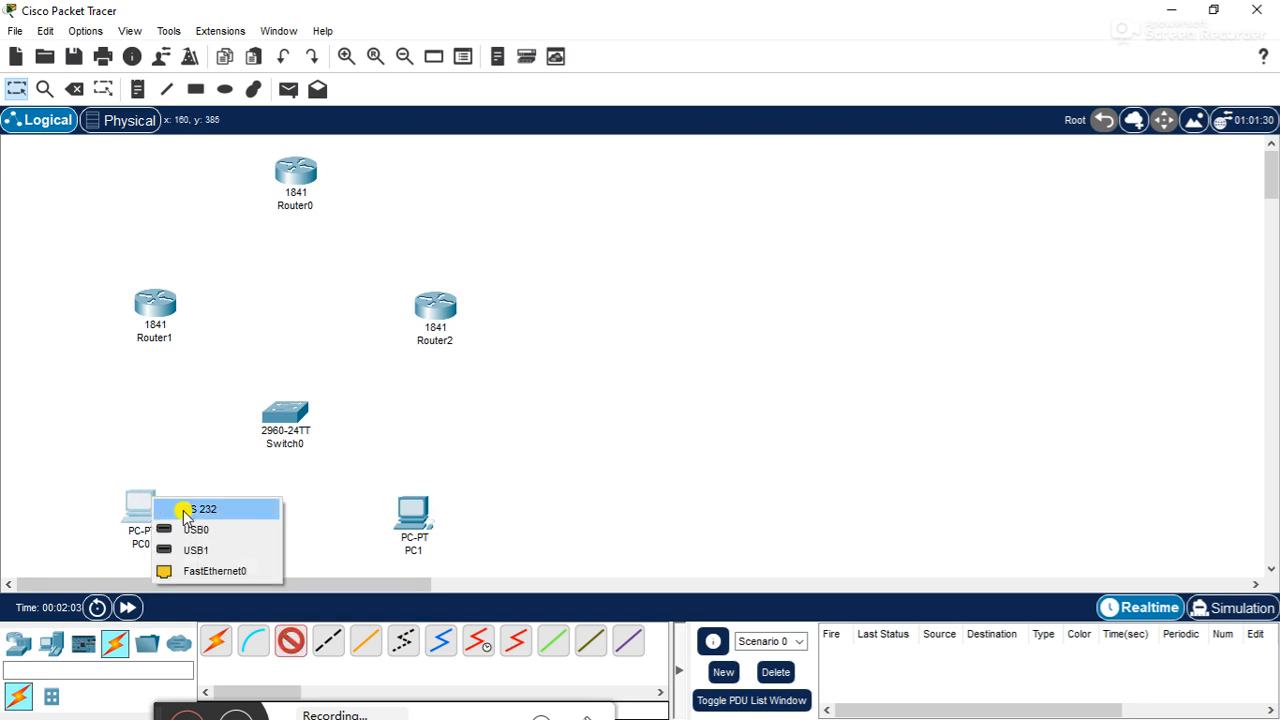
left_click(176, 570)
left_click(281, 424)
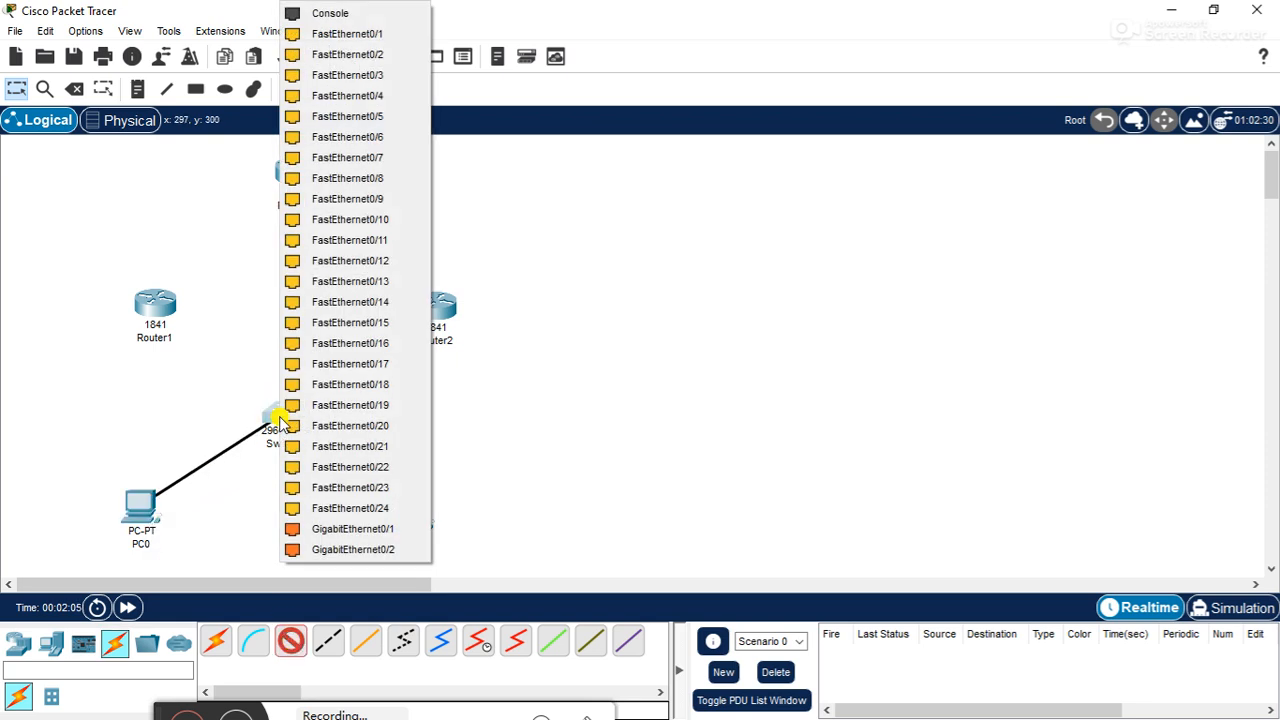
left_click(345, 34)
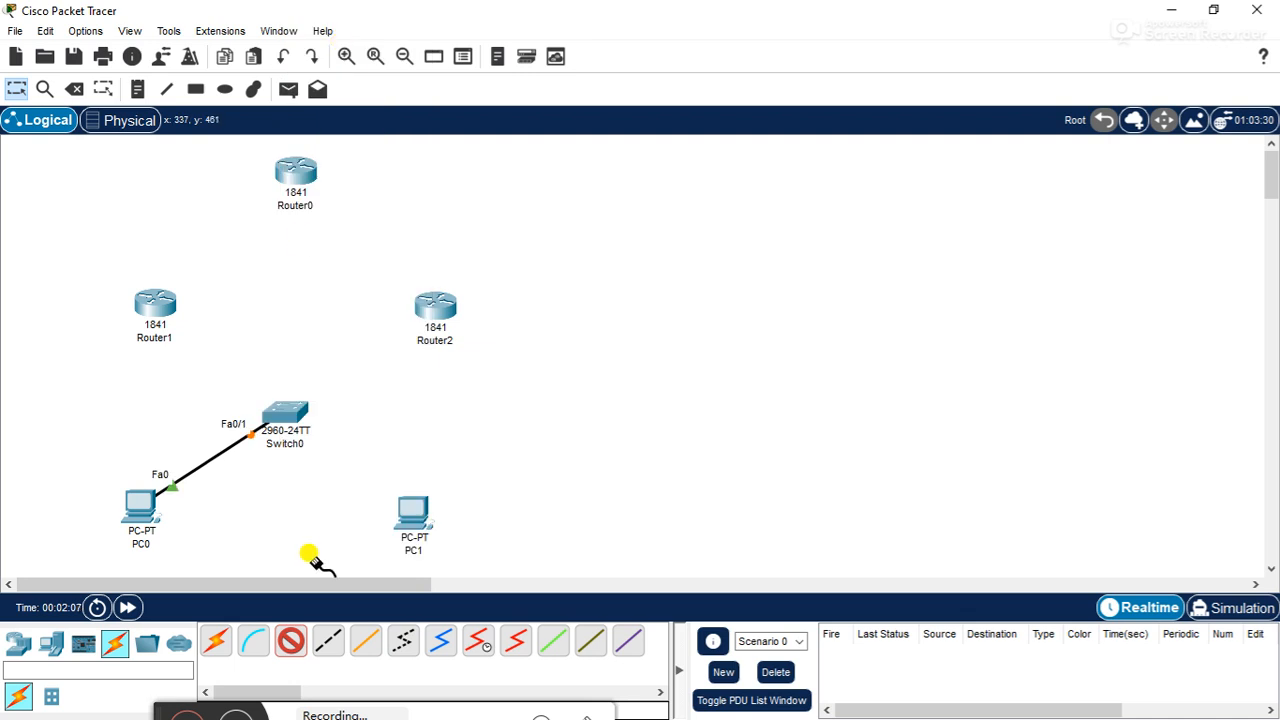
- Connect Switch0's FastEthernet0/2 to PC1's FastEthernet0 with a copper straight-through cable
left_click(290, 412)
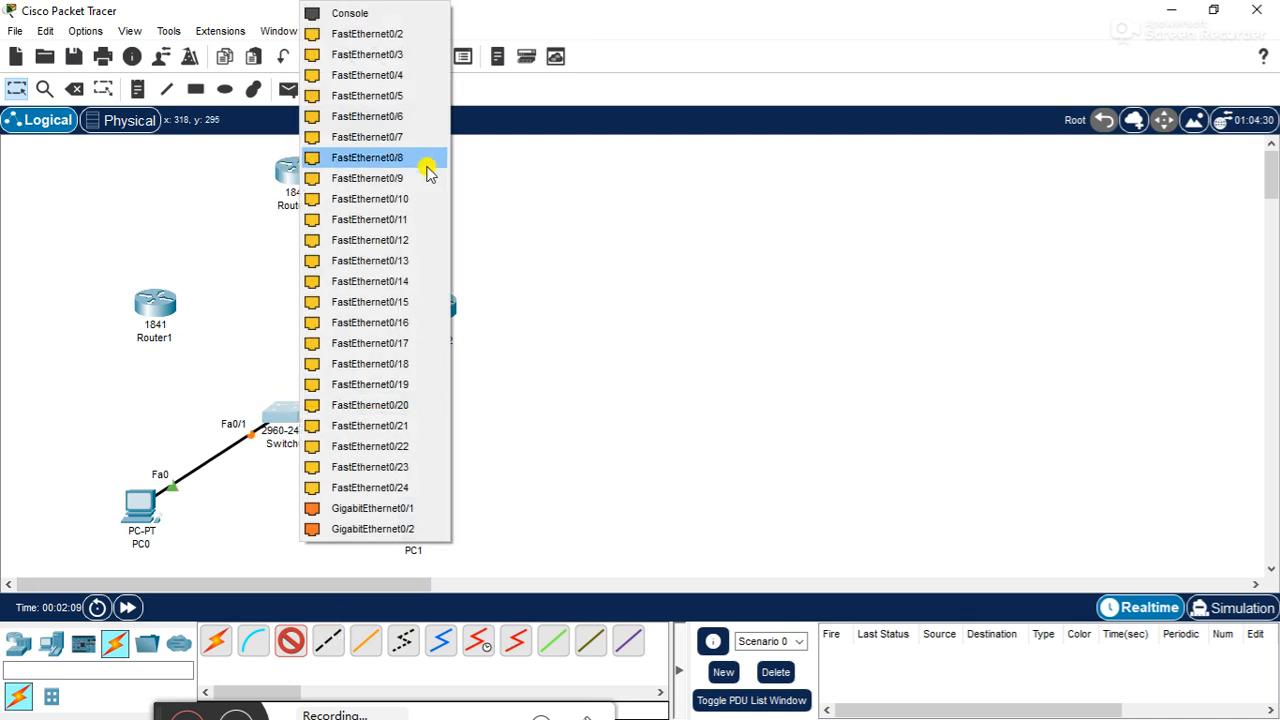
left_click(400, 35)
left_click(407, 510)
left_click(455, 588)
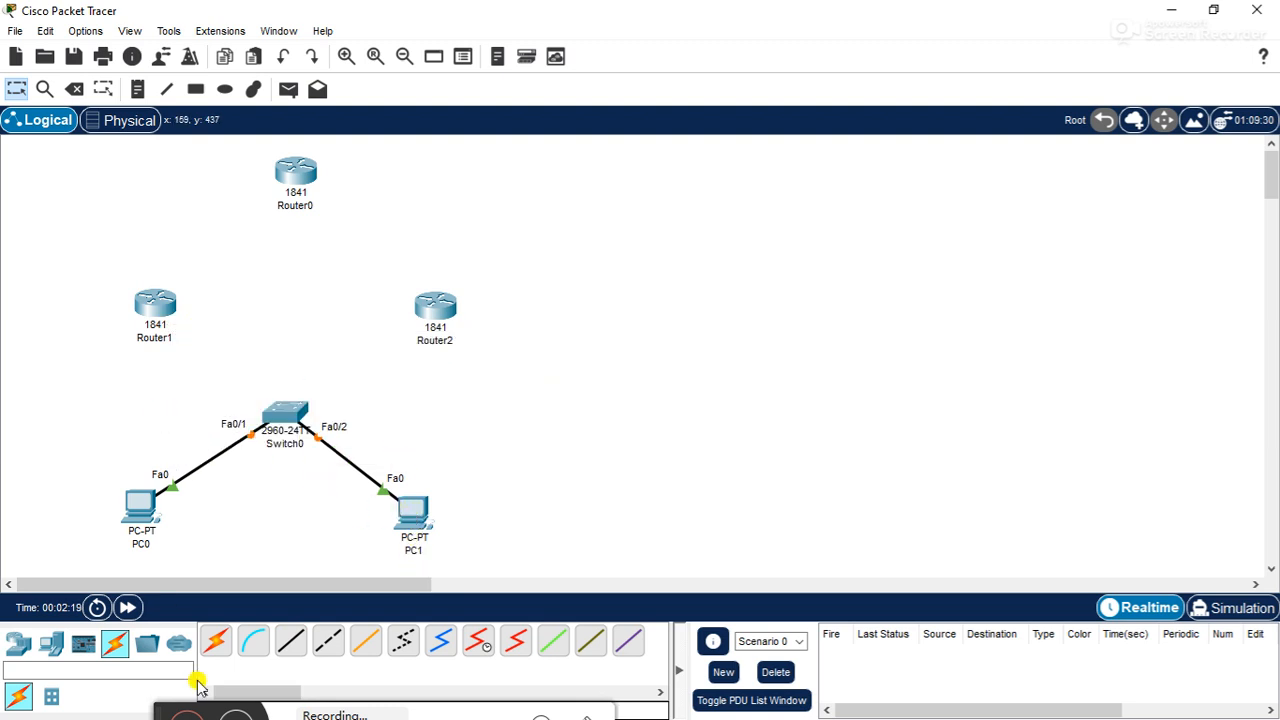
left_click(291, 646)
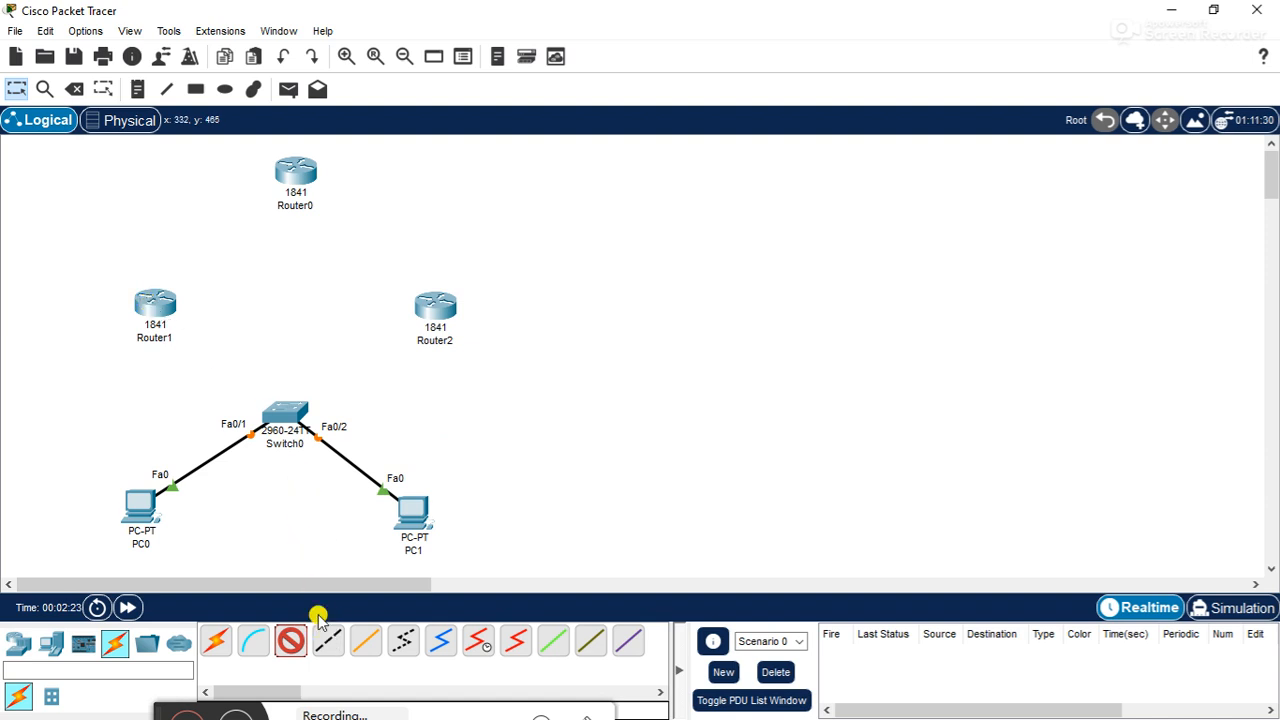
left_click(152, 296)
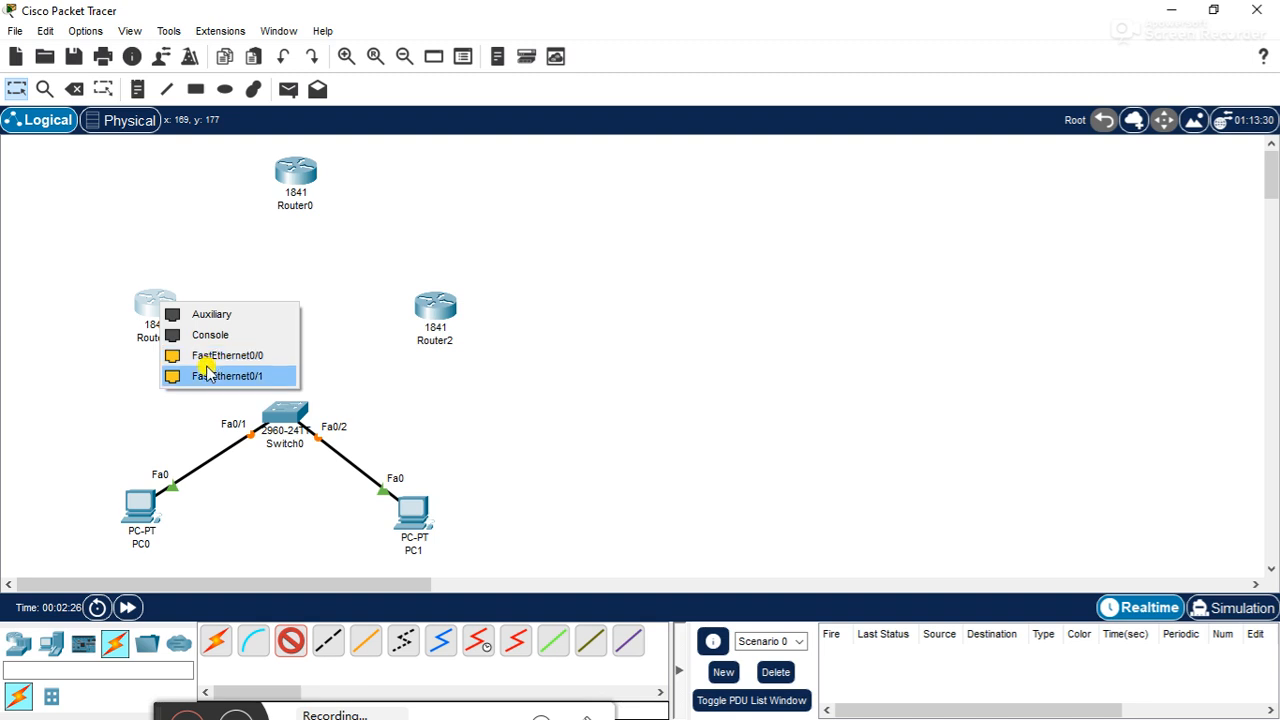
left_click(478, 392)
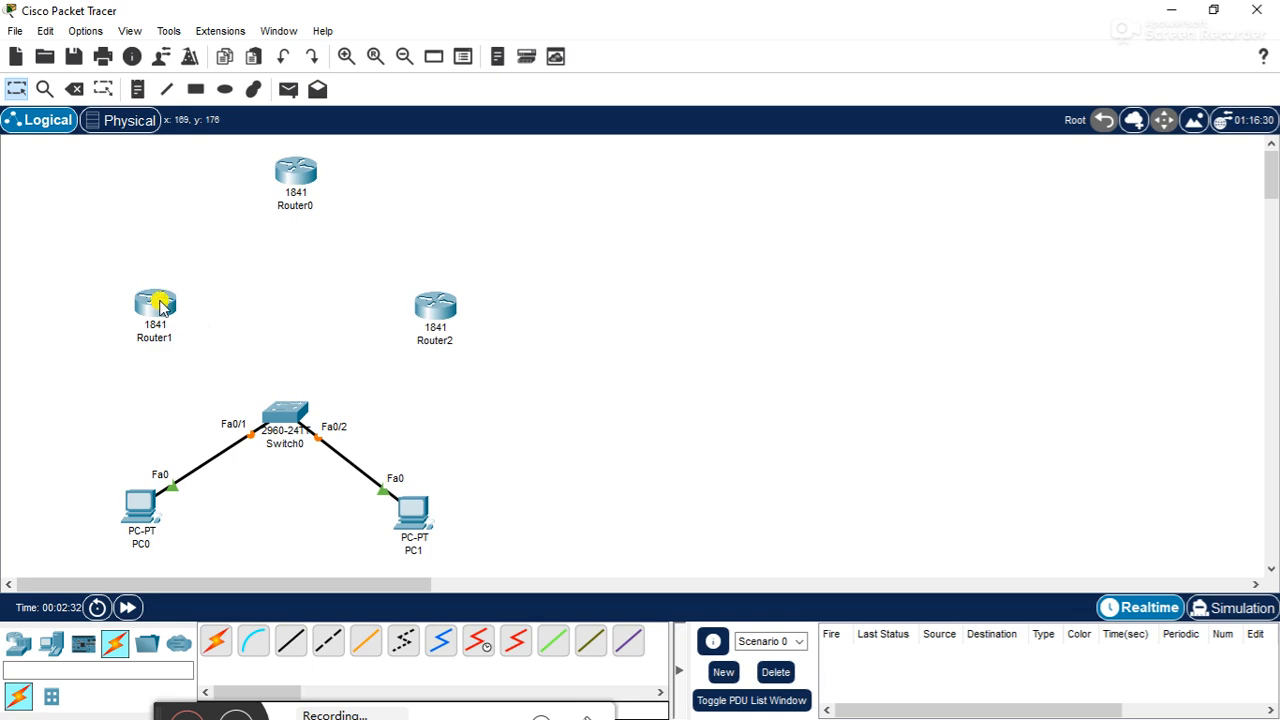
- Install a WIC-2T serial module in Router1's empty slot nearest the power switch and close the device window
left_click(156, 309)
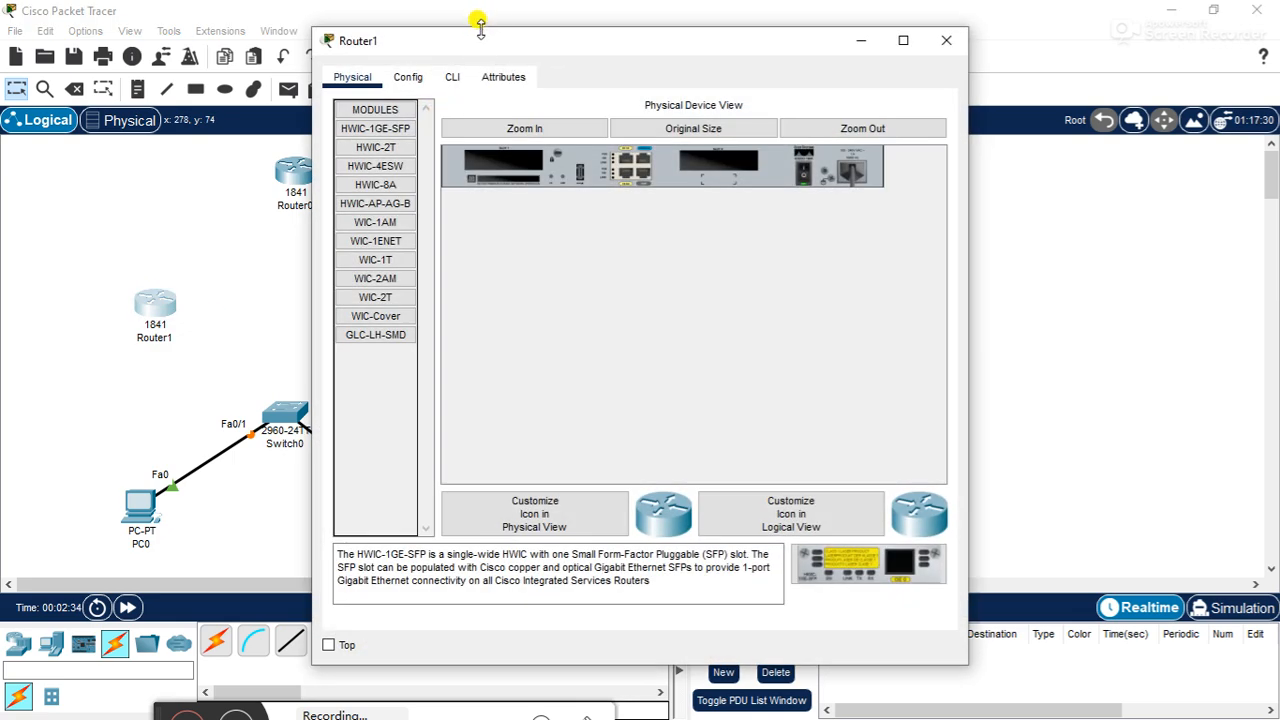
left_click_drag(473, 45, 678, 62)
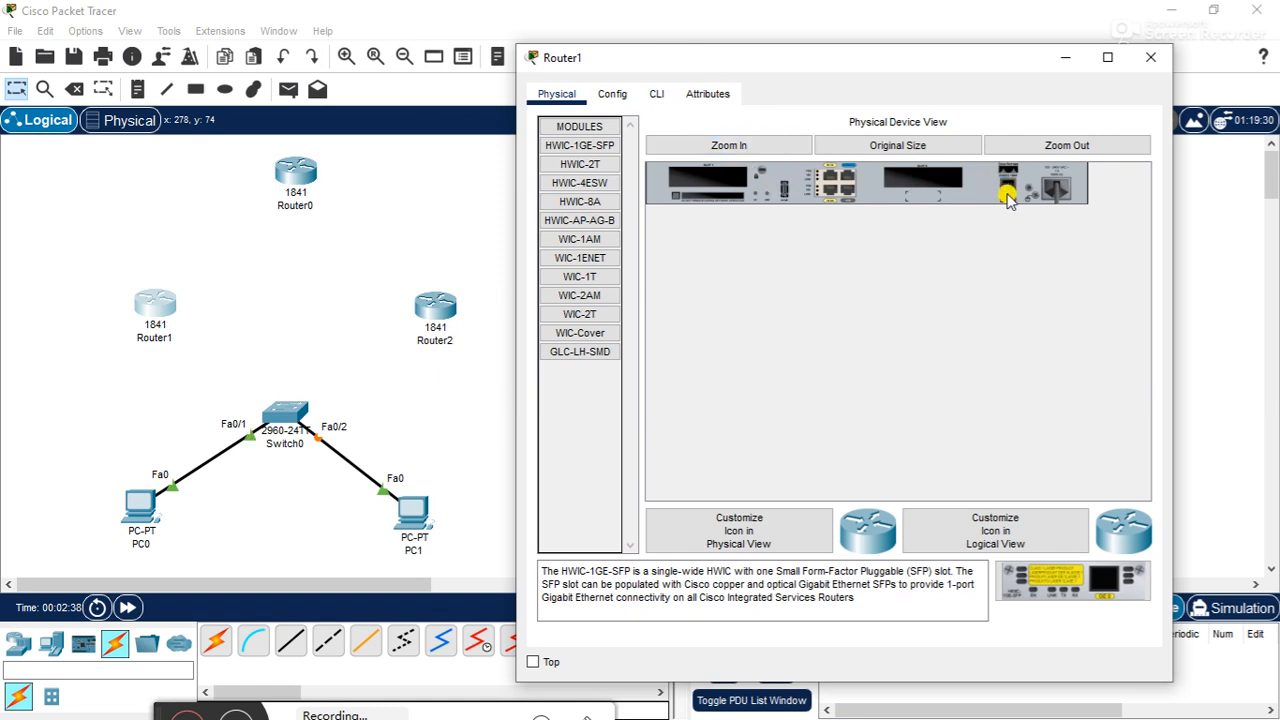
left_click(588, 315)
left_click_drag(1077, 607, 938, 178)
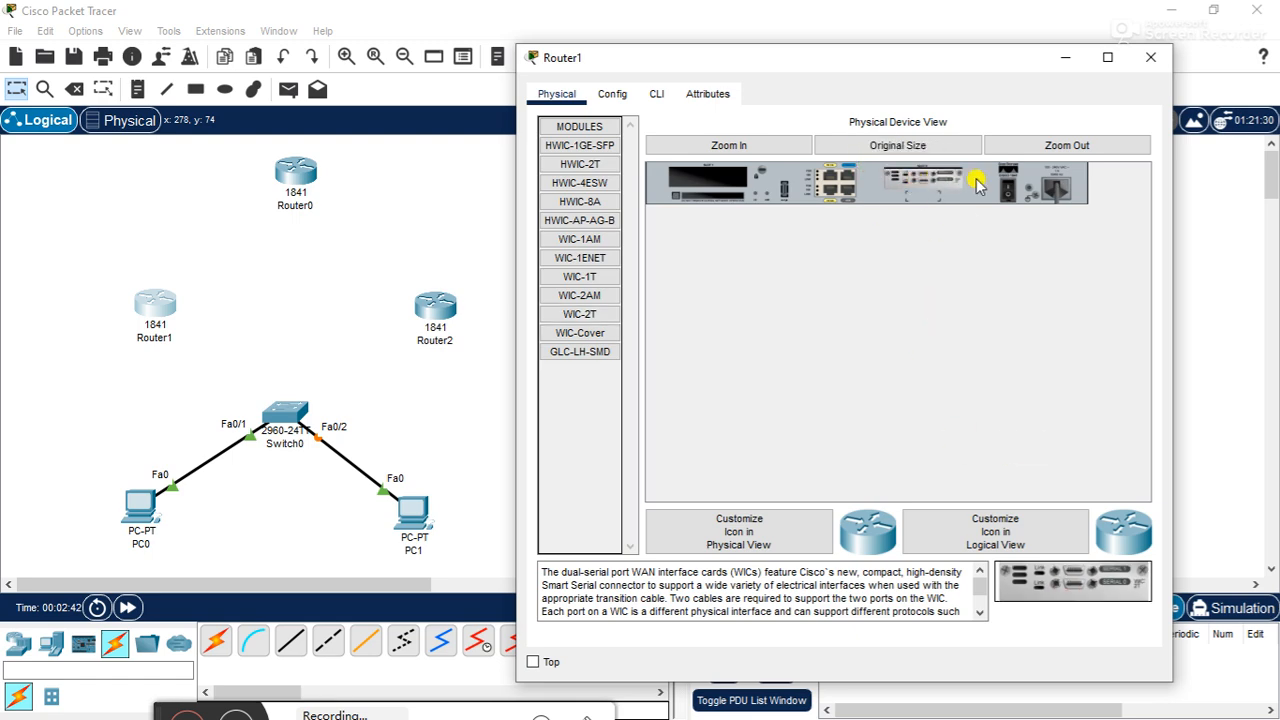
left_click(1151, 57)
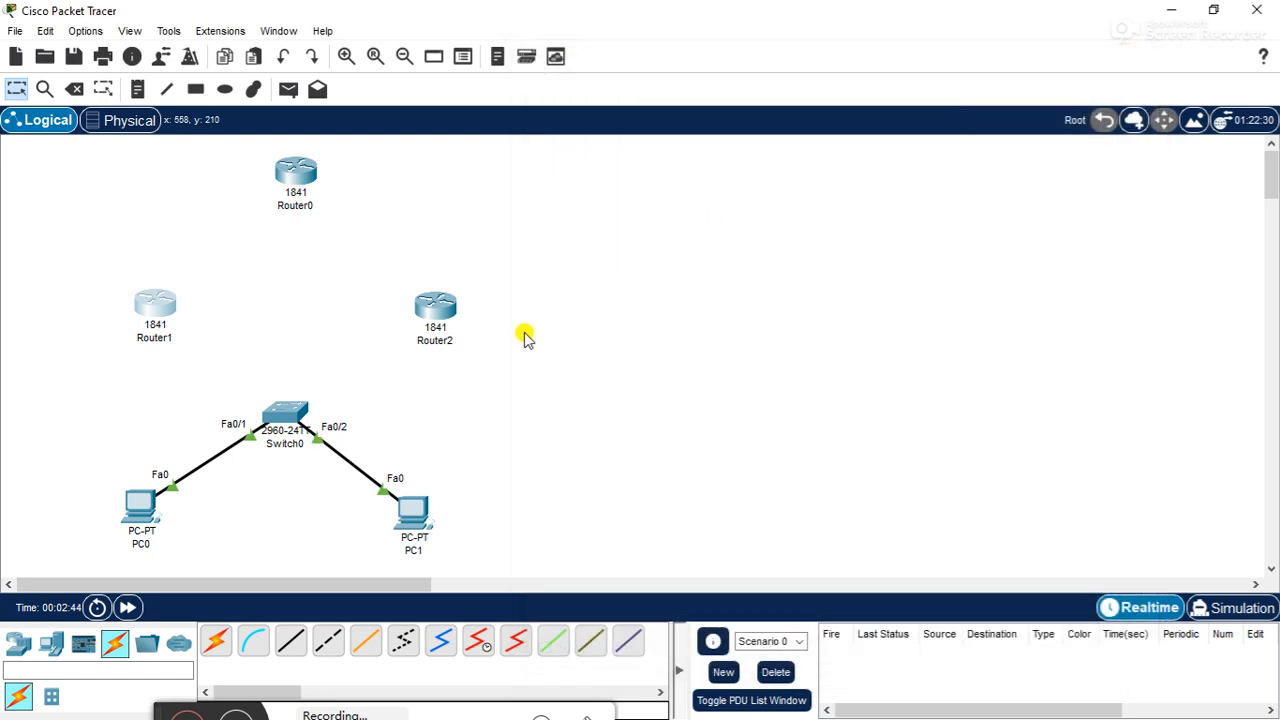
- Install a WIC-2T serial module in Router2's empty slot nearest the power switch and close the device window
left_click(441, 307)
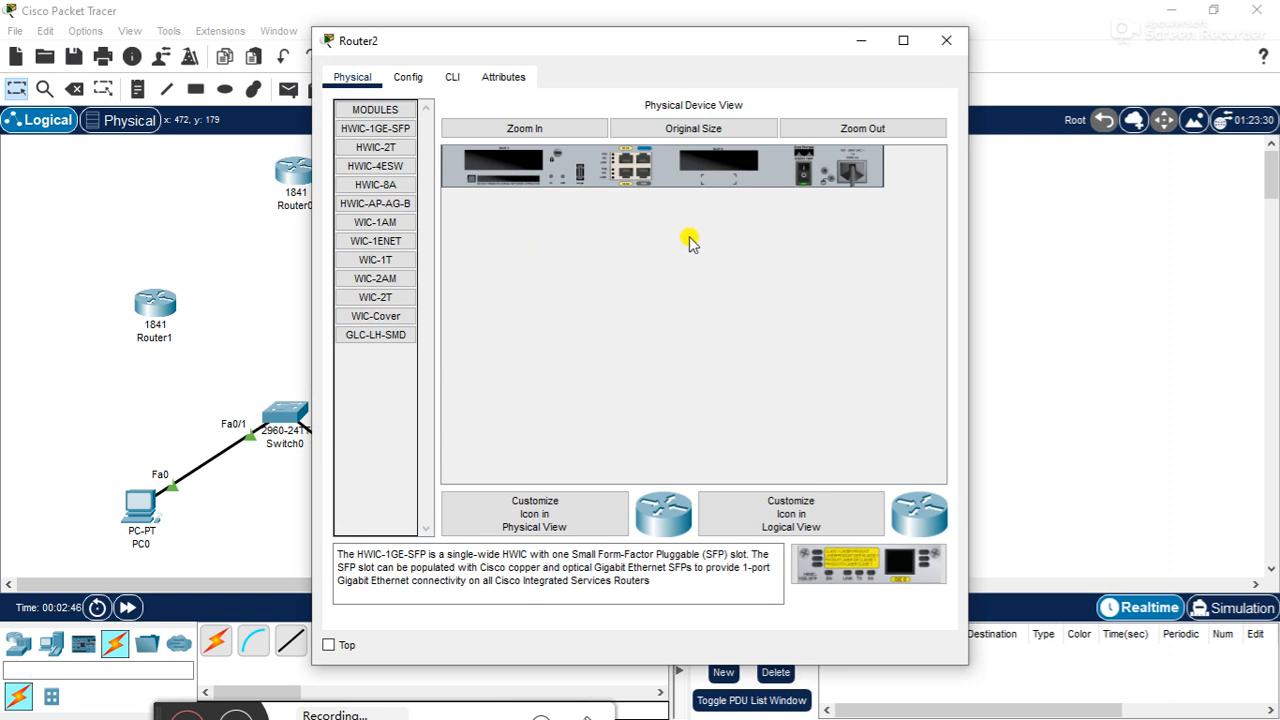
left_click(410, 297)
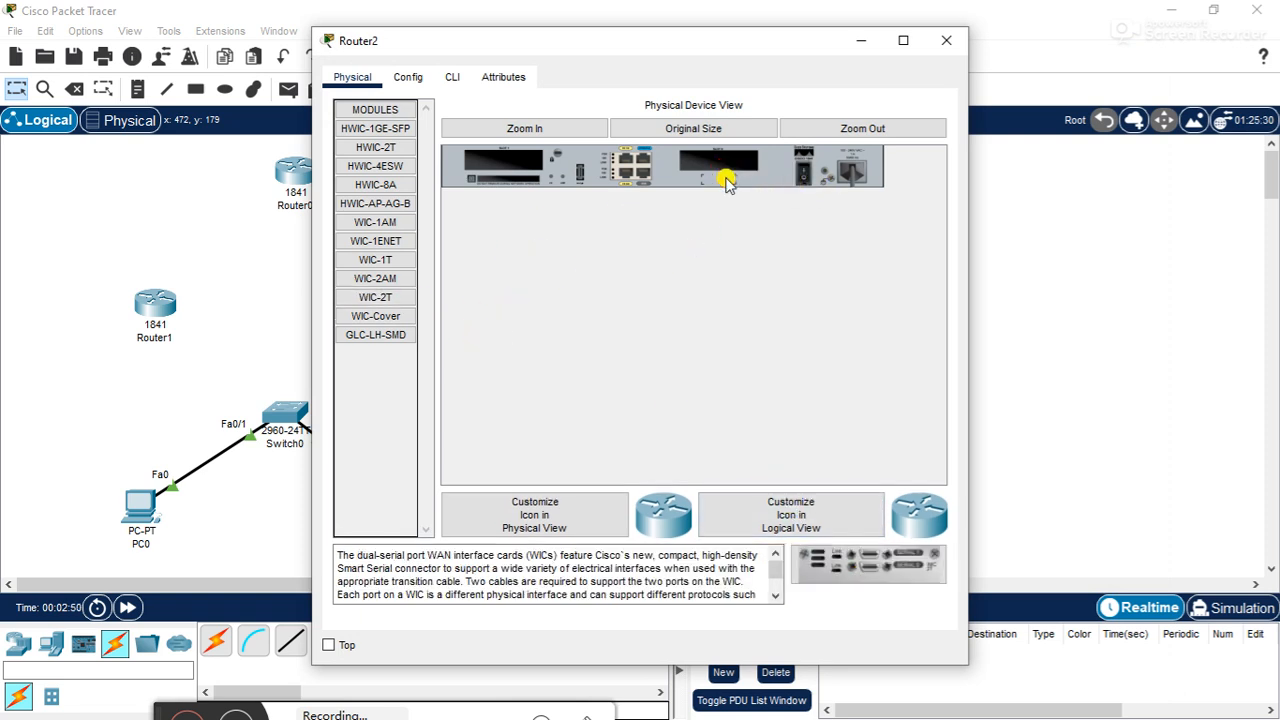
left_click_drag(845, 568, 690, 163)
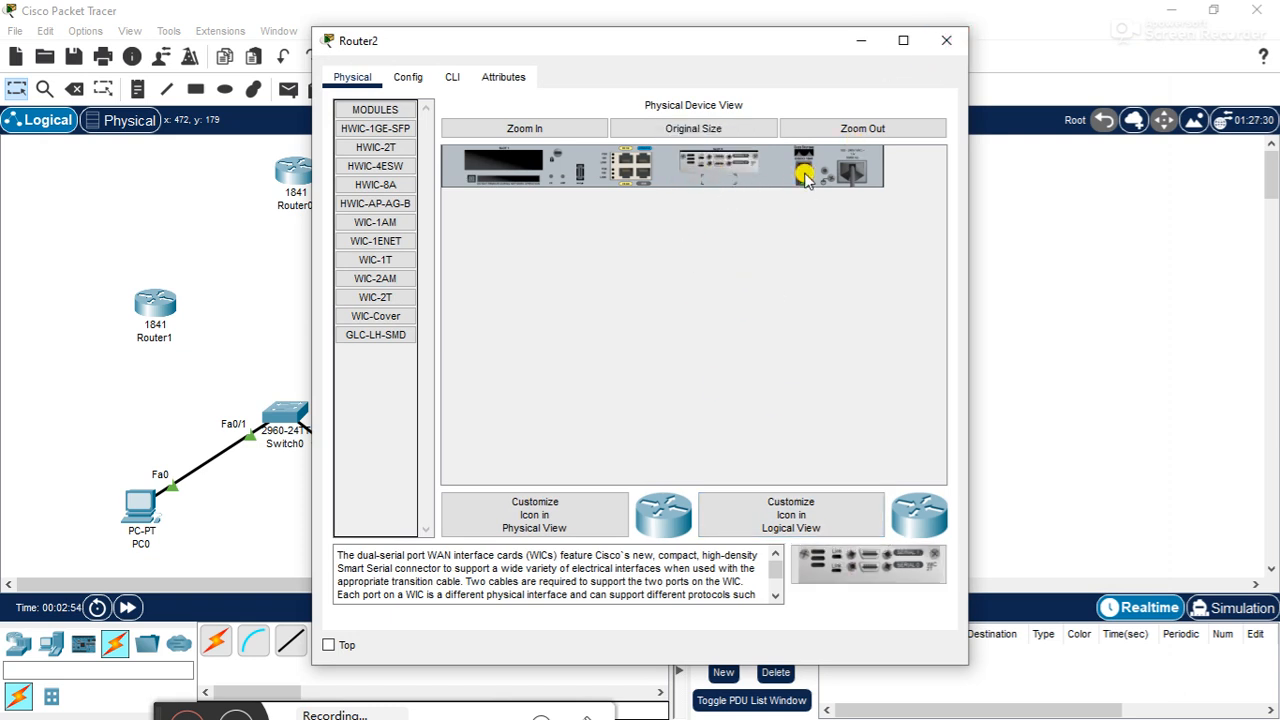
left_click(946, 40)
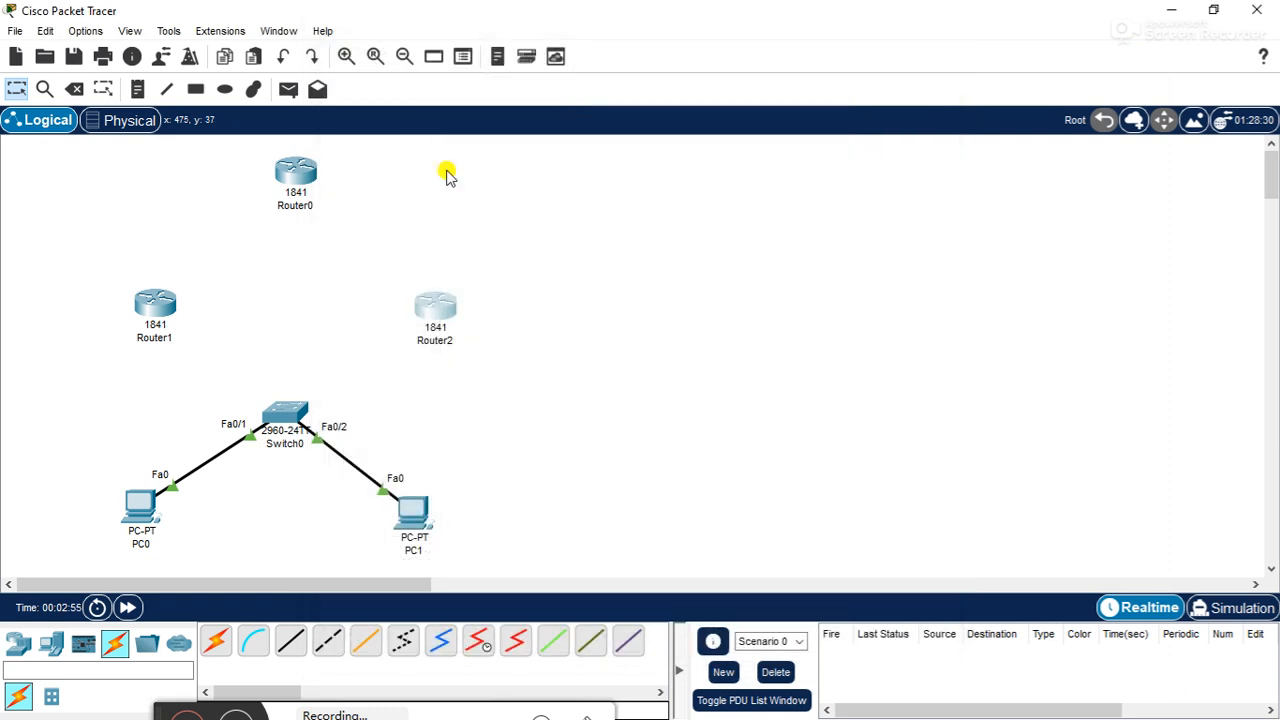
- Open Router0's physical device view and move its window clear of the topology
left_click(298, 172)
left_click_drag(588, 40, 790, 64)
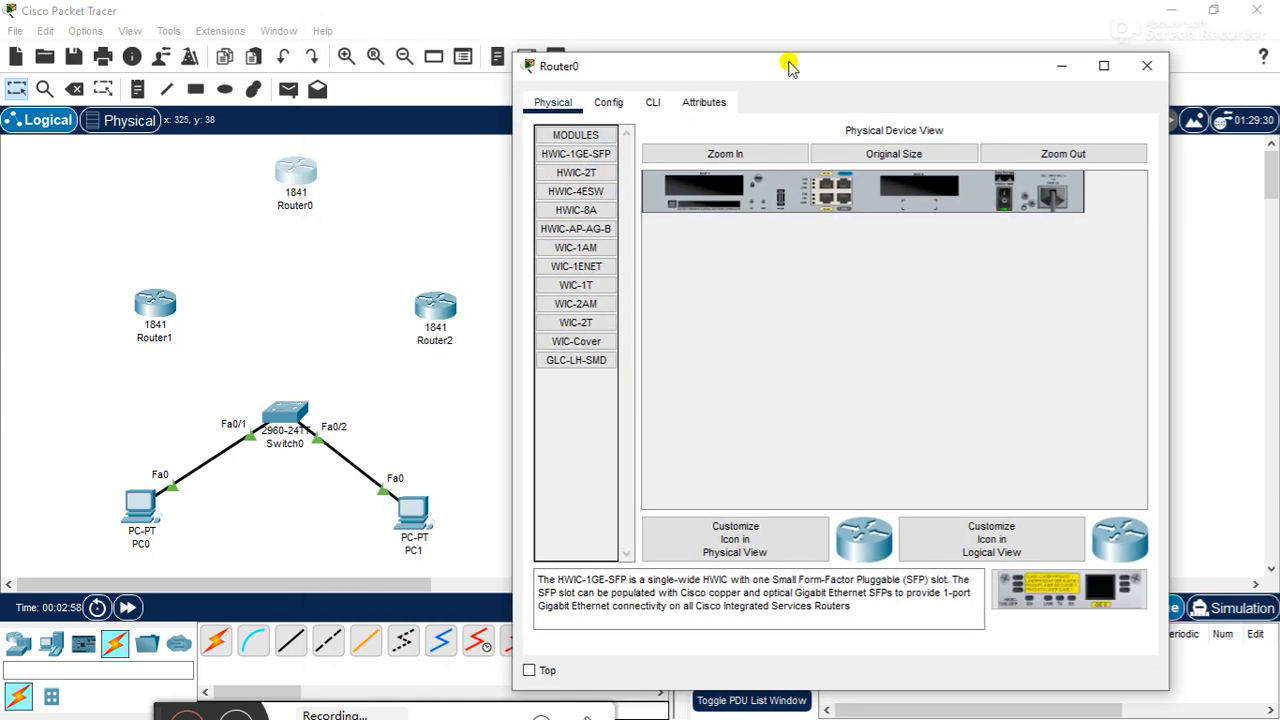
- Try to install a WIC-2T module in Router0's empty slot nearest the power switch while the router is powered on
left_click(565, 322)
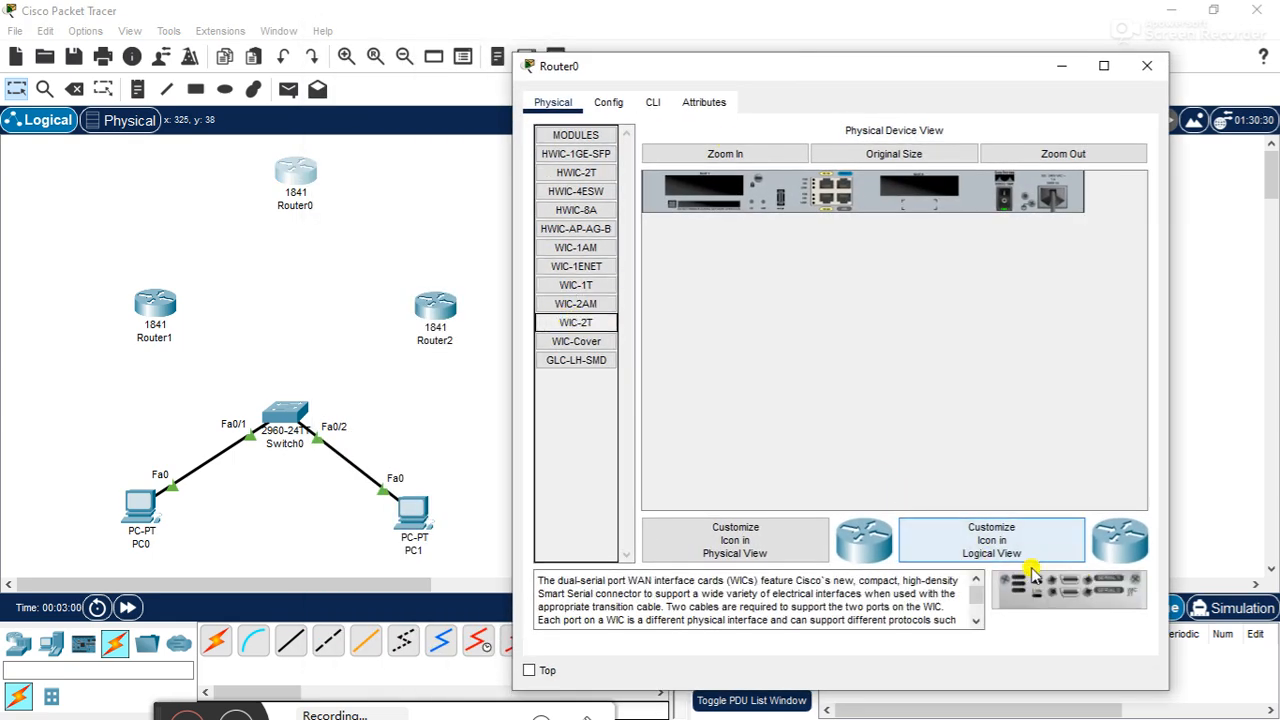
left_click_drag(1000, 582, 915, 193)
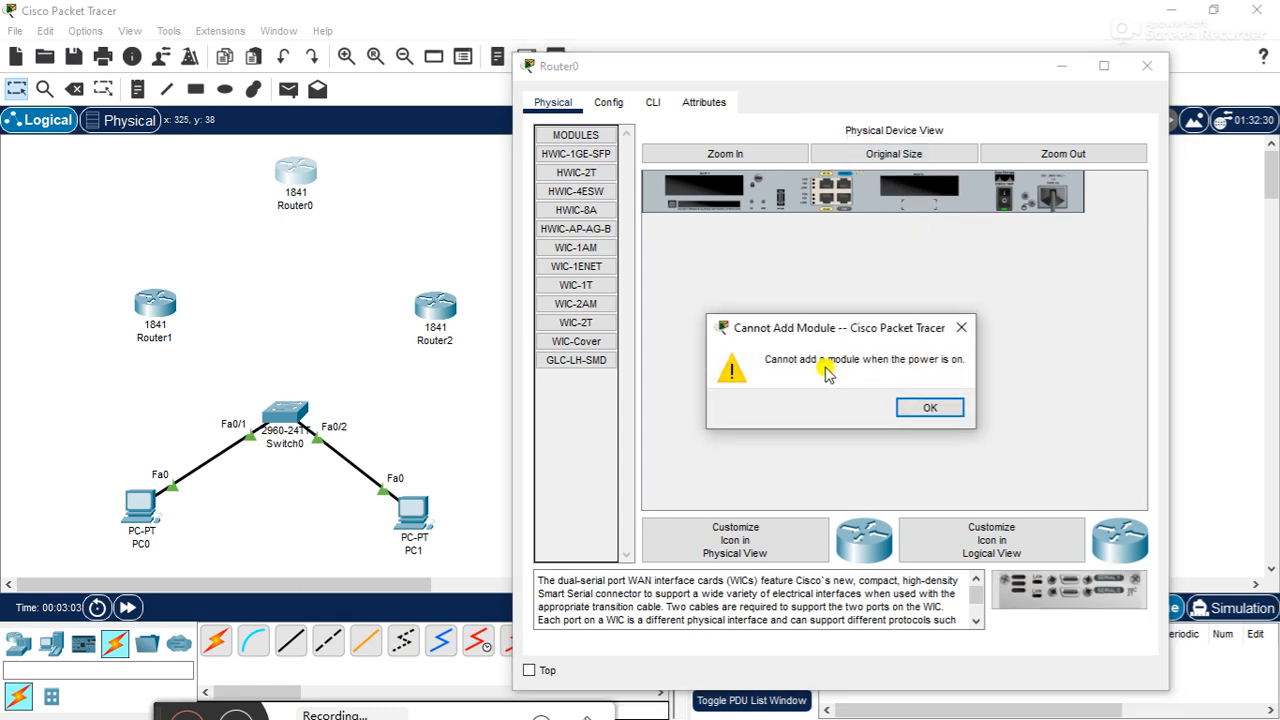
left_click(945, 405)
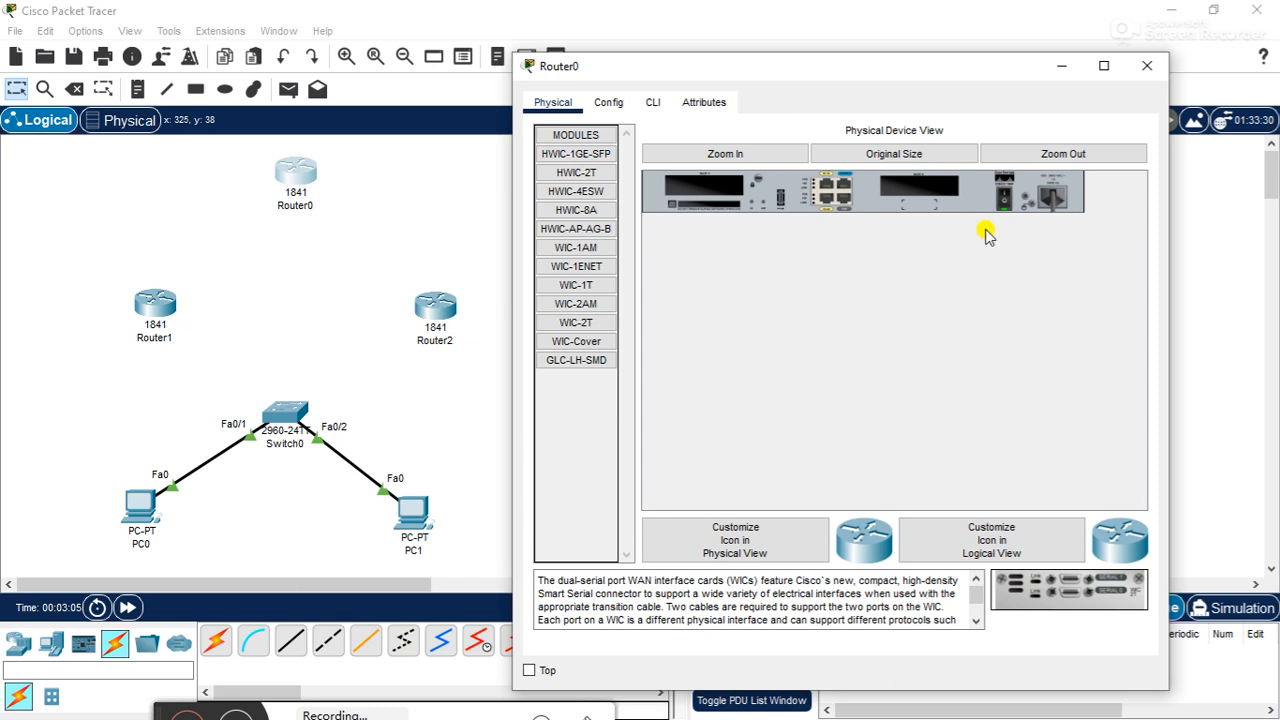
- Power off Router0, install a WIC-2T serial module in the empty slot nearest the power switch, and close the device window
left_click(1000, 205)
left_click(576, 322)
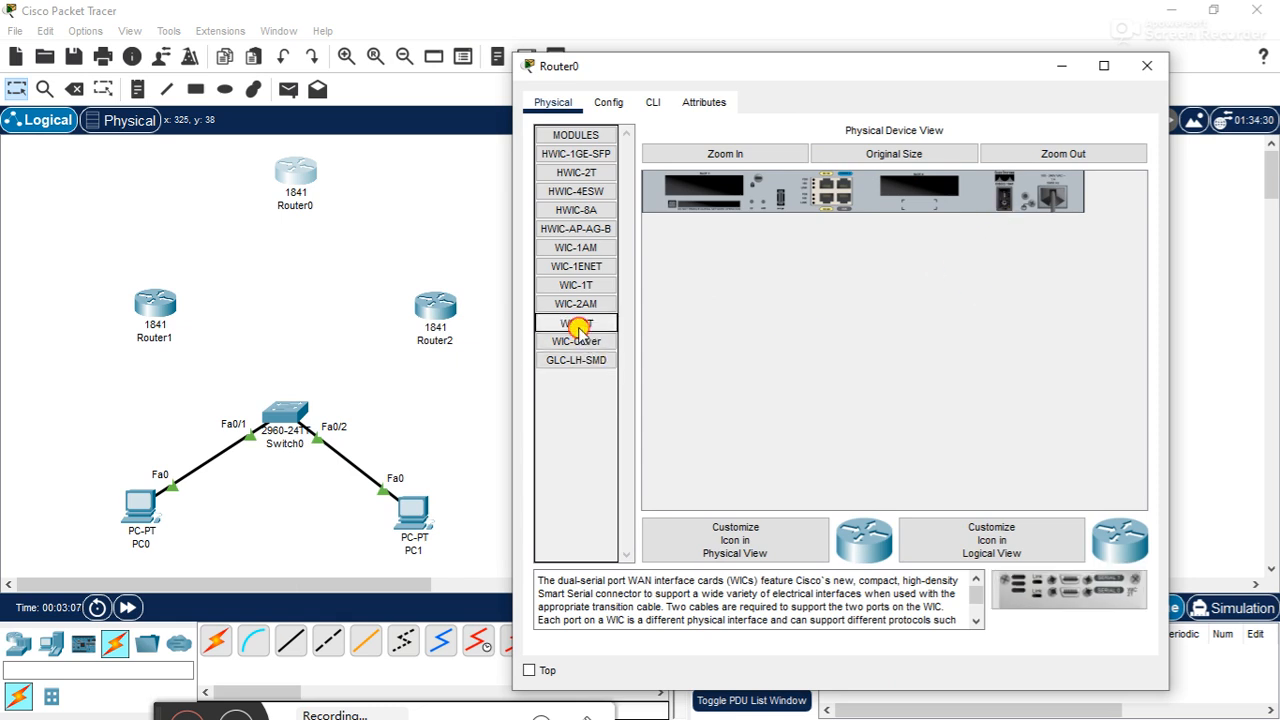
left_click_drag(1040, 592, 930, 190)
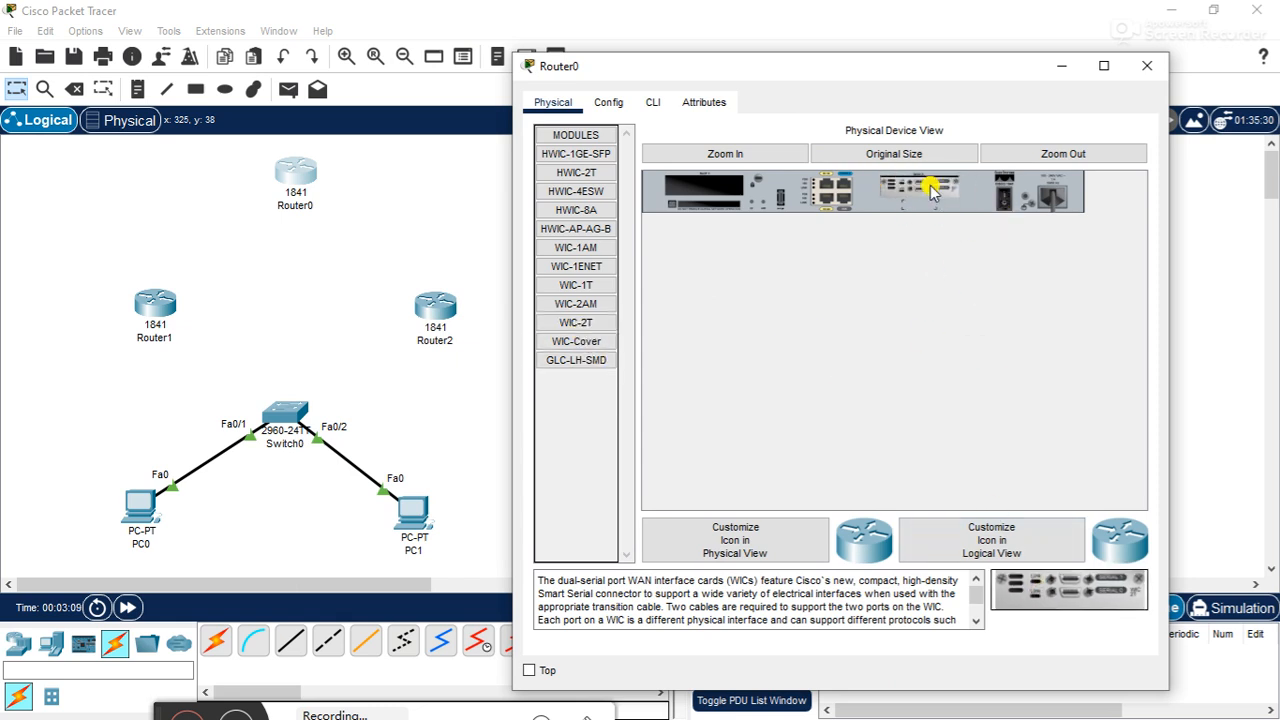
left_click(1146, 66)
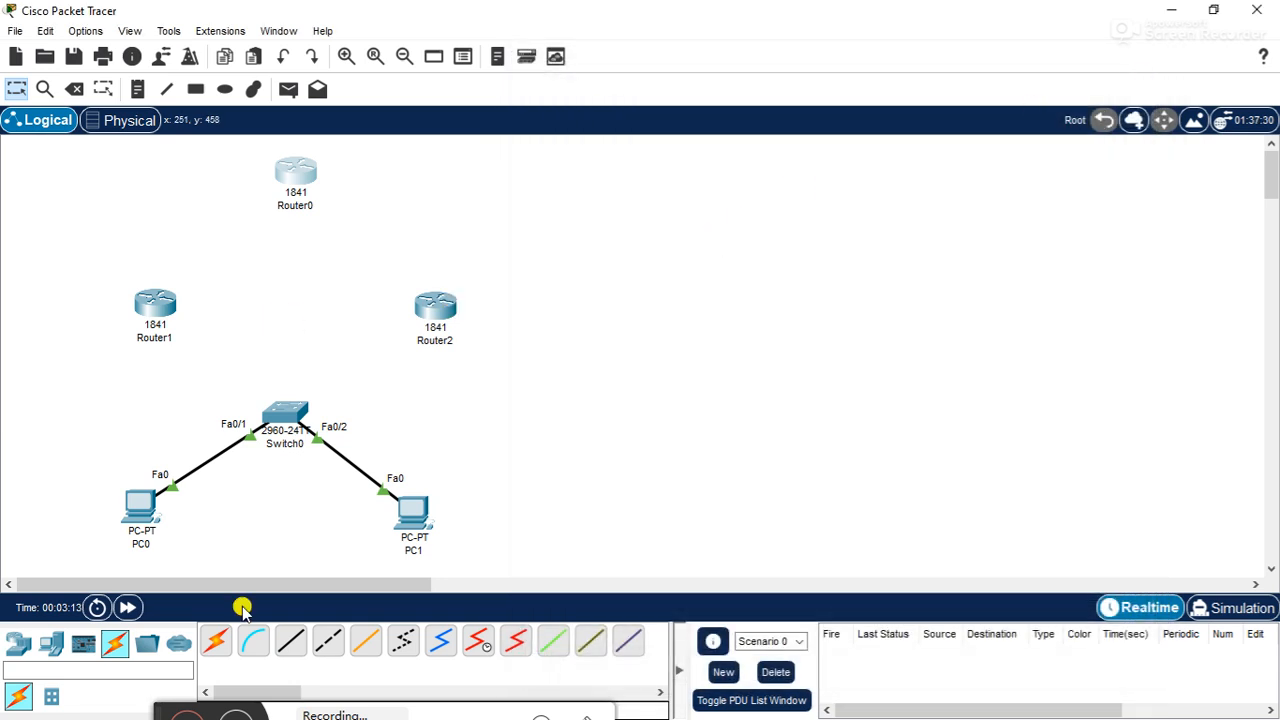
- Connect Router1's Serial0/0/0 to Router0's Serial0/0/0 with a serial DCE cable, making Router1 the clocking end
left_click(478, 645)
left_click(168, 297)
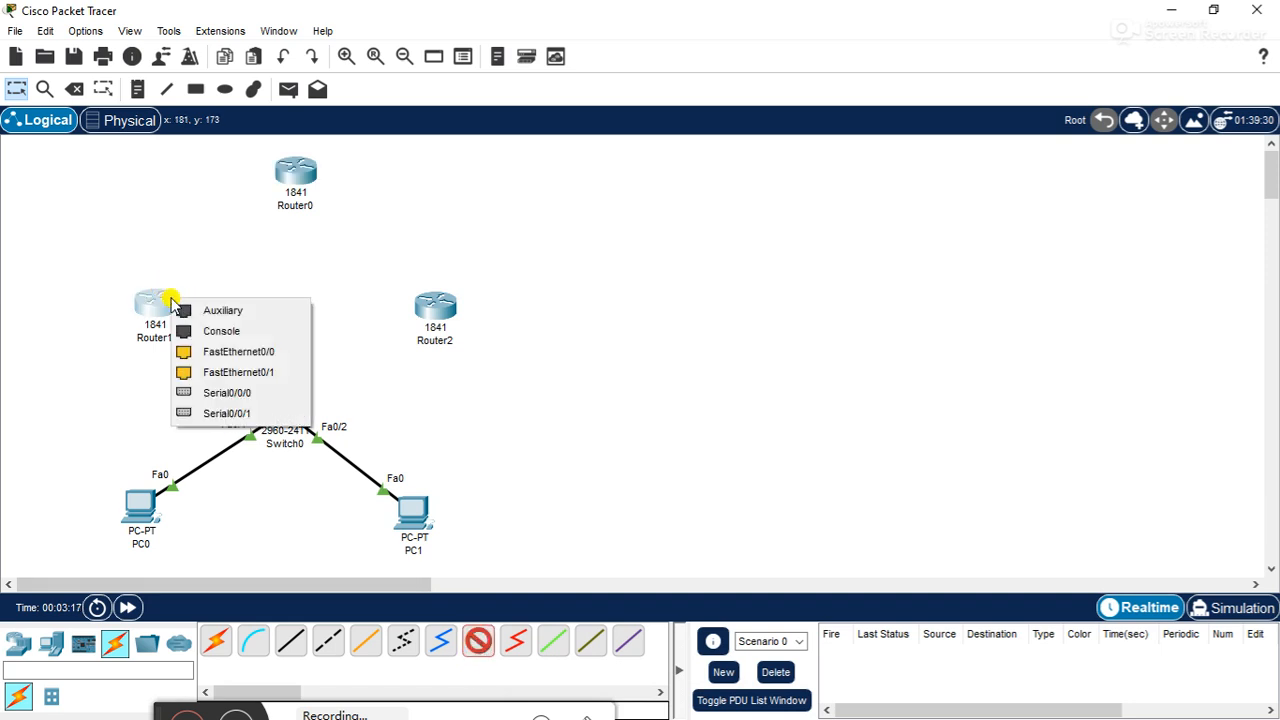
left_click(242, 392)
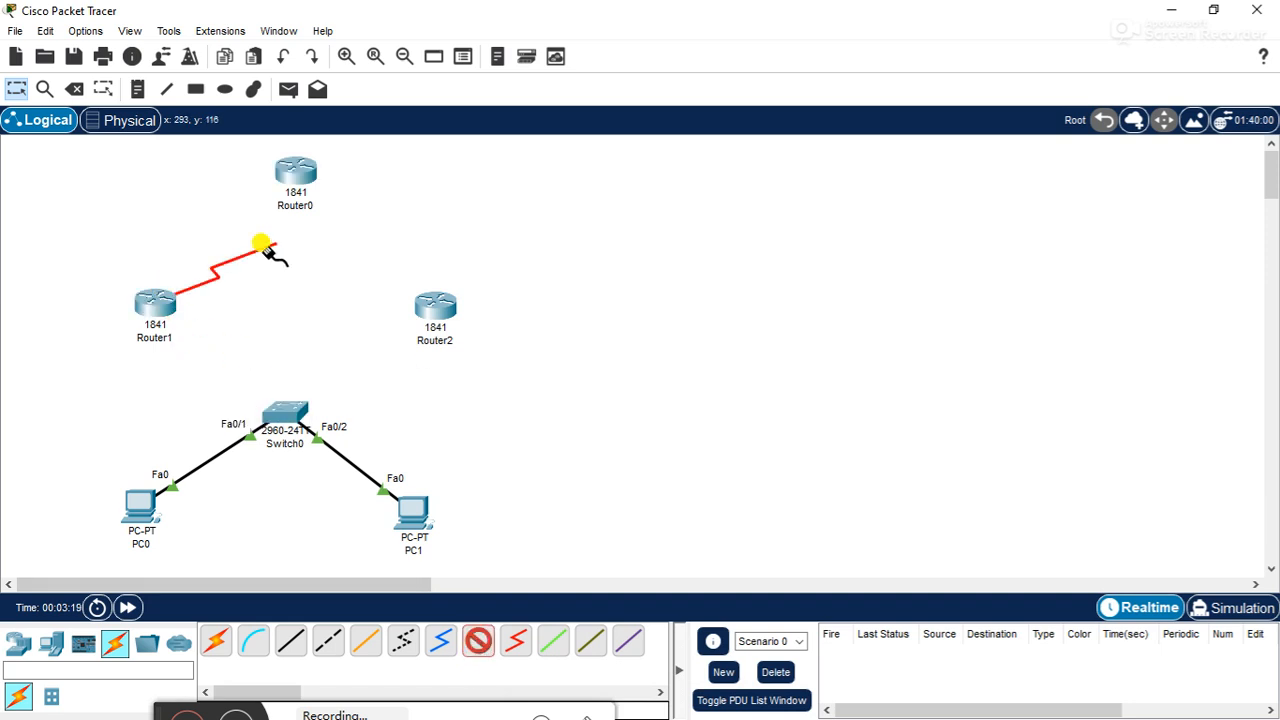
left_click(295, 175)
left_click(323, 267)
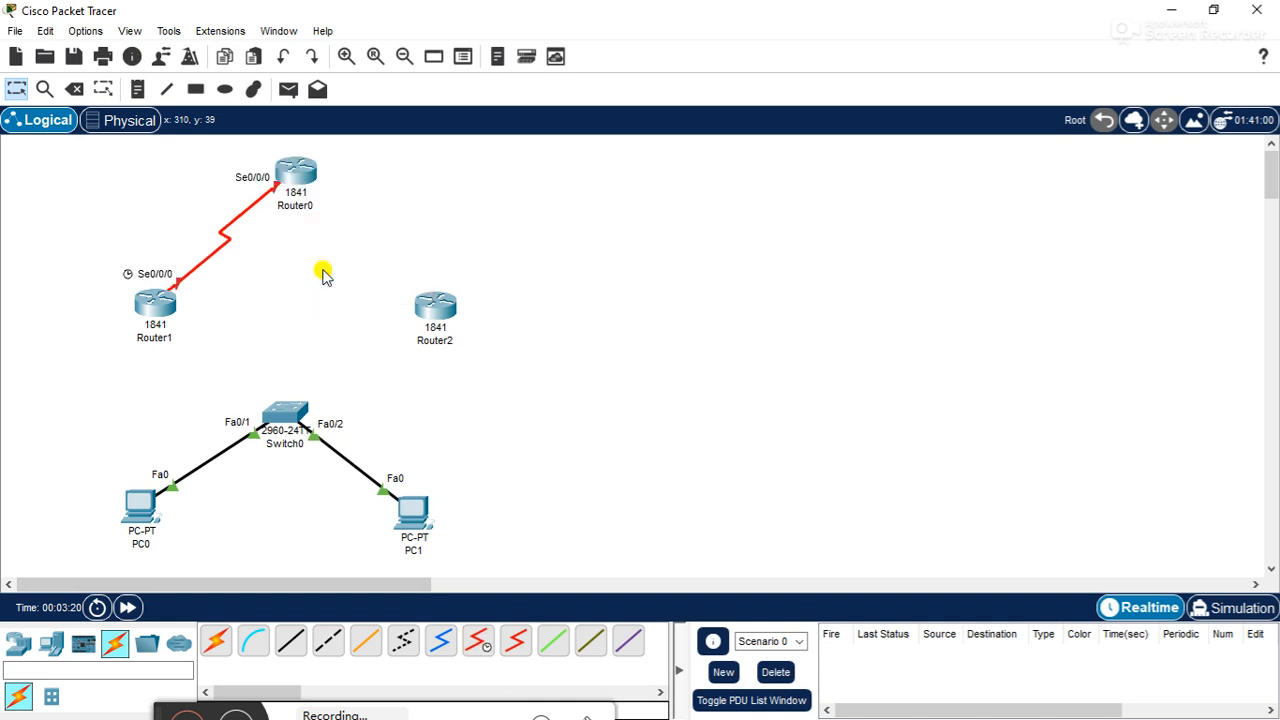
- Connect Router0's Serial0/0/1 to Router2's Serial0/0/1 with a serial DCE cable, making Router0 the clocking end
left_click(479, 645)
left_click(296, 168)
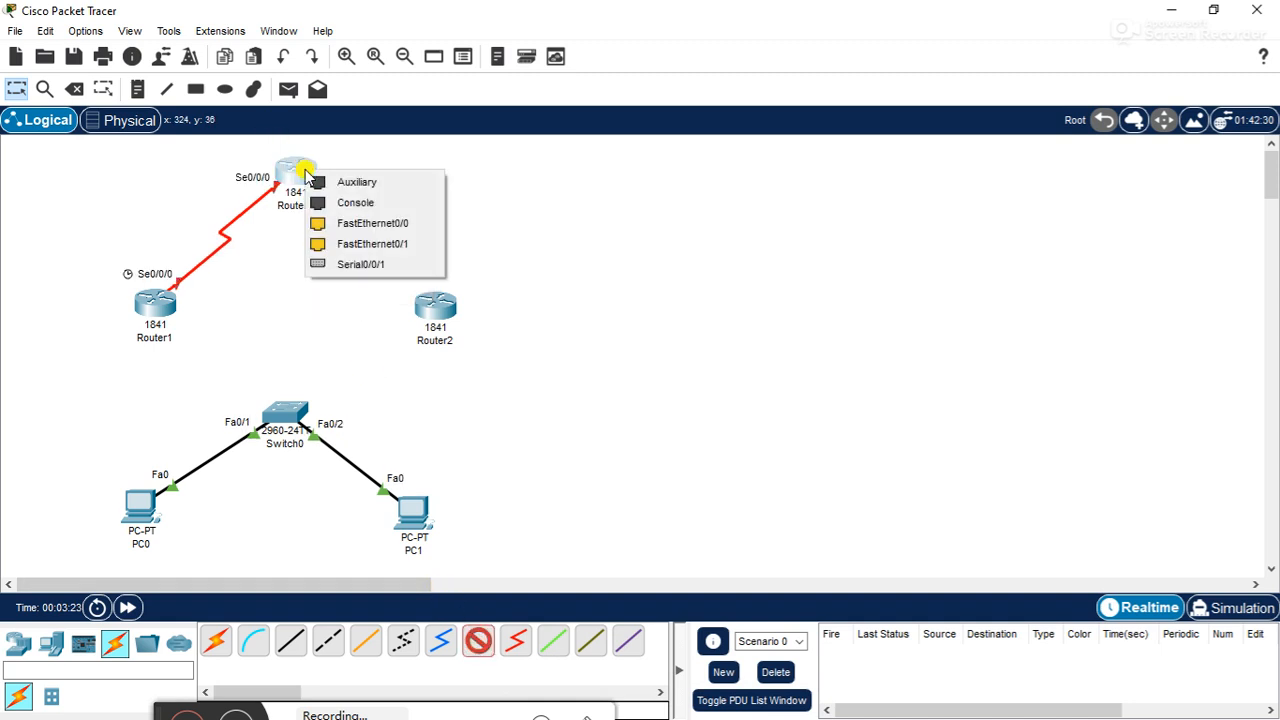
left_click(340, 264)
left_click(434, 306)
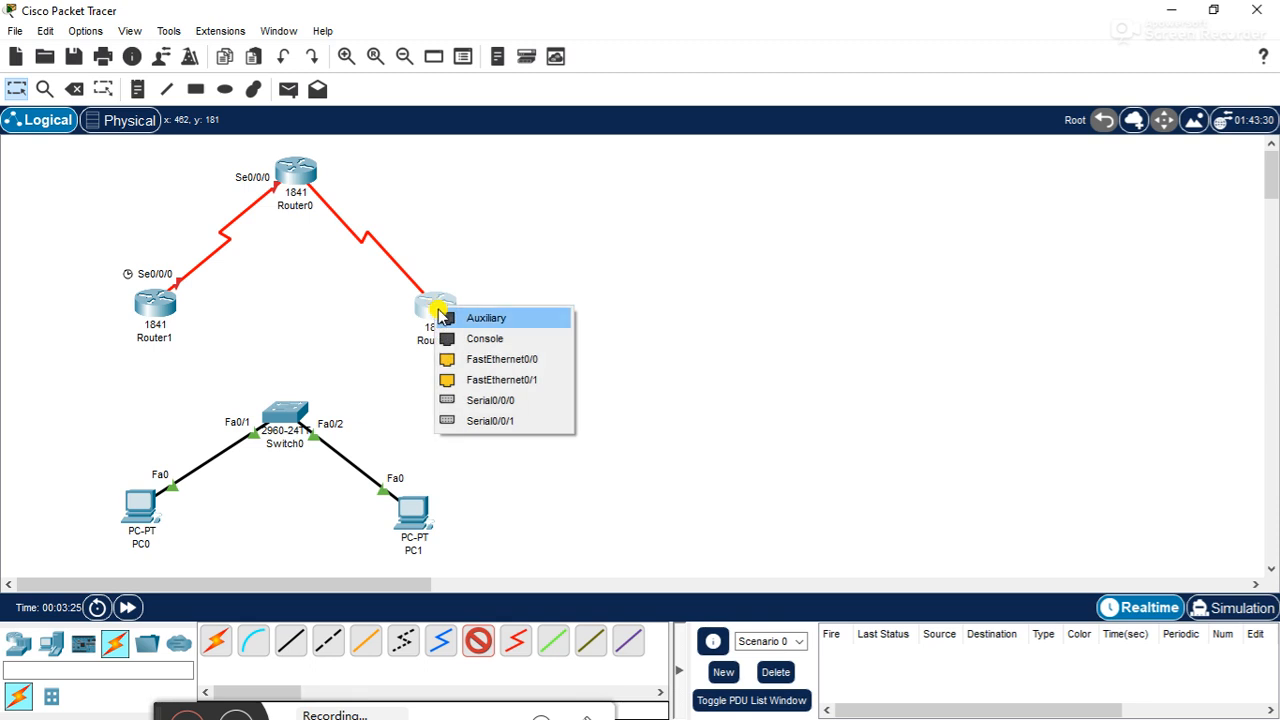
left_click(503, 421)
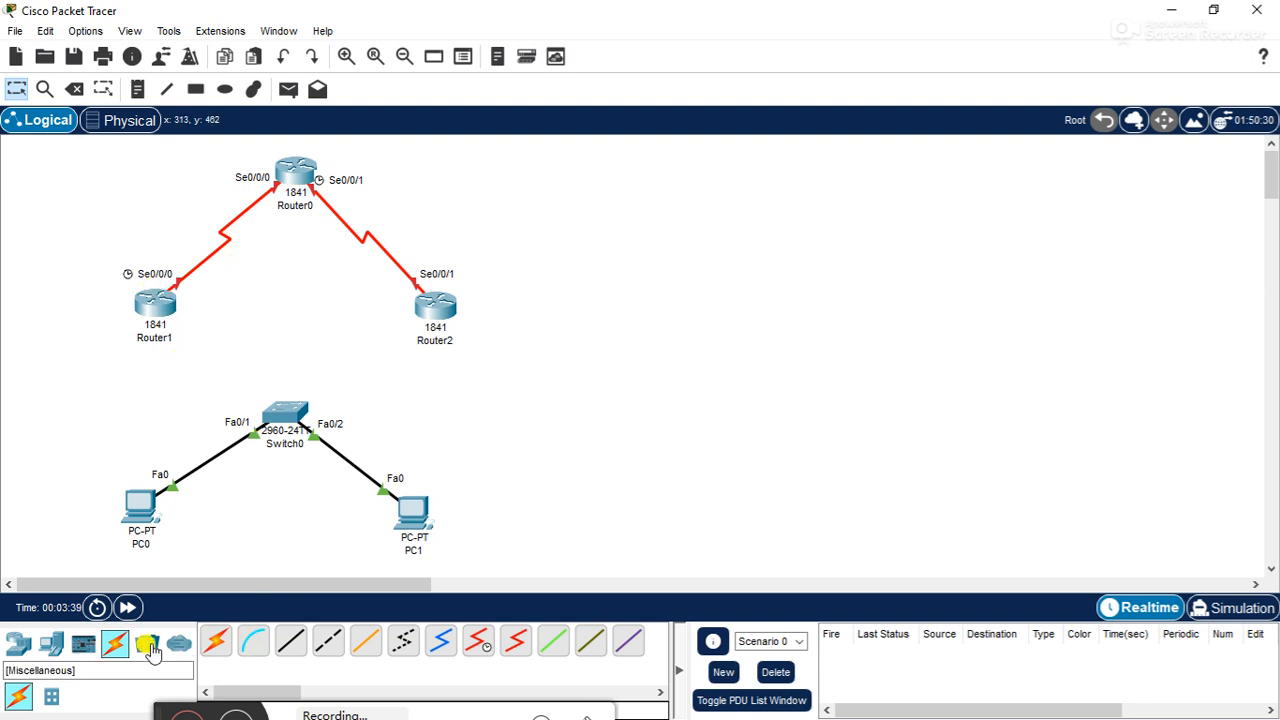
- Add a Server-PT end device to the right of Router0 in the topology
left_click(50, 645)
left_click(291, 643)
left_click(586, 166)
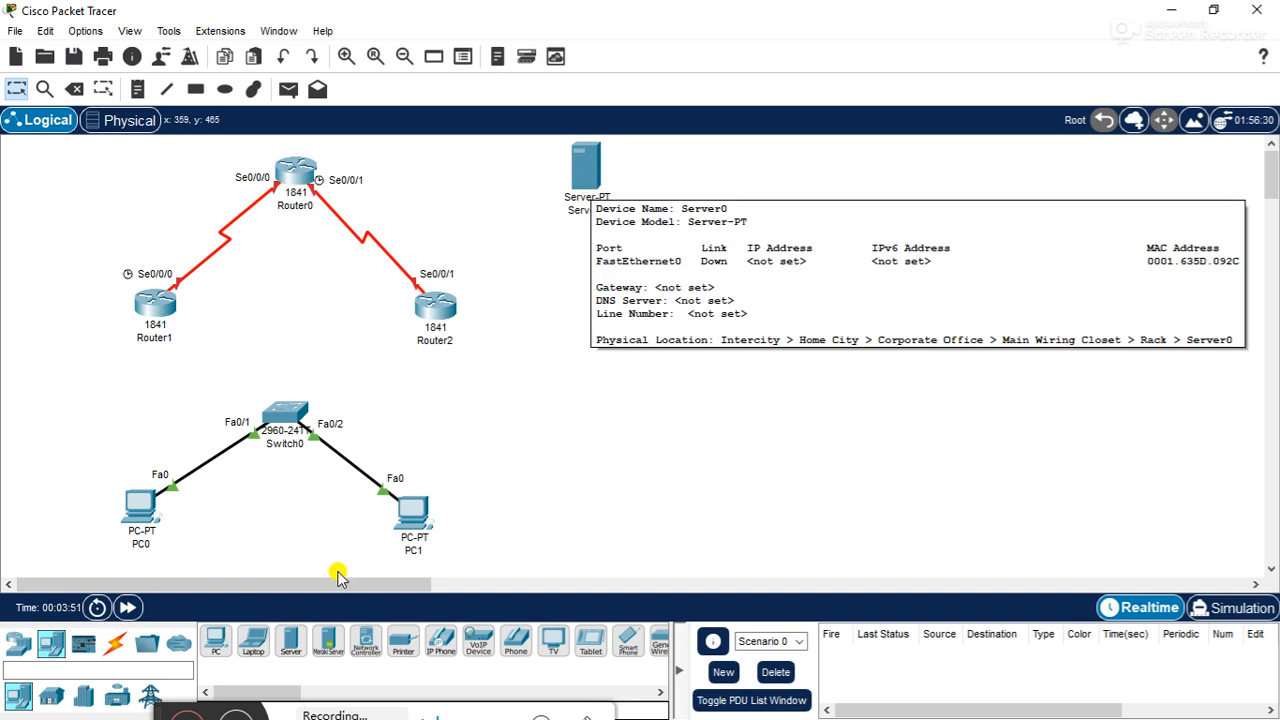
mouse_move(406, 542)
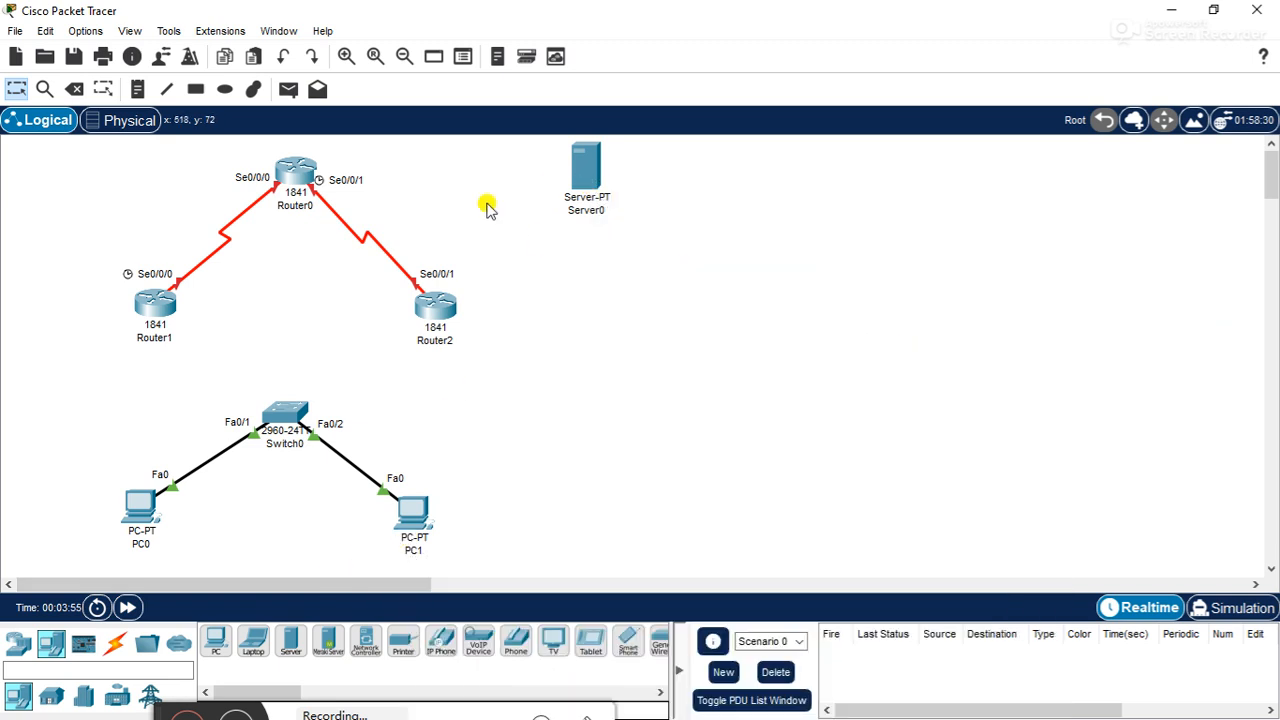
- Connect Router0's FastEthernet0/0 to Server0's FastEthernet0 with a copper cross-over cable and shift the server slightly up and right
left_click(114, 643)
left_click(322, 647)
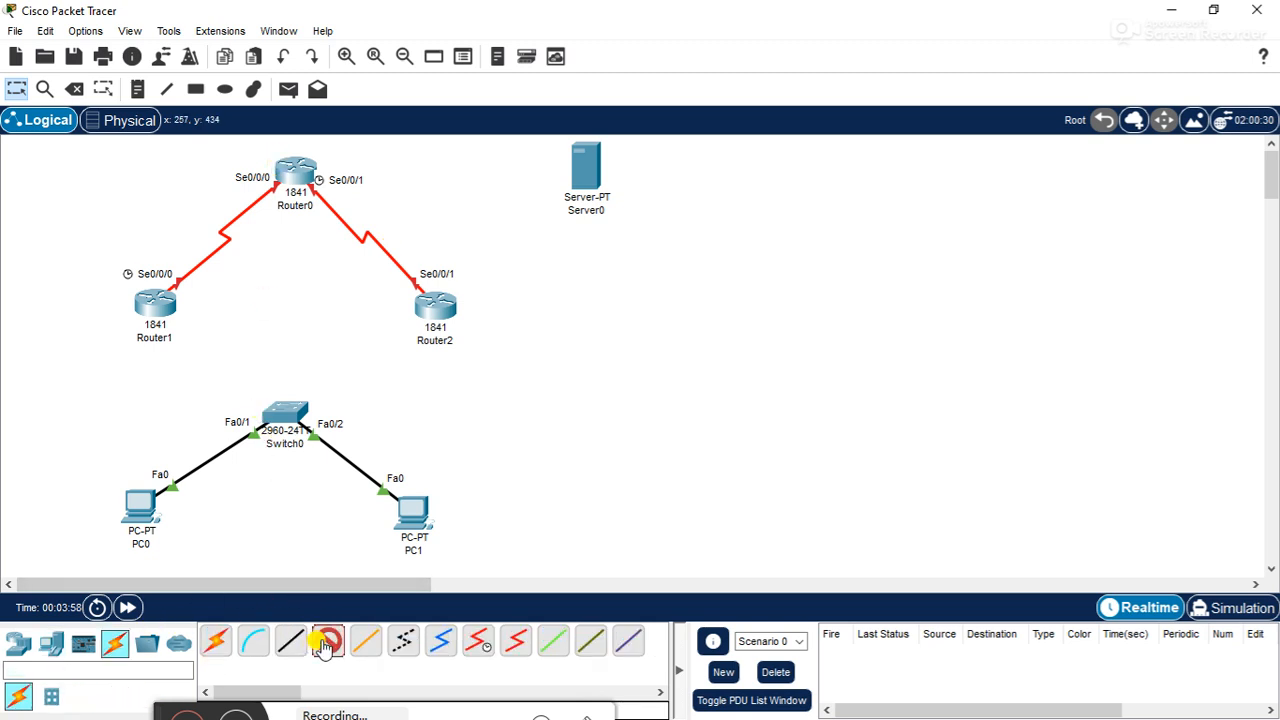
left_click(313, 173)
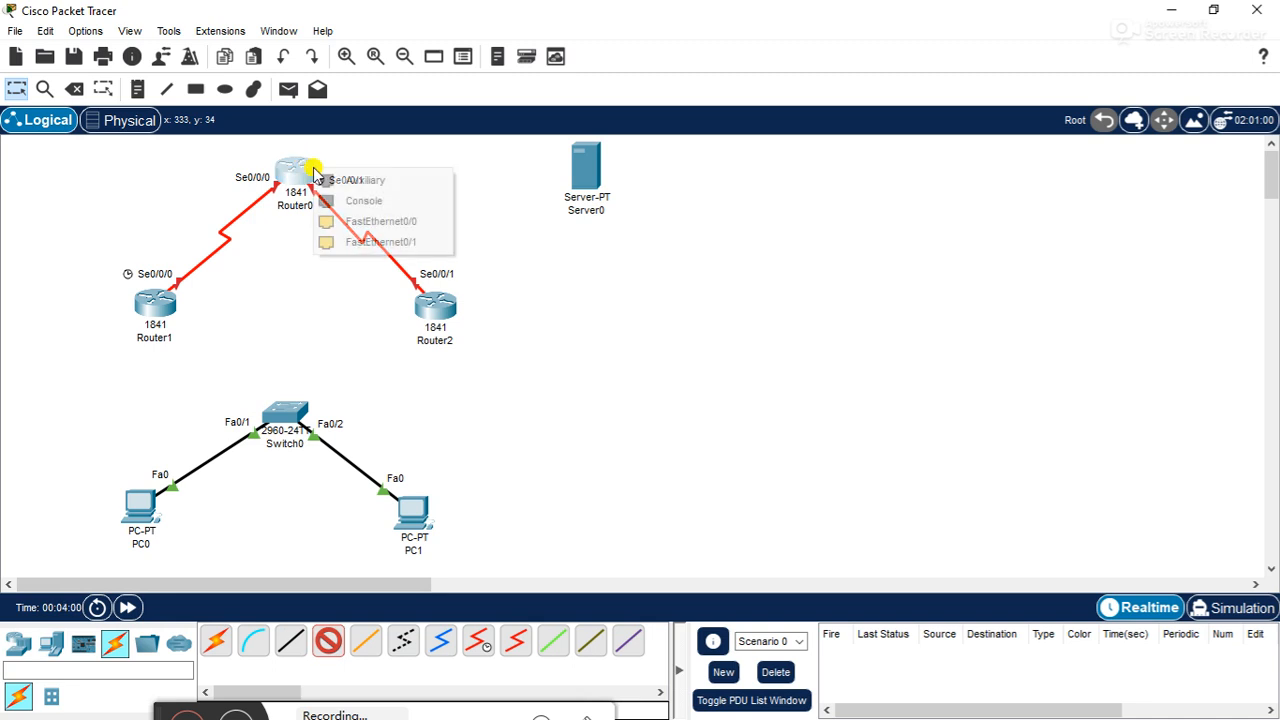
left_click(395, 222)
left_click(590, 178)
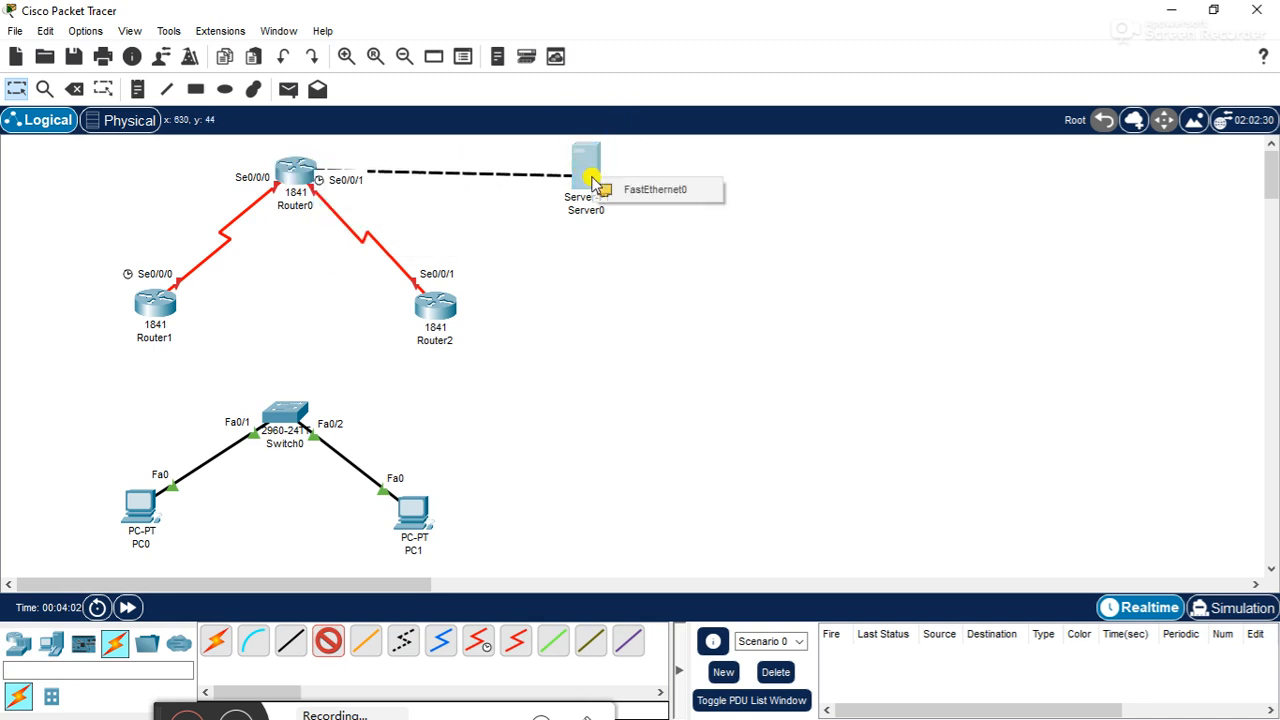
left_click(609, 197)
mouse_move(597, 185)
left_mouse_down()
mouse_move(624, 205)
mouse_move(612, 180)
left_mouse_up()
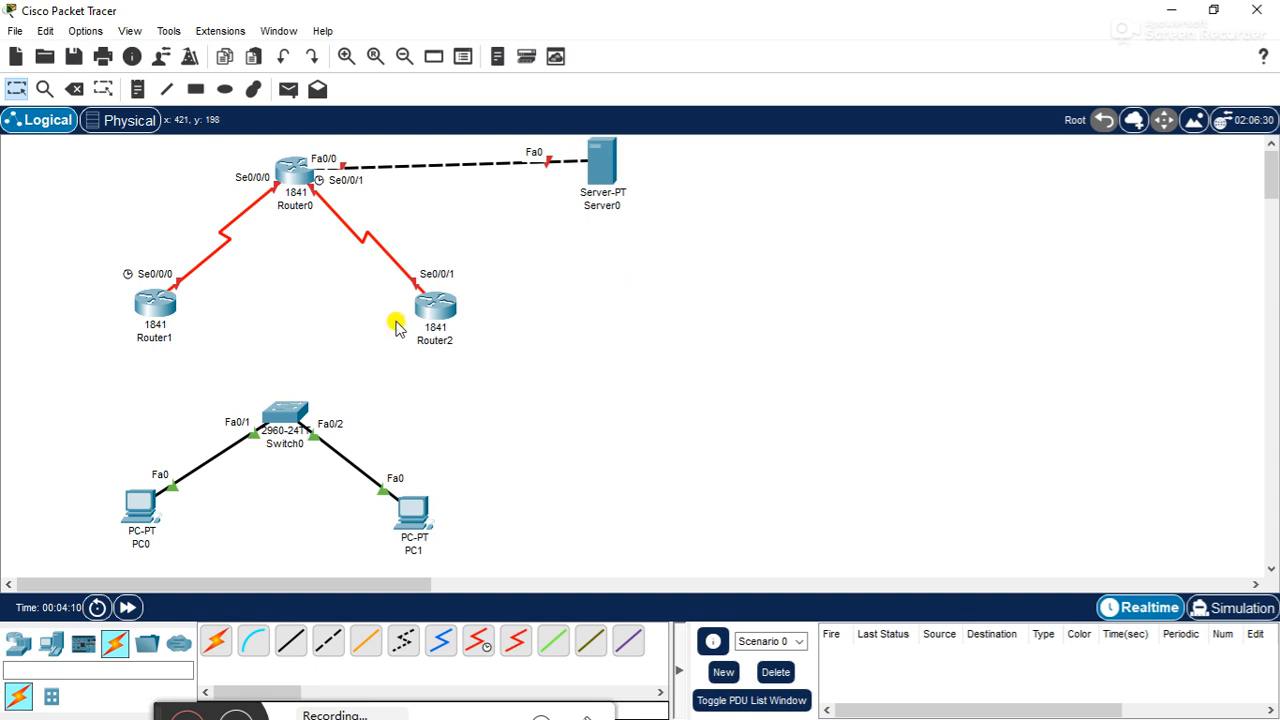
- Connect Router1's FastEthernet0/1 to Switch0's FastEthernet0/3 with a copper straight-through cable
left_click(291, 640)
left_click(161, 314)
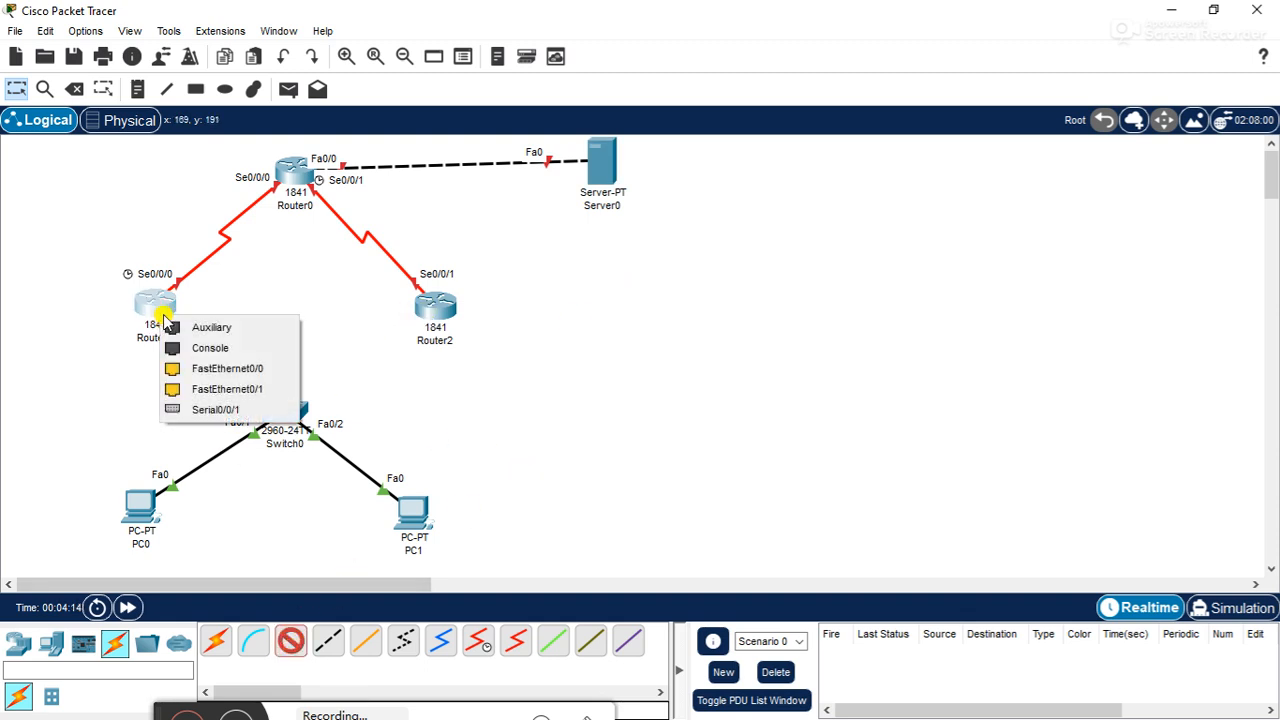
left_click(226, 368)
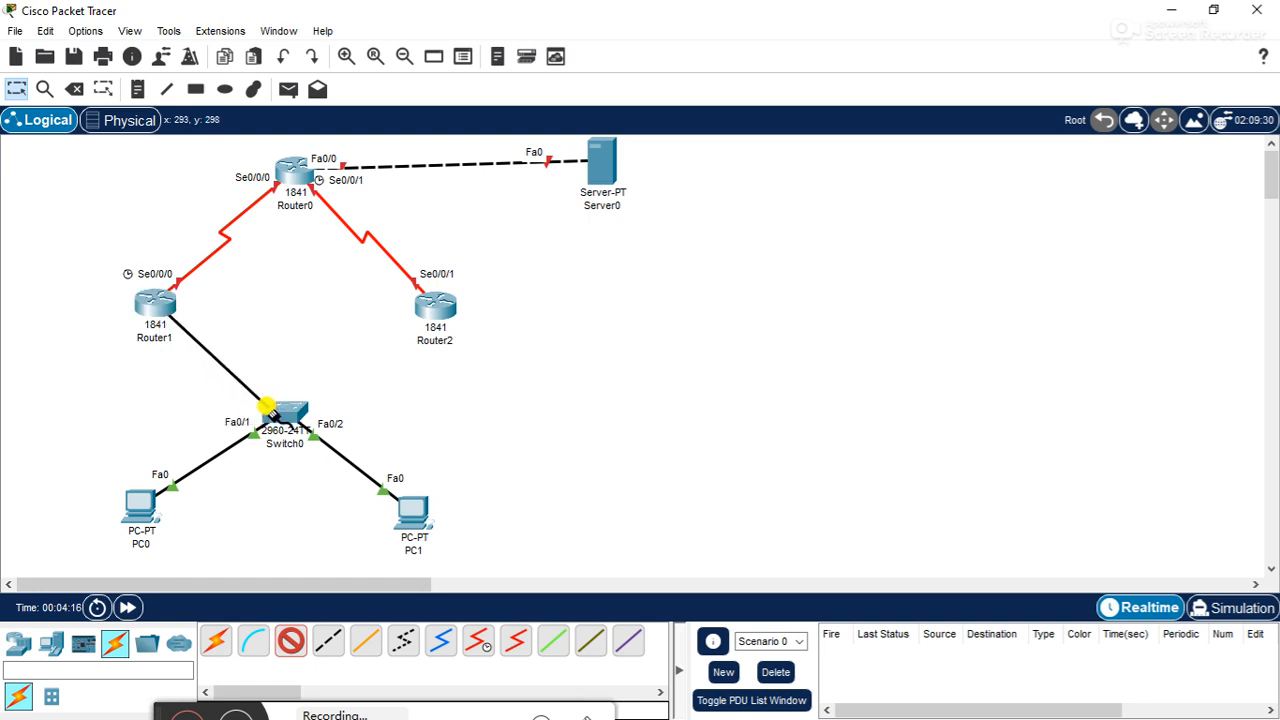
left_click(284, 413)
left_click(344, 34)
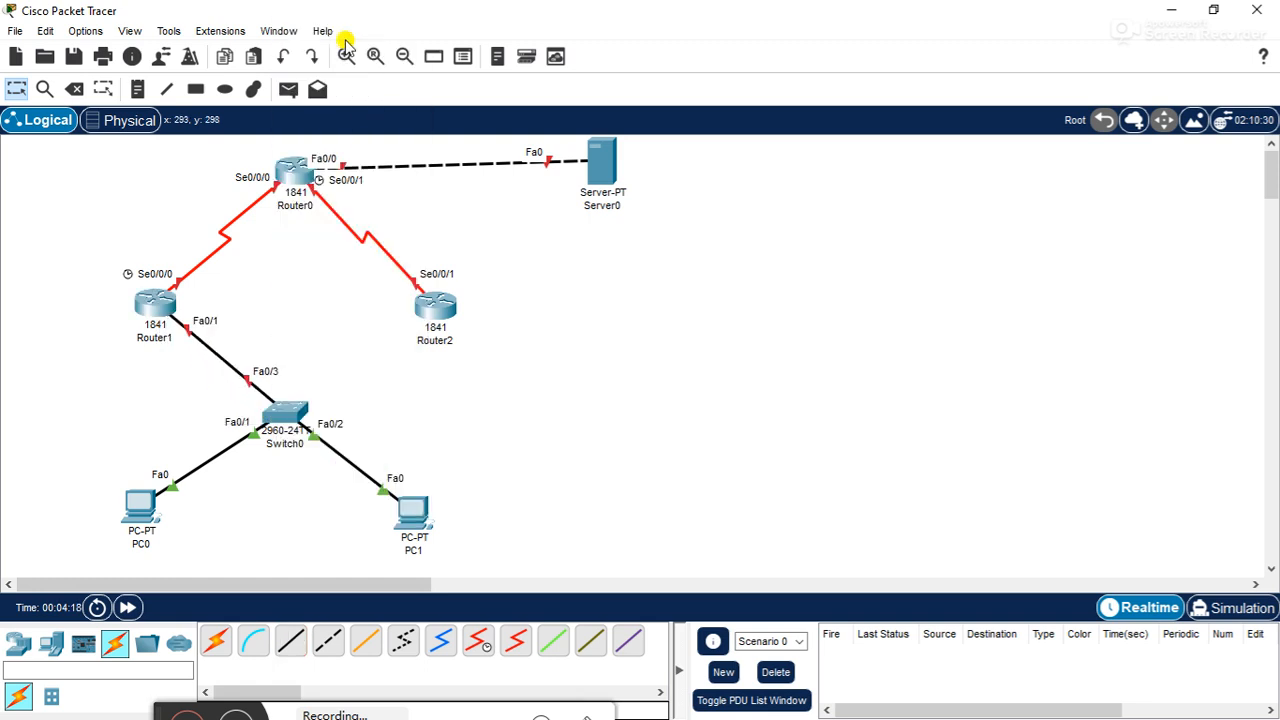
- Connect Router2's FastEthernet0/1 to Switch0's FastEthernet0/4 with a copper straight-through cable
left_click(290, 644)
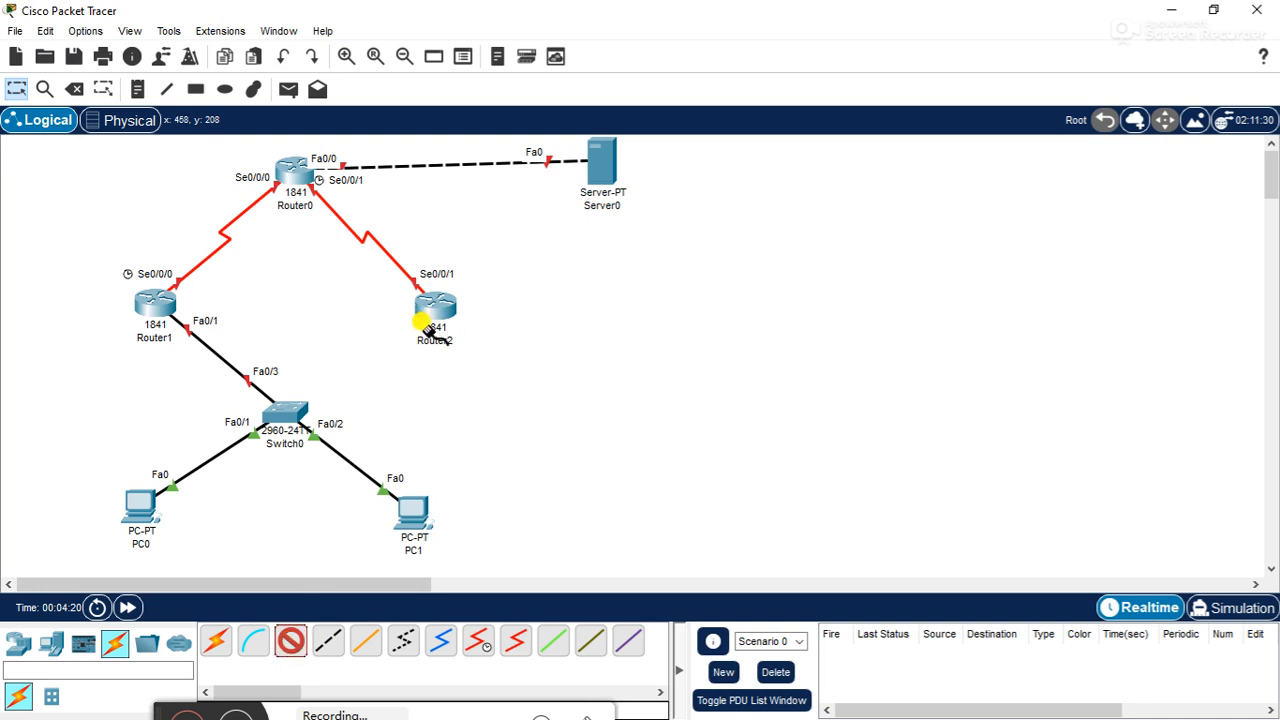
left_click(433, 320)
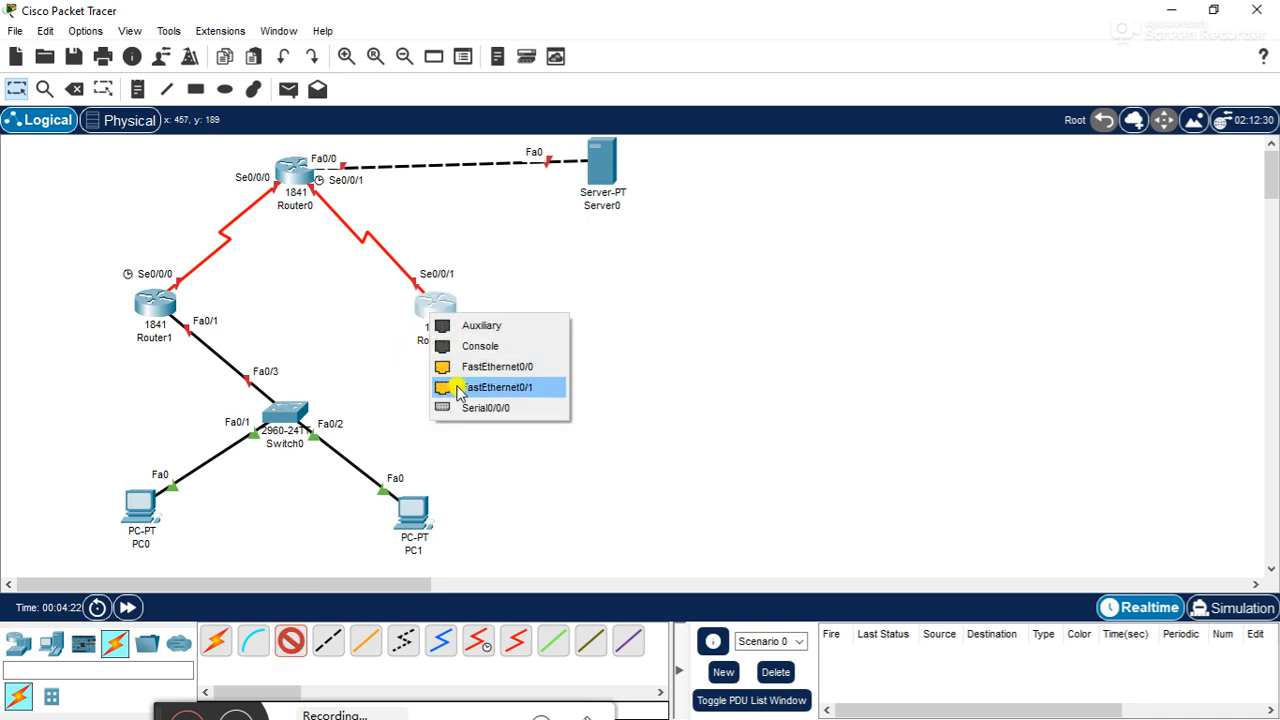
left_click(457, 389)
left_click(288, 413)
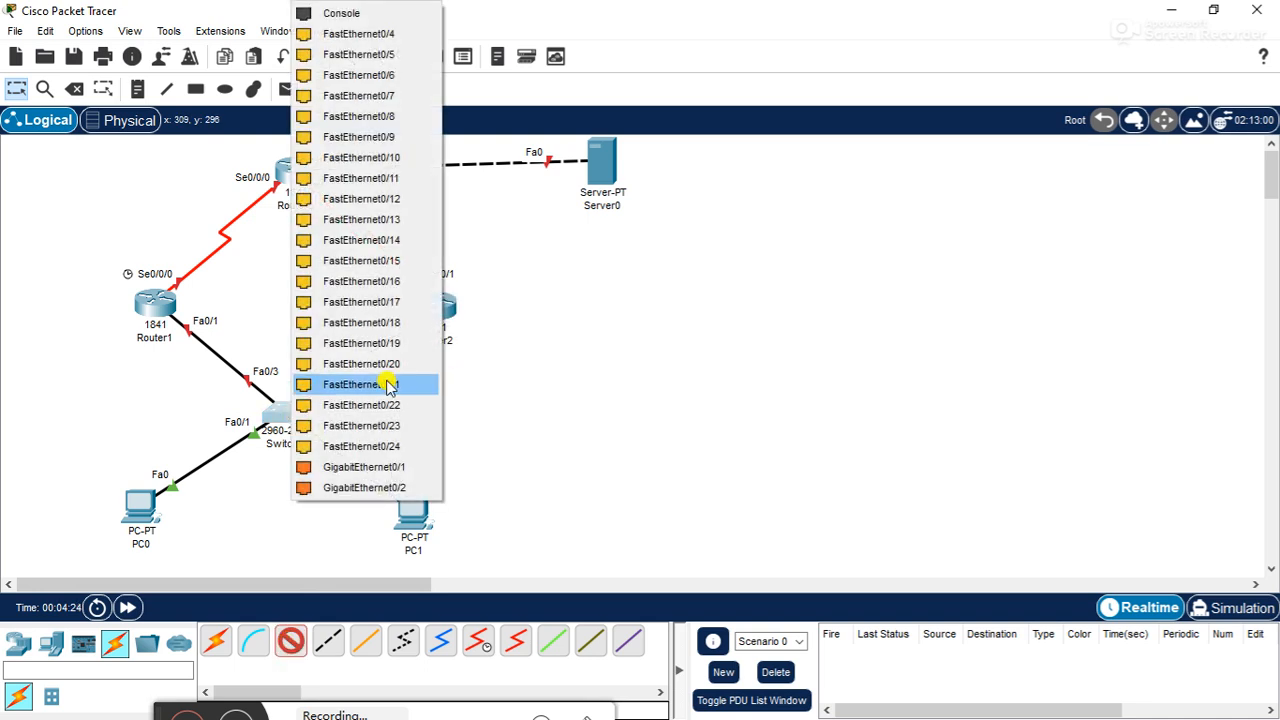
left_click(372, 34)
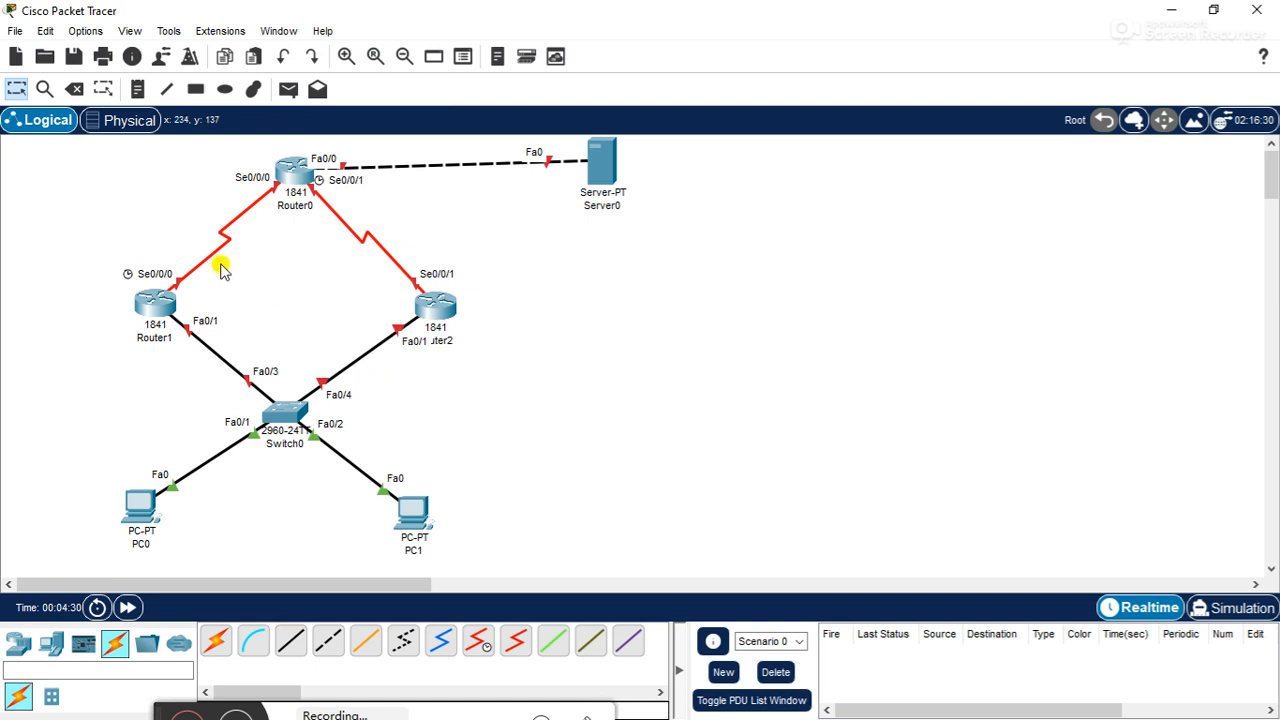
- Place a text note reading 200.0.0.2/24 directly under the server icon
left_click(135, 90)
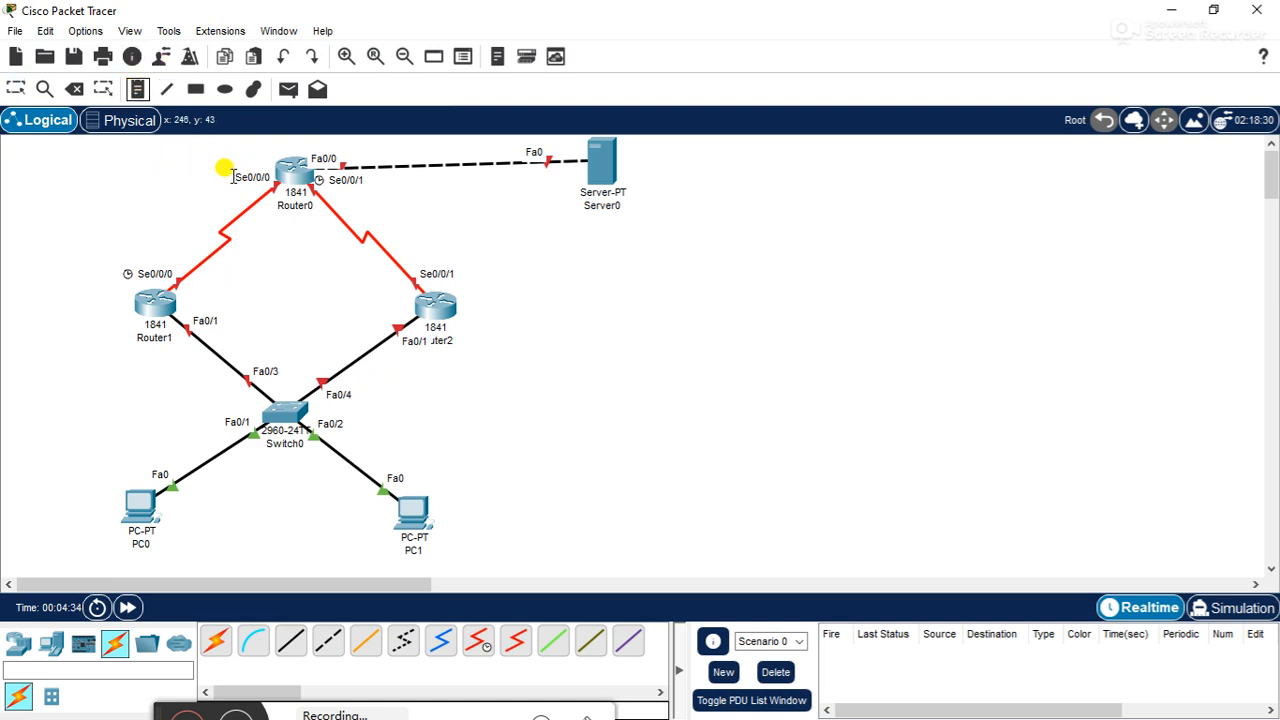
left_click(578, 197)
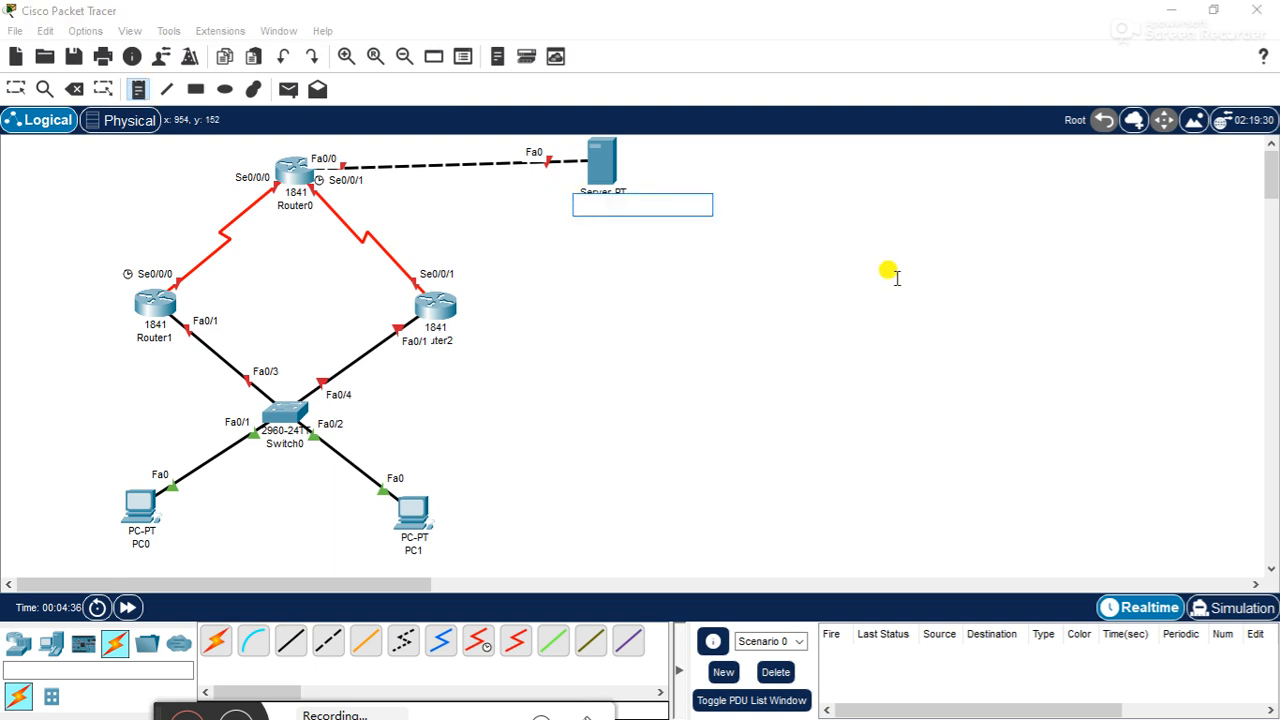
type("200.0.0.2/24")
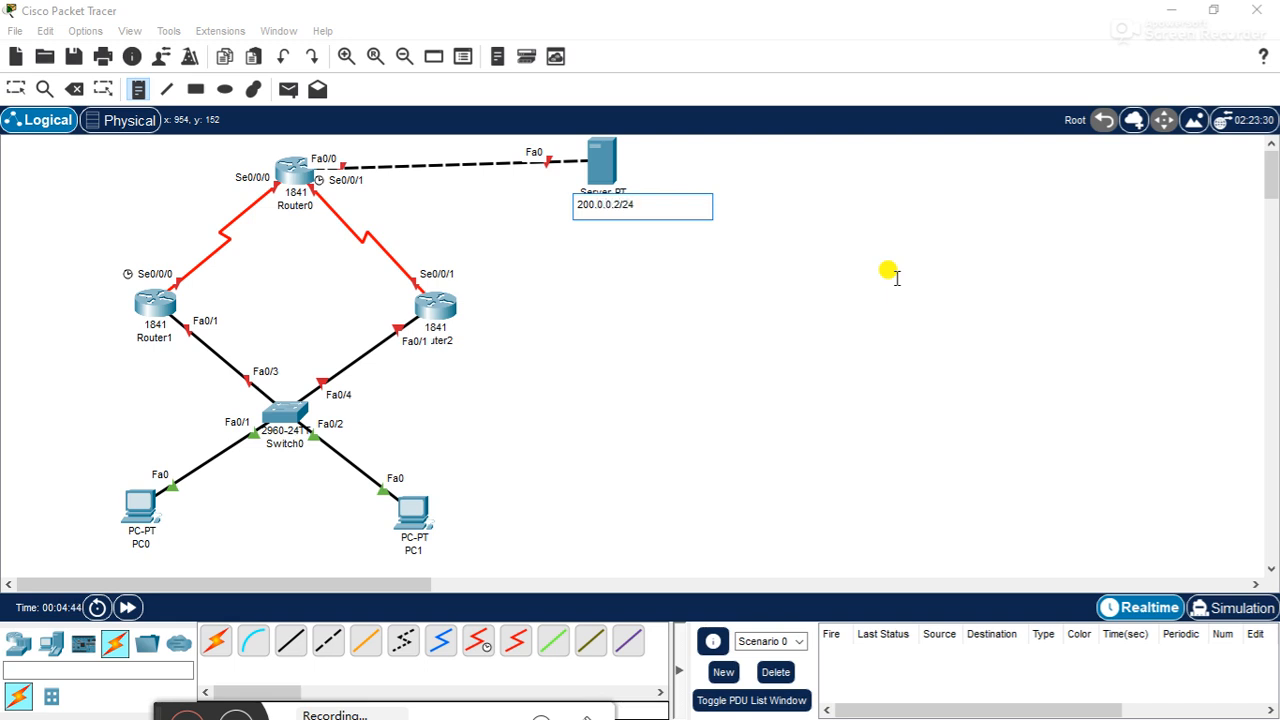
left_click(940, 325)
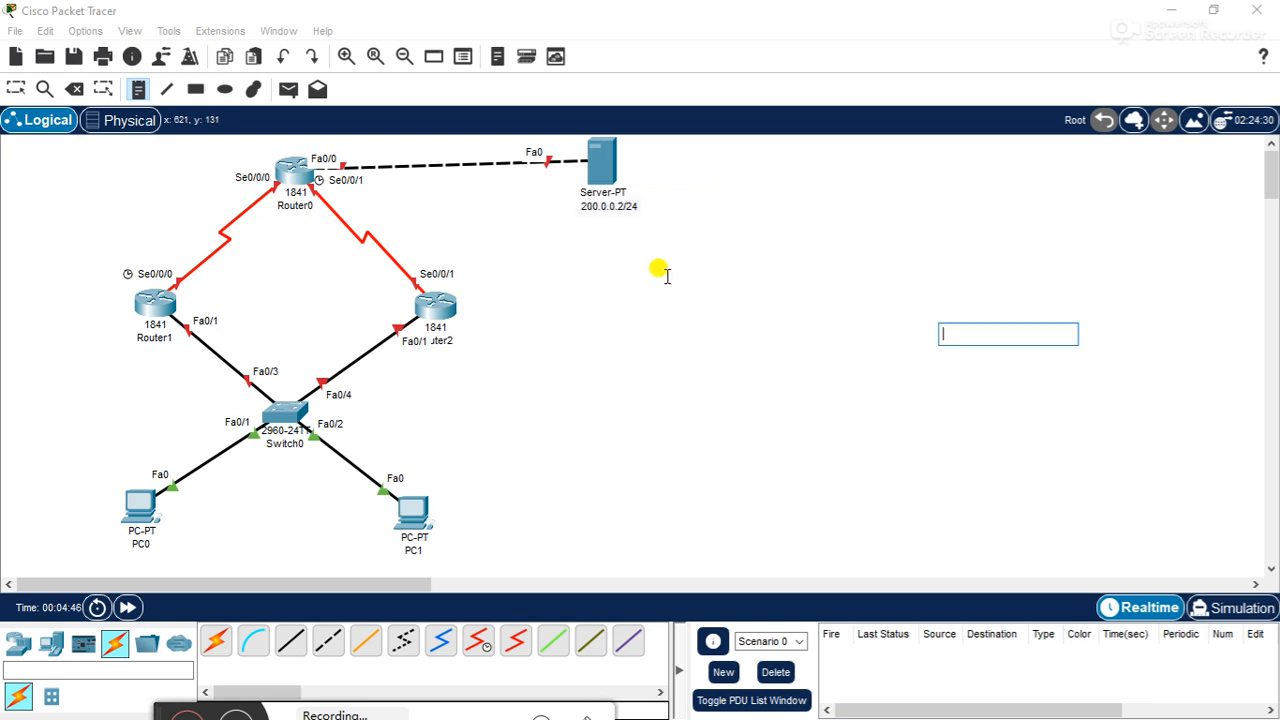
- Place a text note reading 200.0.0.1/24 beside Router0's Fa0/0 port and nudge it just above the server link
left_click(137, 89)
left_click(348, 150)
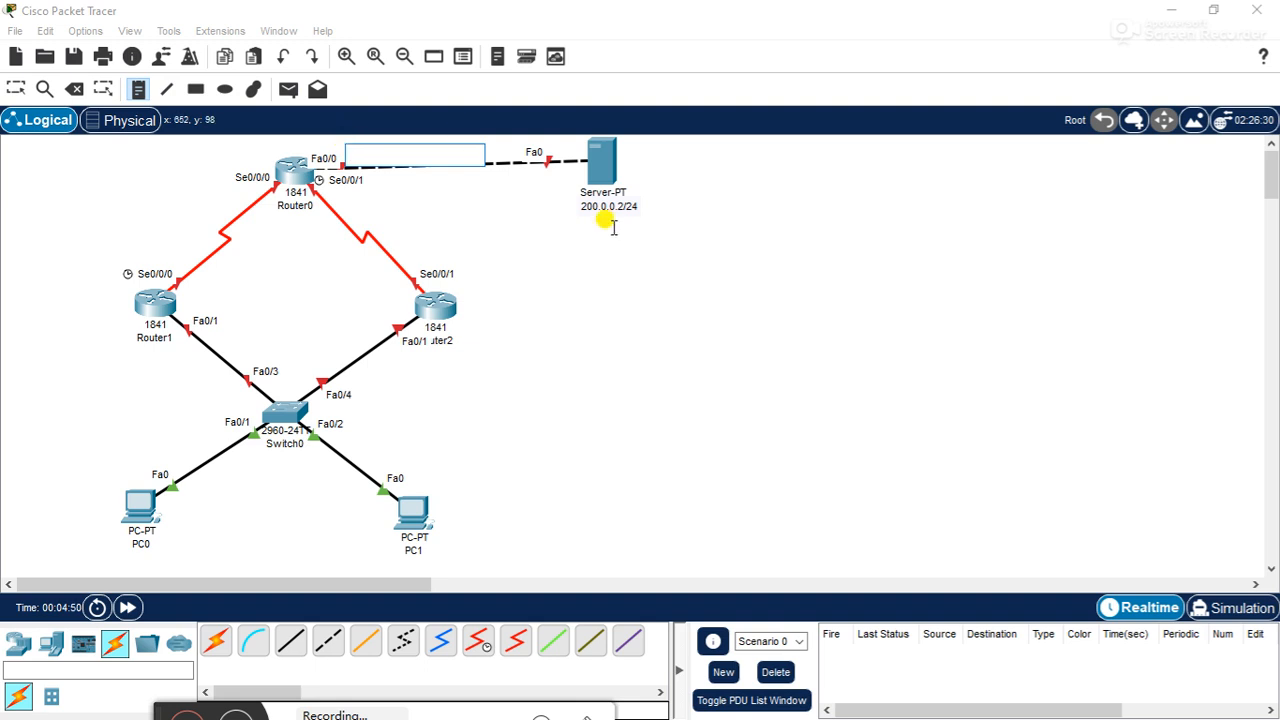
type("200.0.0.1/24")
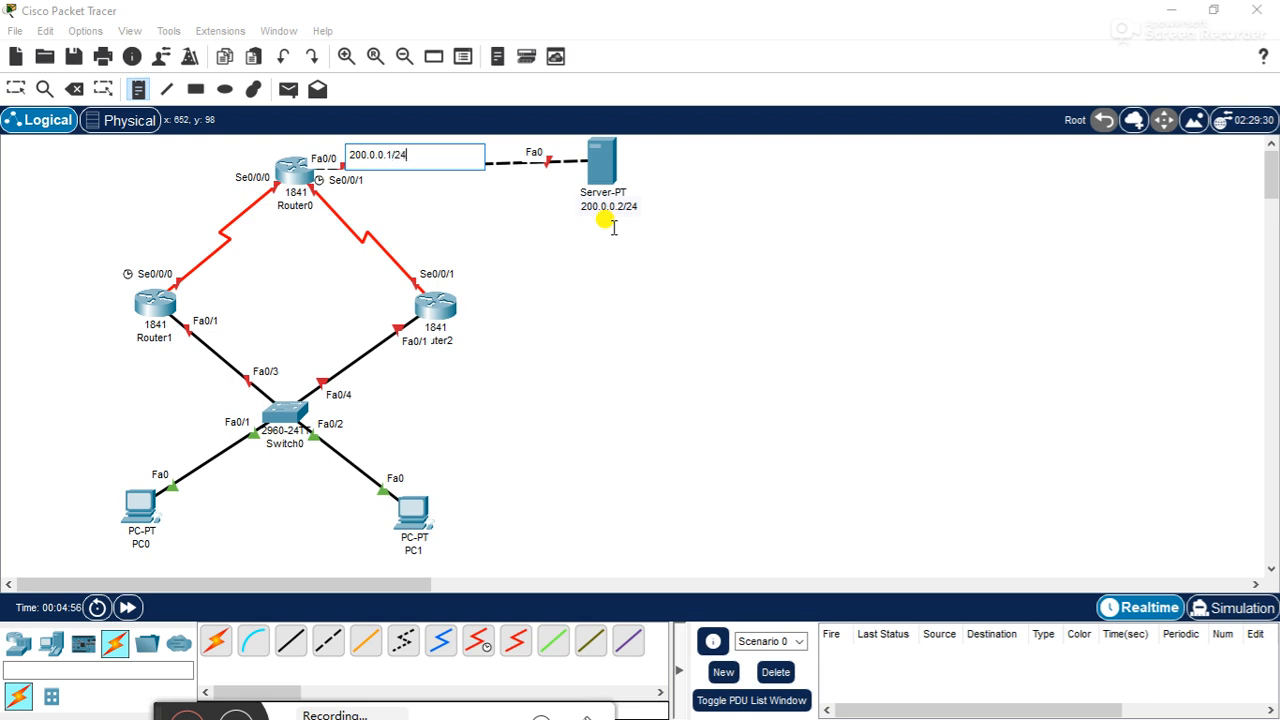
left_click(510, 302)
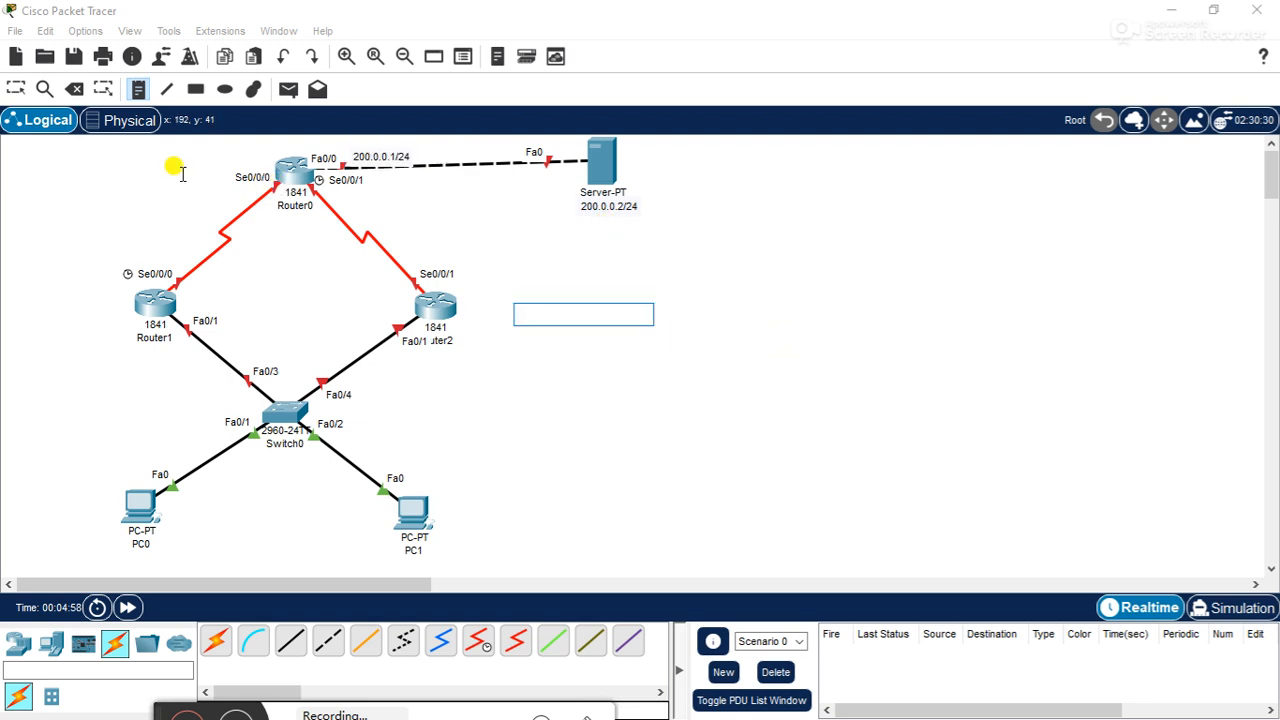
left_click(15, 88)
left_click_drag(358, 163, 347, 156)
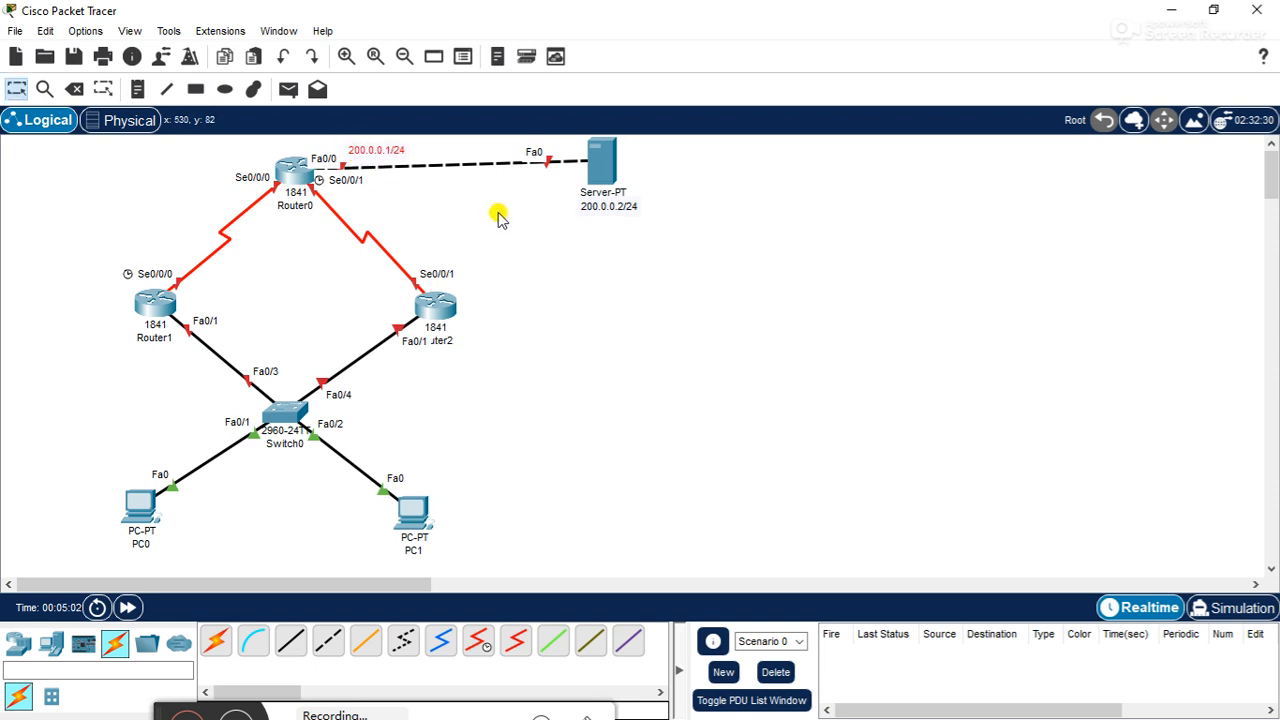
- Place a text note reading 12.0.0.1/8 just below Router0's Se0/0/1 port label
left_click(137, 89)
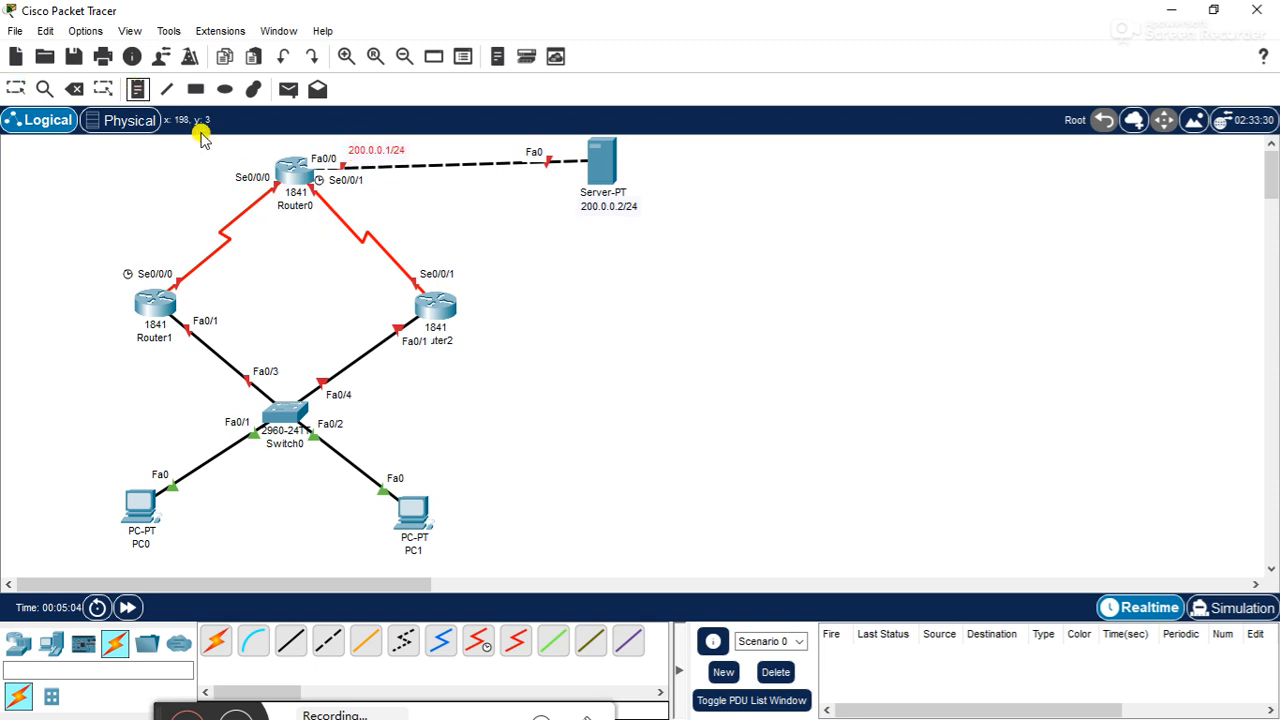
left_click(334, 193)
type("12.0.0.1")
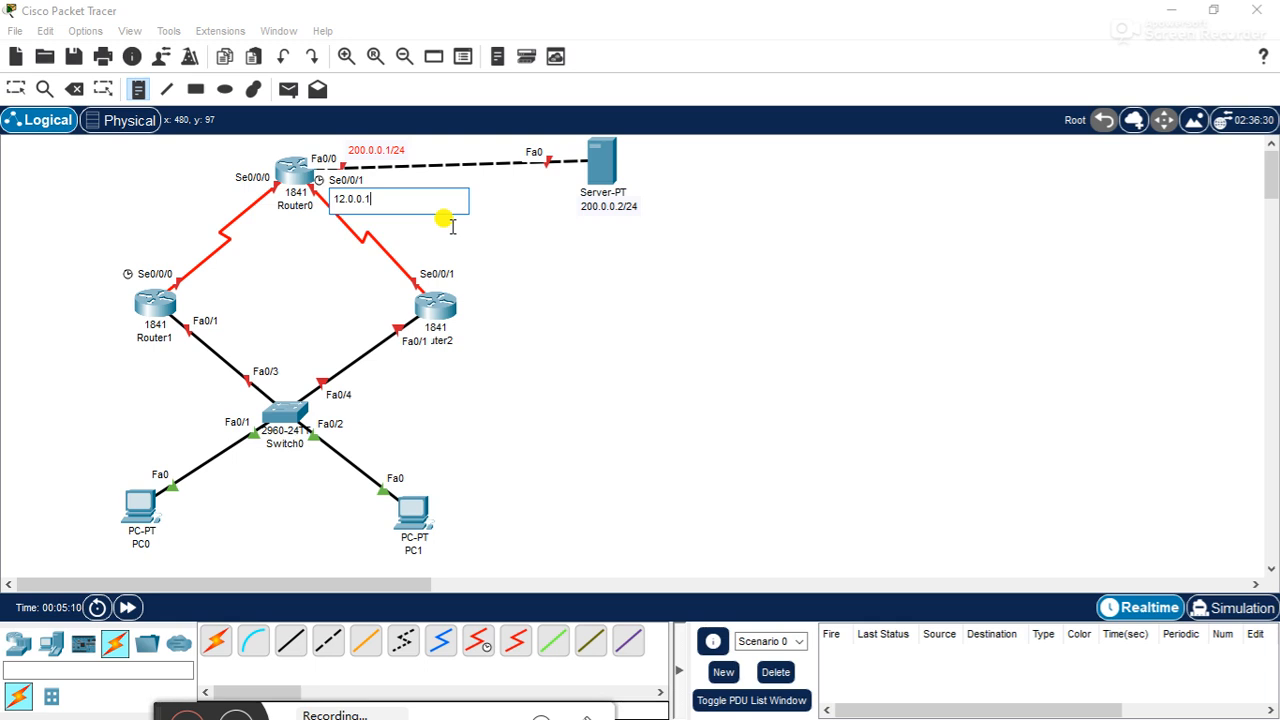
type("/8")
left_click(560, 326)
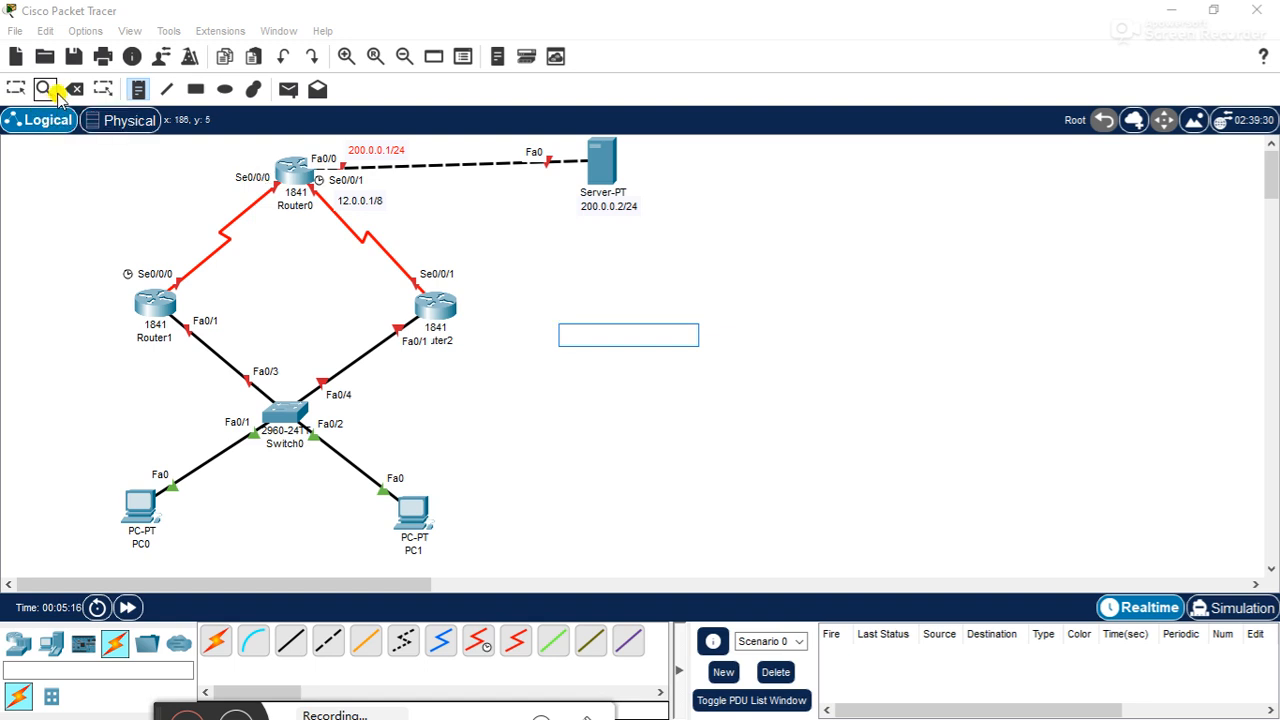
- Place a text note reading 12.0.0.2/8 at Router2's Se0/0/1 port and move it just above the port label
left_click(138, 89)
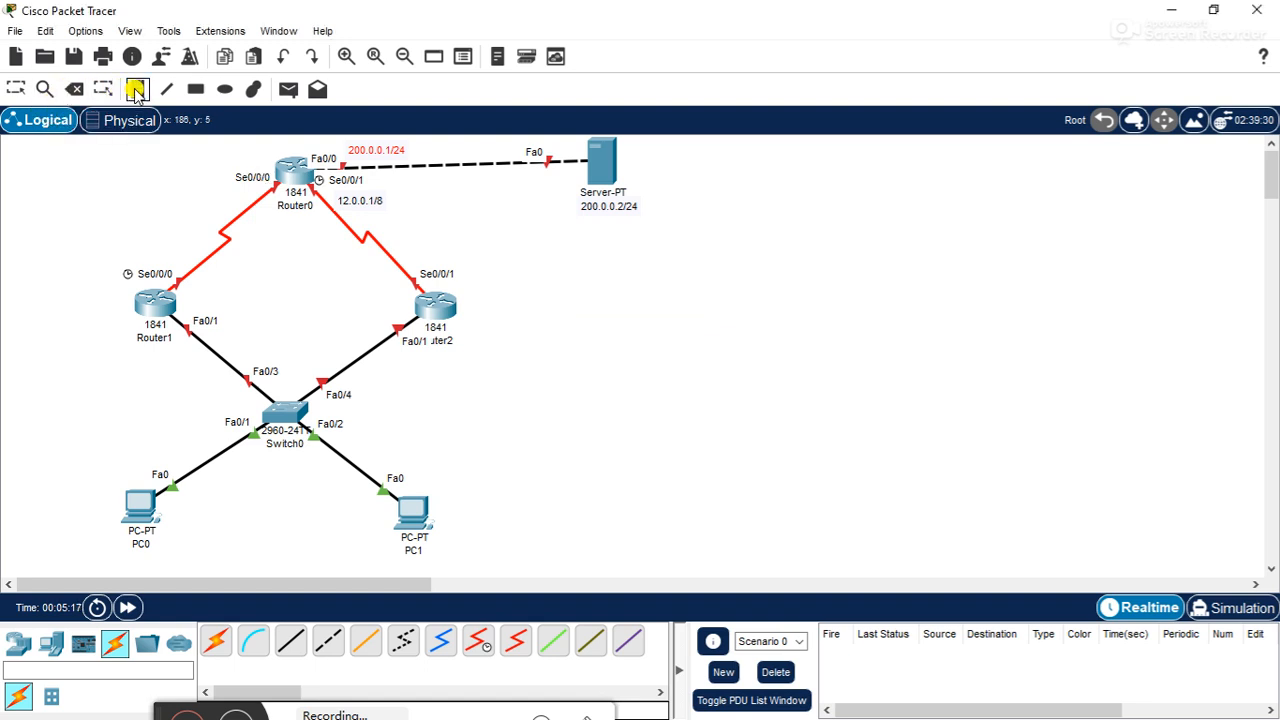
left_click(420, 260)
type("12.0.0.2/8")
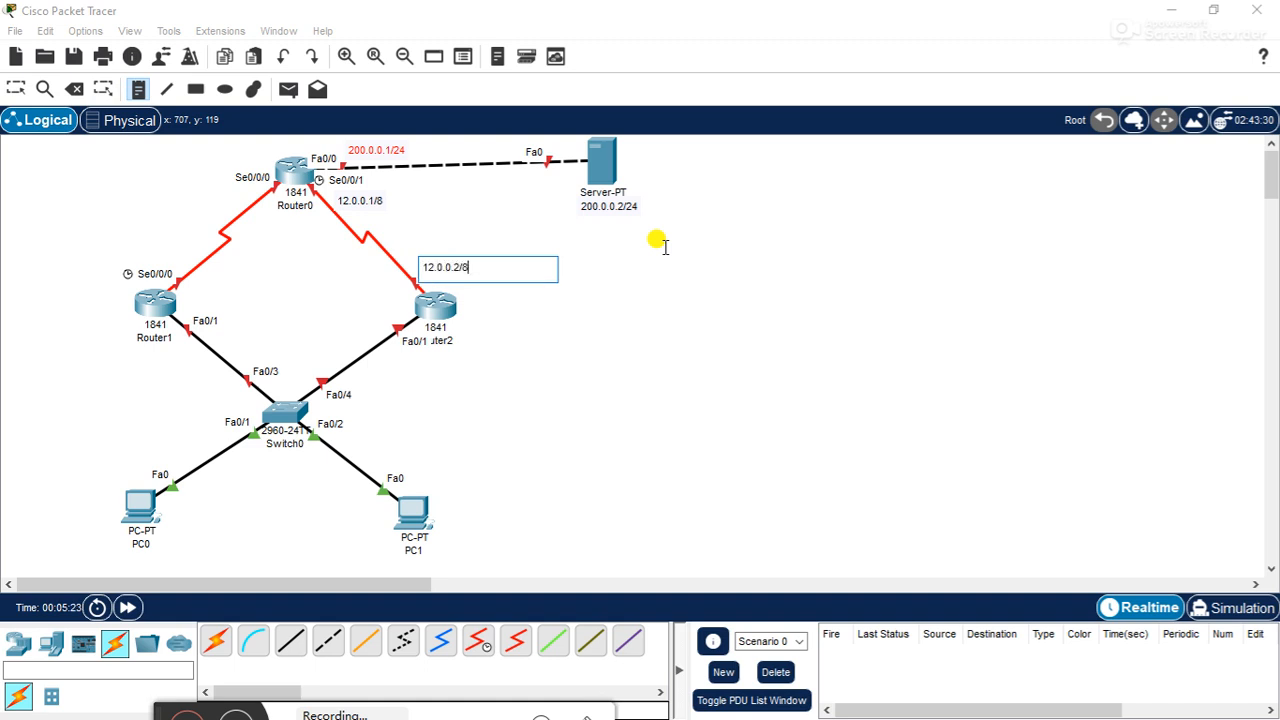
left_click(748, 317)
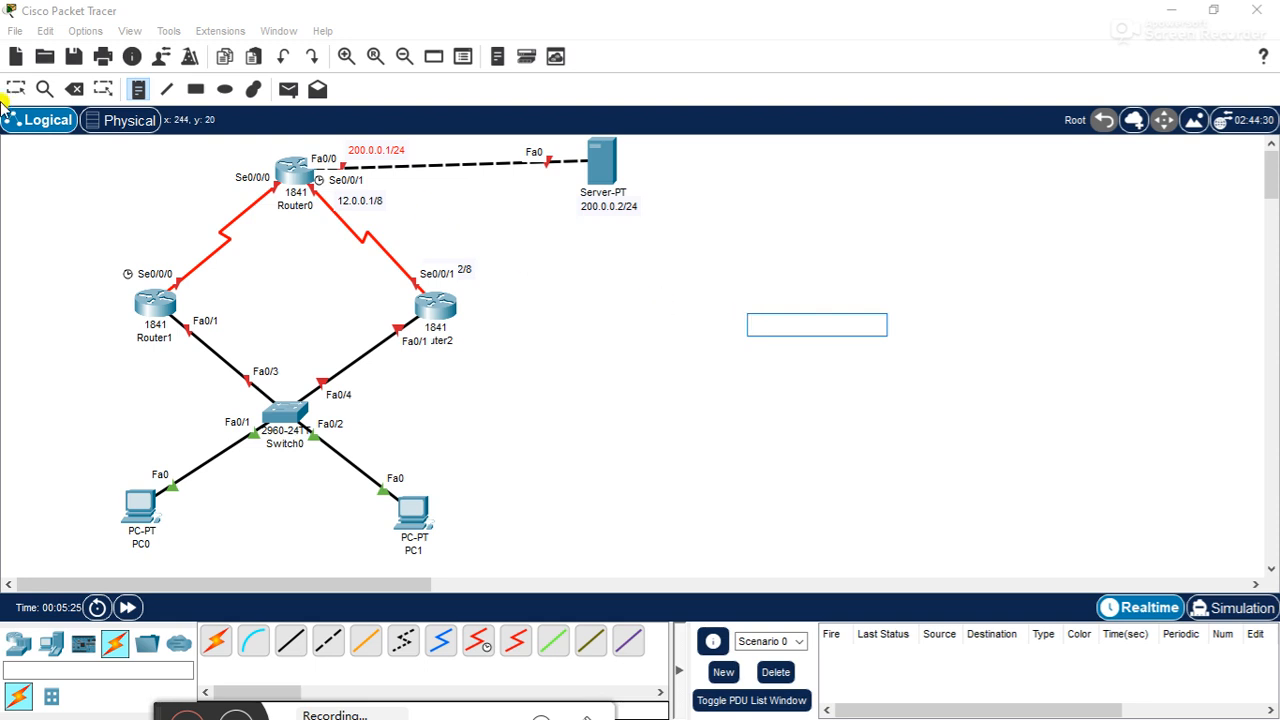
left_click(16, 88)
left_click_drag(467, 266, 460, 256)
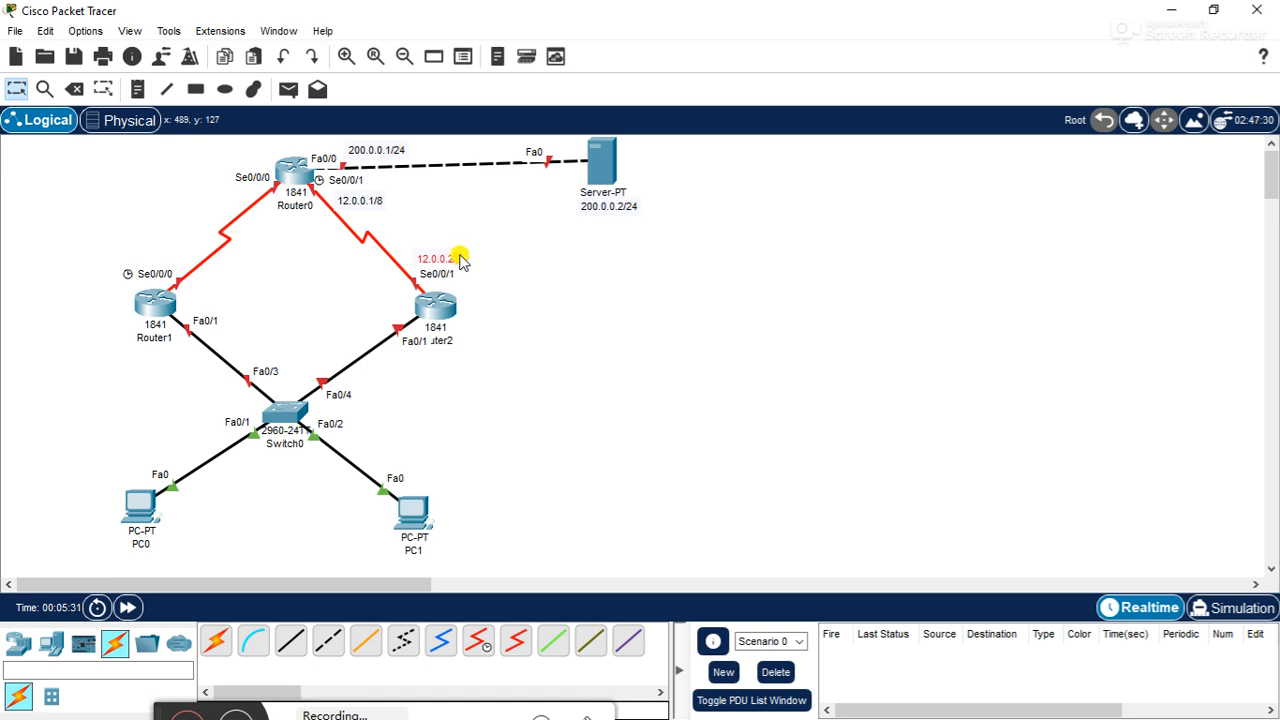
left_click(534, 287)
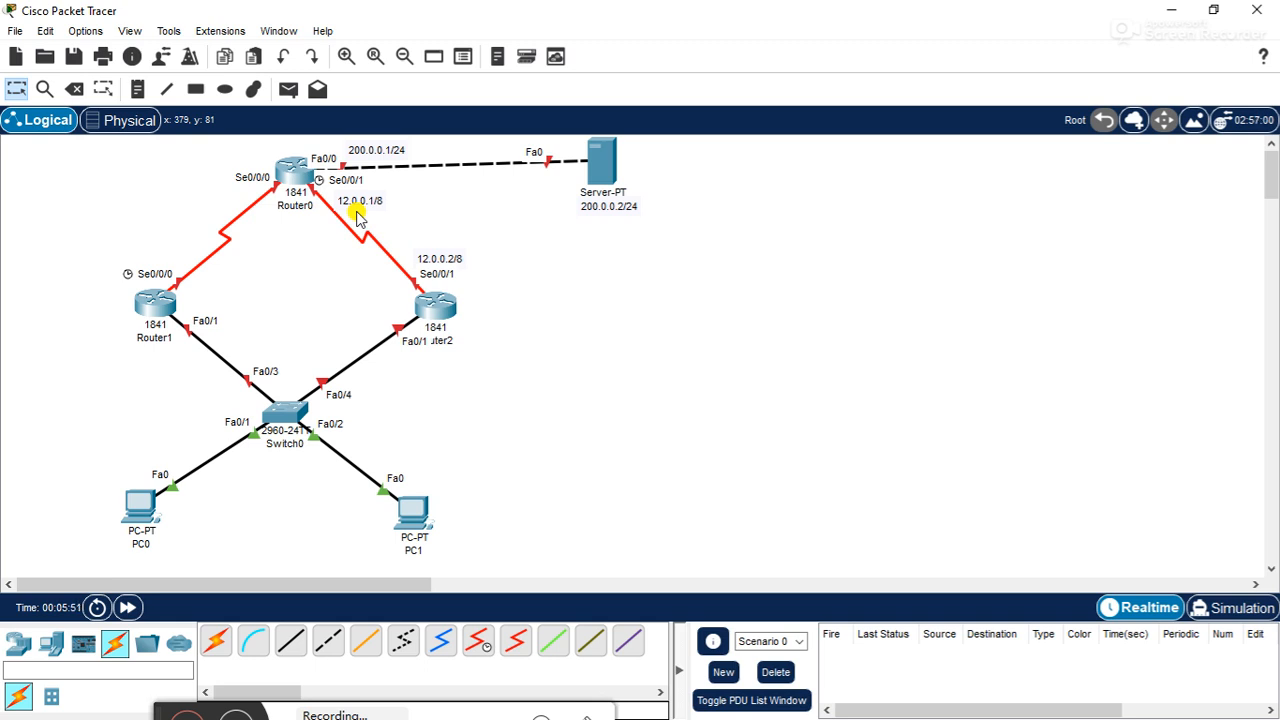
left_click(236, 714)
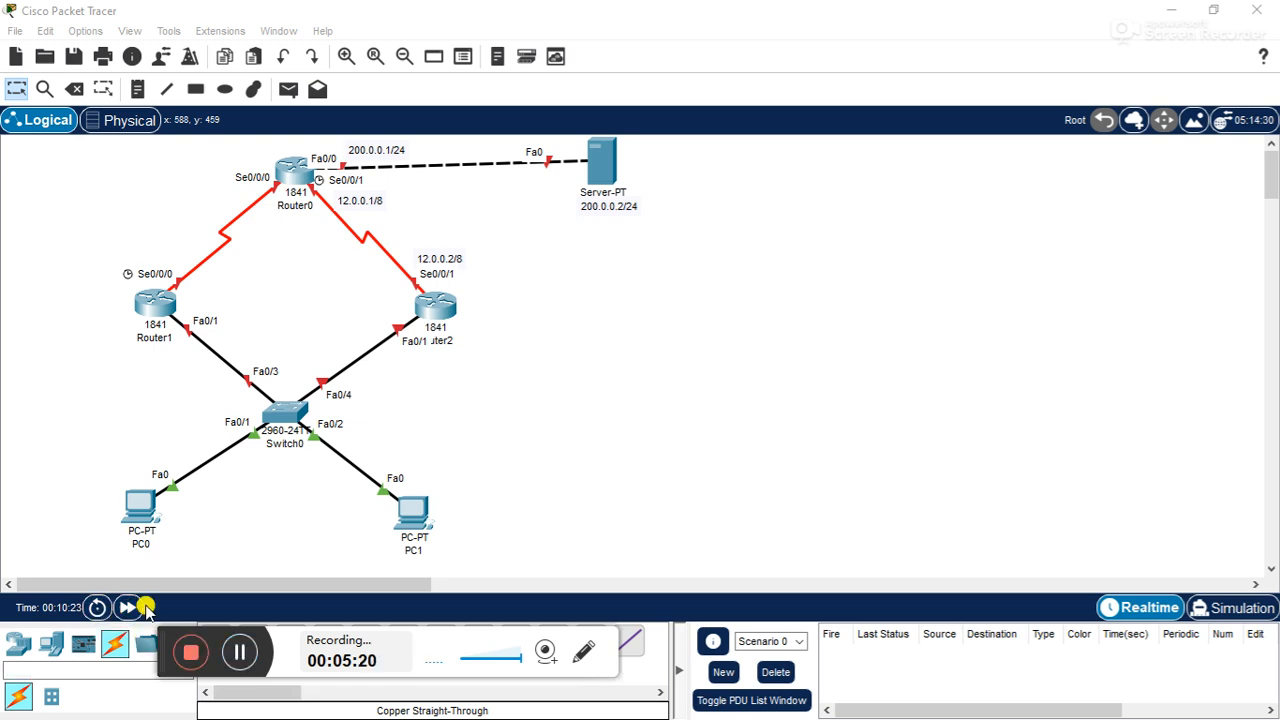
left_click_drag(154, 637, 130, 712)
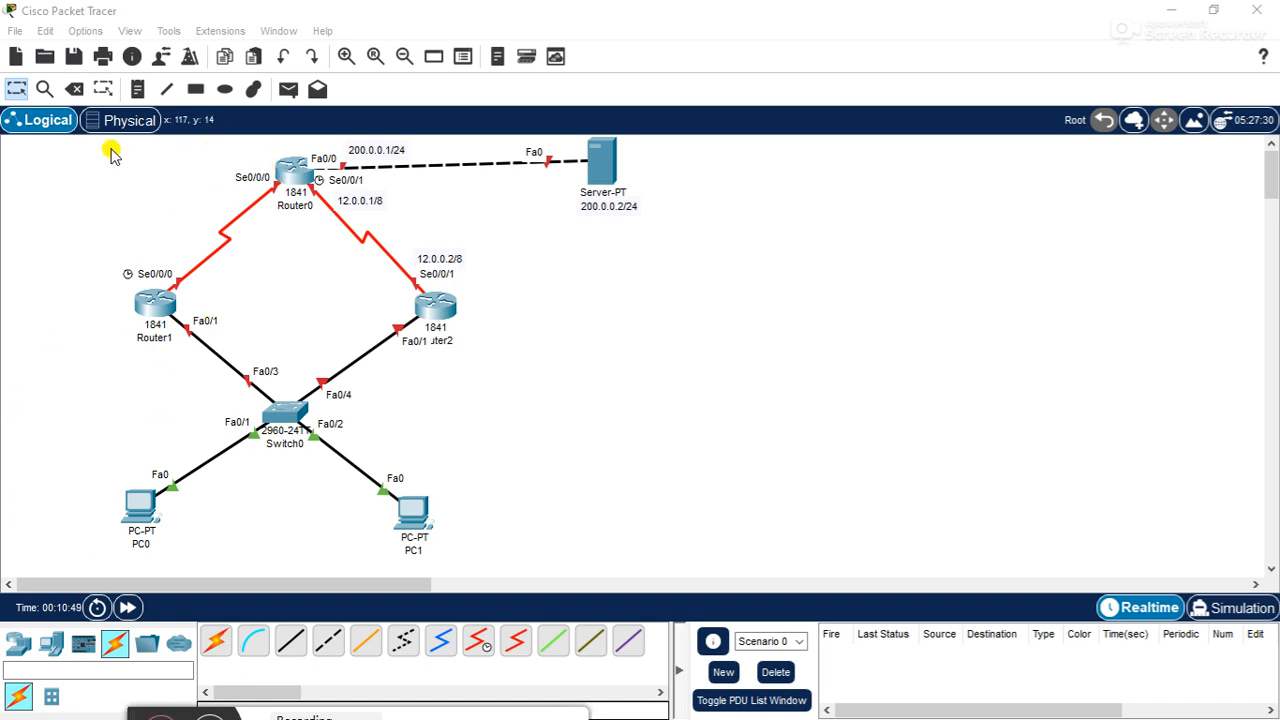
- Place a text note reading 11.0.0.1/8 at Router0's Se0/0/0 port and move it beside the port label, clear of the serial link
left_click(137, 89)
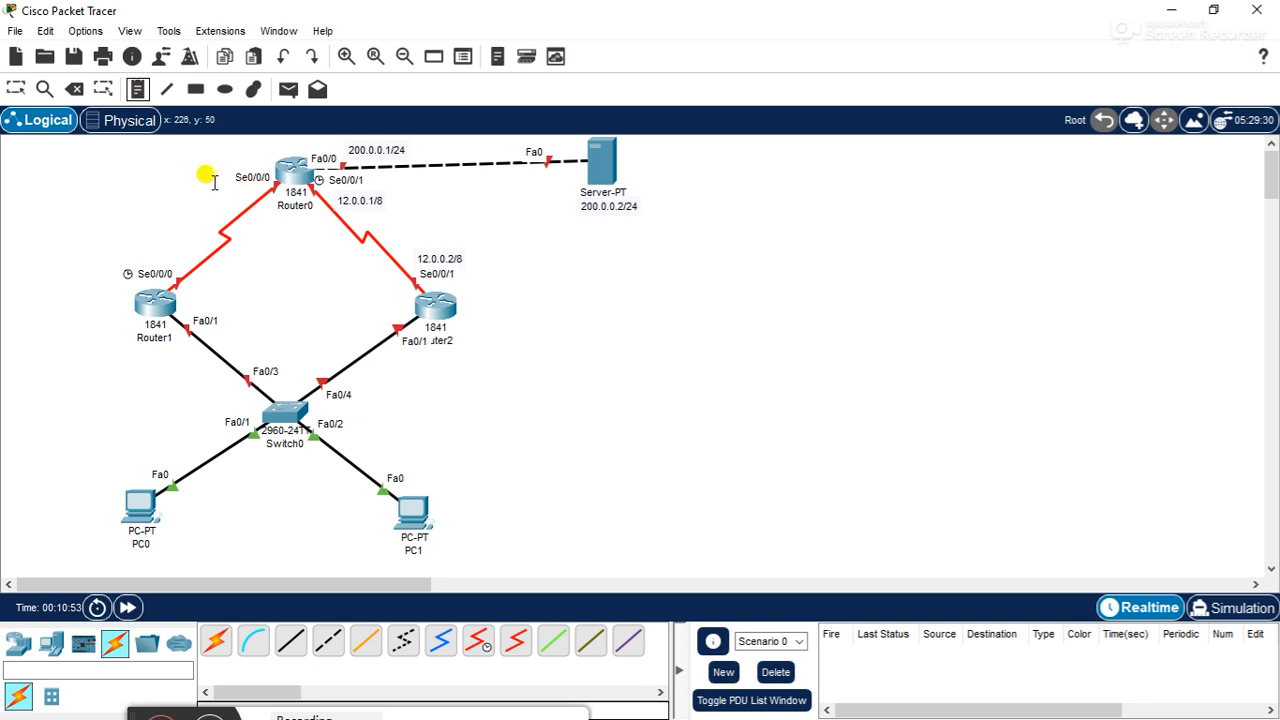
left_click(210, 180)
type("11.0.0.1/8")
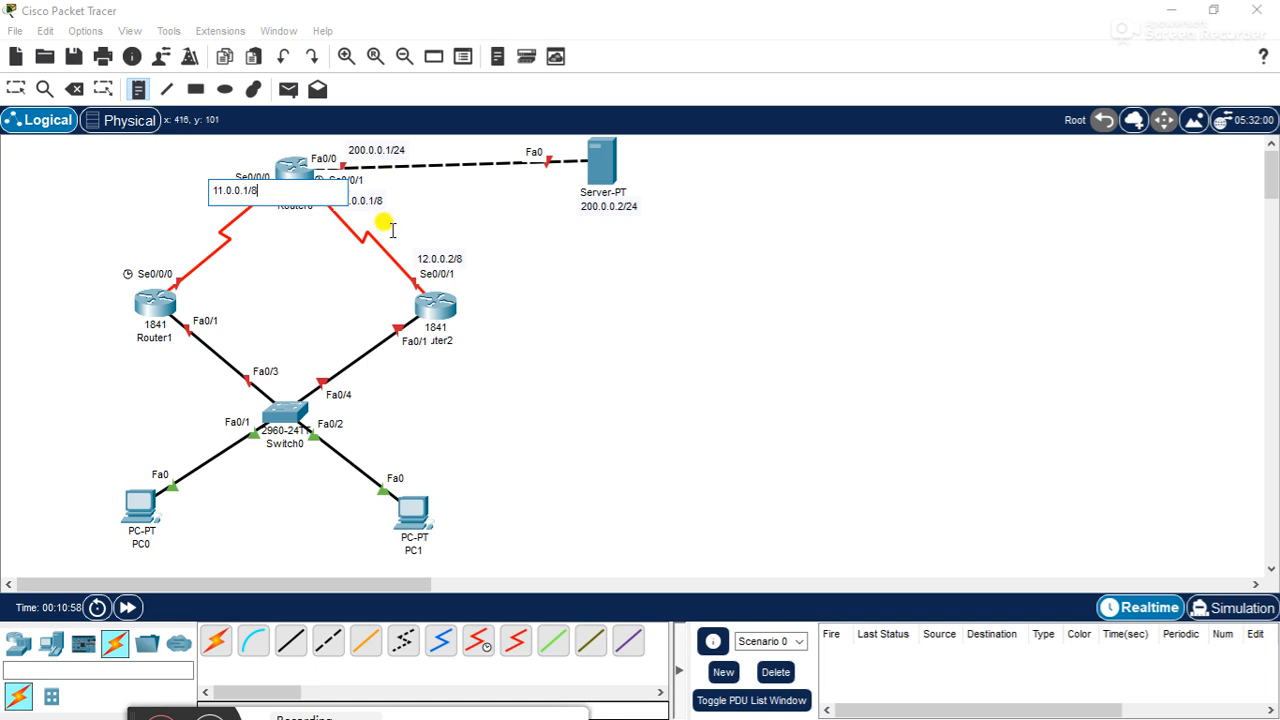
left_click(576, 271)
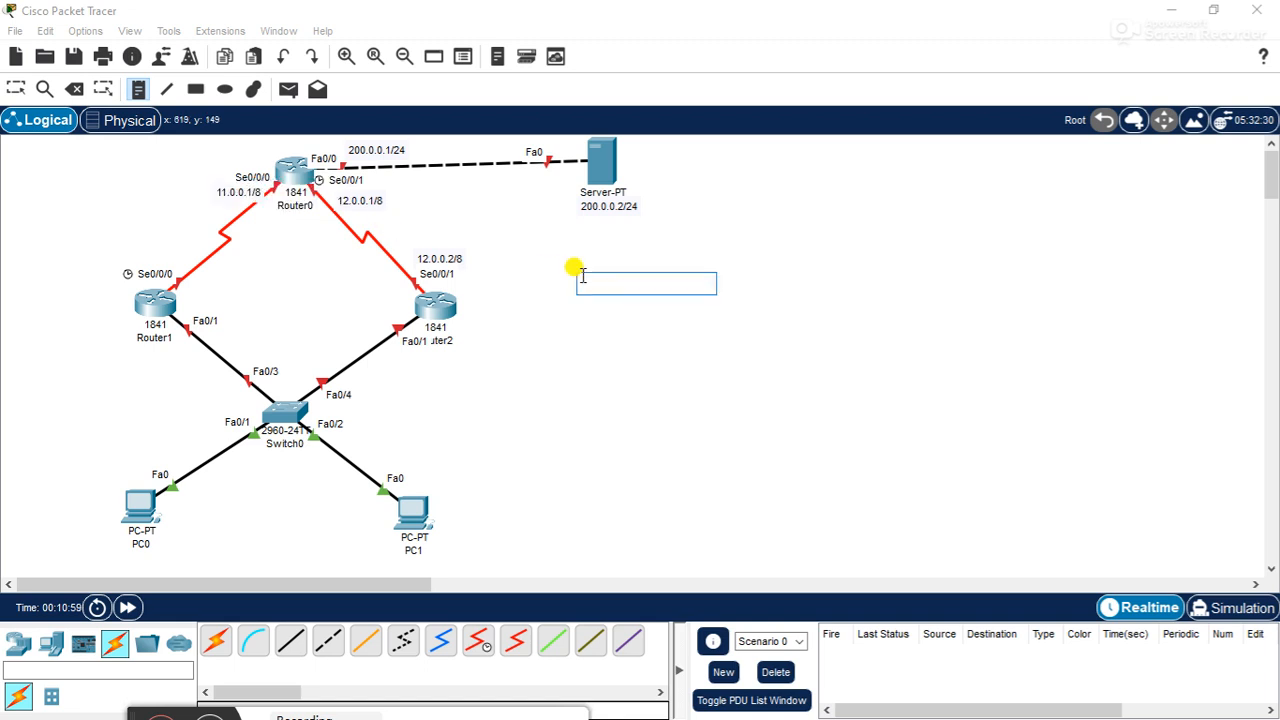
left_click(144, 86)
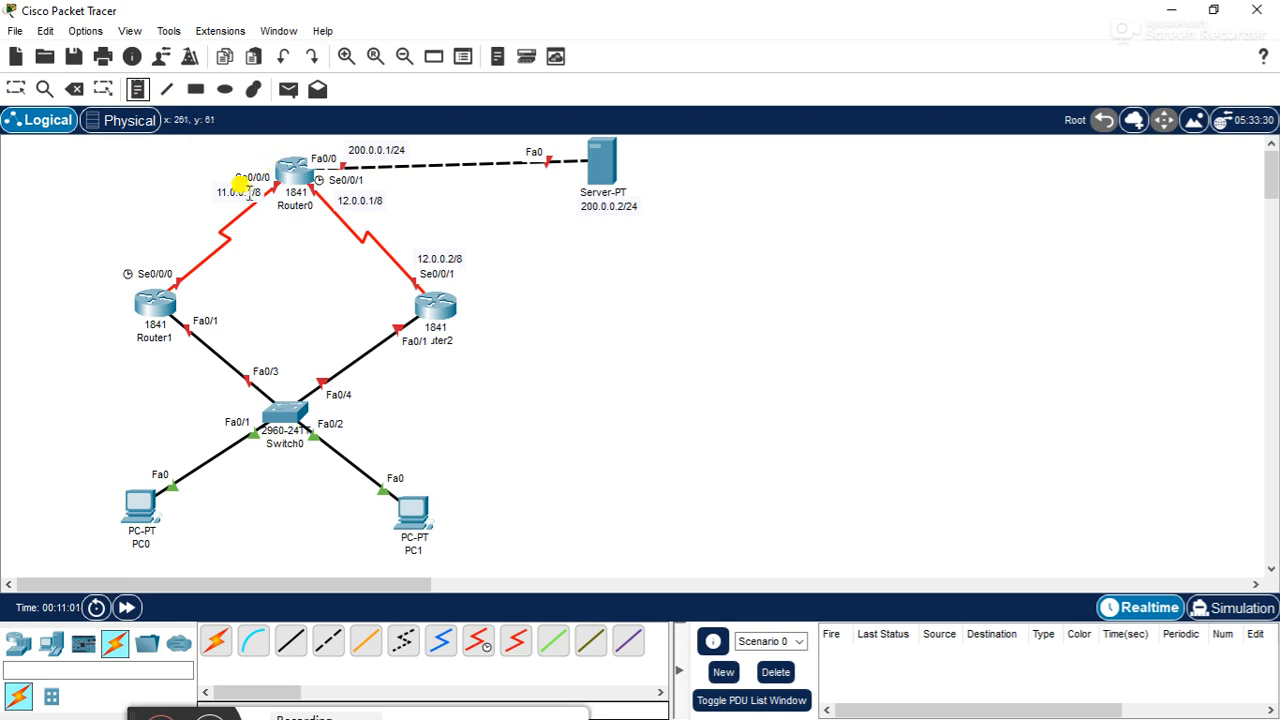
left_click(16, 89)
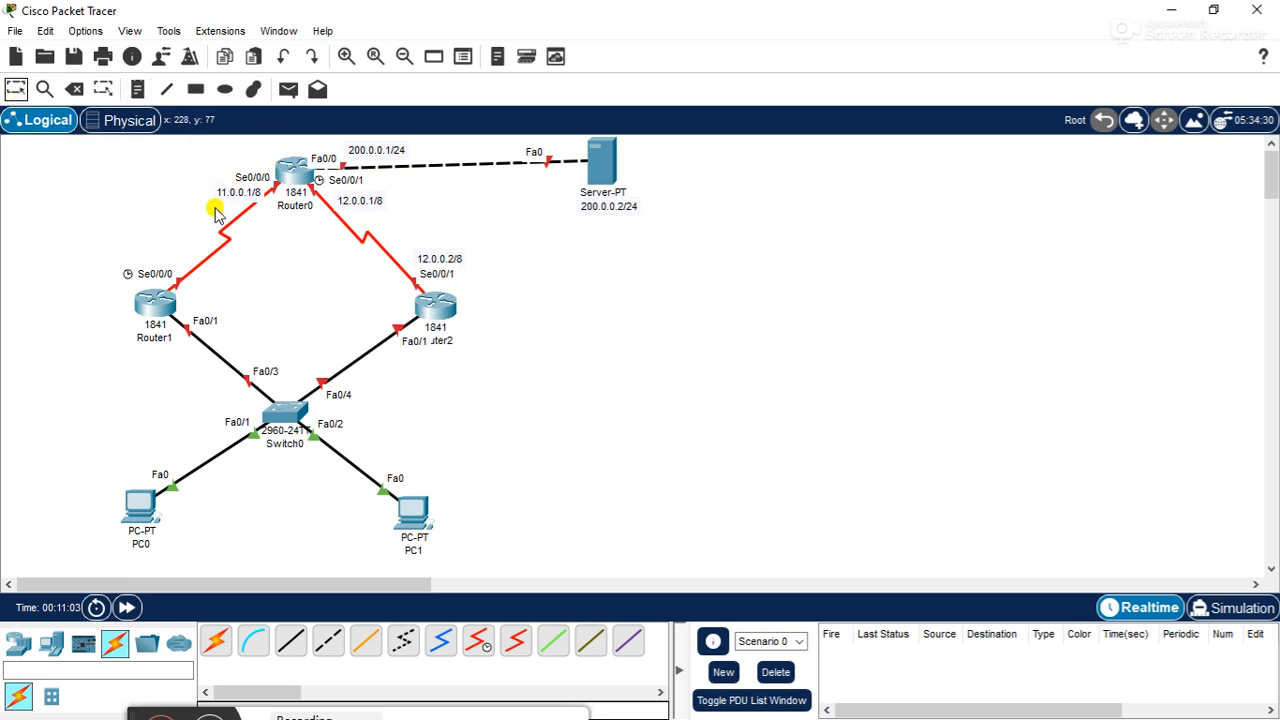
left_click_drag(226, 200, 188, 190)
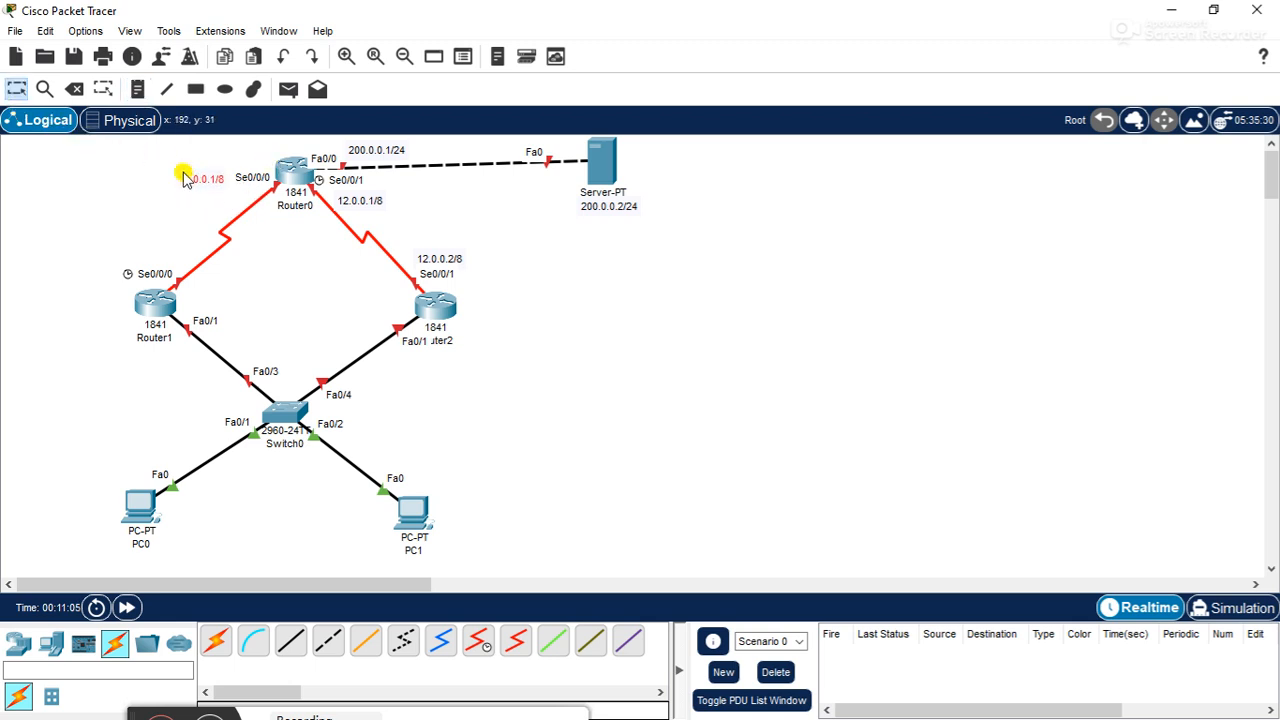
- Place a text note reading 11.0.0.2/8 at Router1's Se0/0/0 port and move it just above the port label
left_click(137, 89)
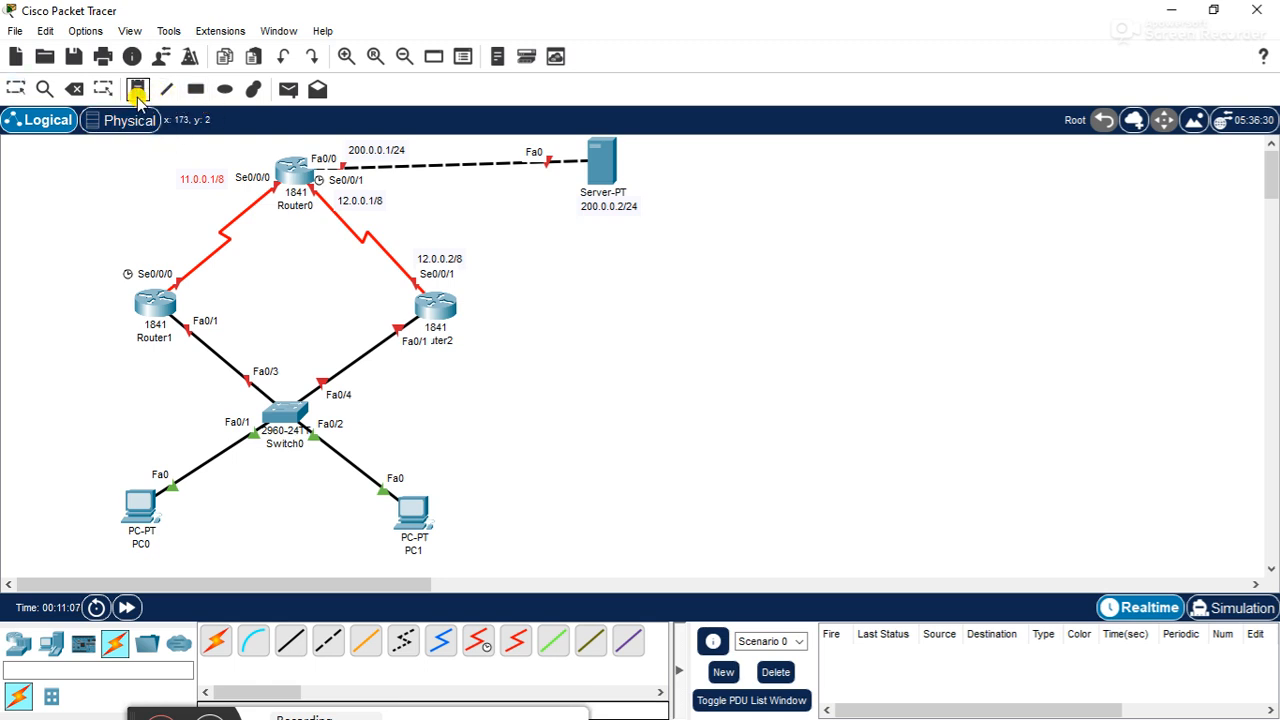
left_click(137, 259)
type("11.0.0.2")
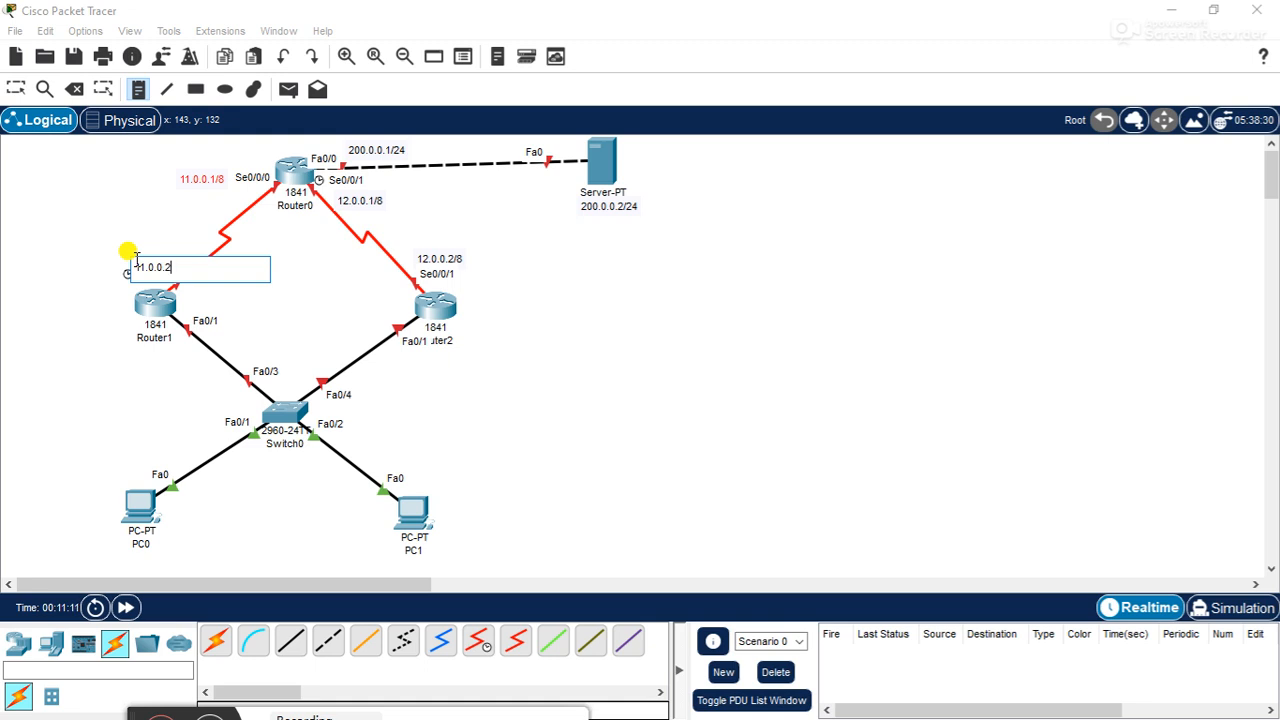
type("/8")
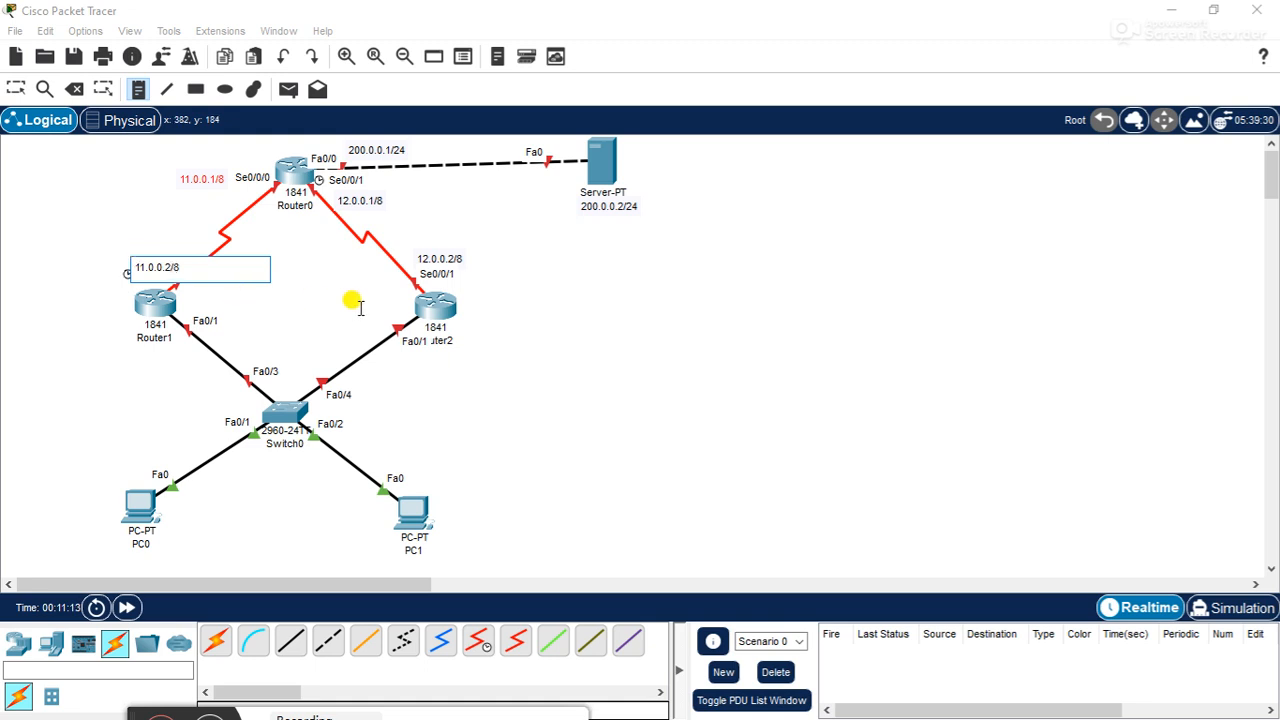
left_click(590, 316)
left_click(16, 89)
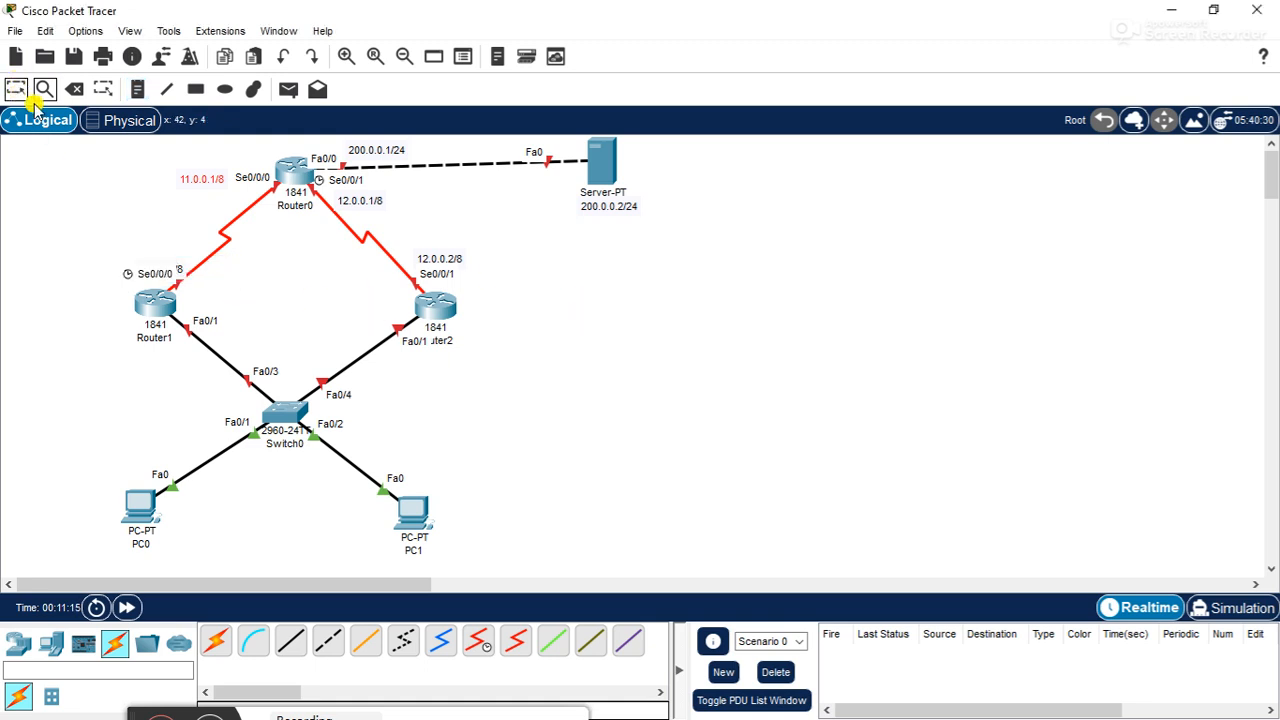
left_click_drag(183, 264, 171, 257)
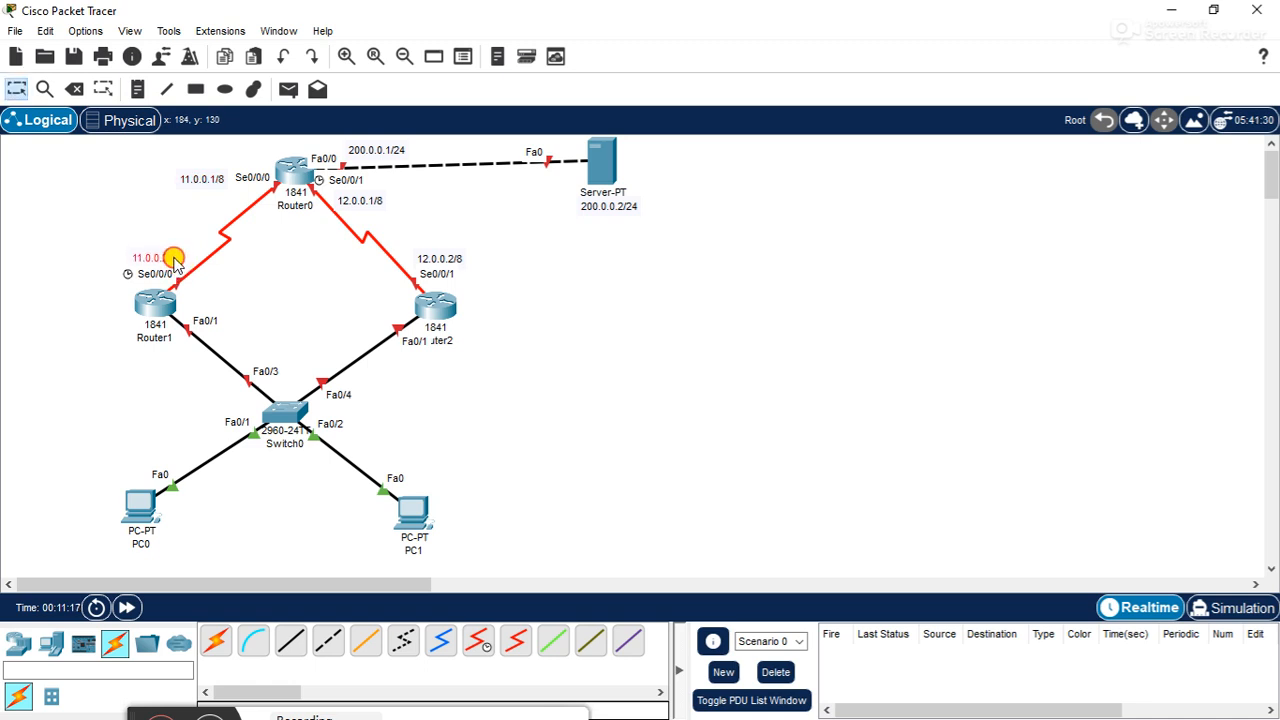
left_click(610, 250)
- Place a text note reading 192.168.1.2/24 beside Router1's Fa0/1 port and nudge it level with the port label
left_click(137, 89)
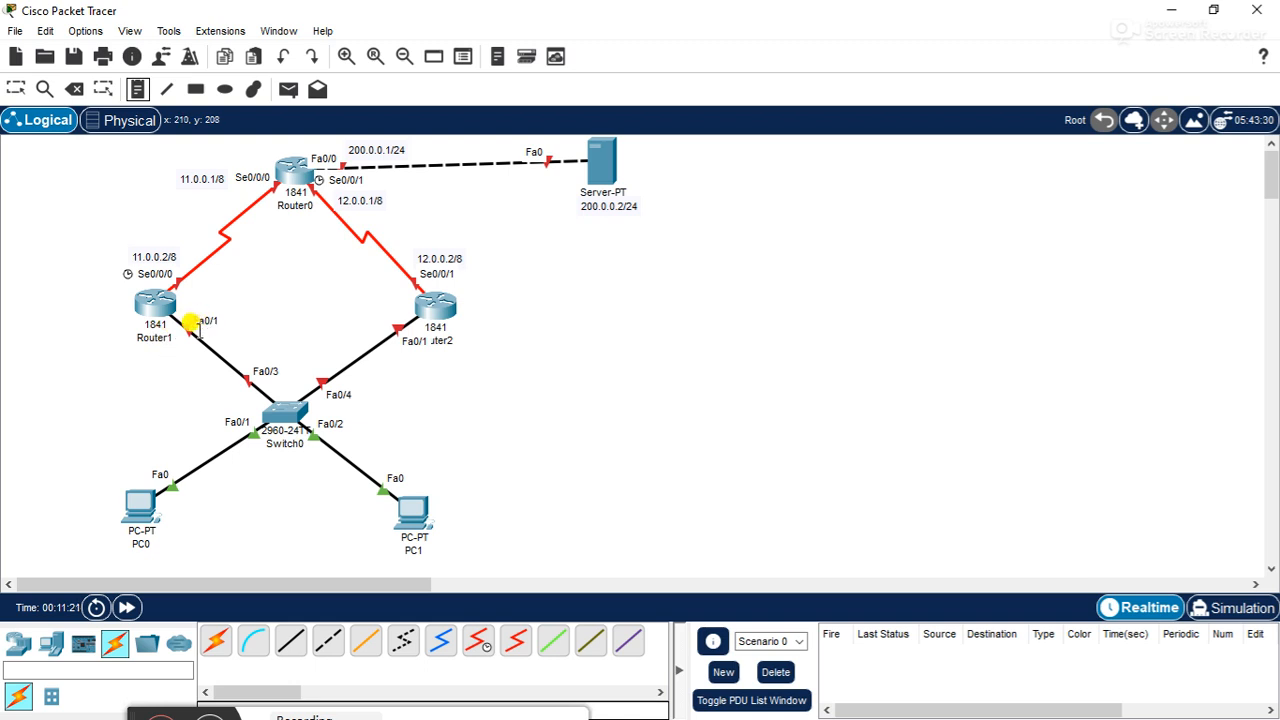
left_click(228, 318)
type("192.168.1.2")
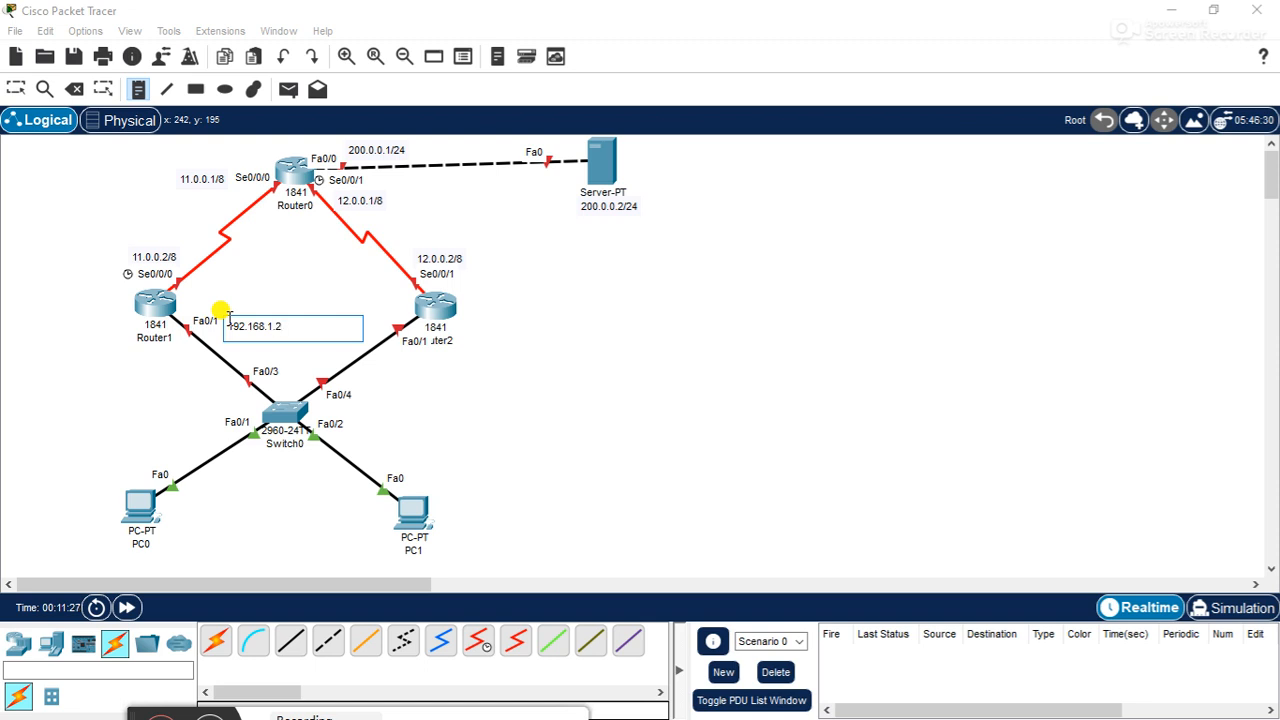
type("/24")
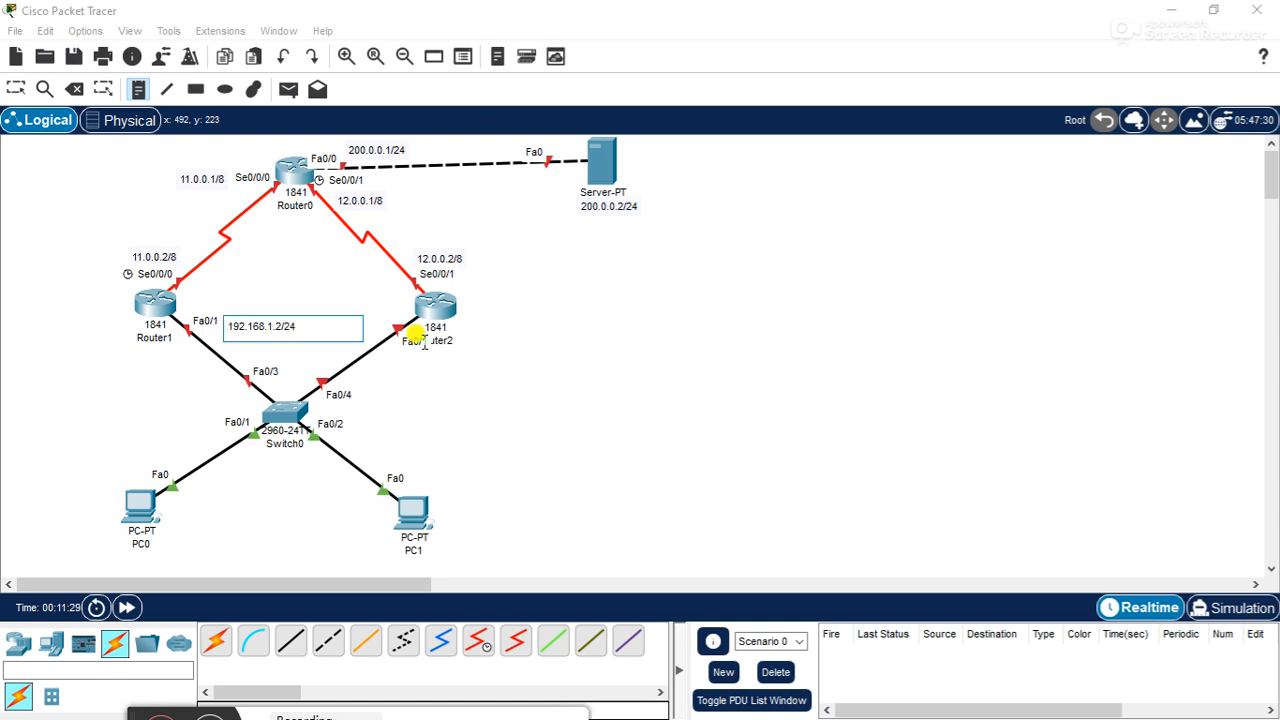
left_click(582, 356)
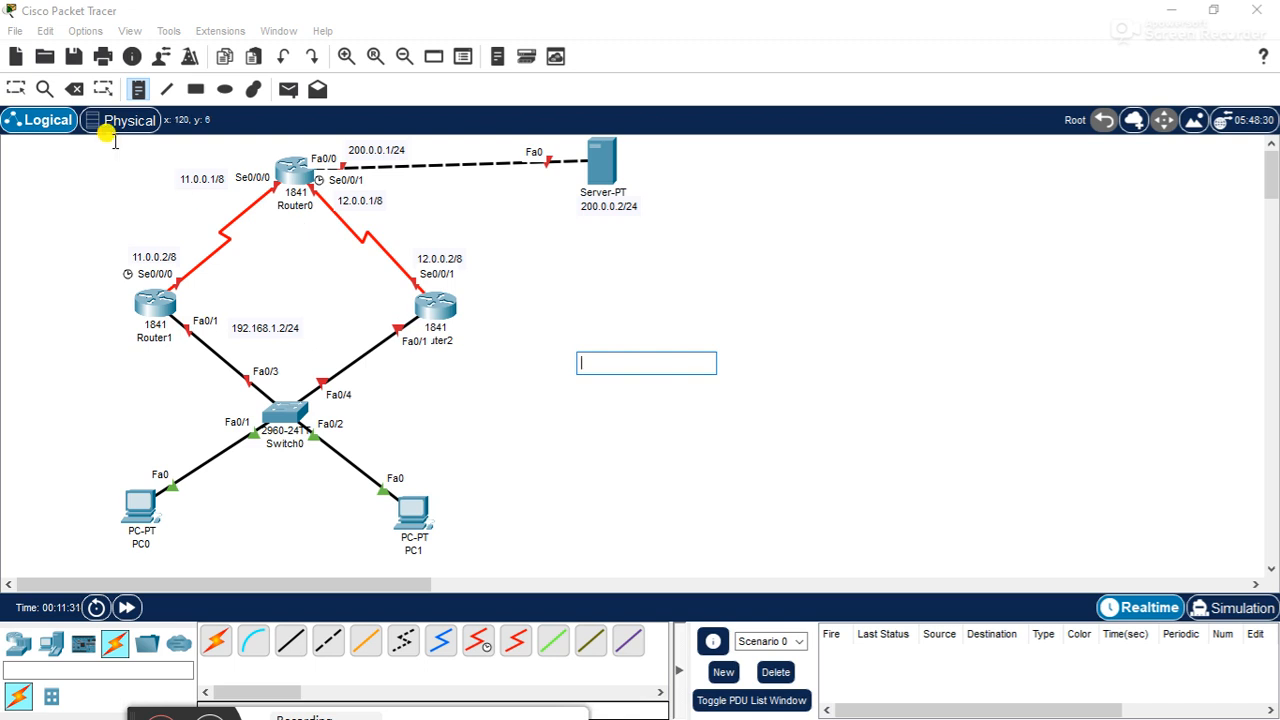
left_click(16, 88)
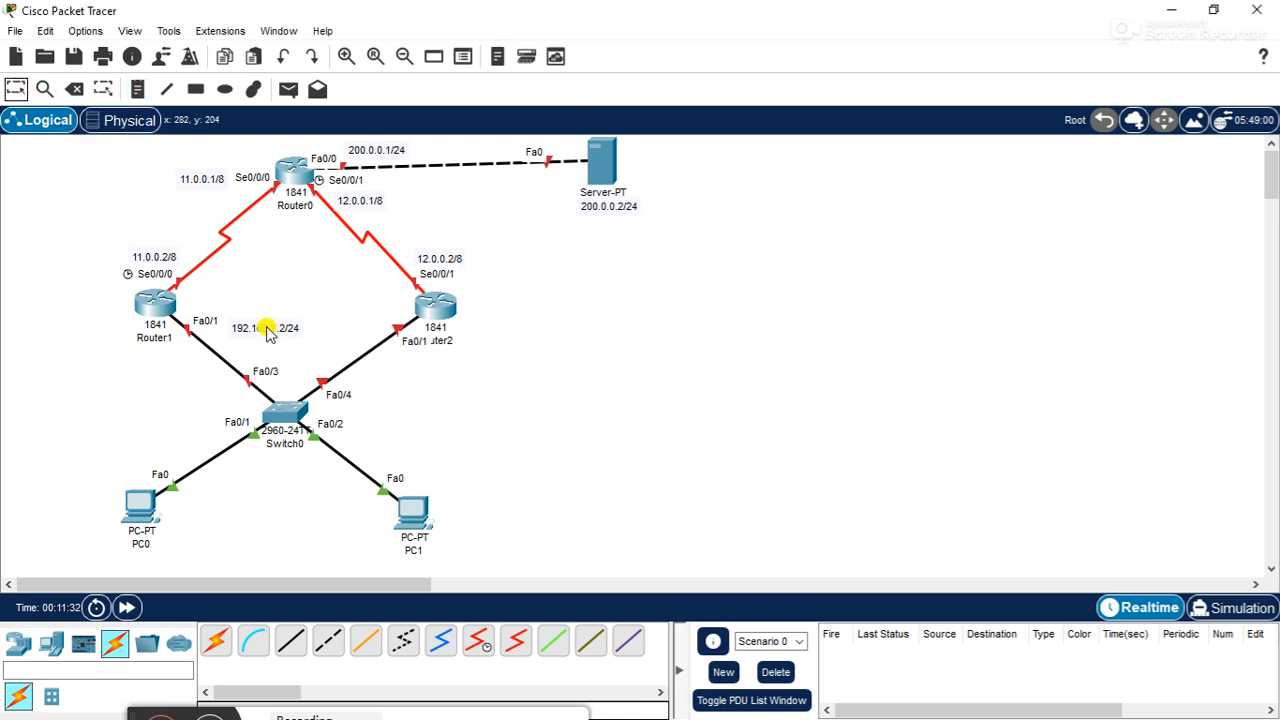
left_click_drag(267, 329, 262, 319)
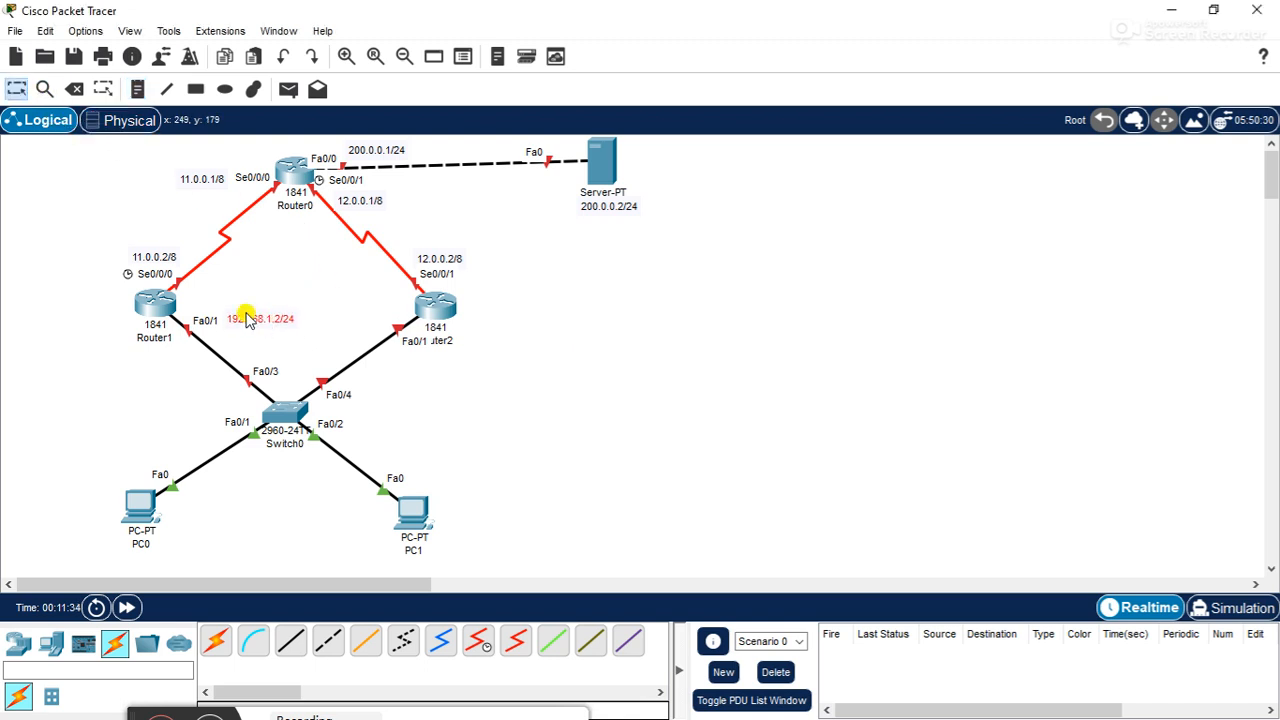
- Place a text note reading 192.168.1.3/24 beside Router2's Fa0/1 port and nudge it level with the port label
left_click(138, 89)
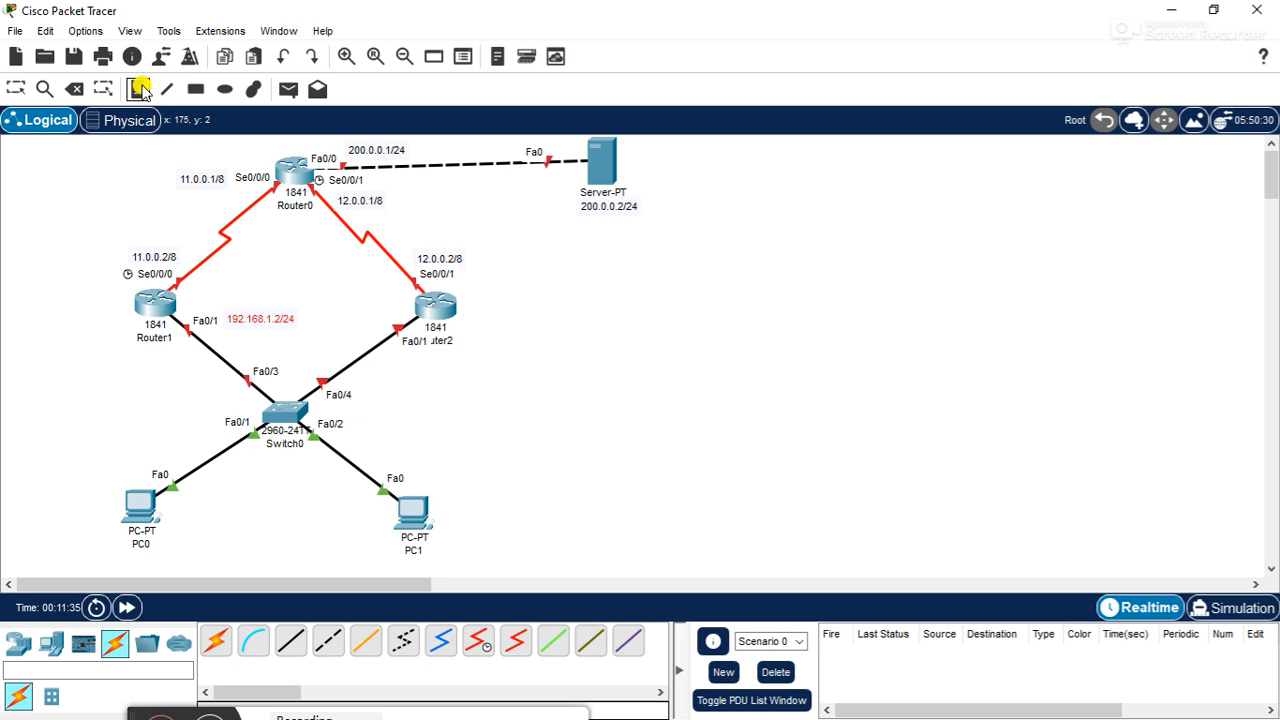
left_click(458, 342)
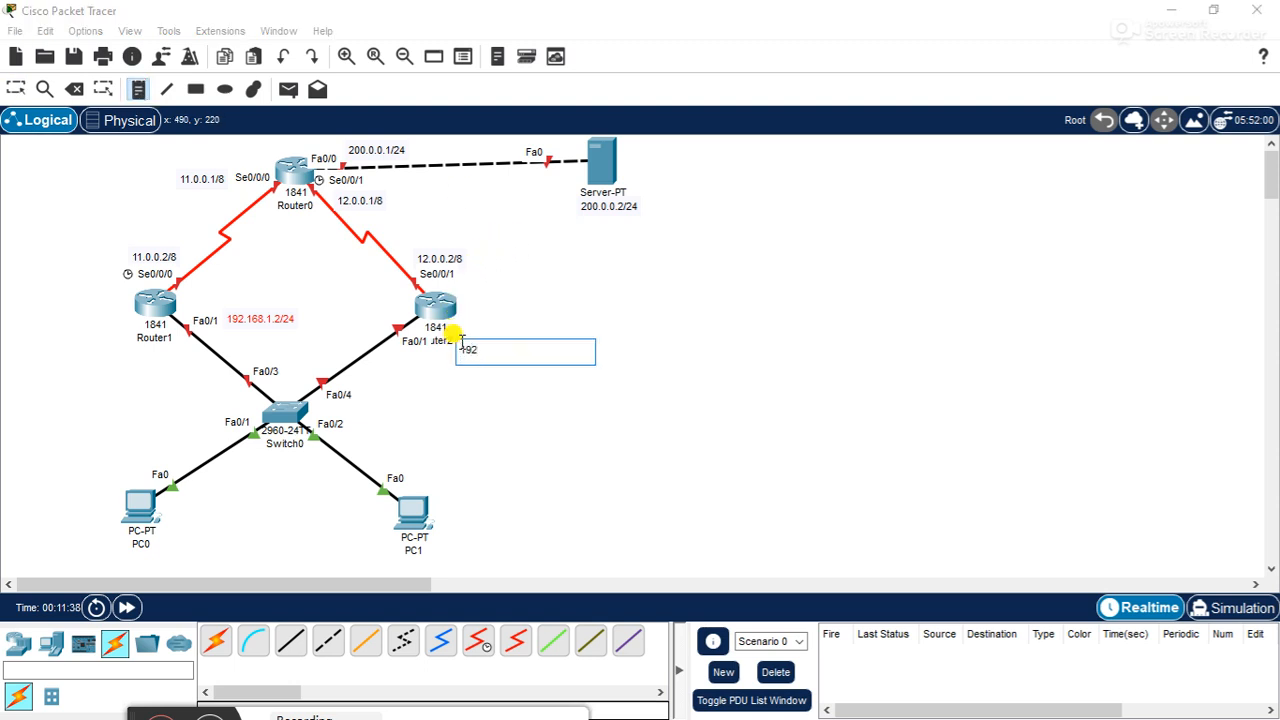
type("192.168.1.3/24")
left_click(715, 358)
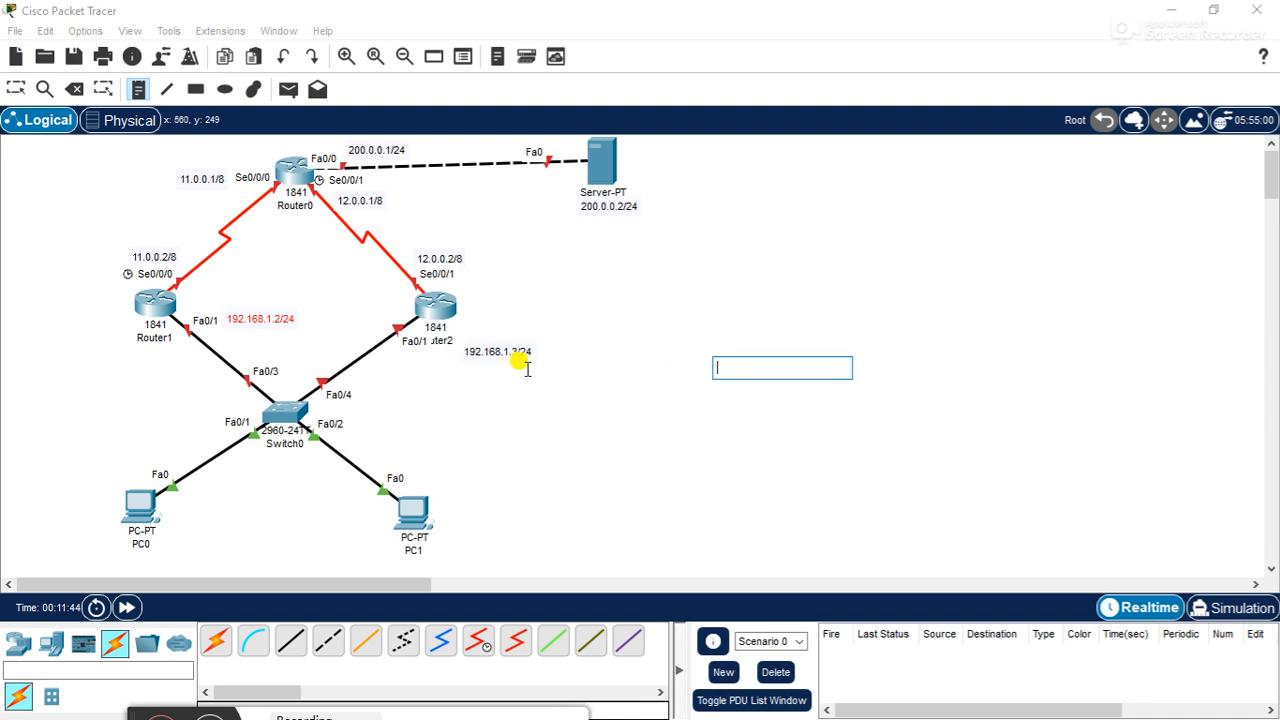
left_click(15, 90)
left_click_drag(497, 350, 493, 343)
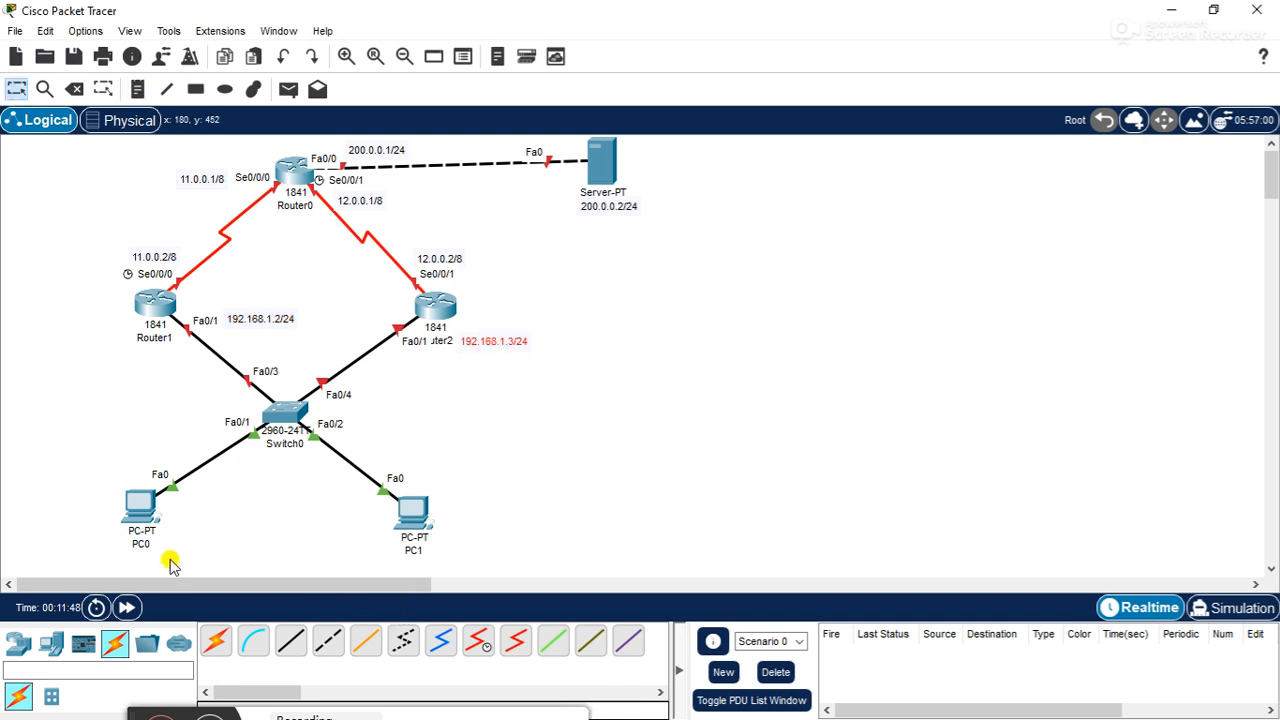
- Place a two-line text note reading ip : 192.168.1.5 and gw : 192.168.1.1 under PC0 and nudge it over the PC's name label
left_click(137, 89)
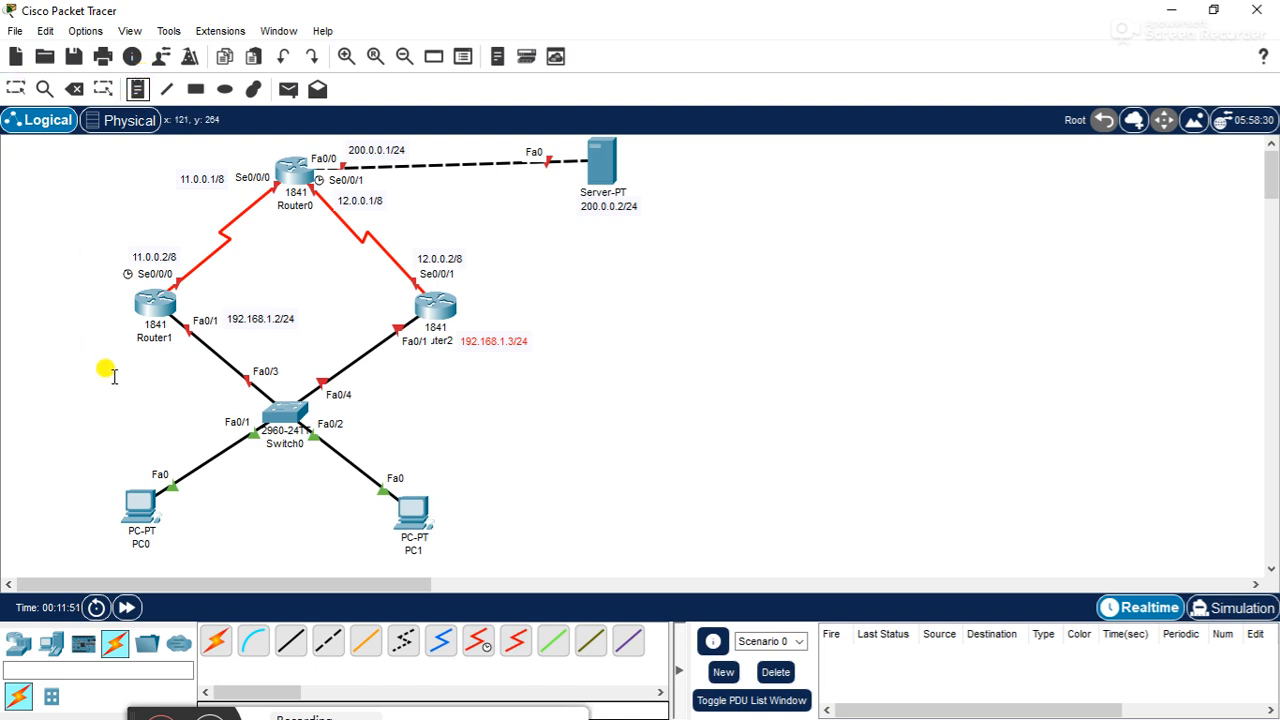
left_click(114, 531)
type("ip : 192.168.1.5")
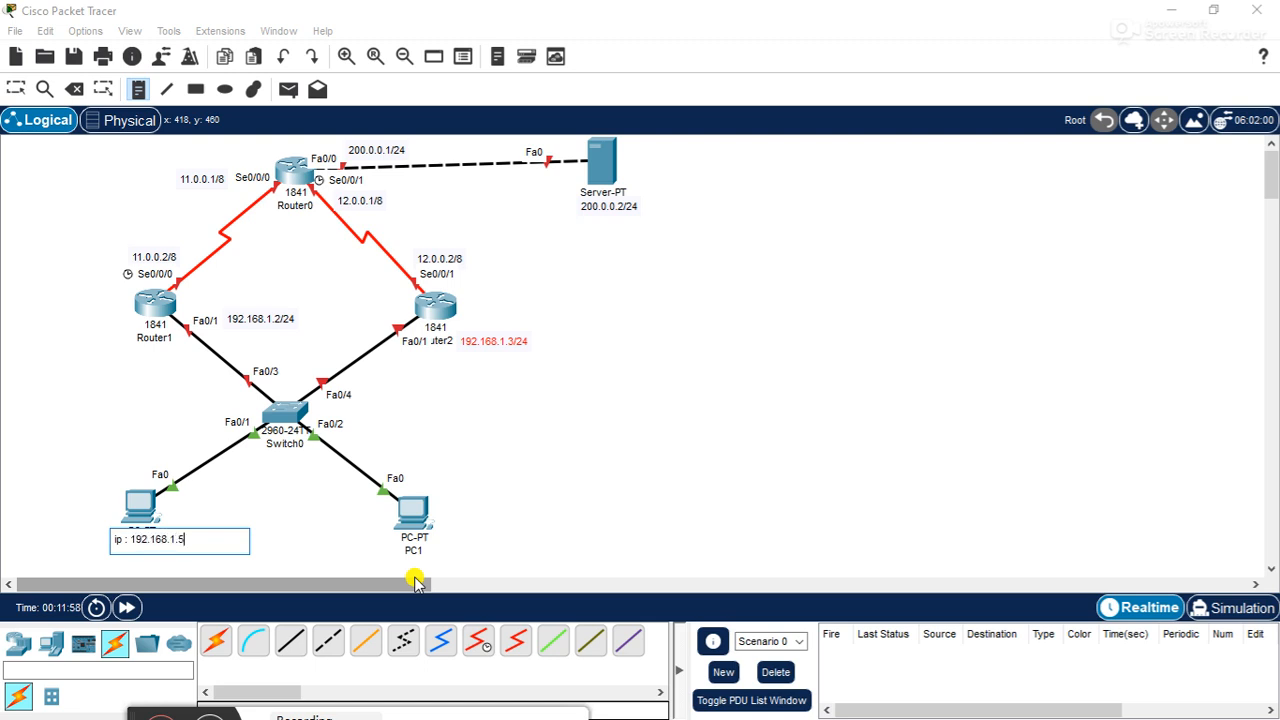
key("Return")
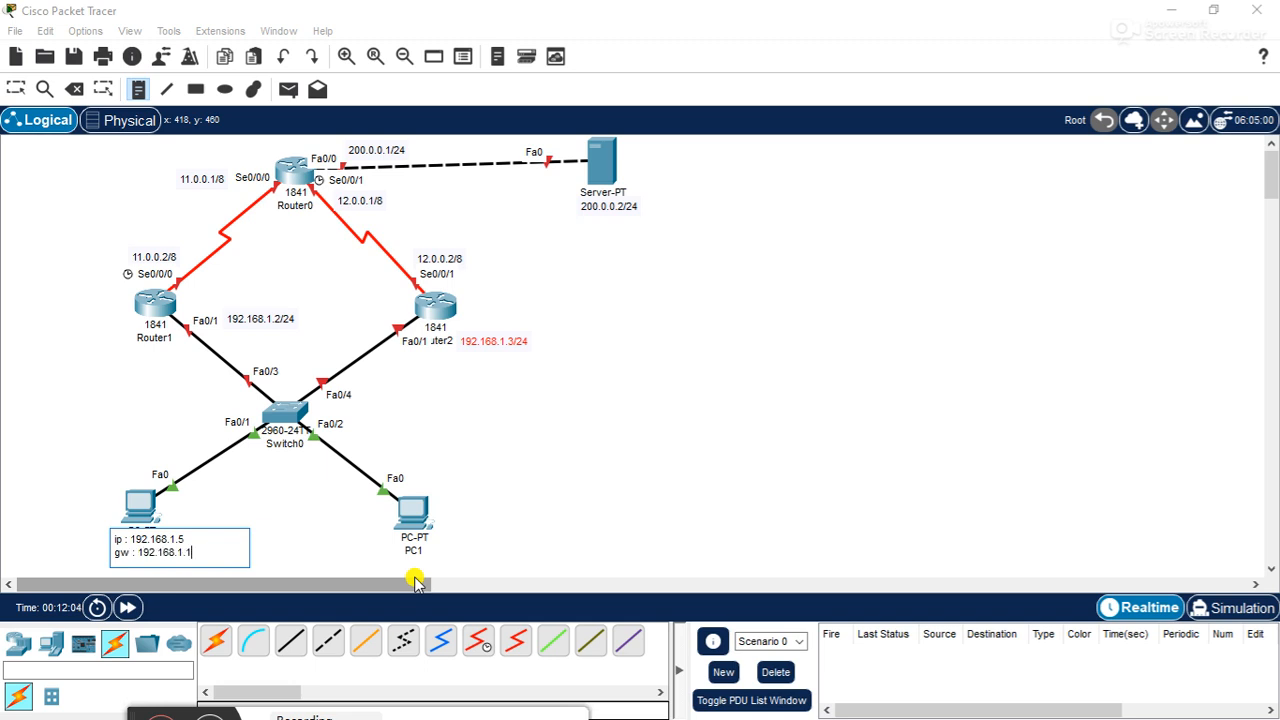
left_click(733, 511)
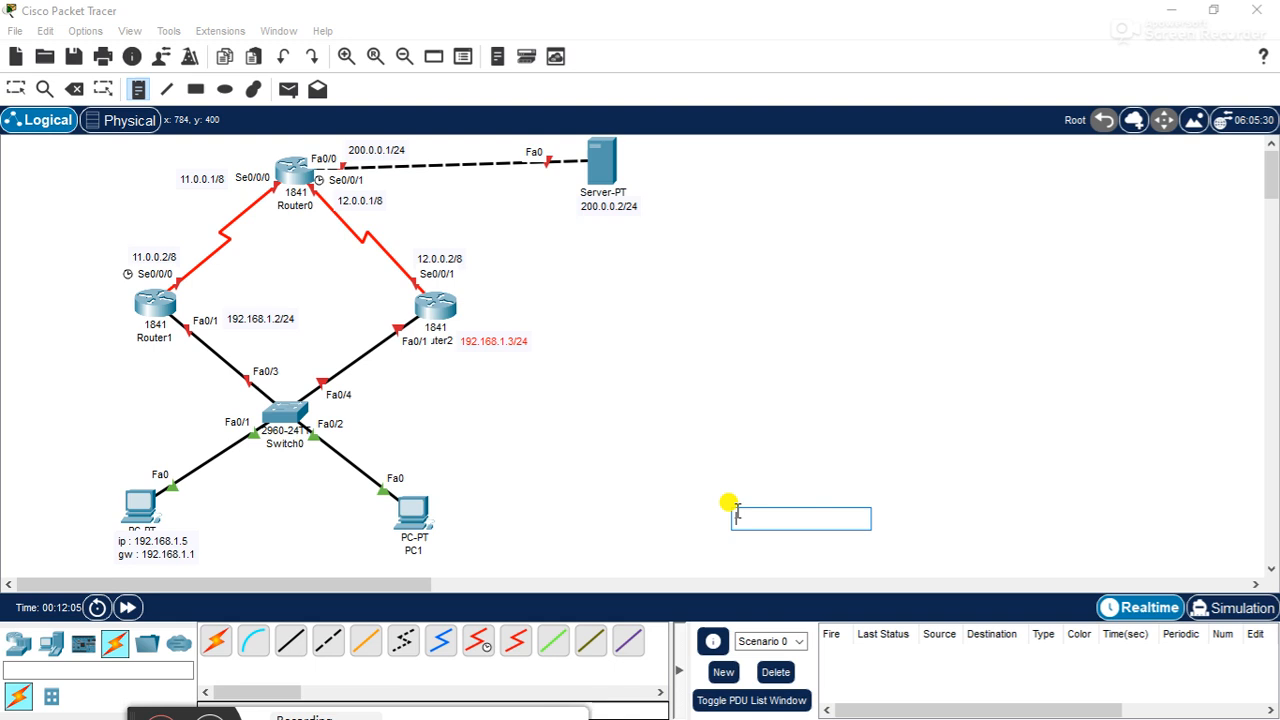
left_click(16, 89)
left_click(163, 550)
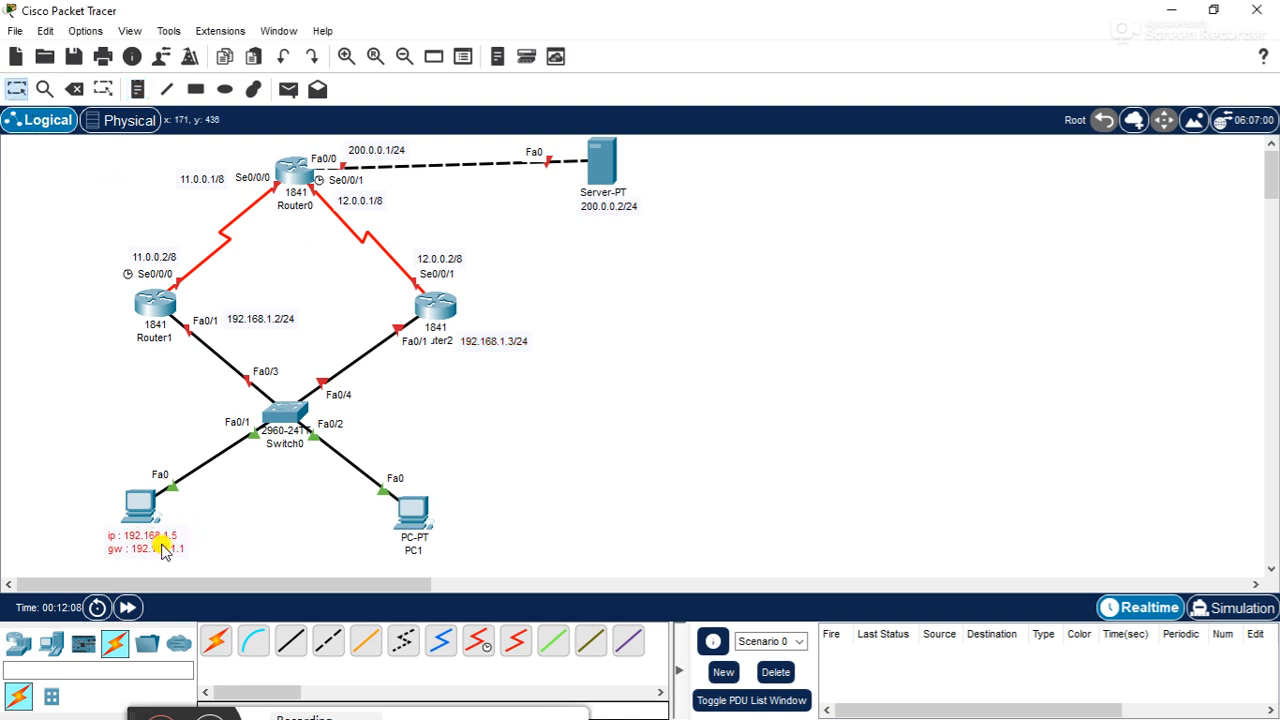
- Place a text note reading ip beneath PC1
left_click(137, 89)
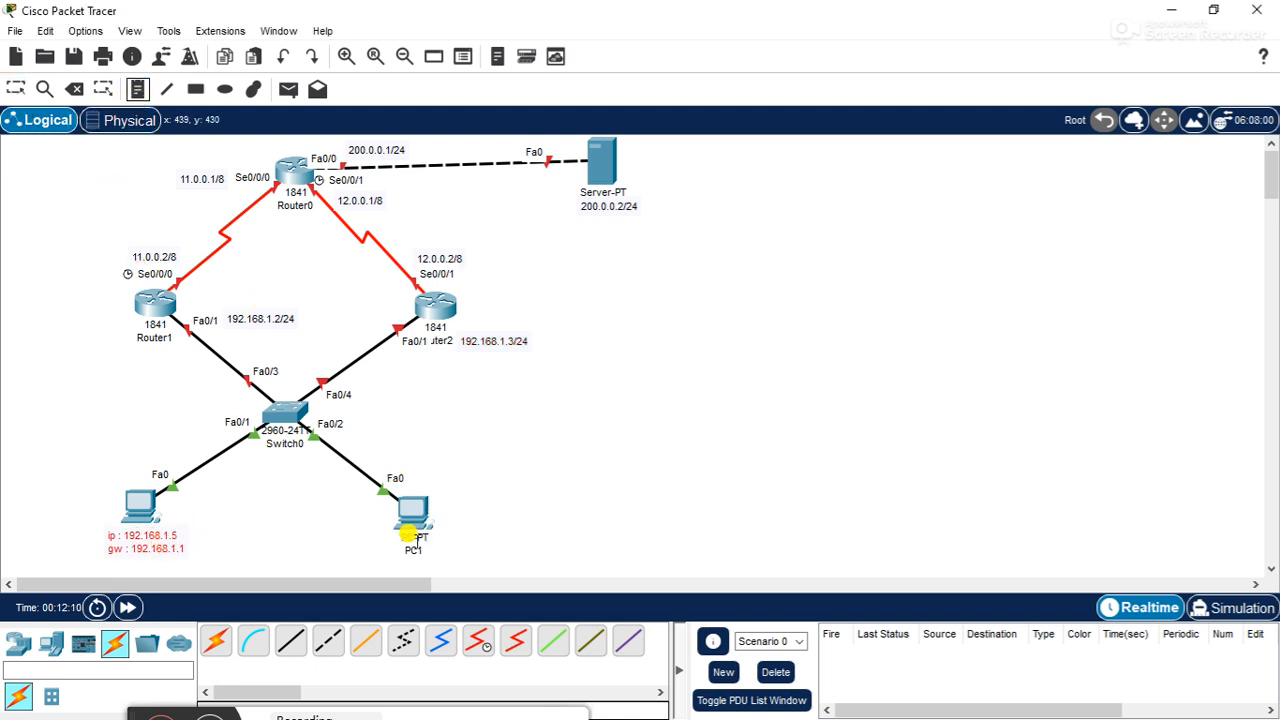
left_click(392, 543)
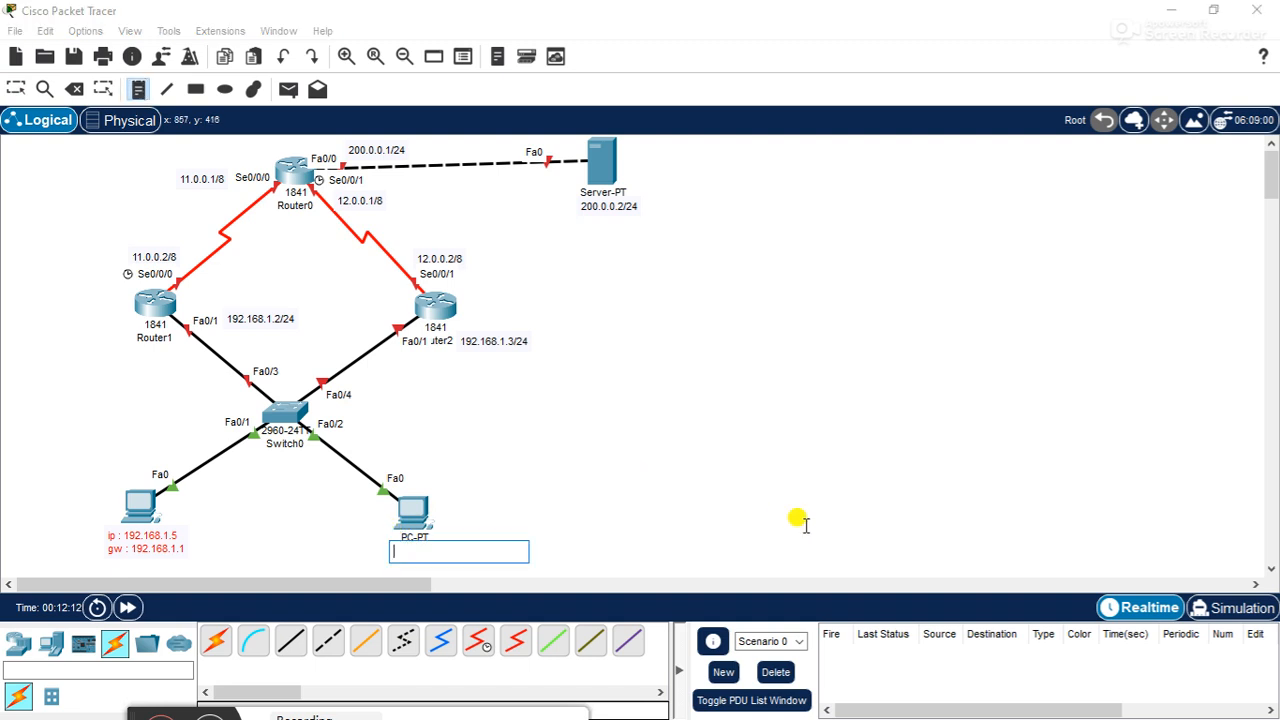
type("ip")
key("Escape")
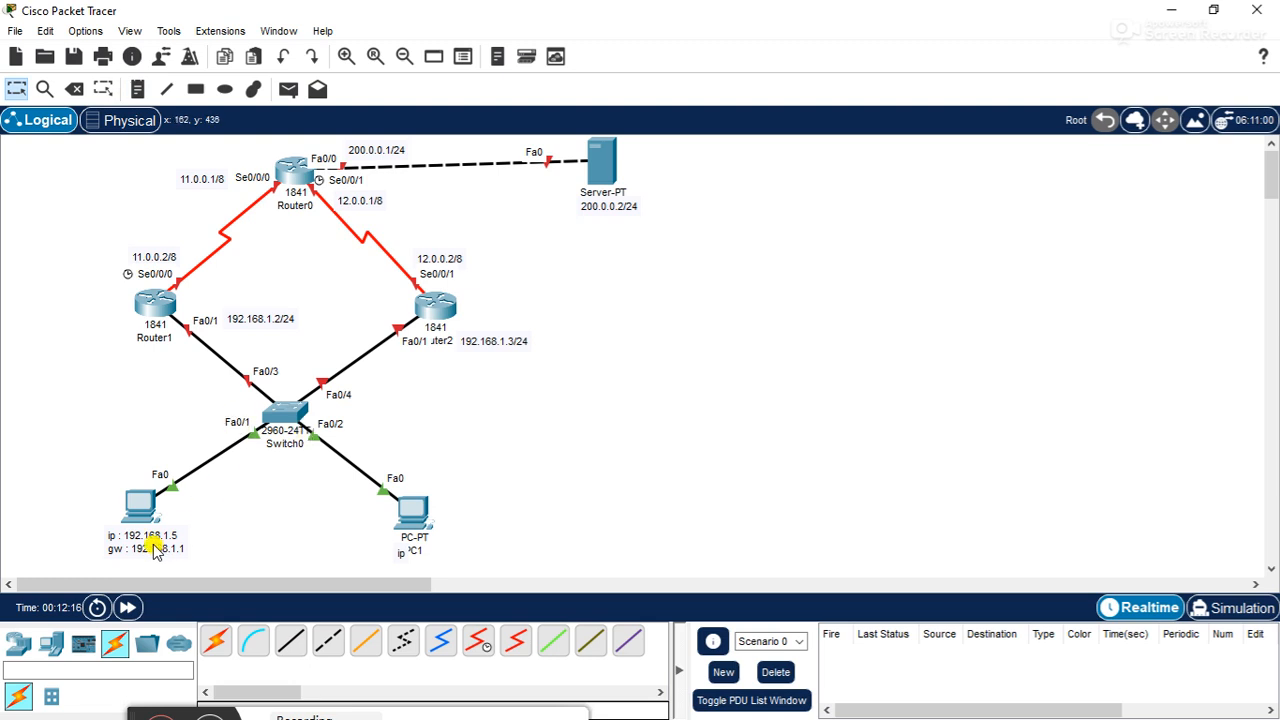
- Duplicate PC0's address note beneath PC1 and change the copy's IP address to 192.168.1.6
left_click_drag(155, 550, 428, 549)
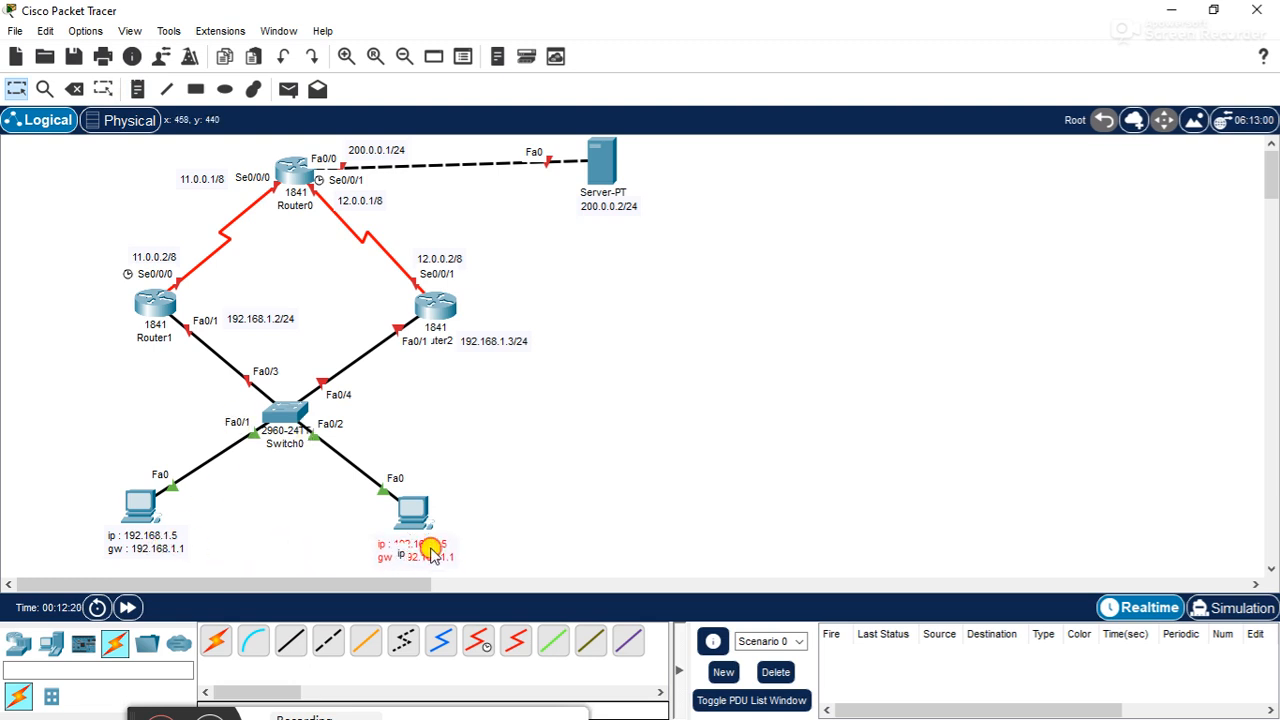
double_click(431, 542)
left_click(462, 556)
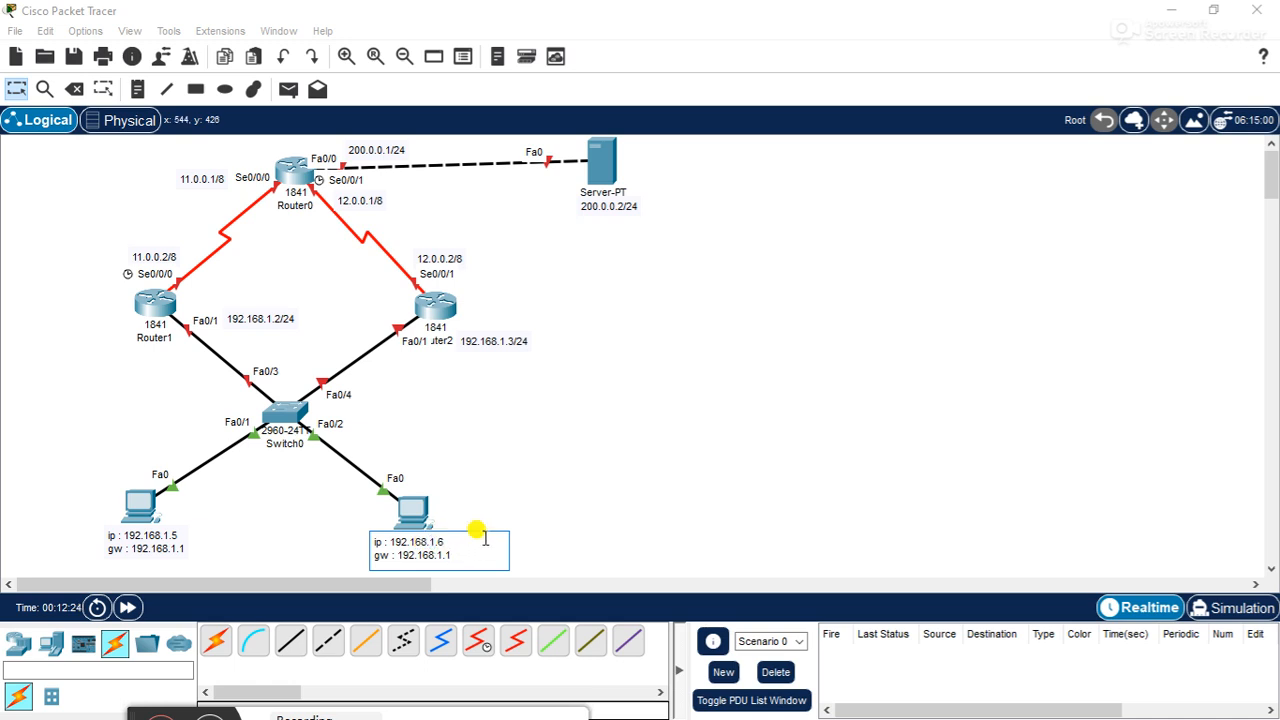
left_click(605, 535)
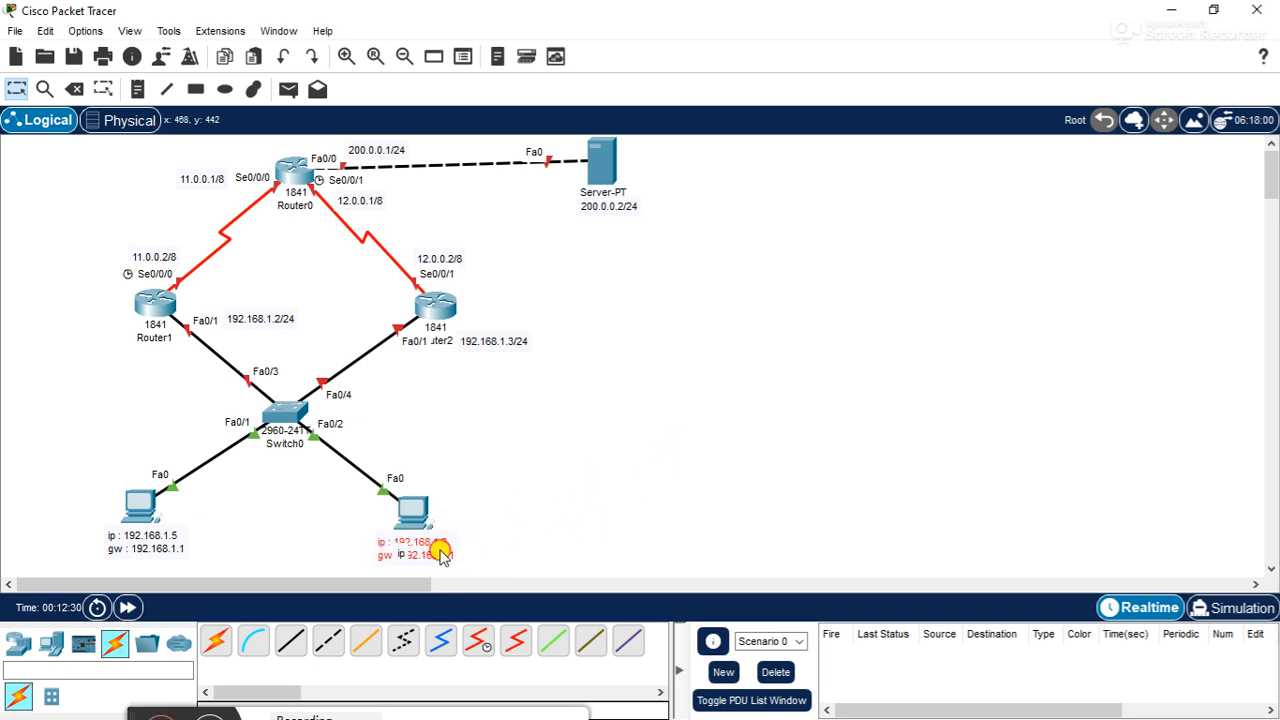
- Move the stray ip note to the empty canvas beyond the server and settle the 192.168.1.6 note directly beneath PC1
left_click_drag(441, 551, 634, 471)
left_click(400, 556)
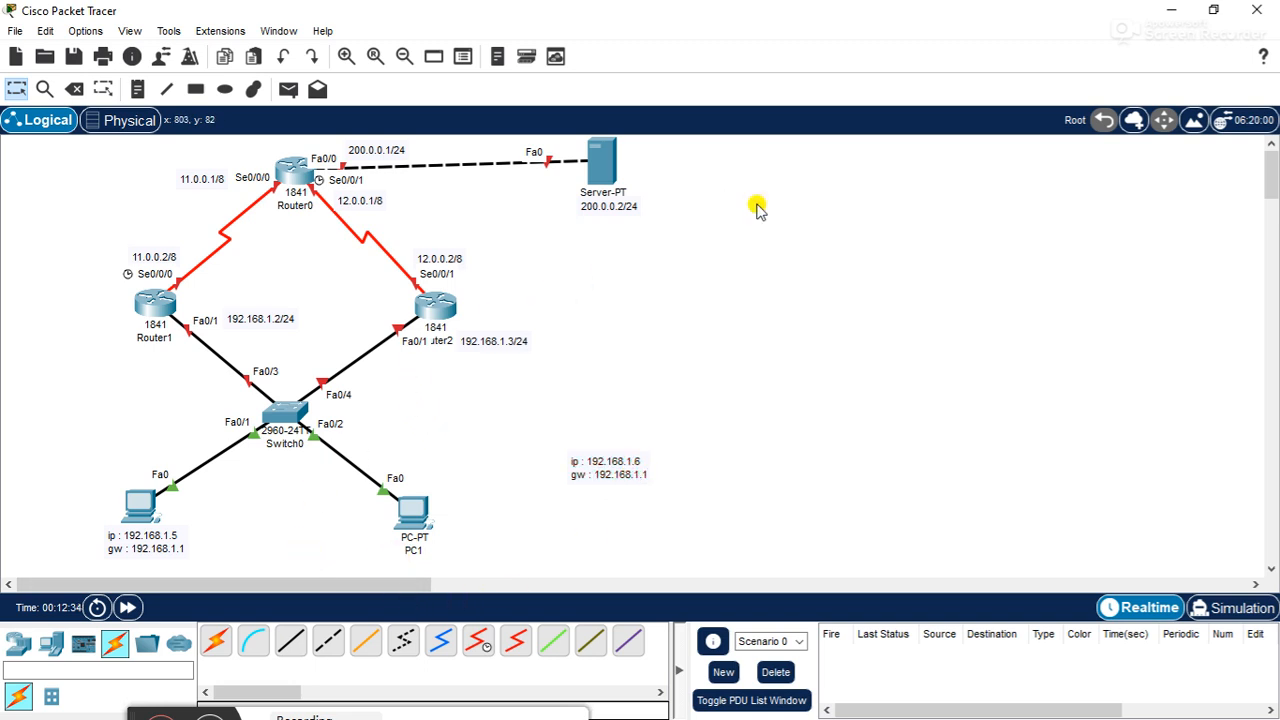
left_click_drag(599, 475, 402, 554)
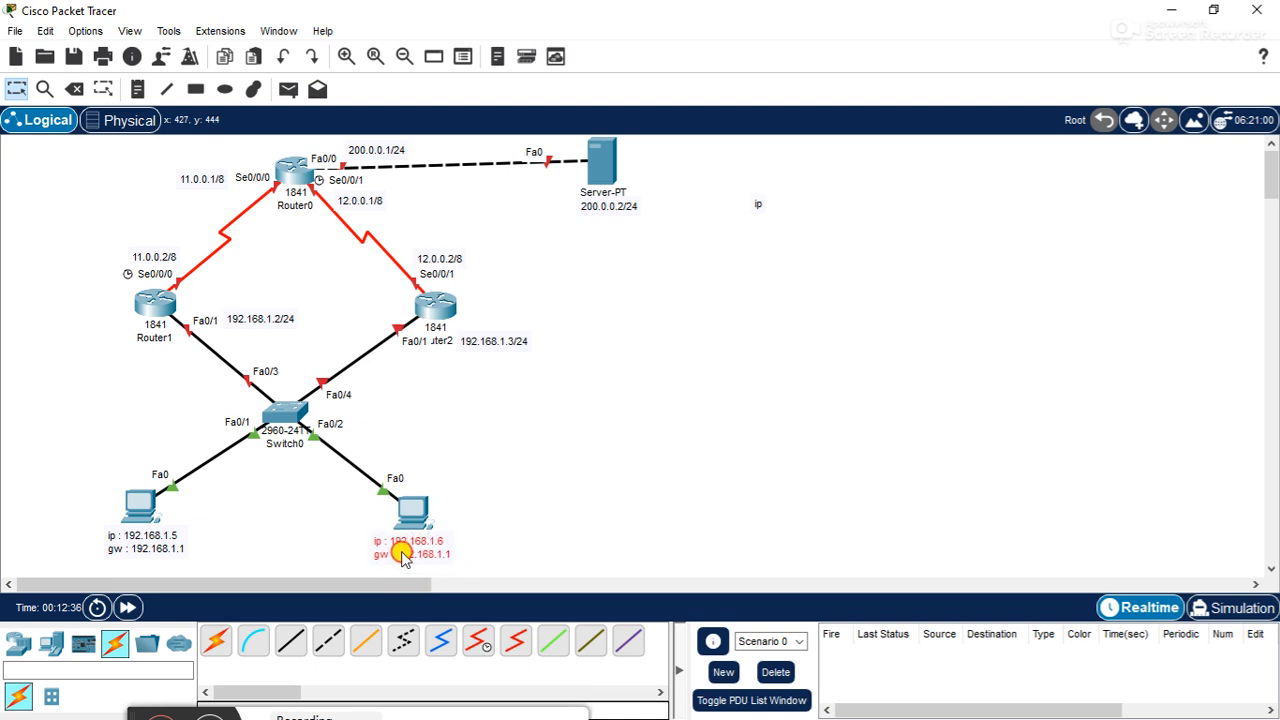
left_click(634, 466)
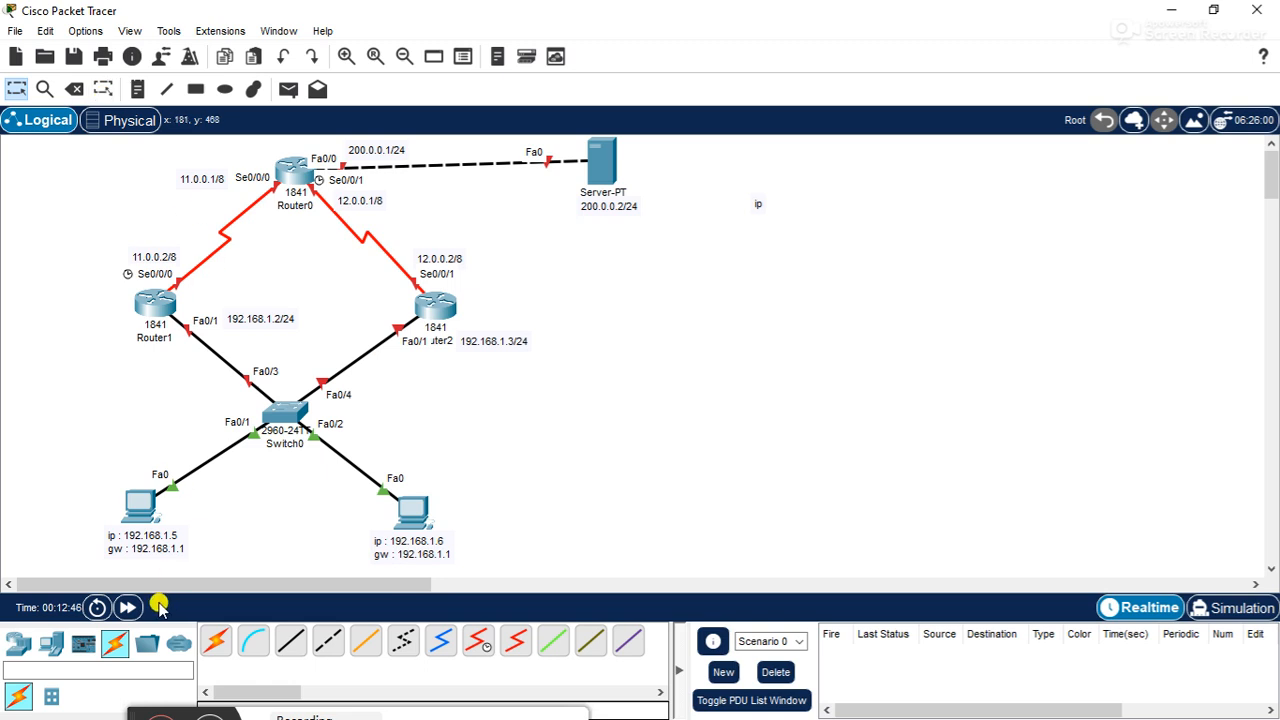
- Add a fourth 1841 router and centre it between Router1 and Router2, below Router0
left_click(18, 643)
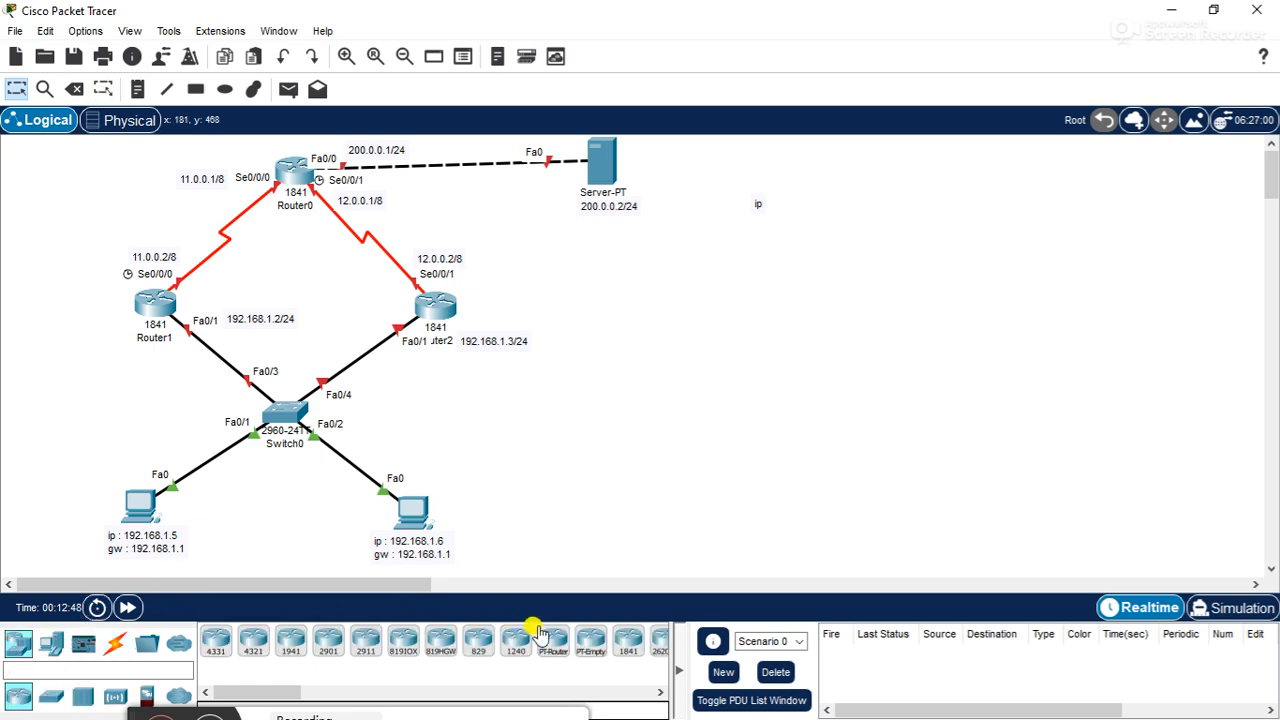
left_click(628, 642)
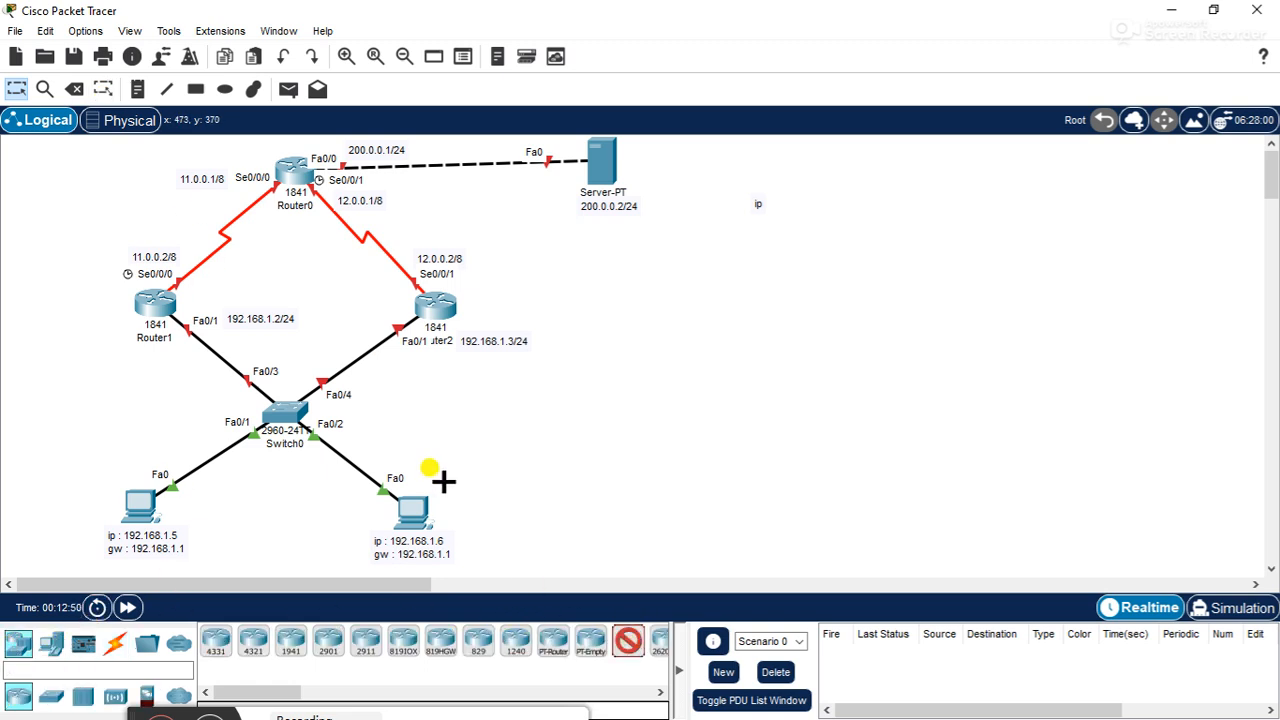
left_click(293, 298)
left_click_drag(276, 280, 287, 273)
- Place a text note reading vip : 192.168.1.1 under the new middle router and nudge it over the router's name label
left_click(137, 89)
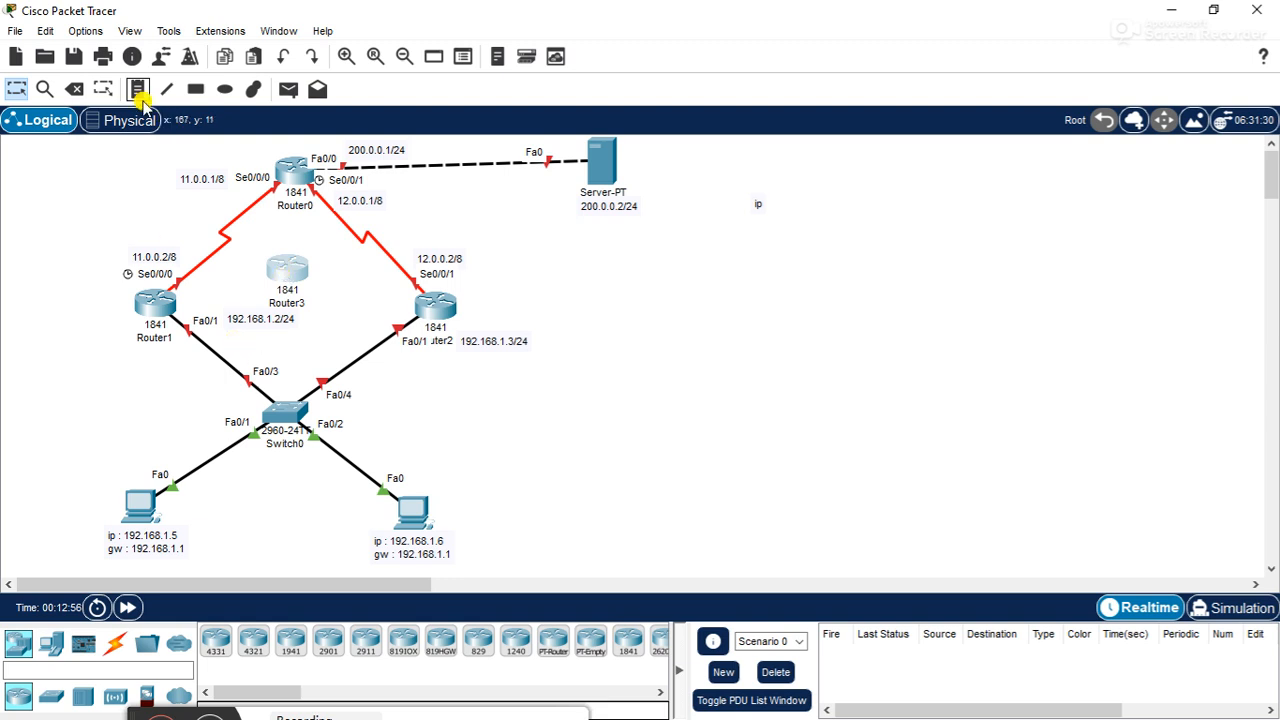
left_click(263, 288)
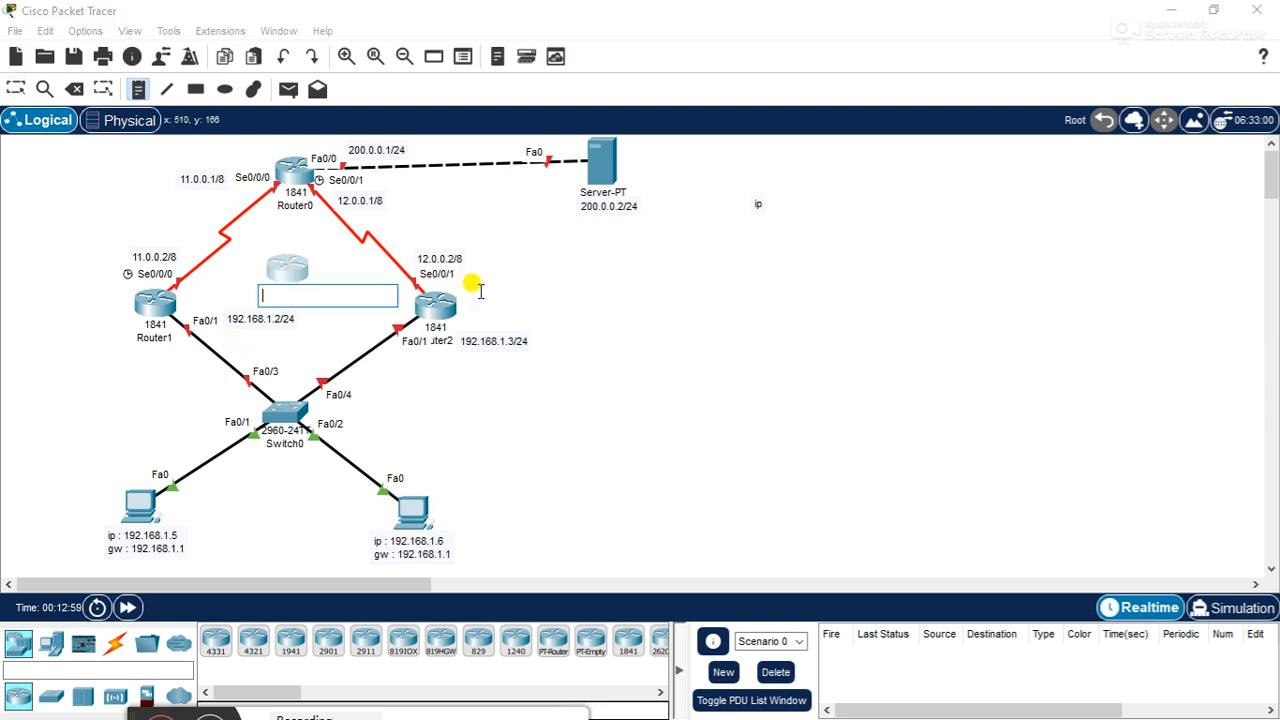
type("vip : 192.168.1.1")
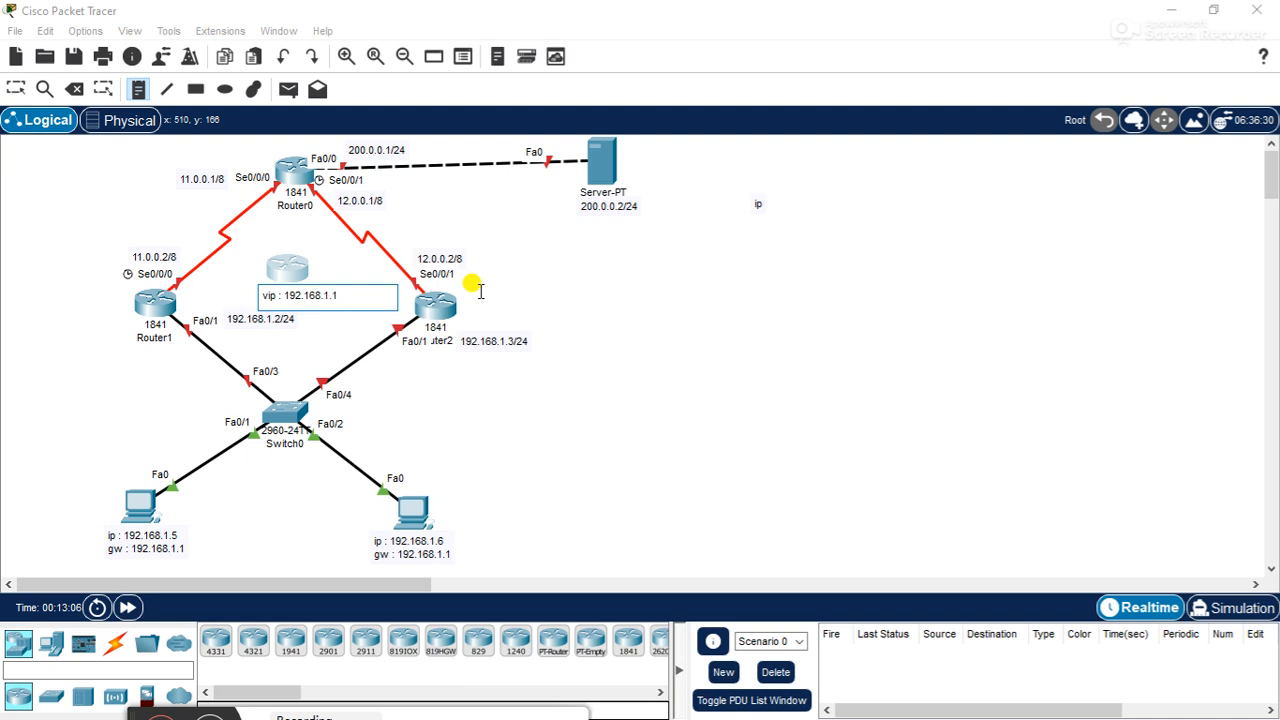
left_click(652, 330)
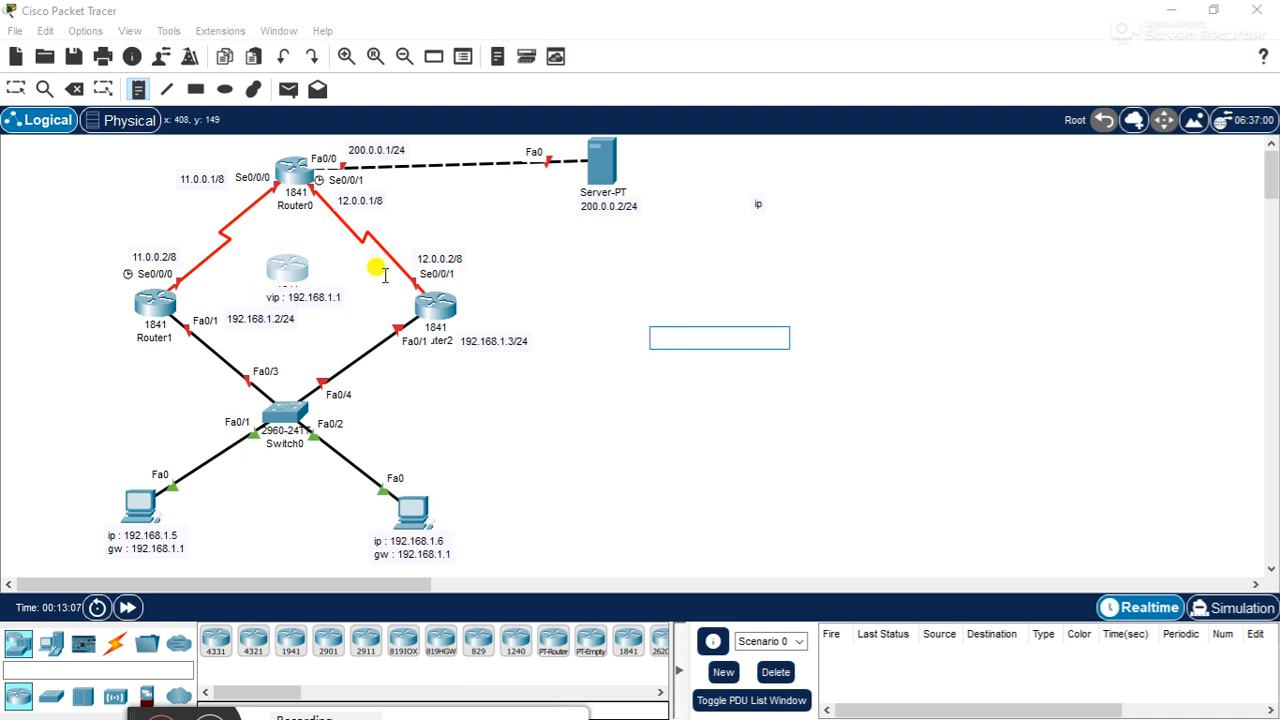
left_click(16, 89)
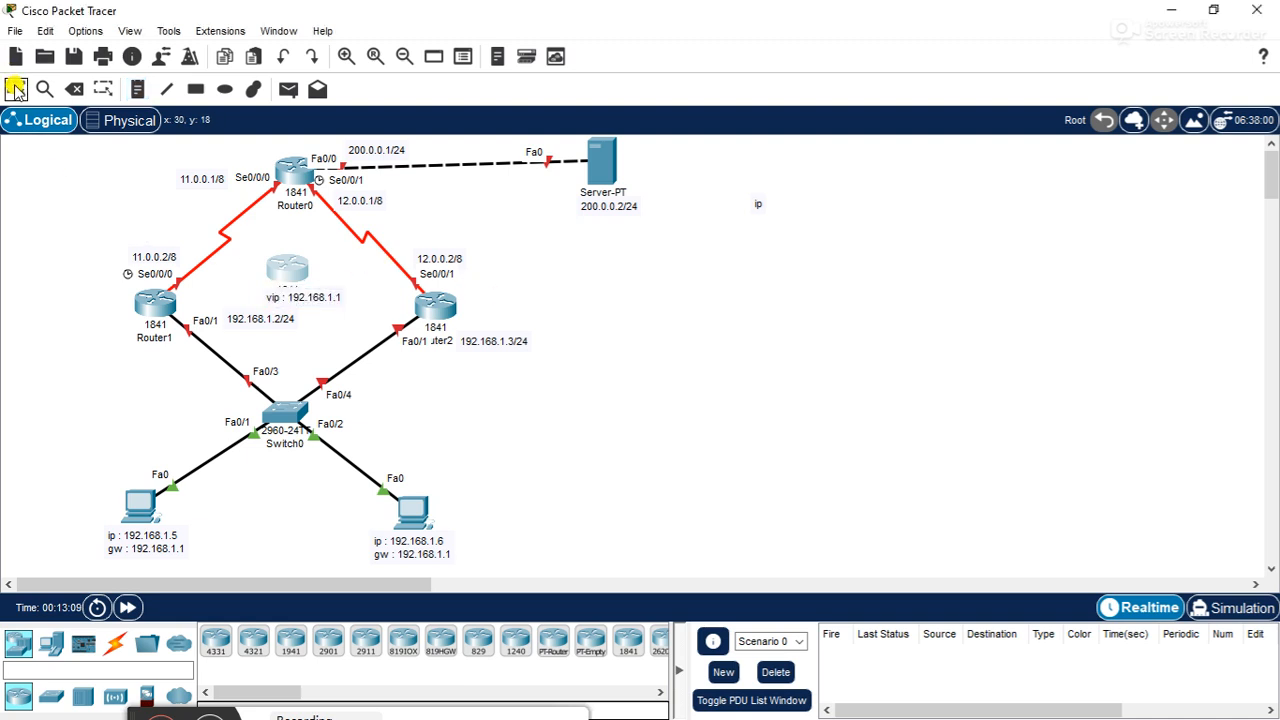
left_click(290, 300)
left_click_drag(292, 302, 285, 302)
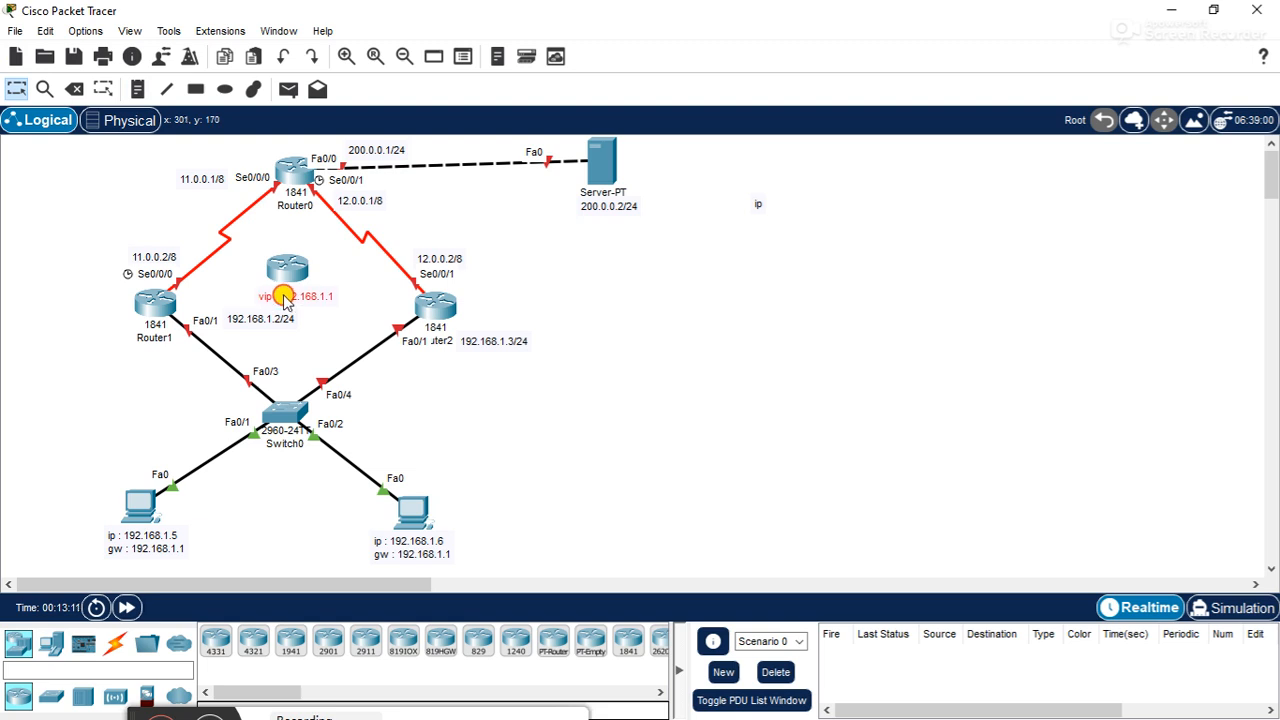
left_click(635, 297)
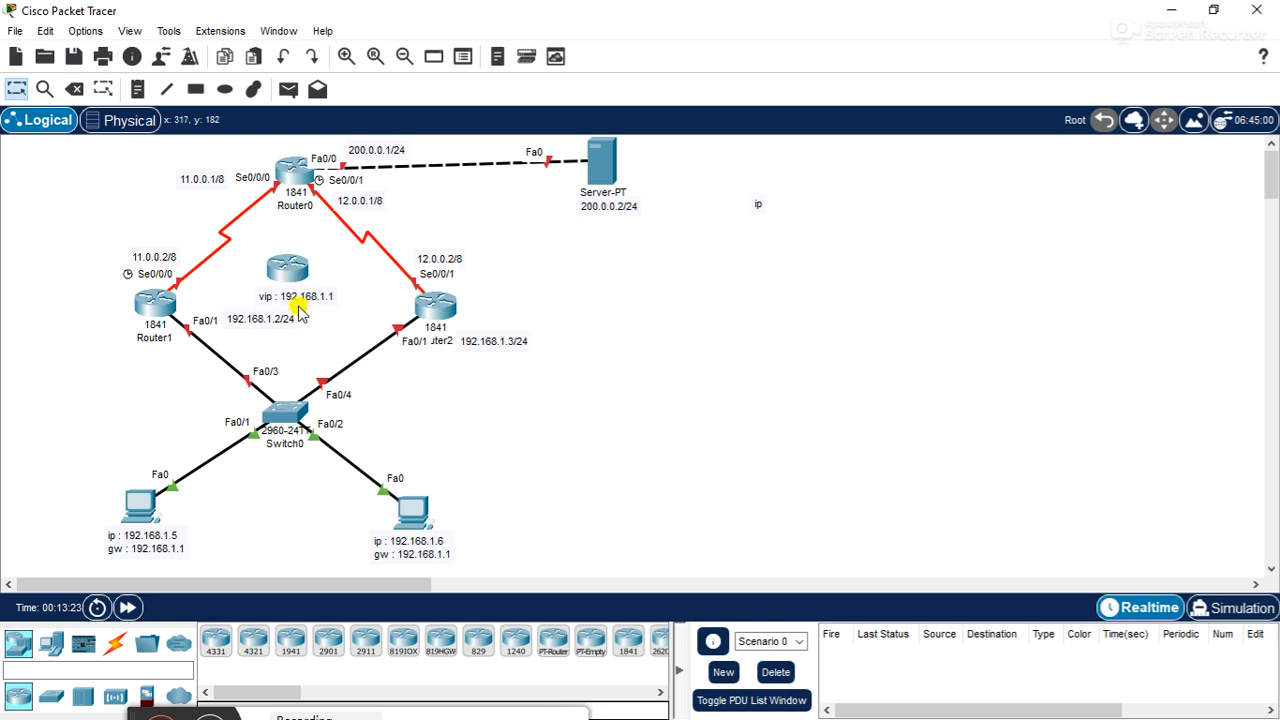
- Open the server's IP configuration and move its window clear of the topology
mouse_move(300, 312)
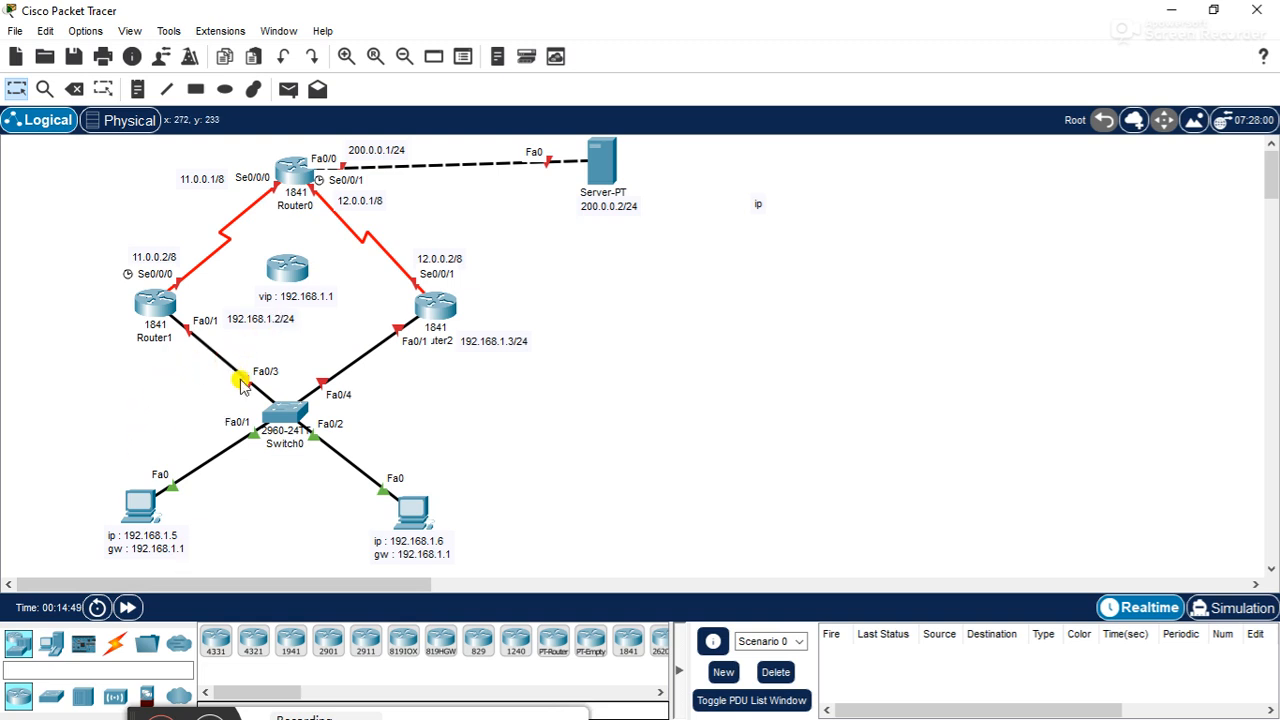
mouse_move(591, 190)
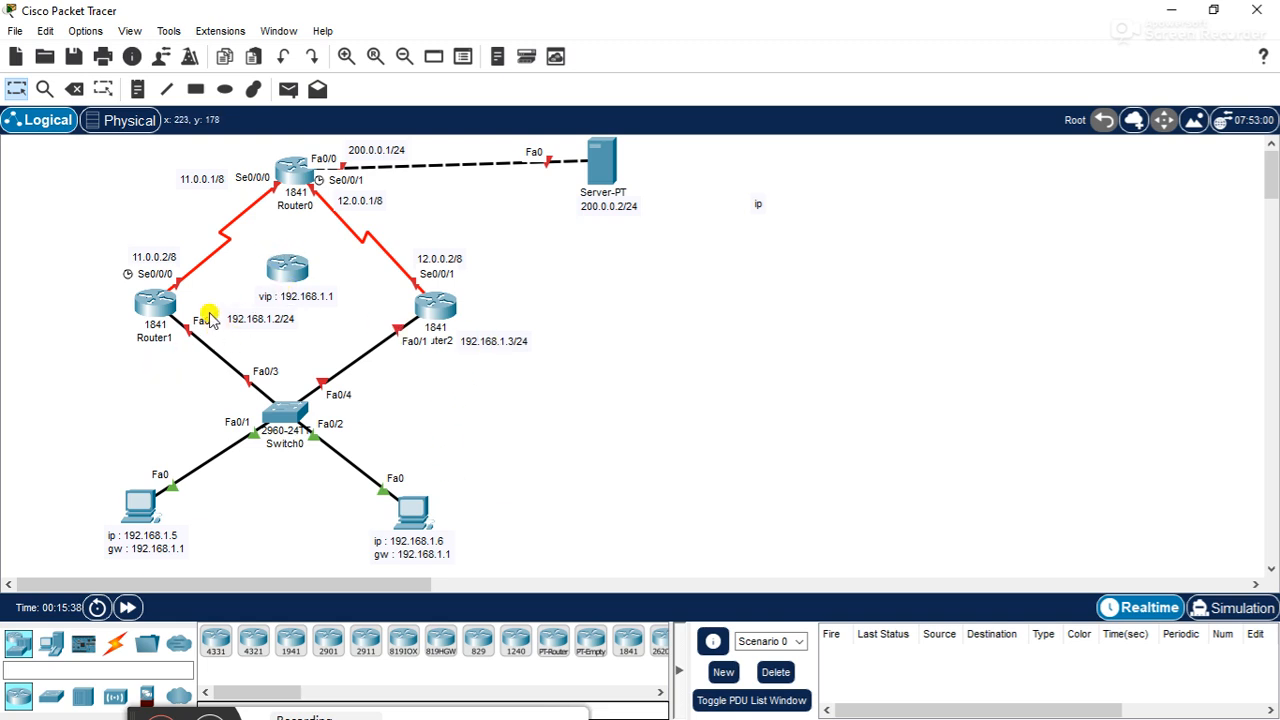
left_click(601, 163)
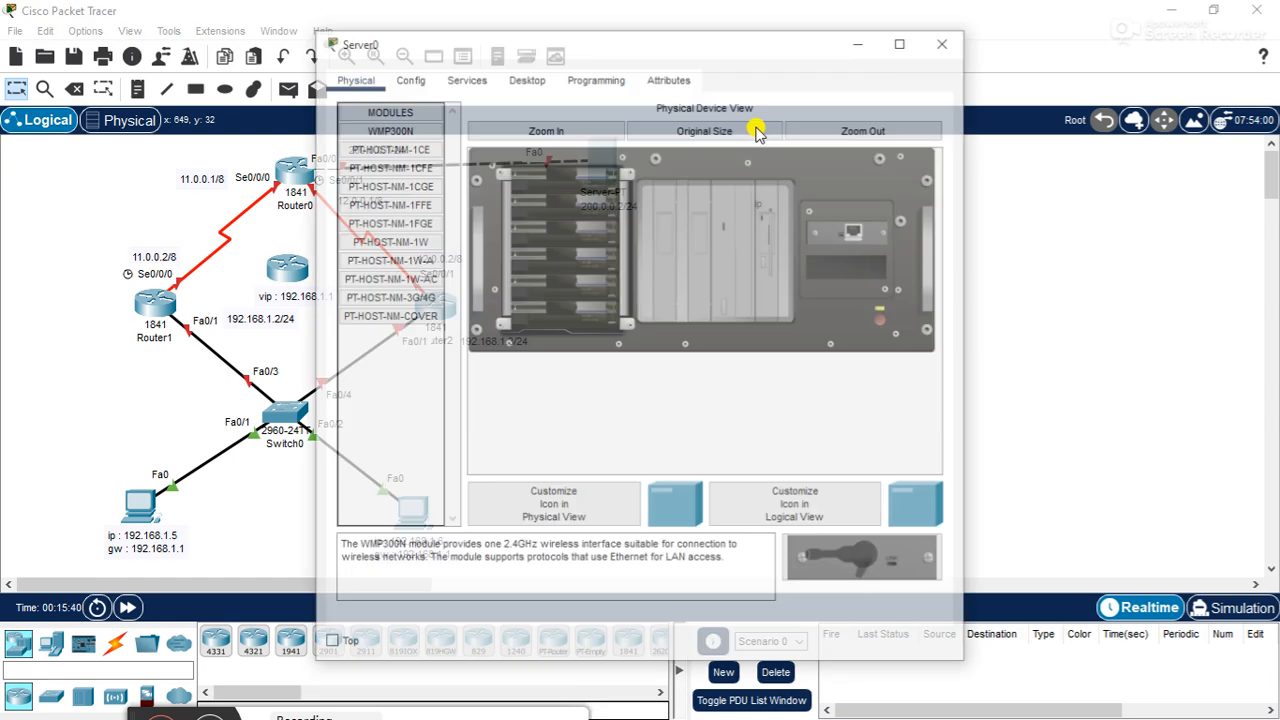
left_click_drag(709, 40, 935, 26)
left_click(808, 59)
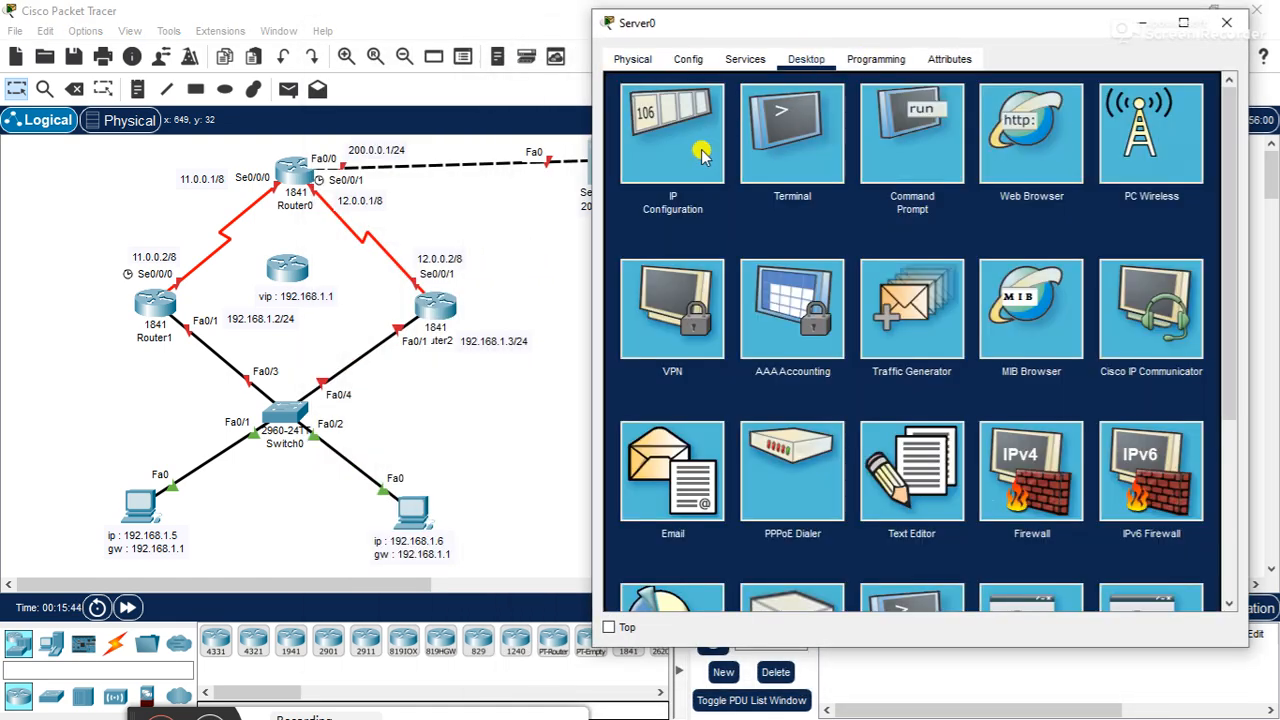
left_click(672, 140)
left_click_drag(848, 32, 899, 42)
- Set the server's static IPv4 address to 200.0.0.2 with subnet mask 255.255.255.0
left_click(895, 177)
type("200.0")
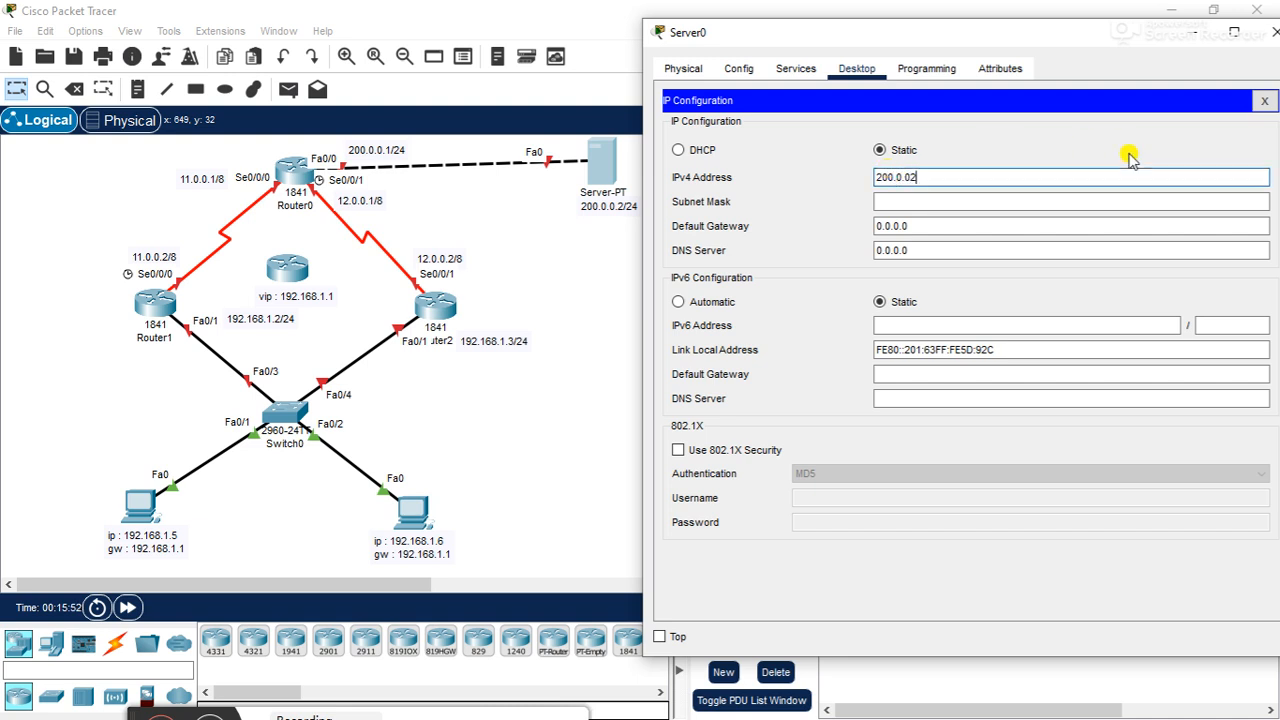
type(".0.2")
key("Tab")
left_click(700, 385)
left_click(906, 174)
type("2")
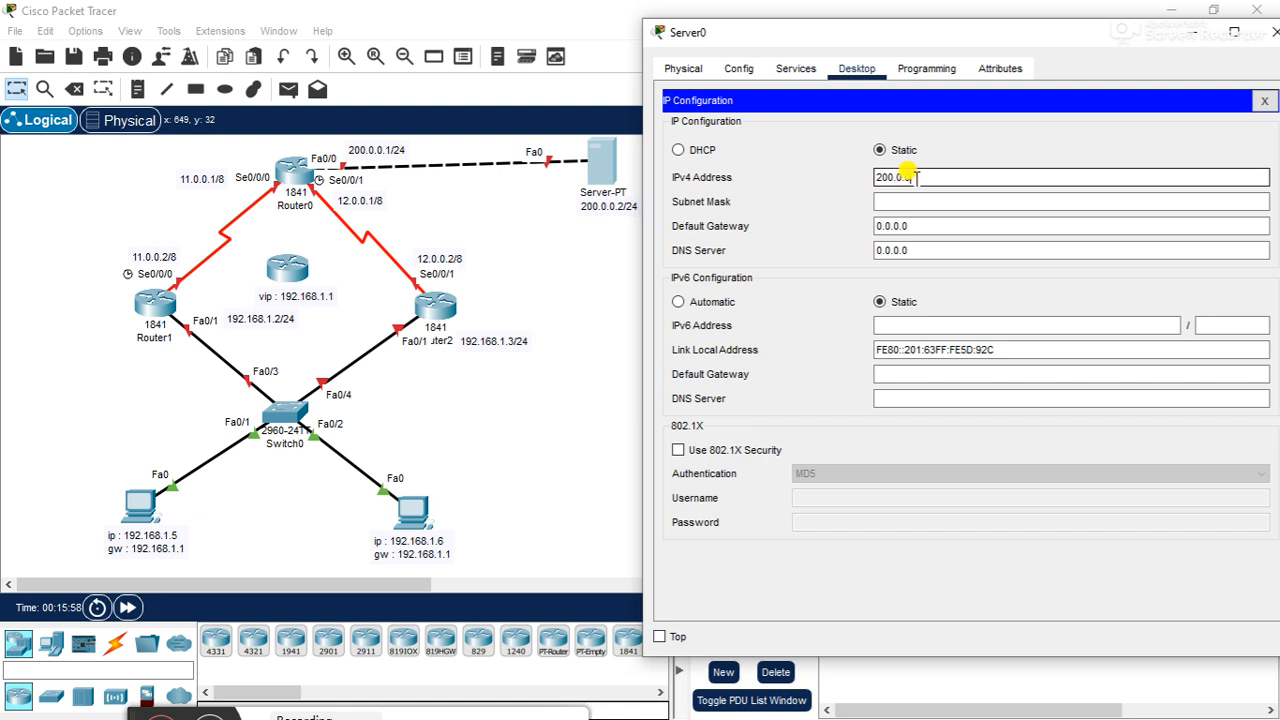
key("Tab")
key("Tab")
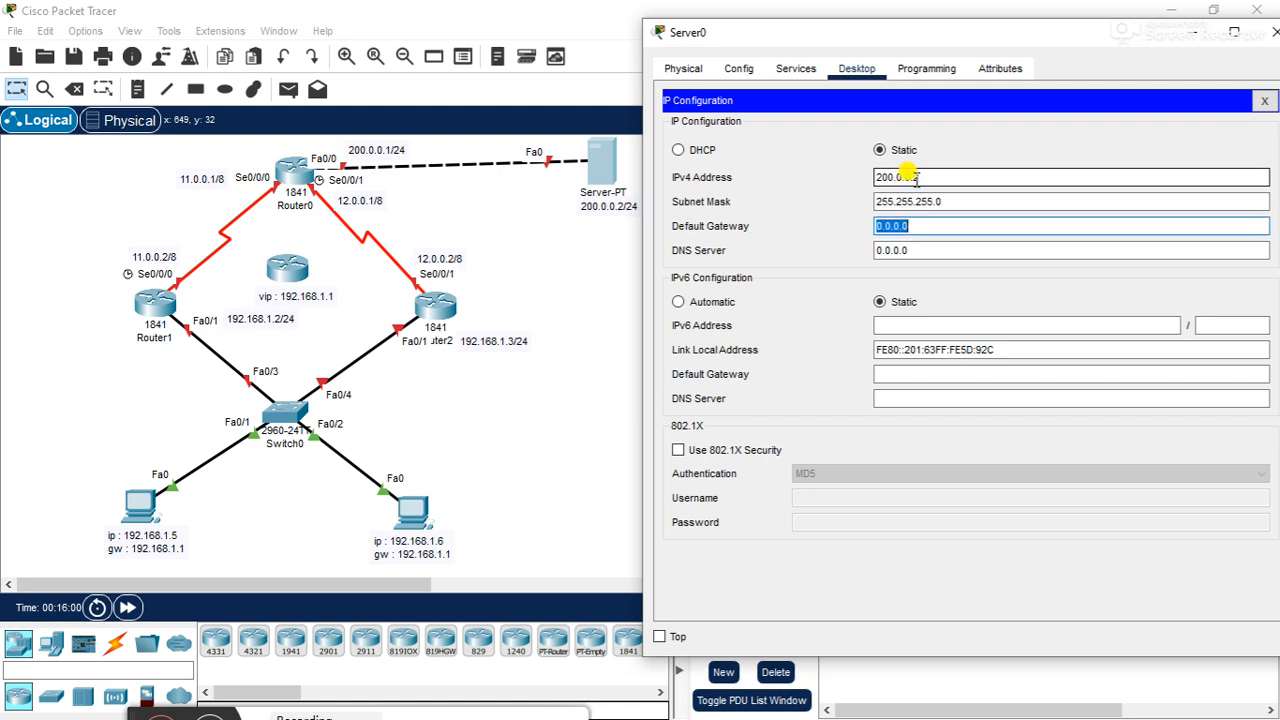
- Set the server's default gateway to 200.0.0.1 and close its configuration window
type("200.")
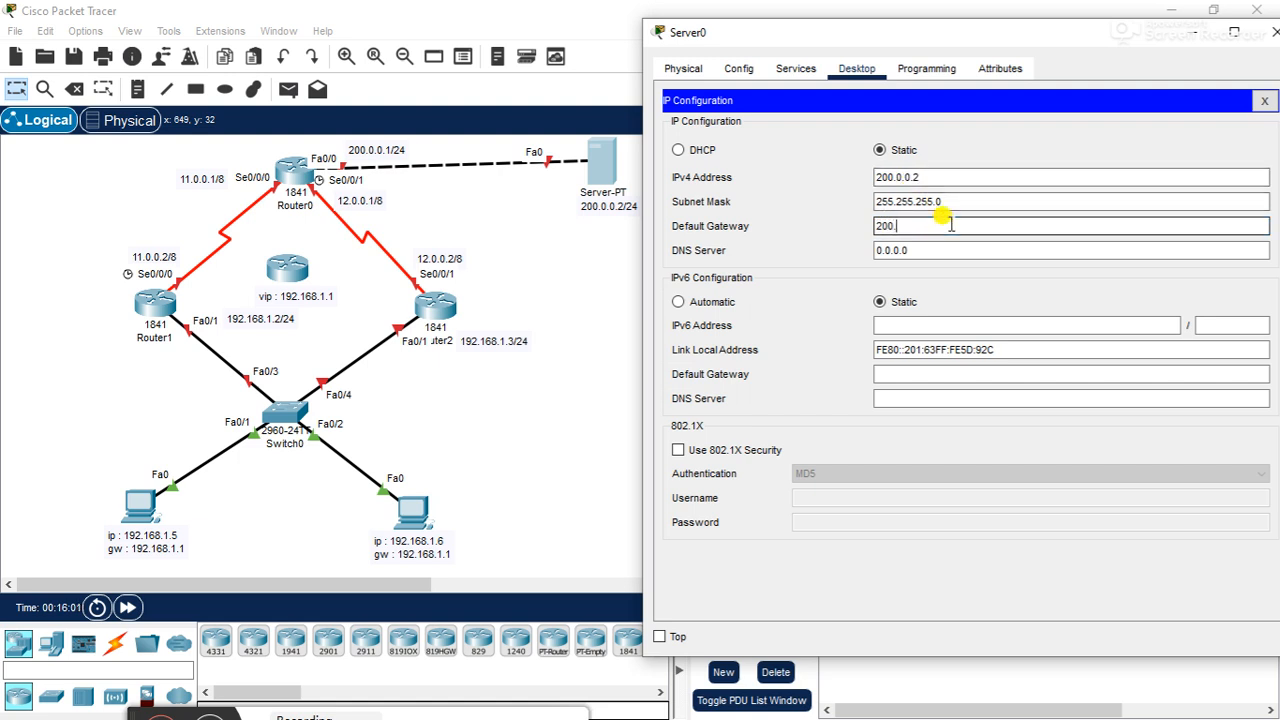
type("0.0.1")
key("Tab")
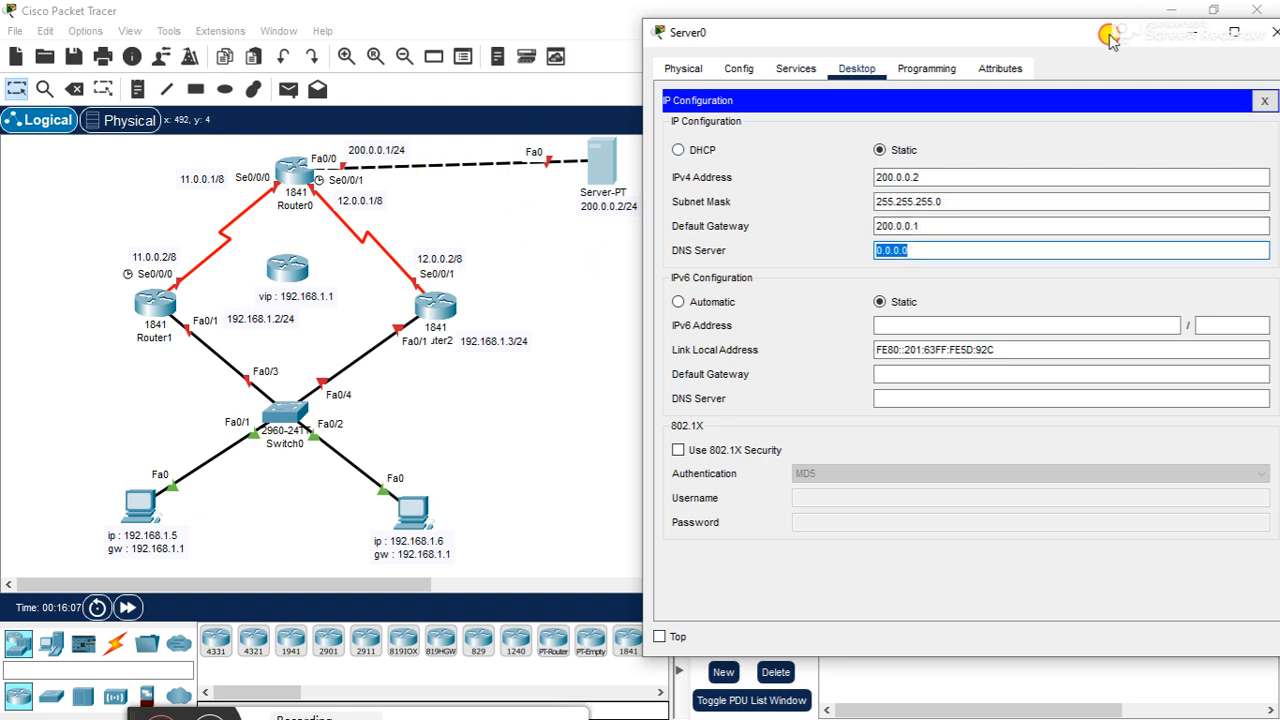
left_click_drag(1112, 38, 1035, 58)
left_click(1186, 120)
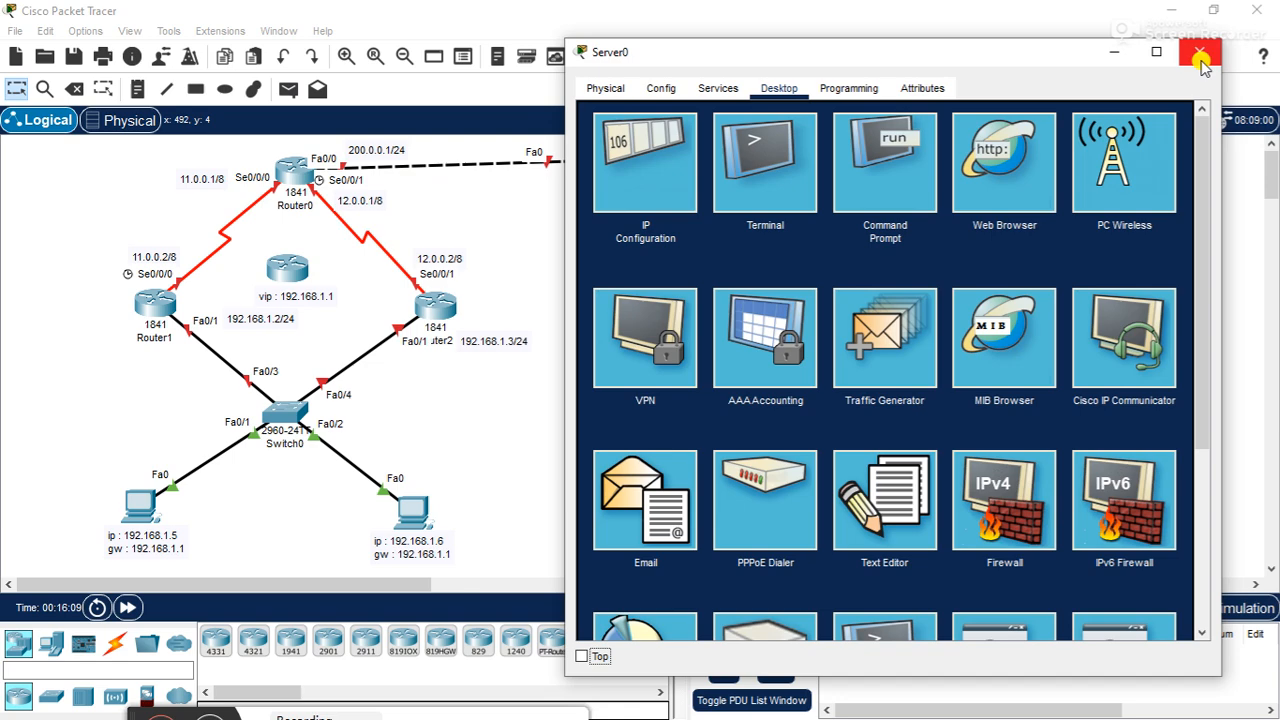
left_click(1230, 50)
- Open the IP configuration of the PC labelled 192.168.1.6 and move its window clear of the topology
left_click(412, 508)
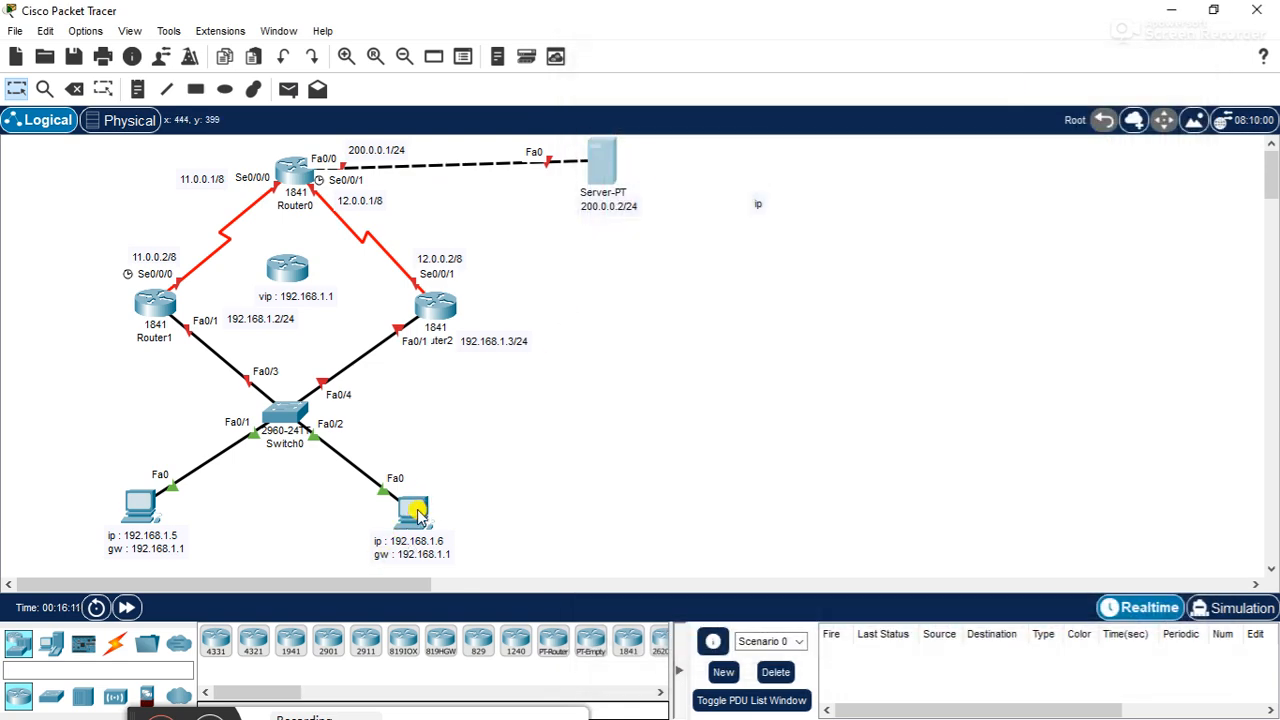
left_click_drag(633, 42, 866, 55)
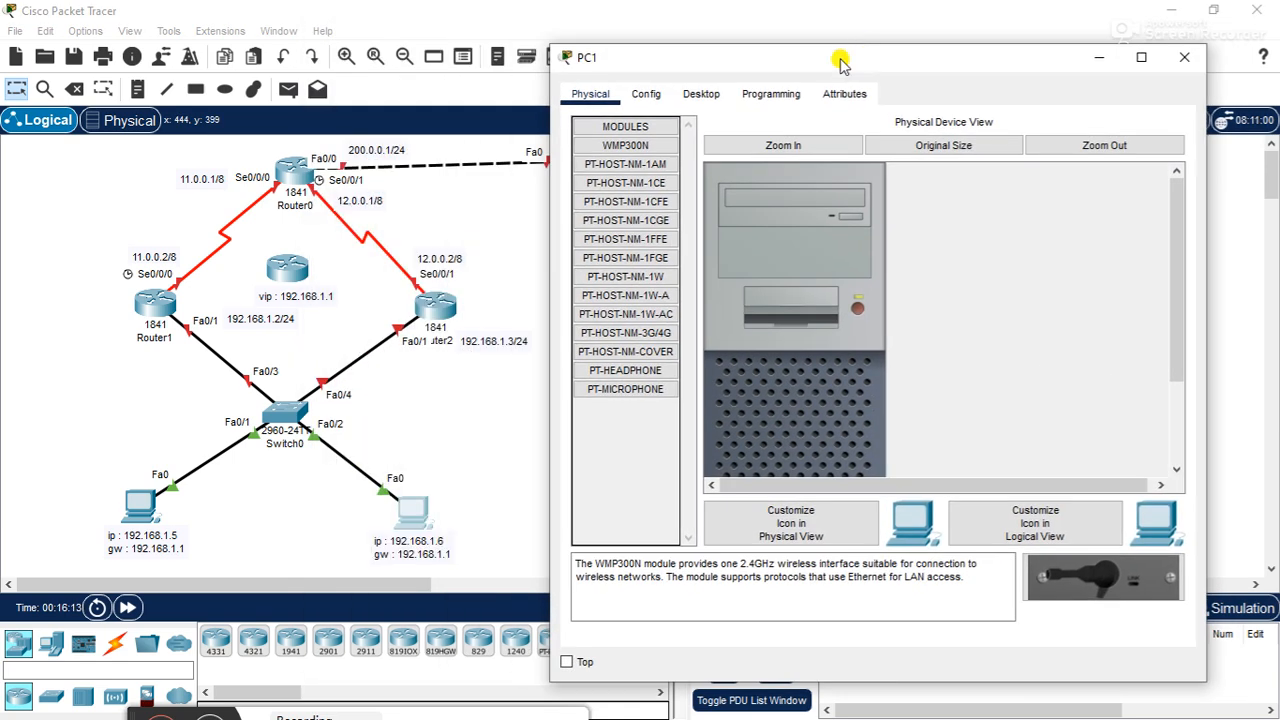
left_click(706, 93)
left_click(660, 176)
- Set PC1's static IPv4 address to 192.168.1.6 with subnet mask 255.255.255.0
left_click(796, 225)
type("192.168.1.")
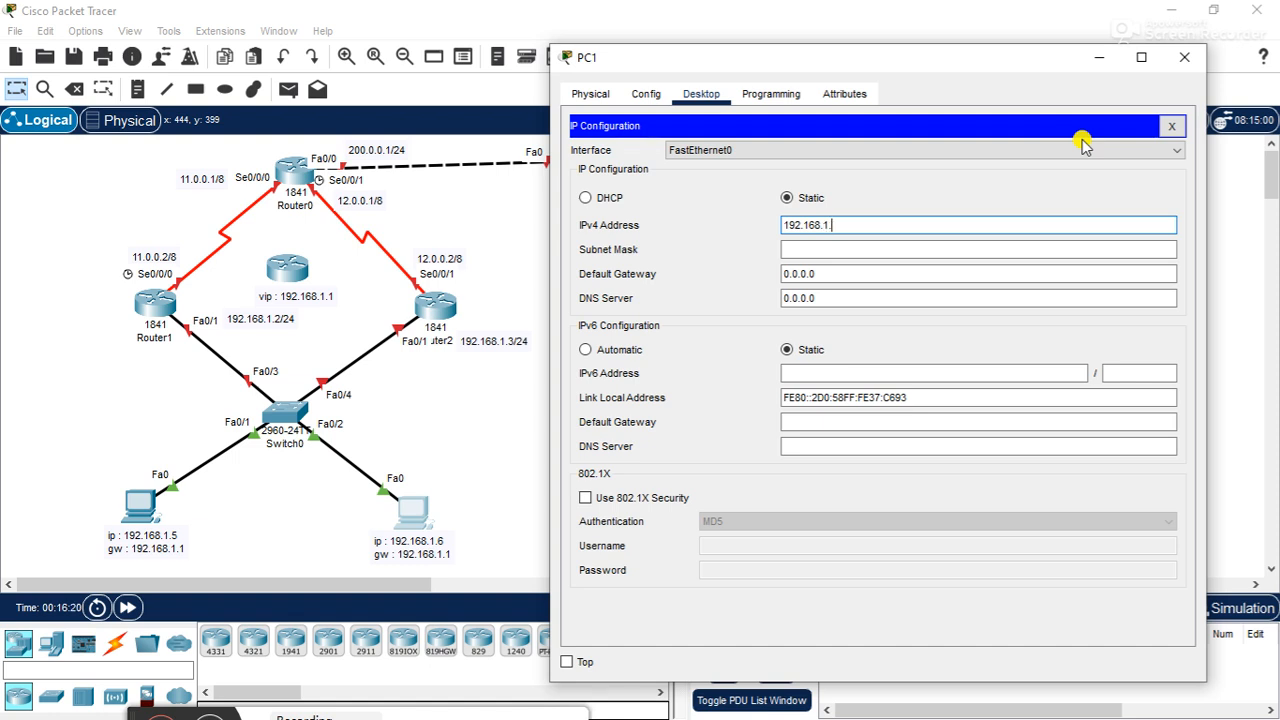
type("16")
key("Tab")
key("Tab")
- Set PC1's default gateway to 192.168.1.1 and close its configuration window
type("1")
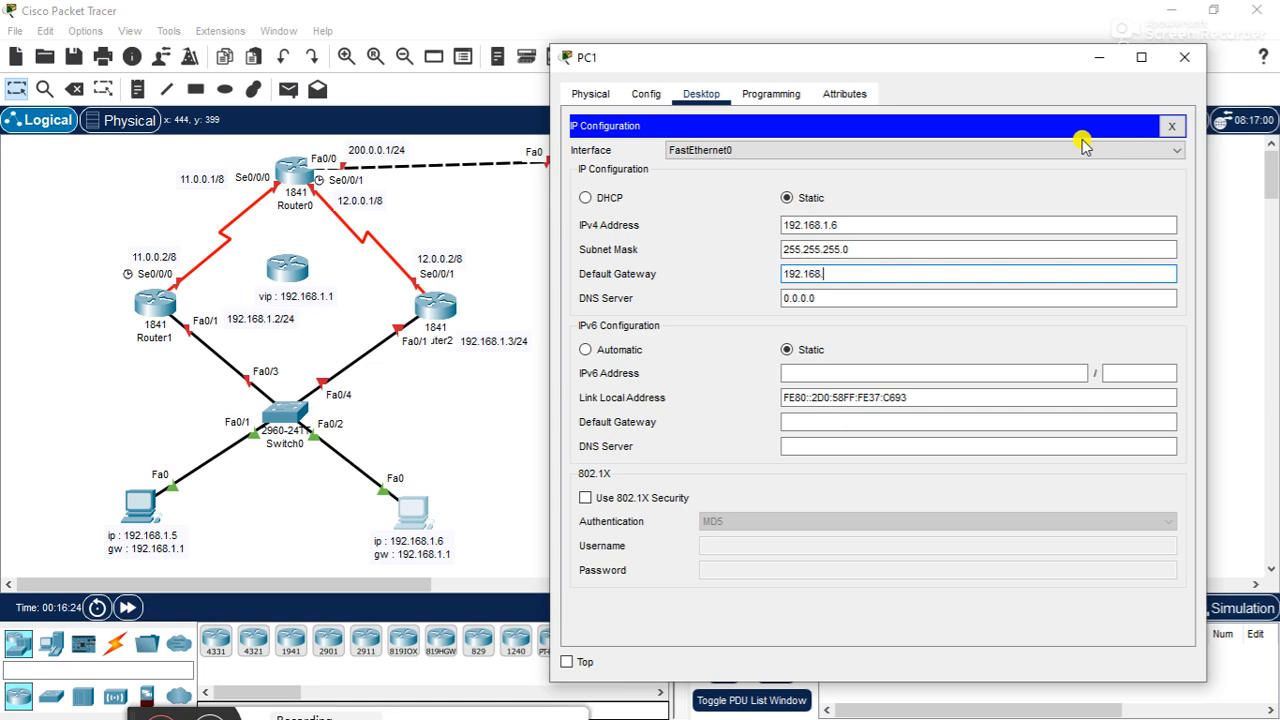
type("92.168.1.1")
key("Tab")
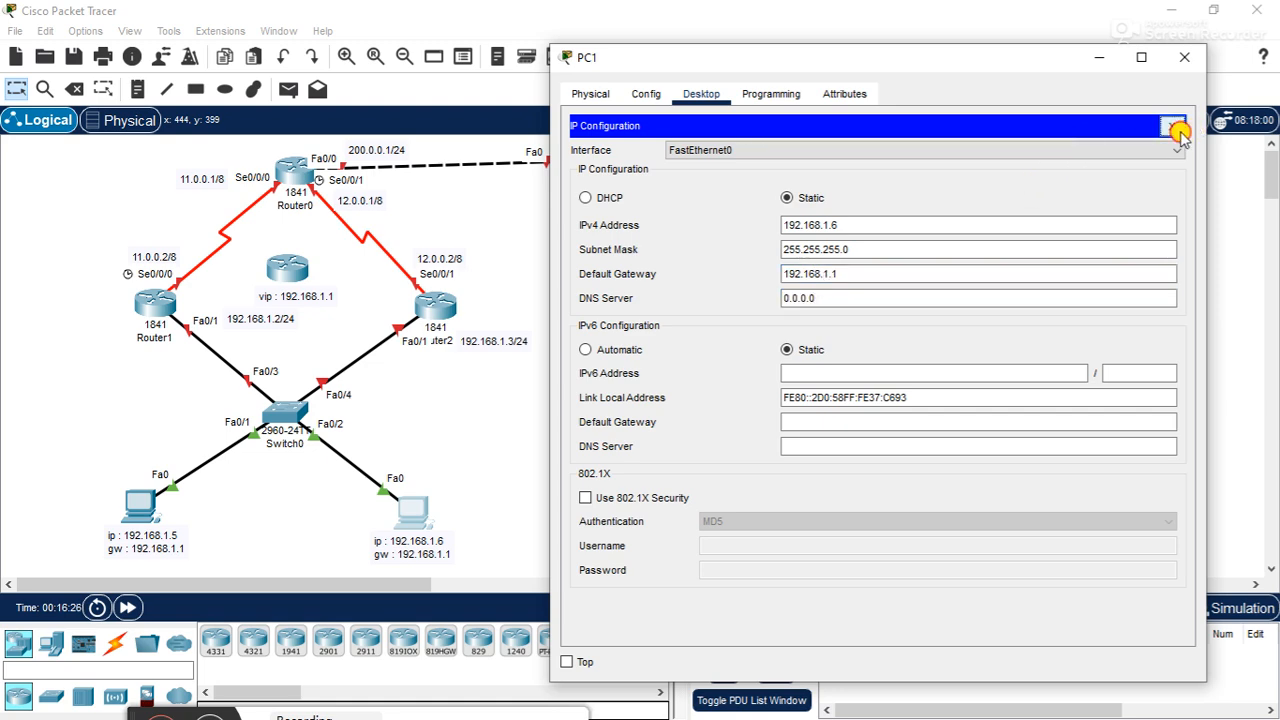
left_click(1171, 127)
left_click(1184, 62)
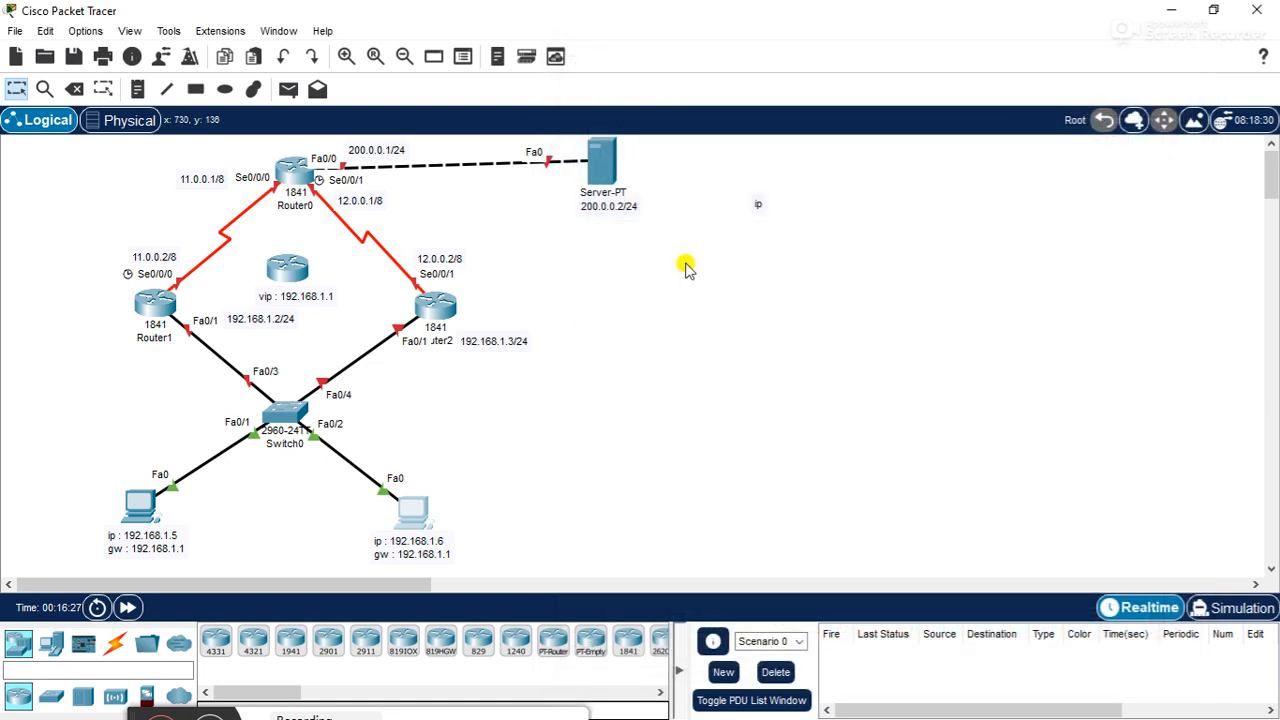
- Open the IP configuration of the PC labelled 192.168.1.5 and move its window clear of the topology
left_click(143, 509)
left_click_drag(611, 42, 883, 72)
left_click(745, 97)
left_click(675, 168)
- Set PC0's static IPv4 address to 192.168.1.5 with subnet mask 255.255.255.0
left_click(818, 231)
type("192.1768.1.")
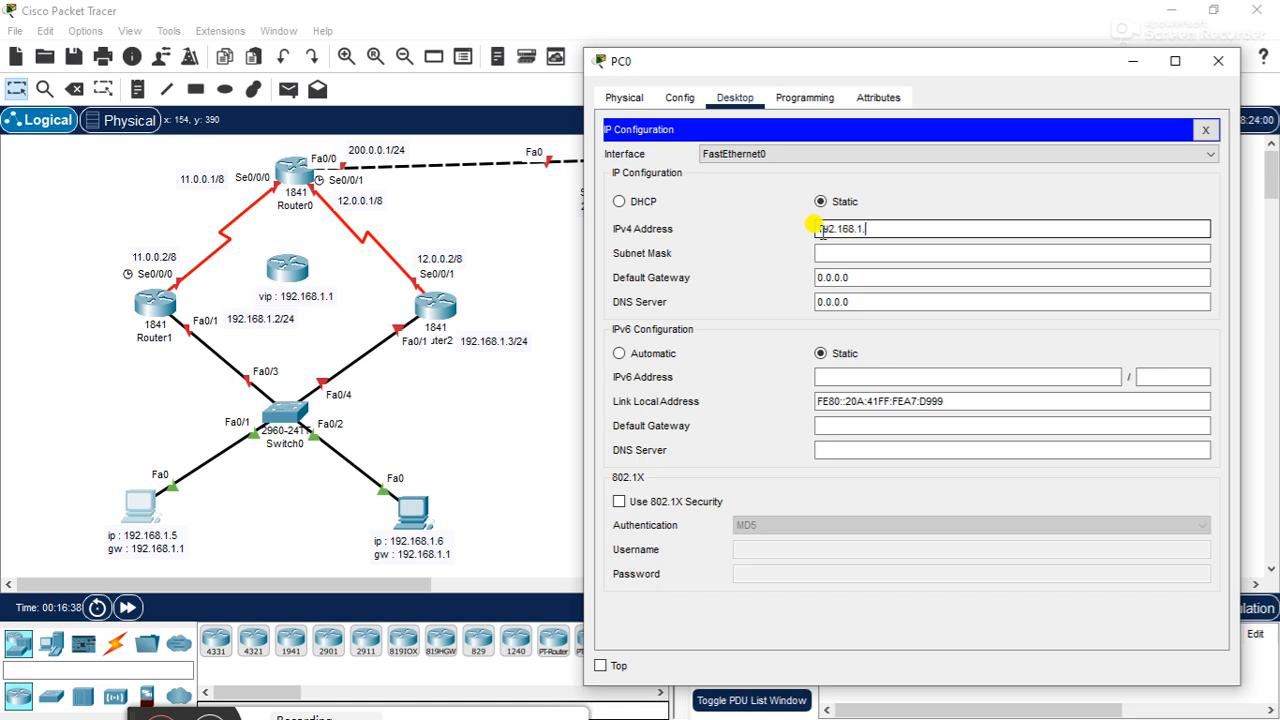
type("5")
key("Tab")
key("Tab")
- Set PC0's default gateway to 192.168.1.1 and close its configuration window
type("192")
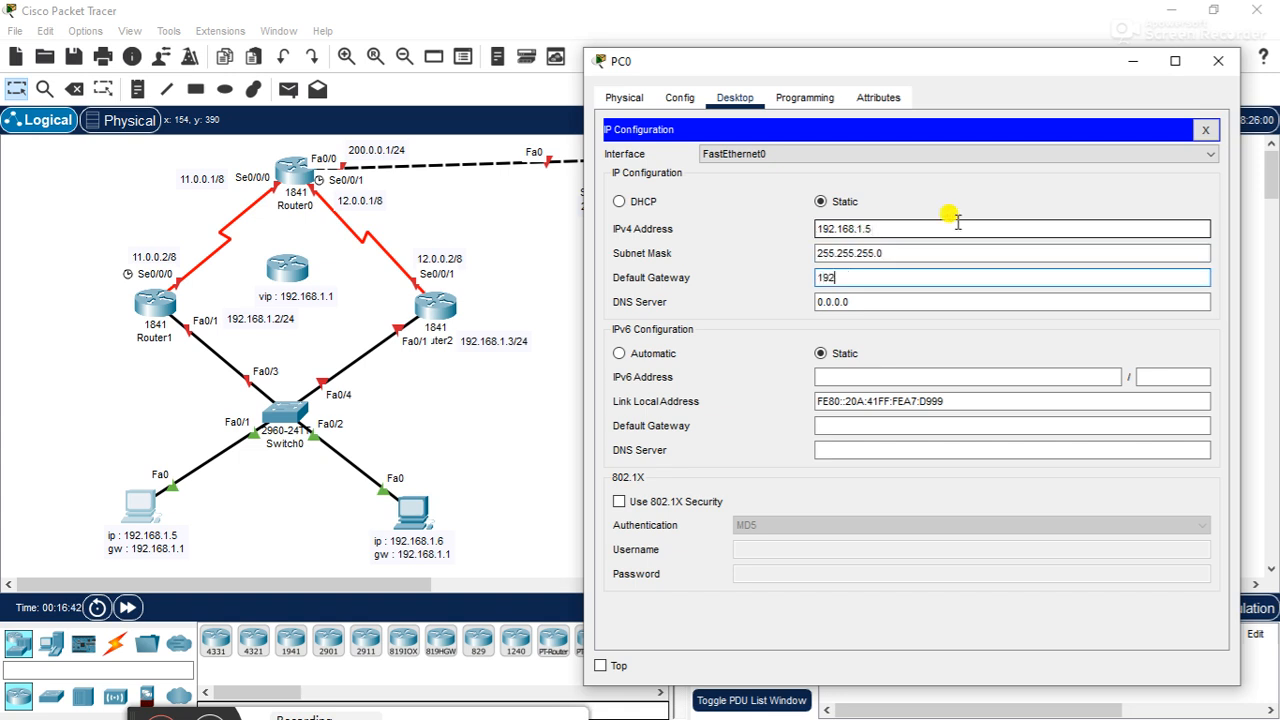
type(".168.1.1")
key("Tab")
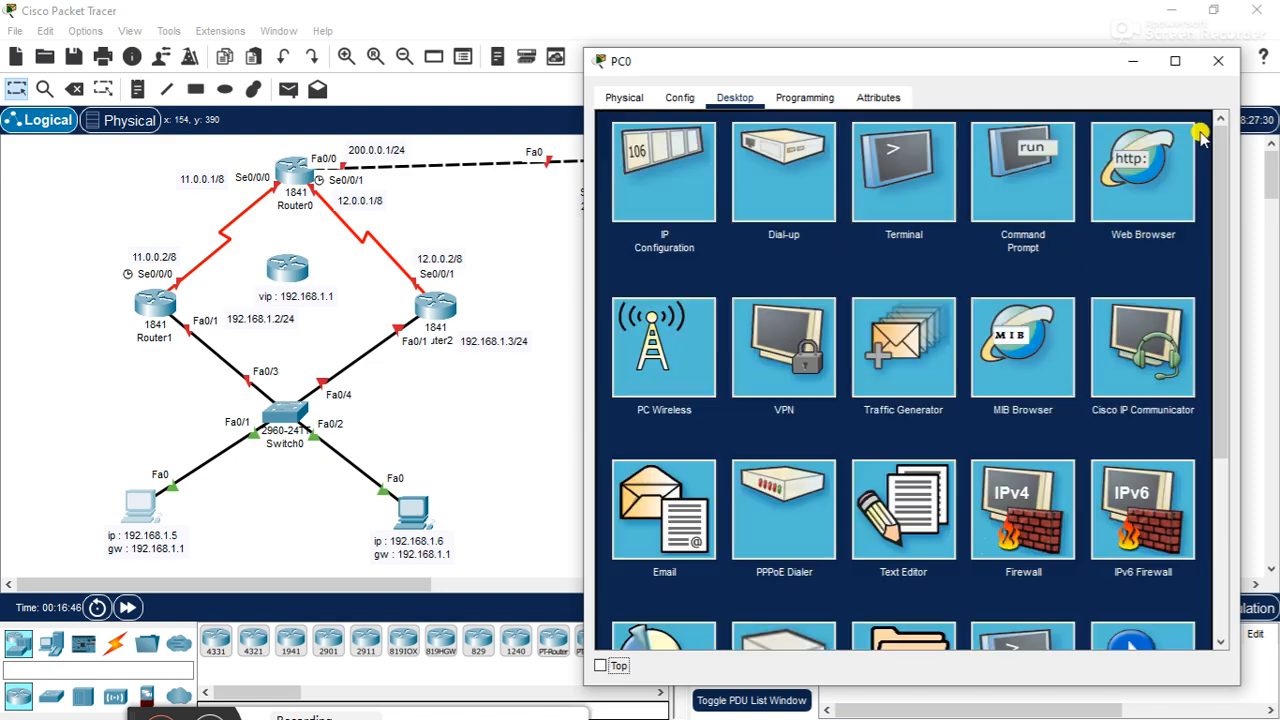
left_click(1205, 130)
left_click(1216, 62)
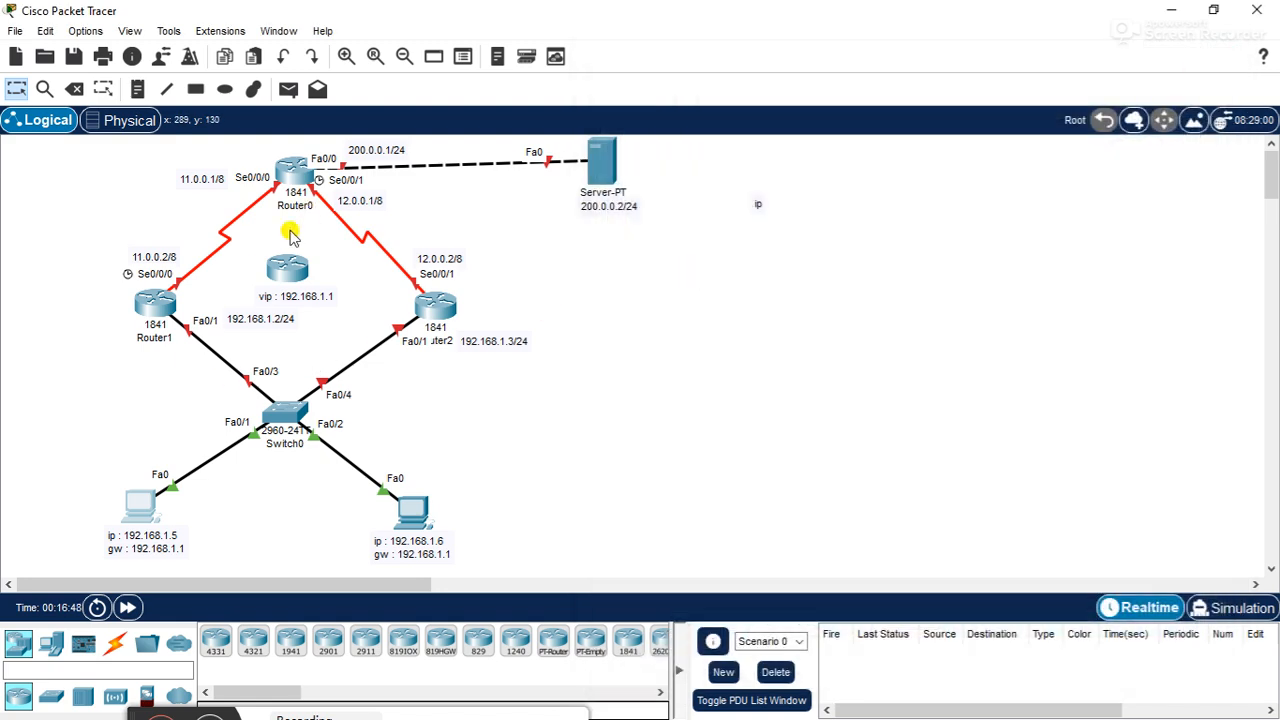
- Open Router0's command line beside the topology and decline the initial configuration dialog with n
left_click(292, 170)
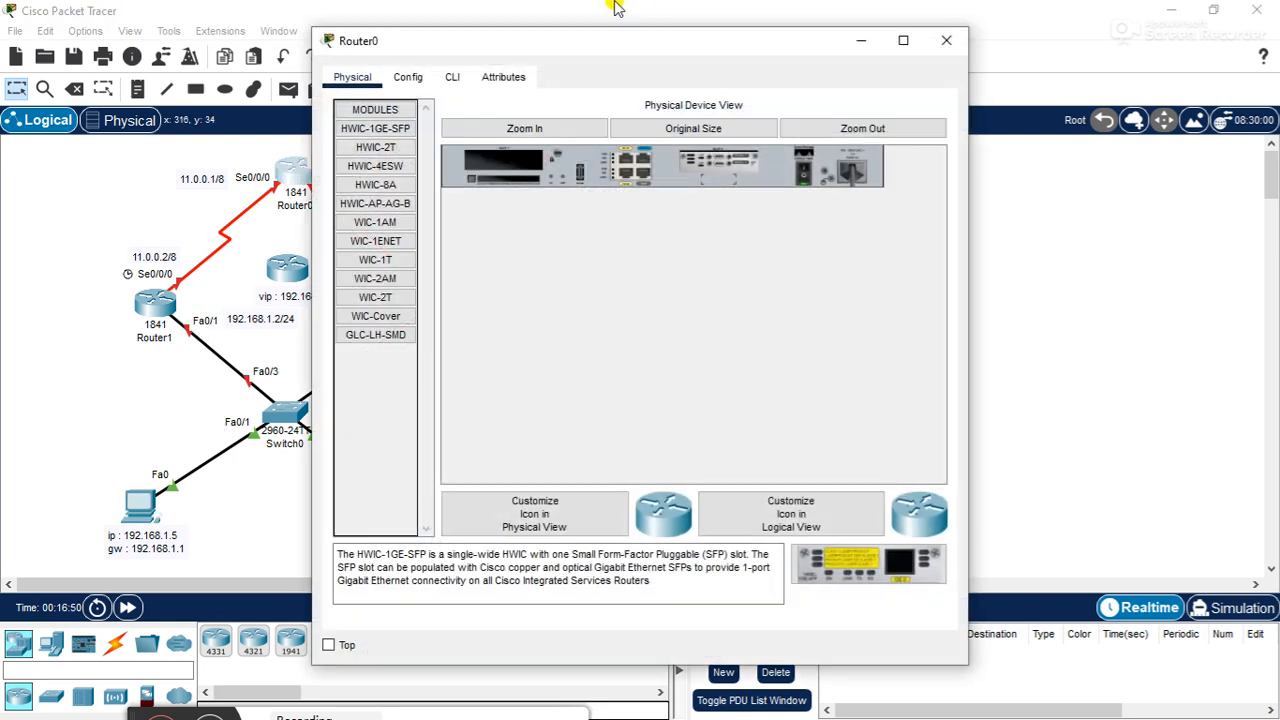
left_click_drag(597, 45, 842, 72)
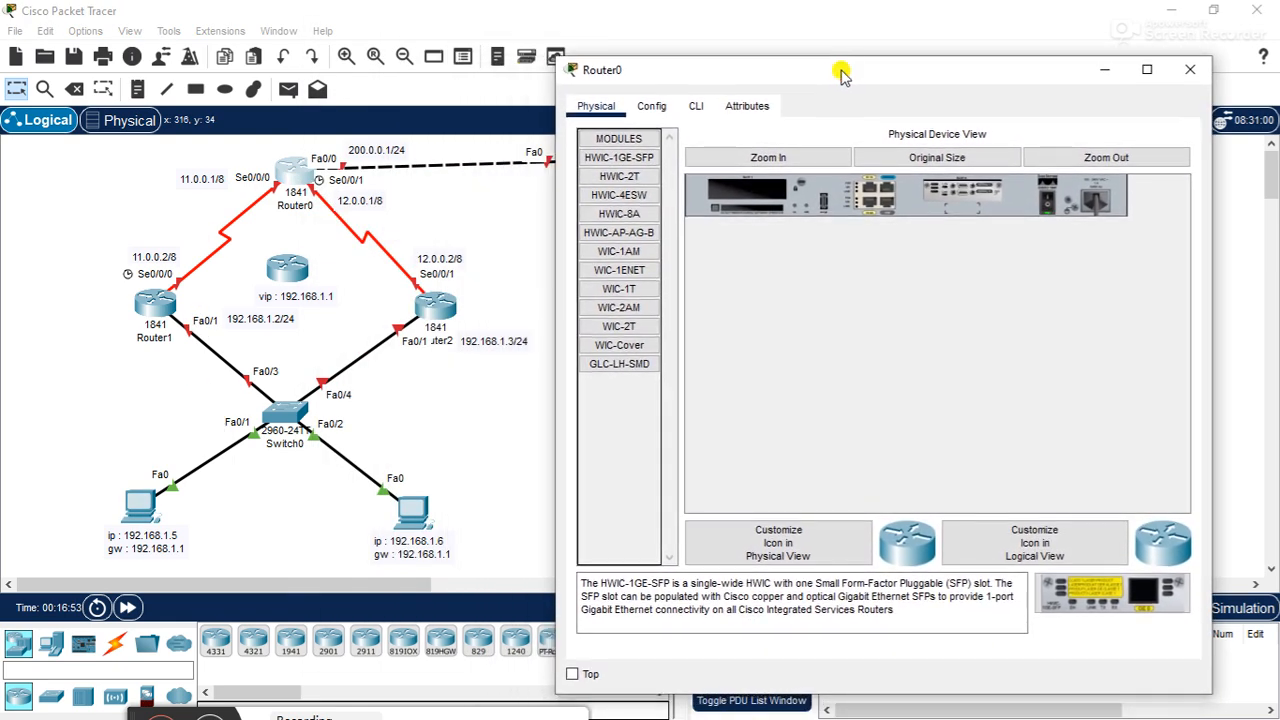
left_click(698, 107)
key("Return")
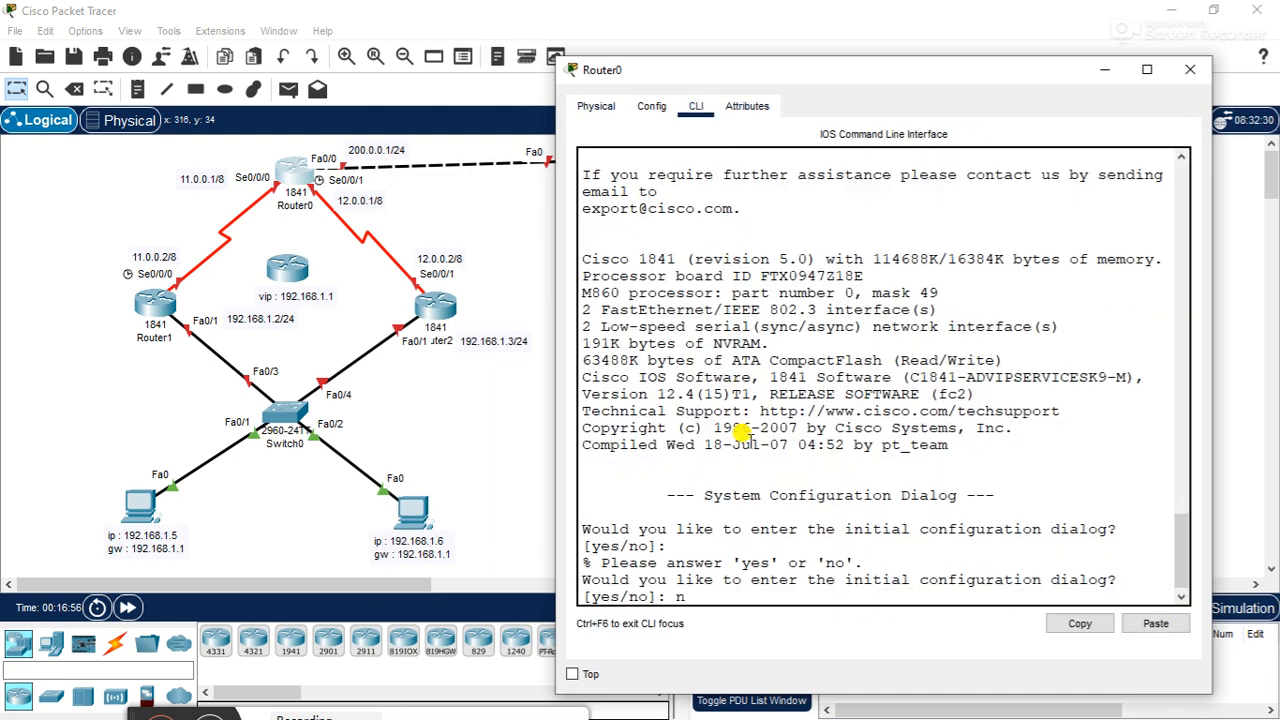
type("n")
key("Return")
key("Return")
key("Return")
- Enter privileged mode on Router0 with en and global configuration mode with conf t
type("en")
key("Return")
key("Return")
key("Return")
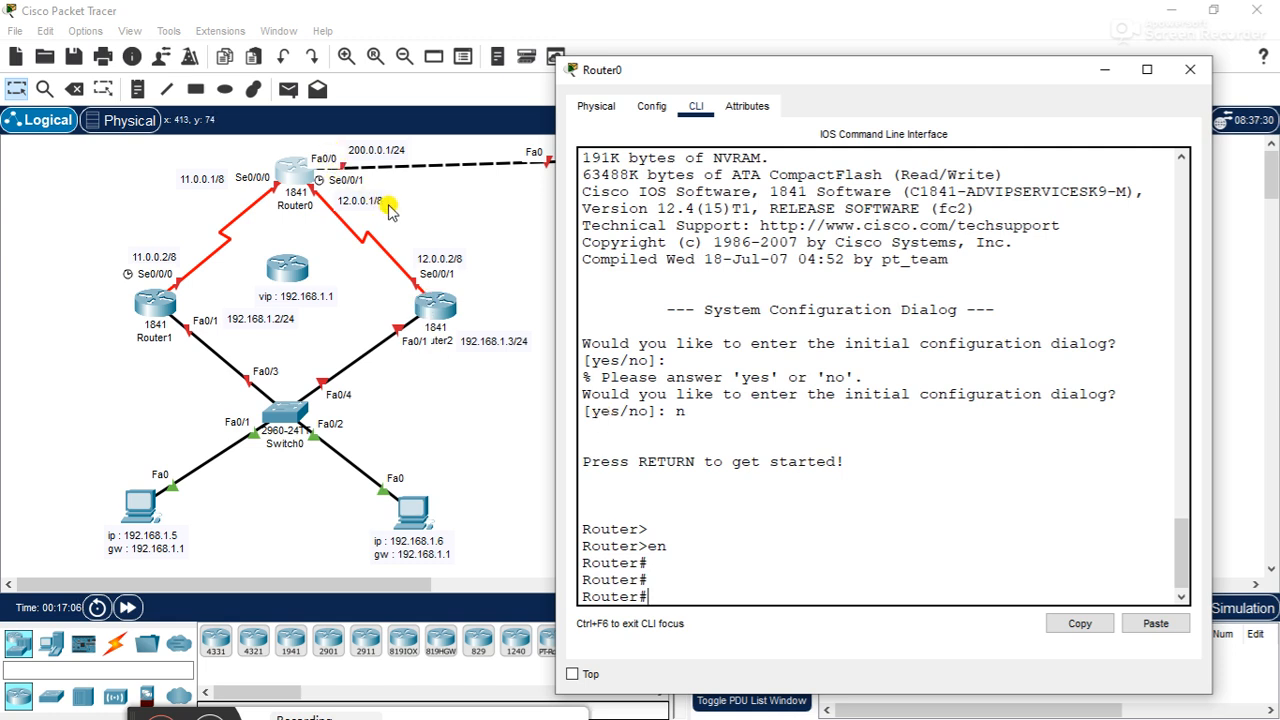
type("conf t")
key("BackSpace")
key("BackSpace")
key("BackSpace")
key("BackSpace")
key("BackSpace")
type("conf t")
key("Return")
- Assign IP address 200.0.0.1 with mask 255.255.255.0 to Router0's interface f0/0
type("inter f0/0")
key("Return")
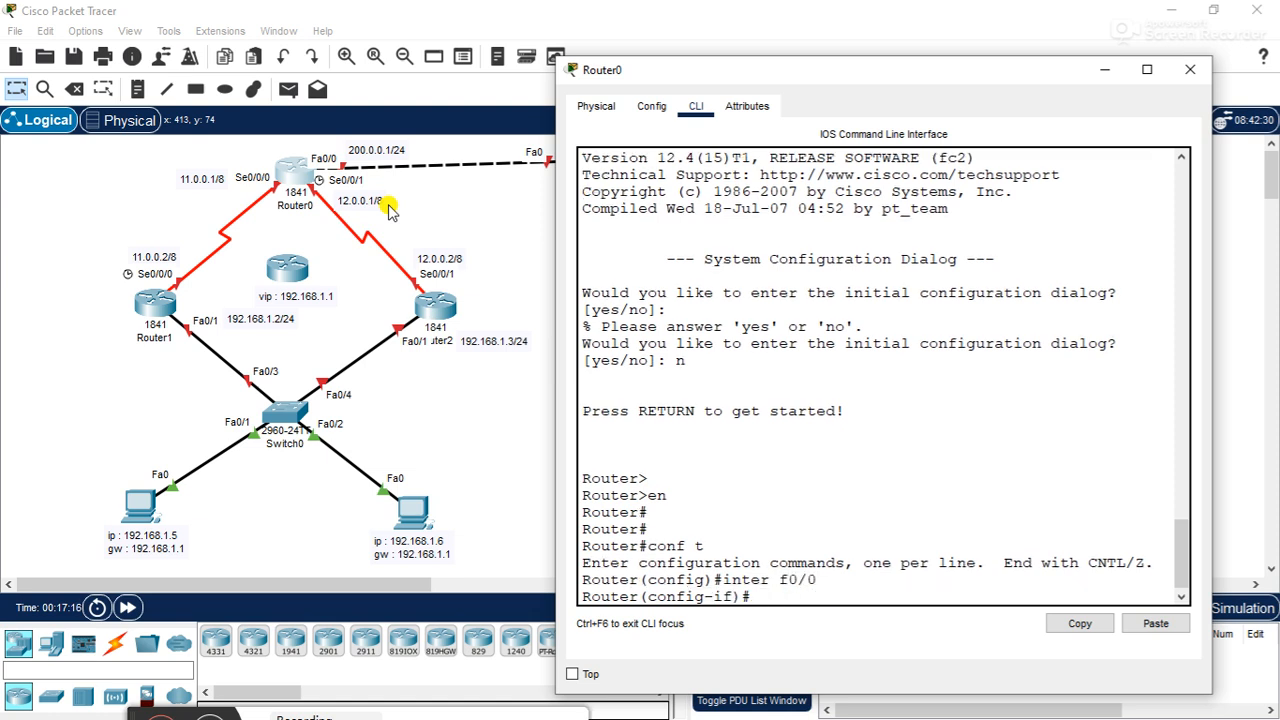
type("ip add")
key("Tab")
type("220")
key("BackSpace")
key("BackSpace")
type("00.0.0.")
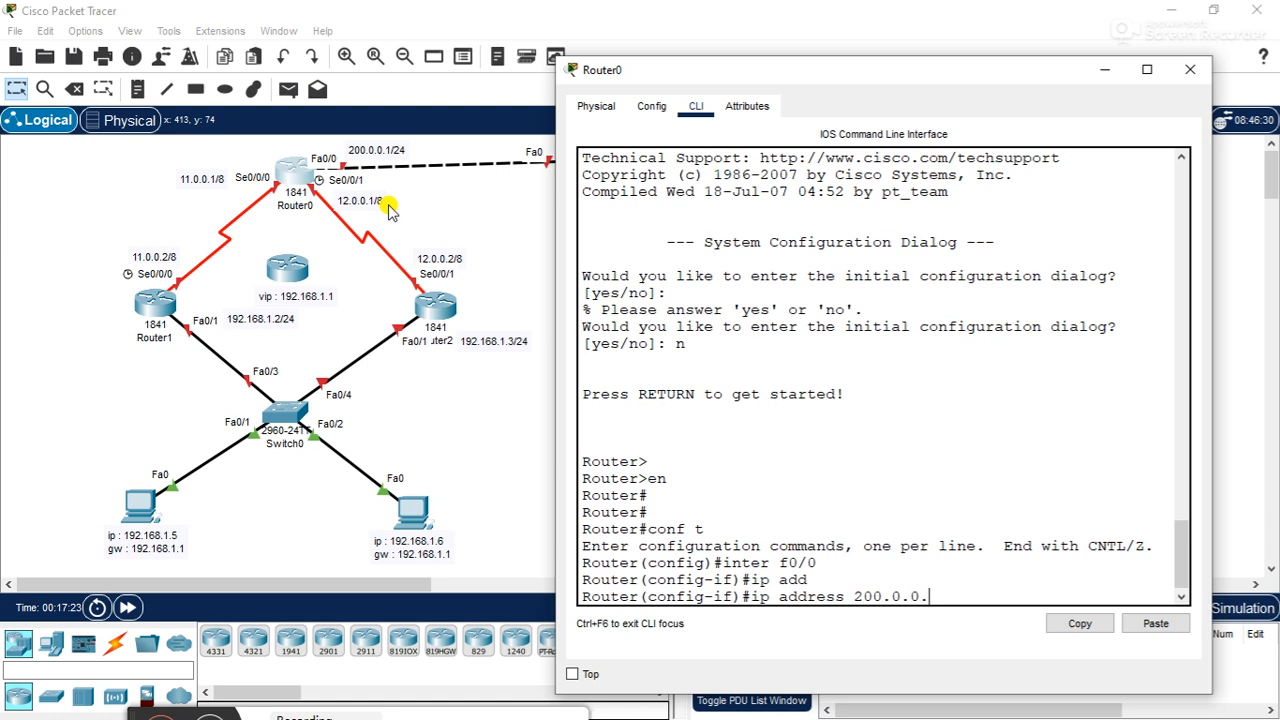
type("1 255.255.255.0")
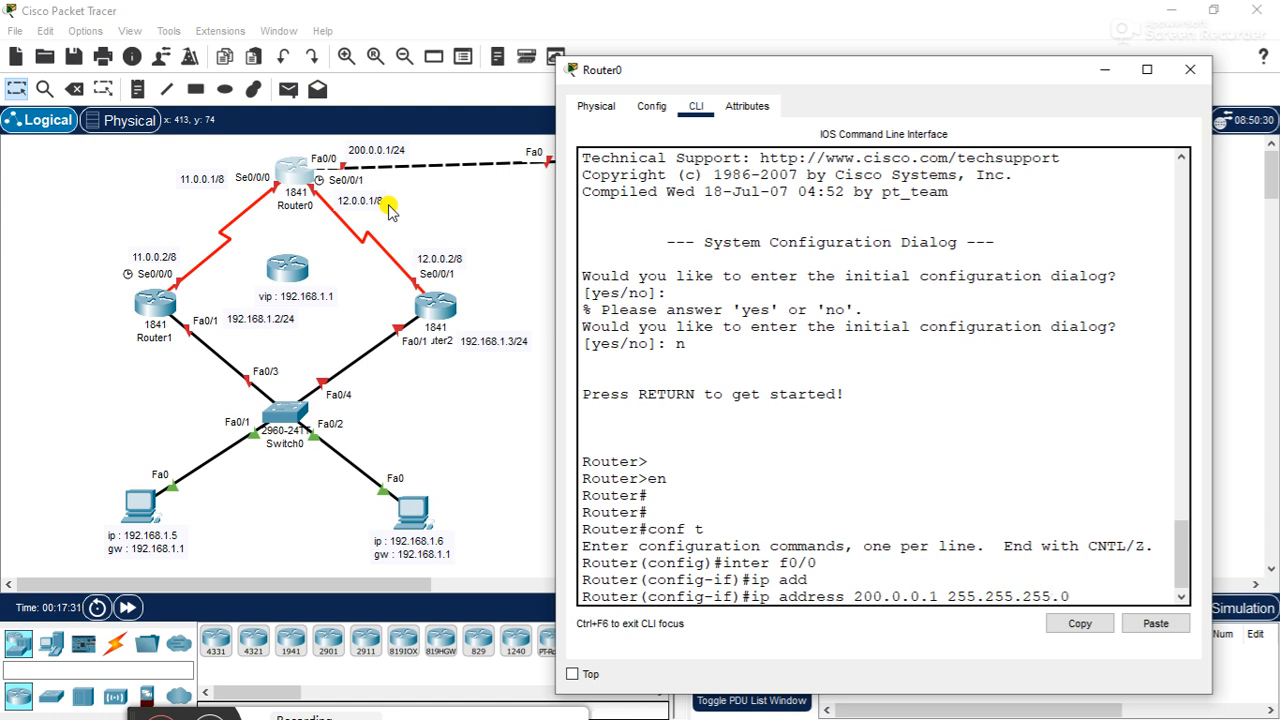
key("Return")
- Enable Router0's interface f0/0 with no shutdown and exit to global configuration mode
type("no sh")
key("Tab")
key("Return")
key("Return")
key("Return")
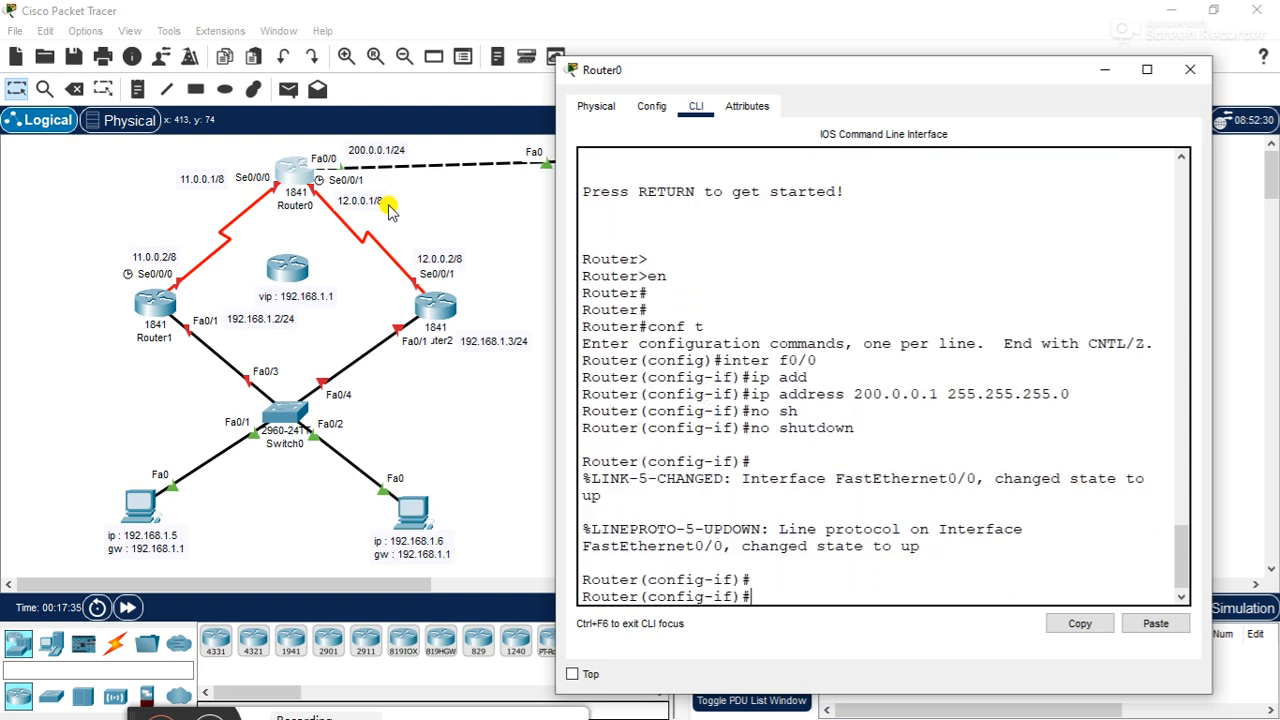
type("ex")
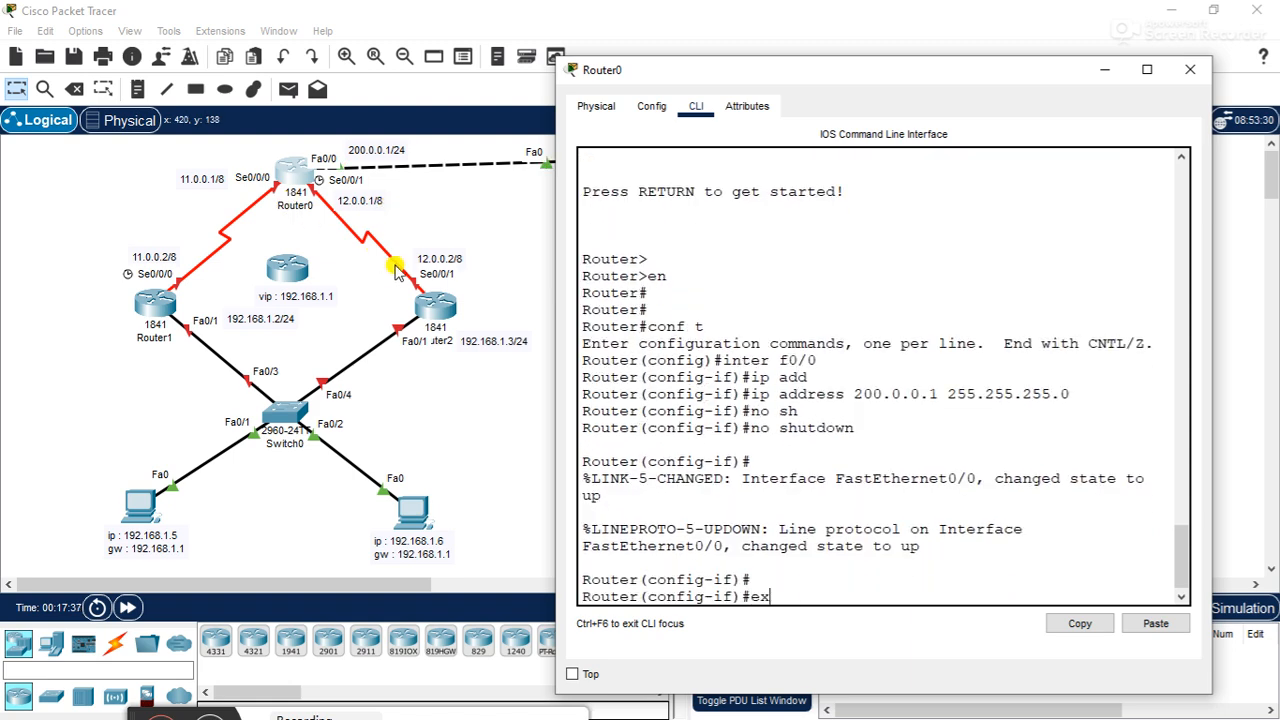
type("it")
key("Return")
key("Return")
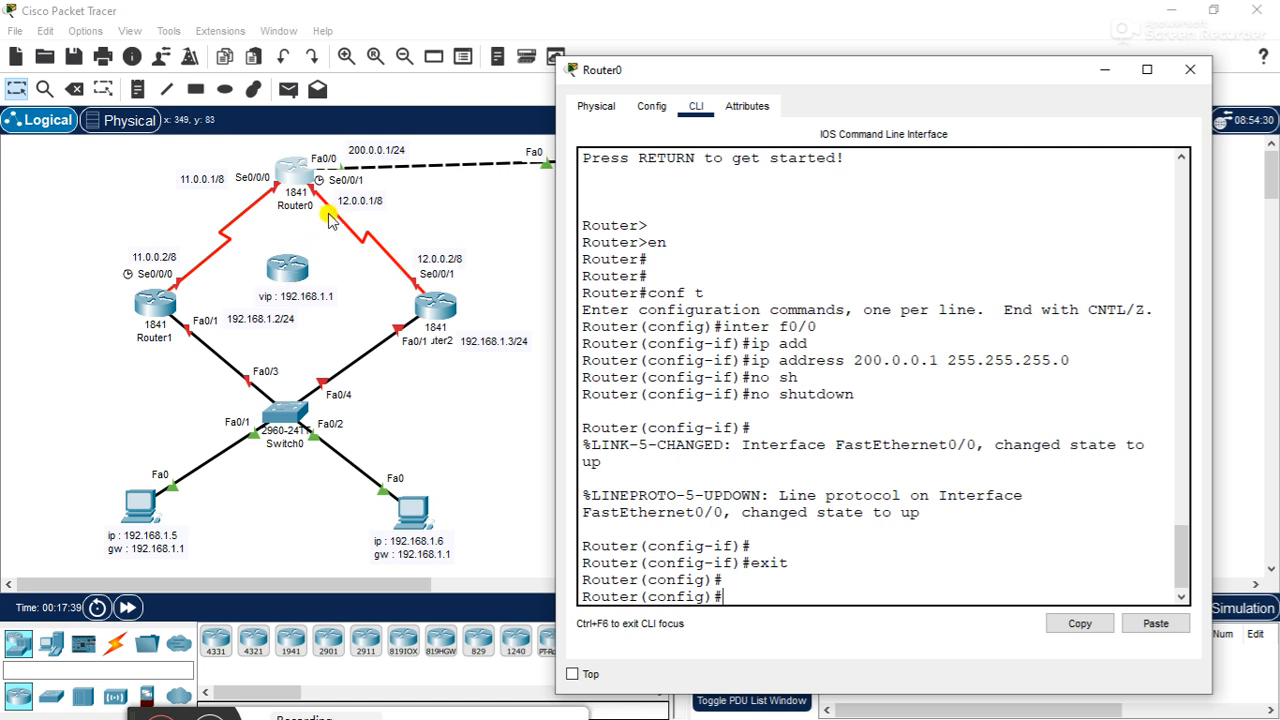
- Assign IP address 11.0.0.1 with mask 255.0.0.0 to Router0's serial interface s0/0/0
type("inter s")
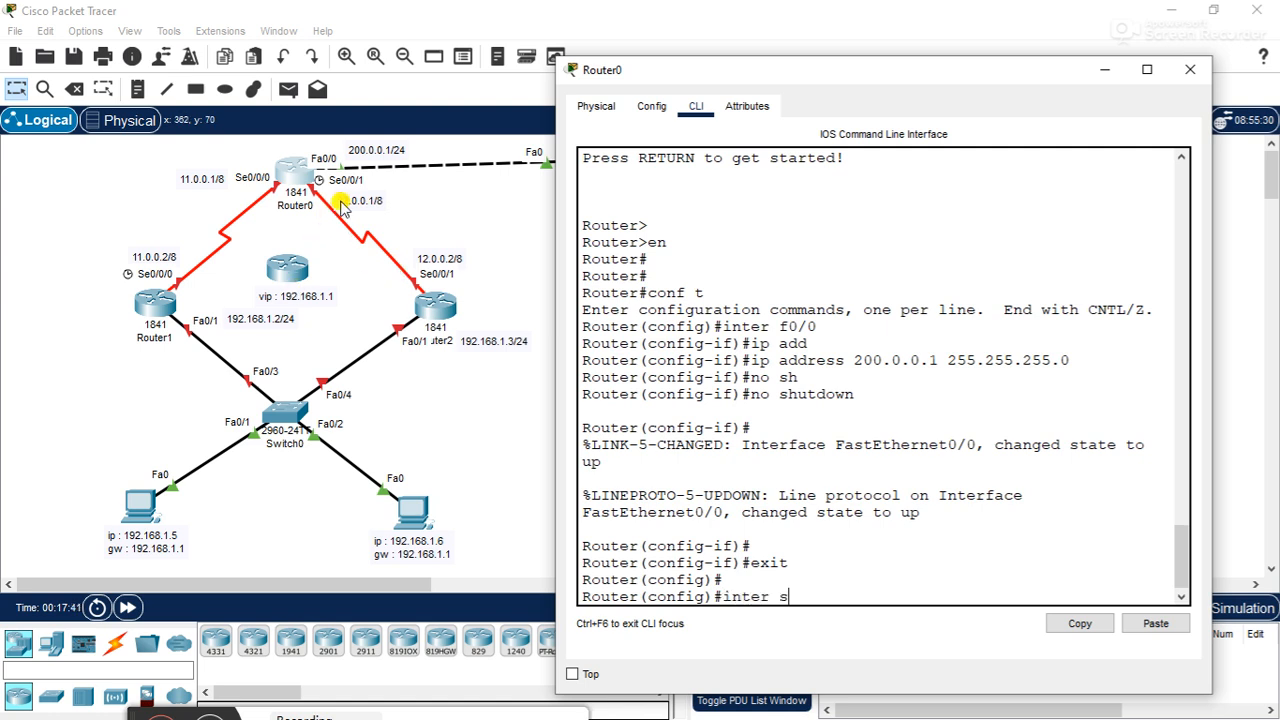
type("0/0/0")
key("Return")
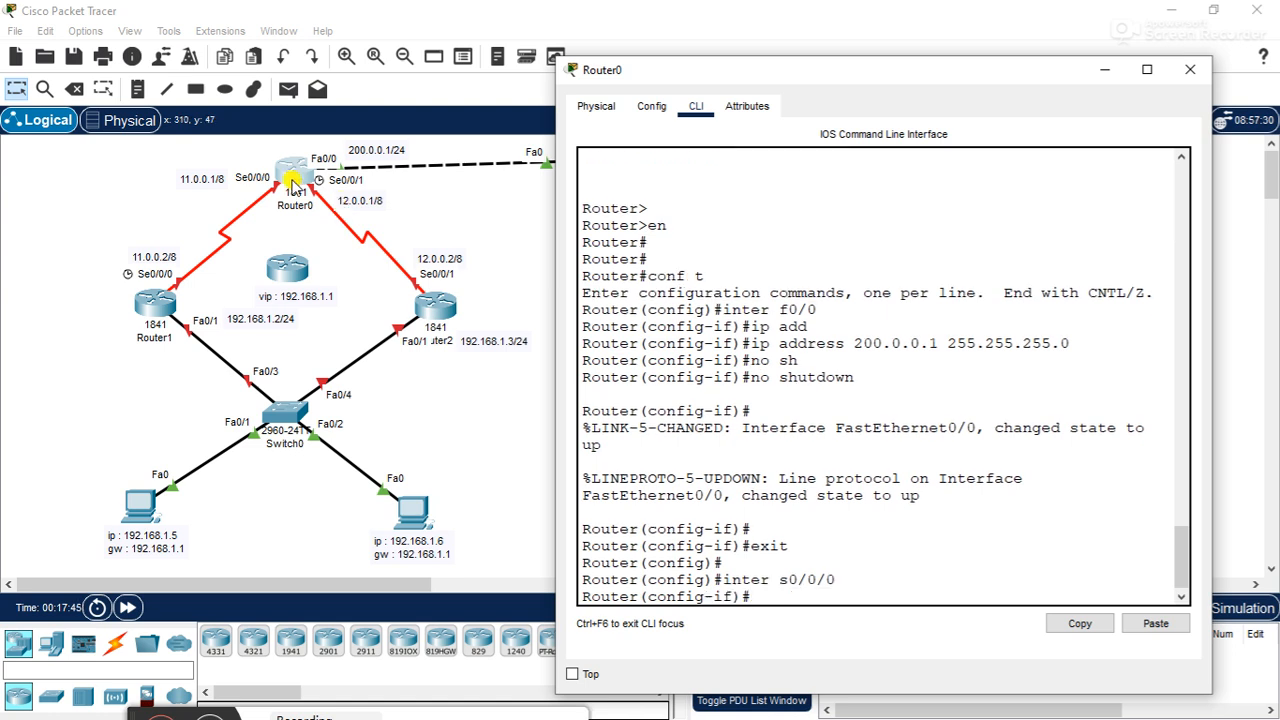
type("ip add")
key("Tab")
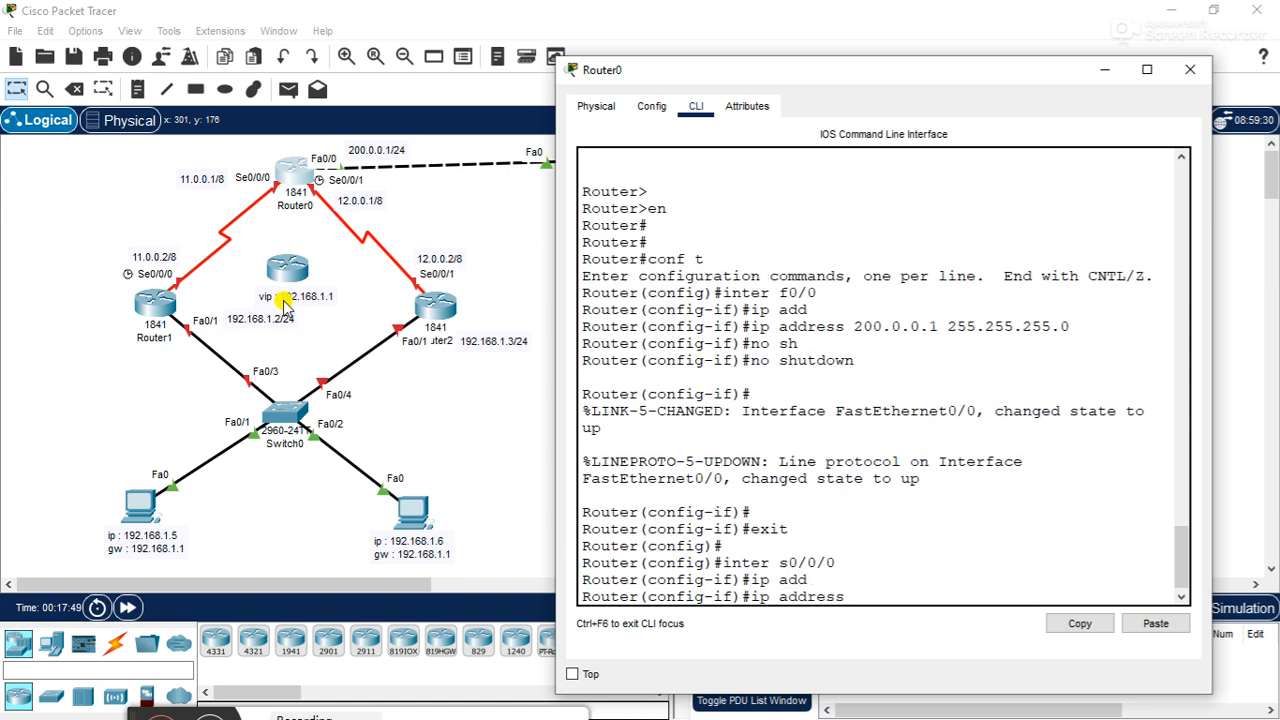
type("11")
type(".0.0.1")
type(".1 255")
type(".0.0")
type(".0")
key("Return")
- Enable Router0's serial interface s0/0/0 with no shutdown and exit to global configuration mode
type("no s")
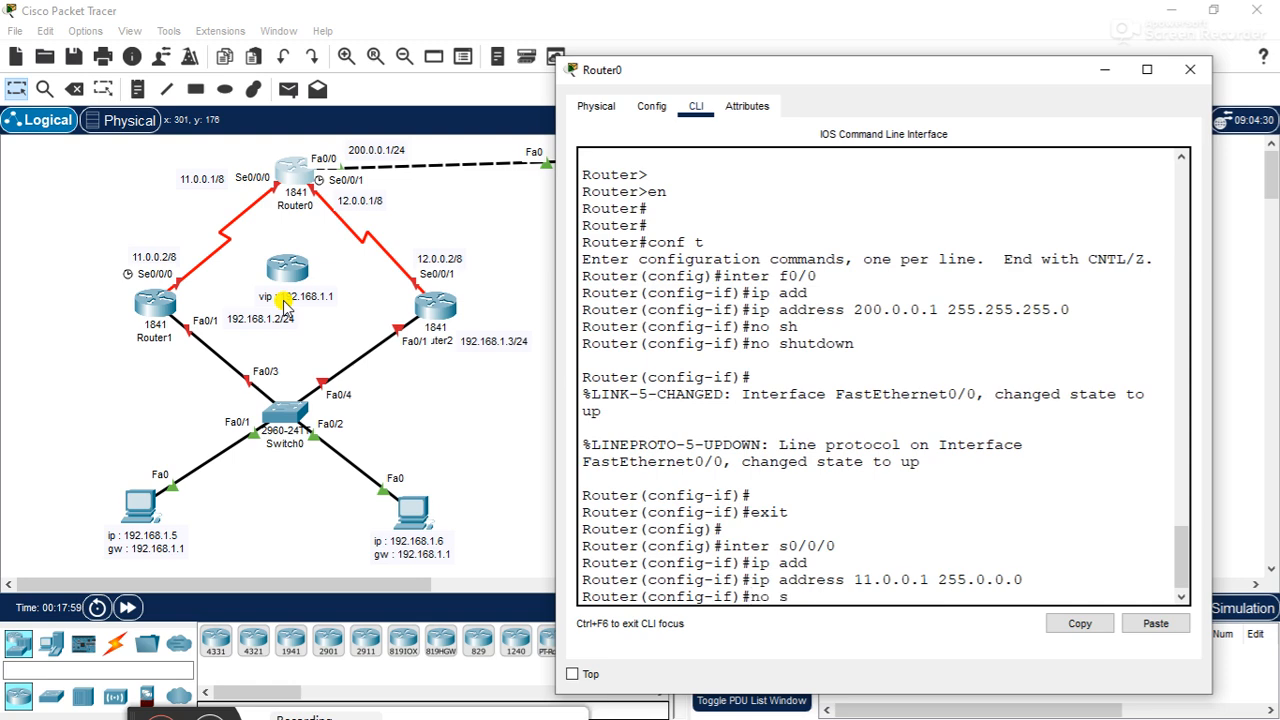
type("h")
key("Tab")
key("Return")
key("Return")
type("exi")
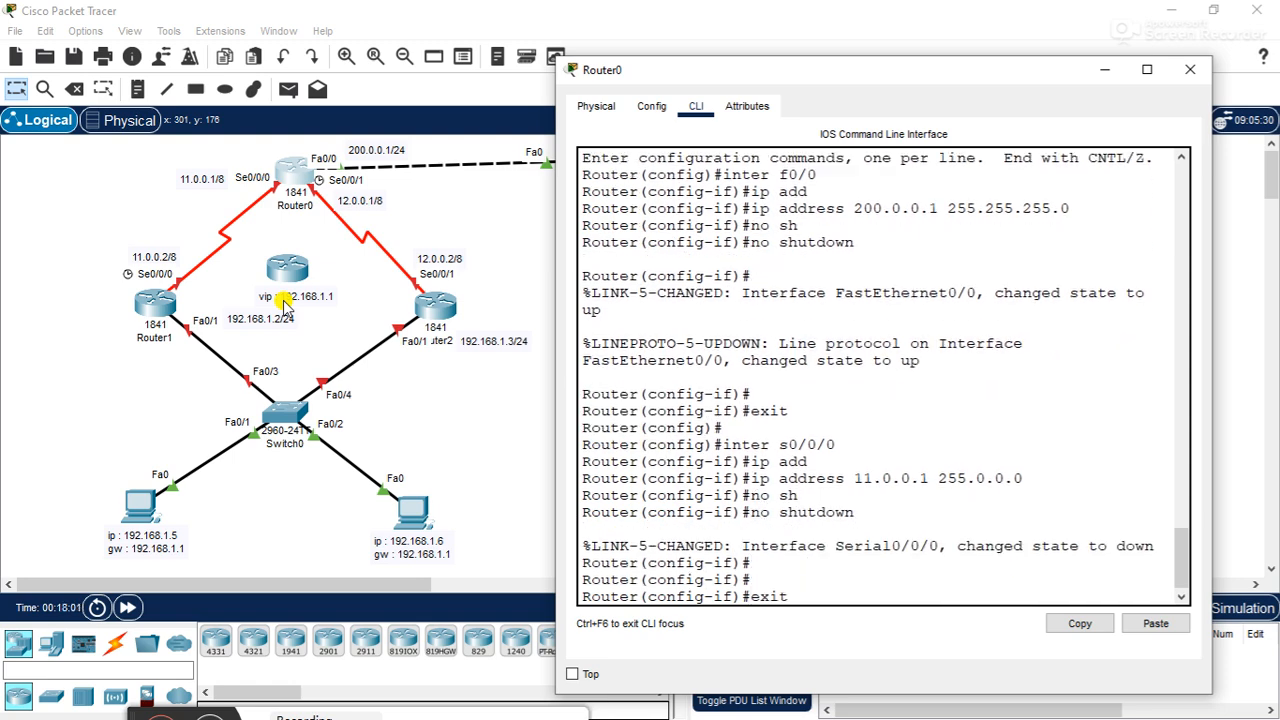
type("t")
key("Return")
key("Return")
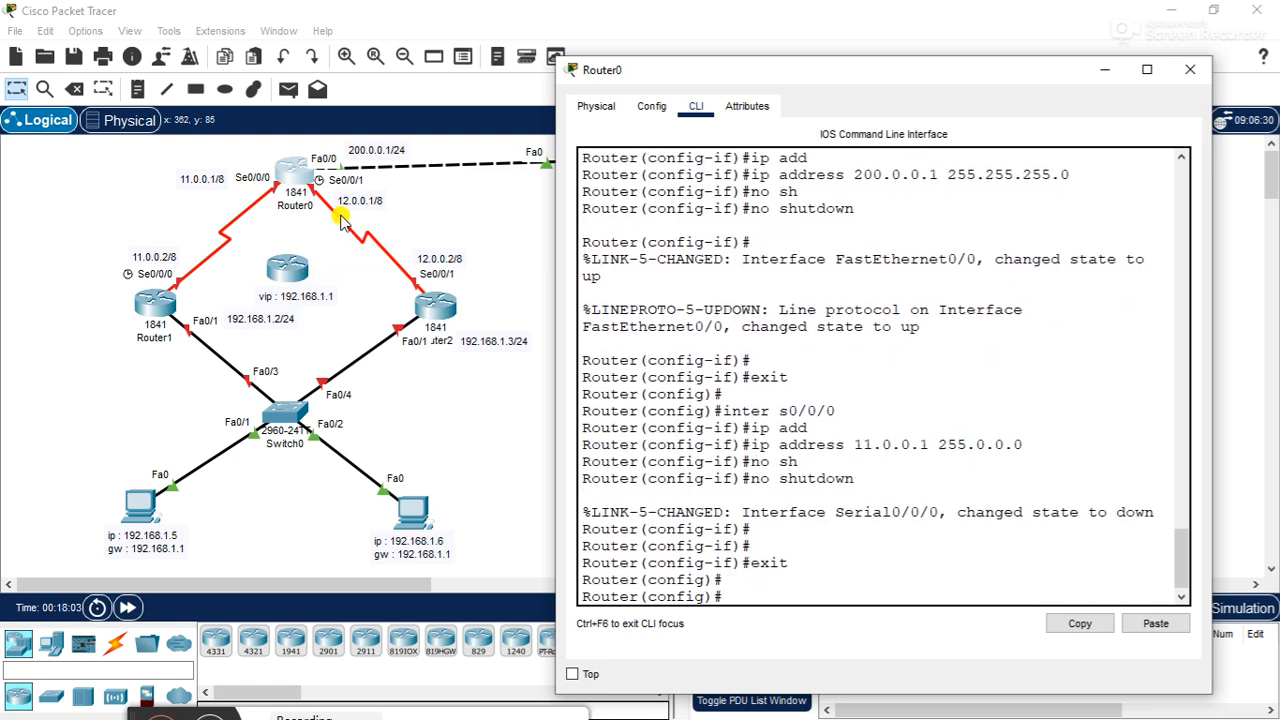
- Assign IP address 12.0.0.1 with mask 255.0.0.0 to Router0's serial interface s0/0/1
type("inter s0/0/1")
key("Return")
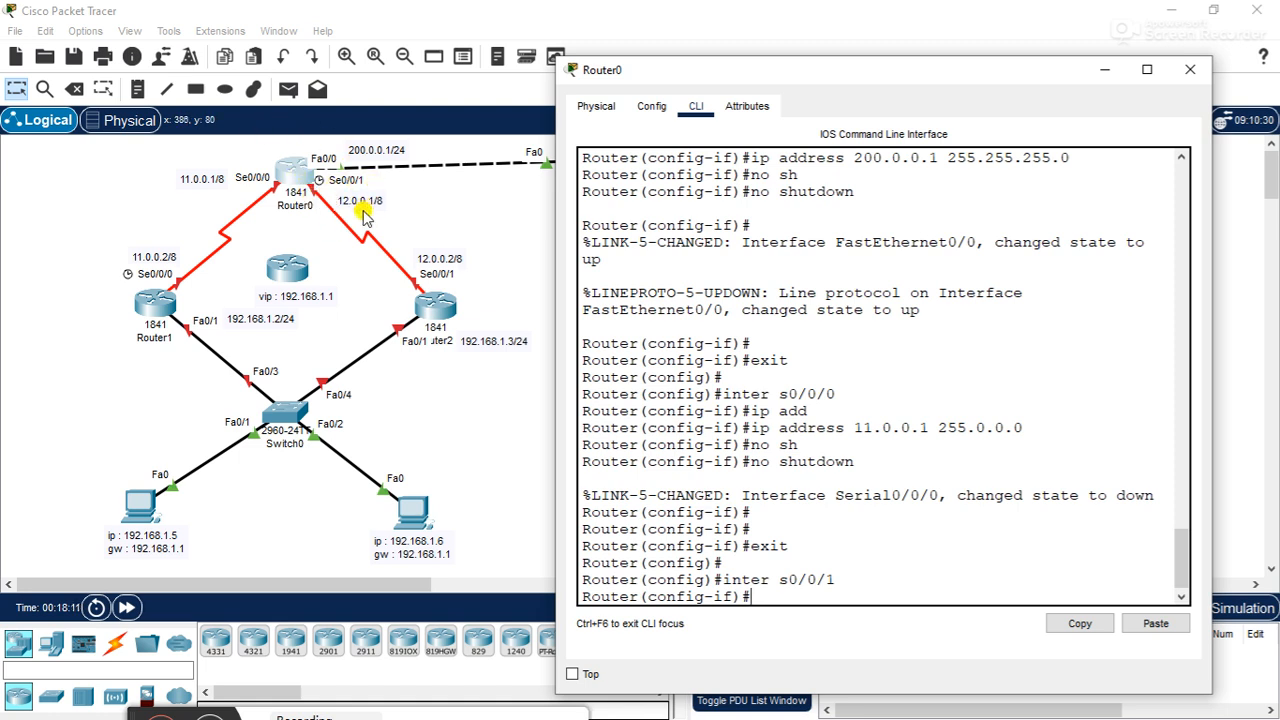
type("ip add")
key("Tab")
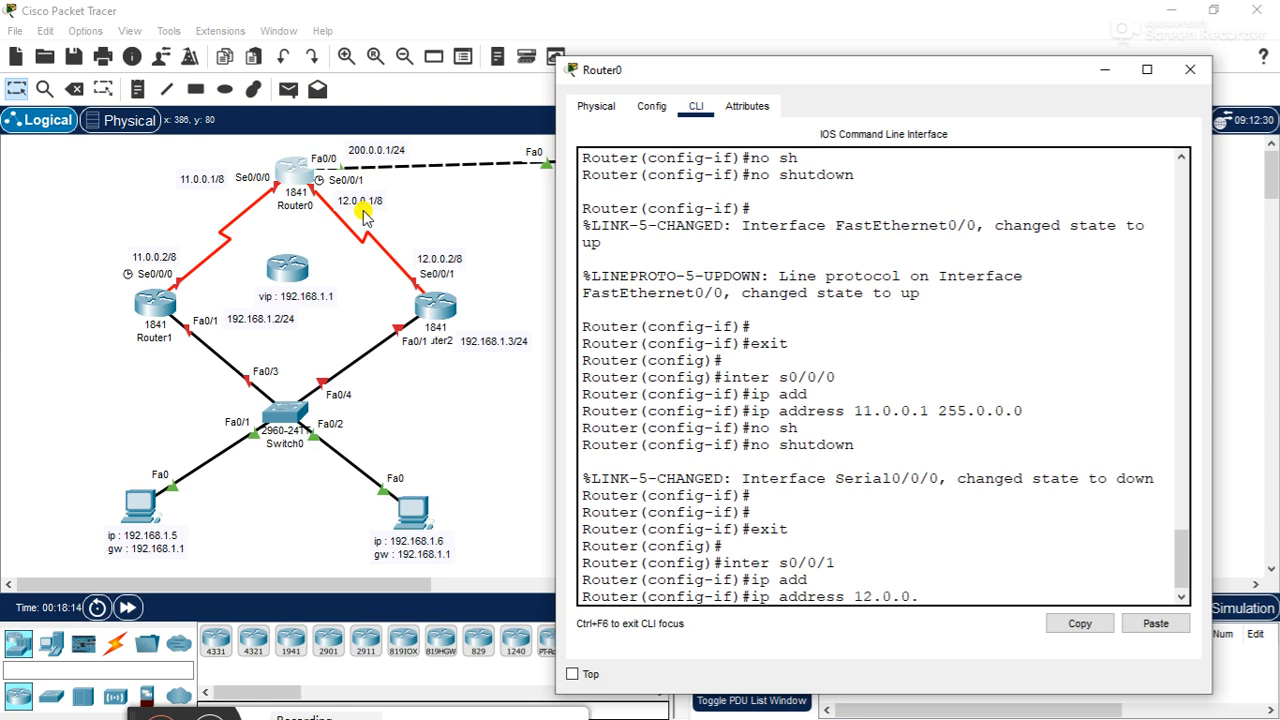
type("12.0.0.1 255.0.00")
type("0")
key("Return")
- Enable Router0's serial interface s0/0/1 with no shutdown and close the router's window
type("no sh")
key("Tab")
key("Return")
key("Return")
key("Return")
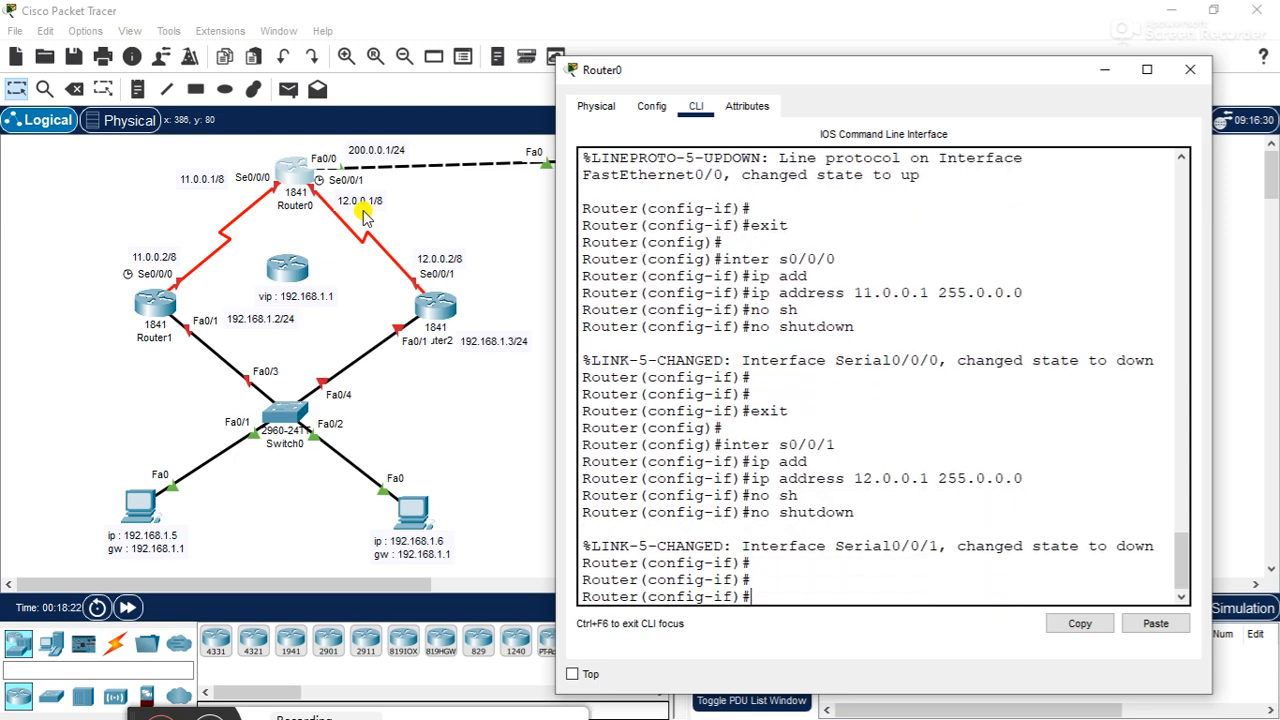
left_click(1188, 69)
- Open Router2's command line beside the topology and decline the initial configuration dialog with n
left_click(443, 307)
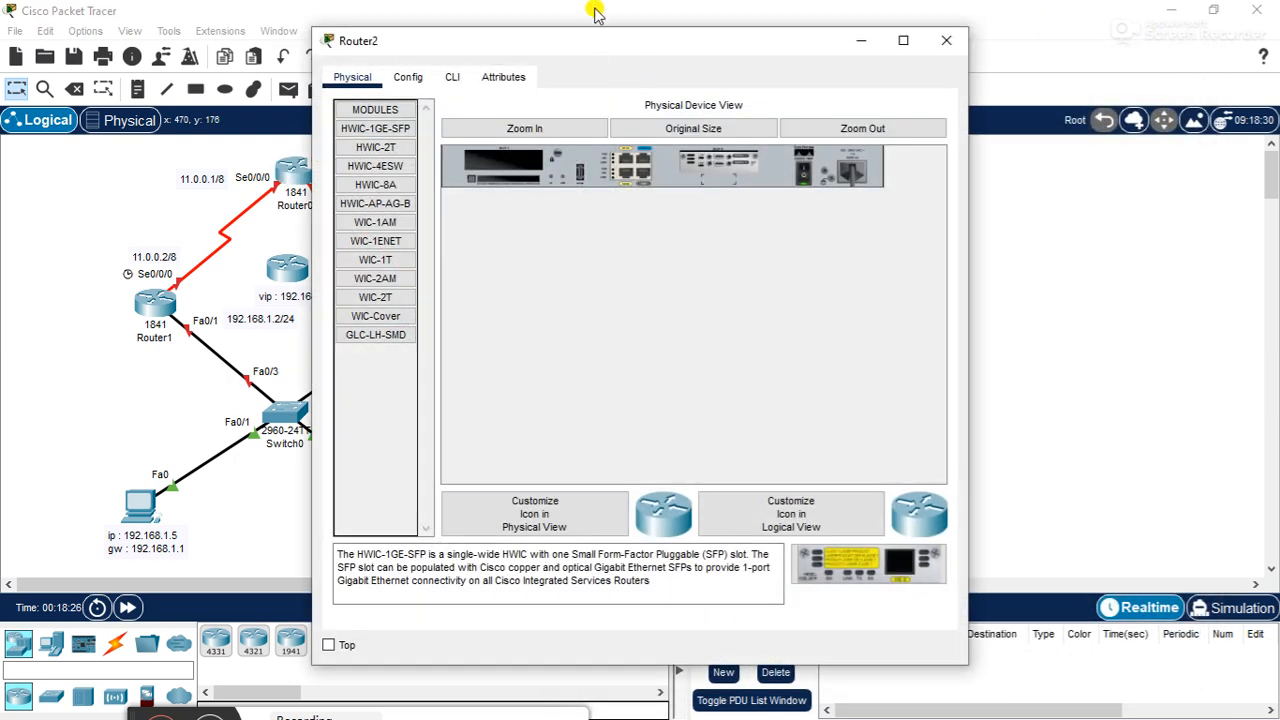
left_click_drag(586, 30, 828, 62)
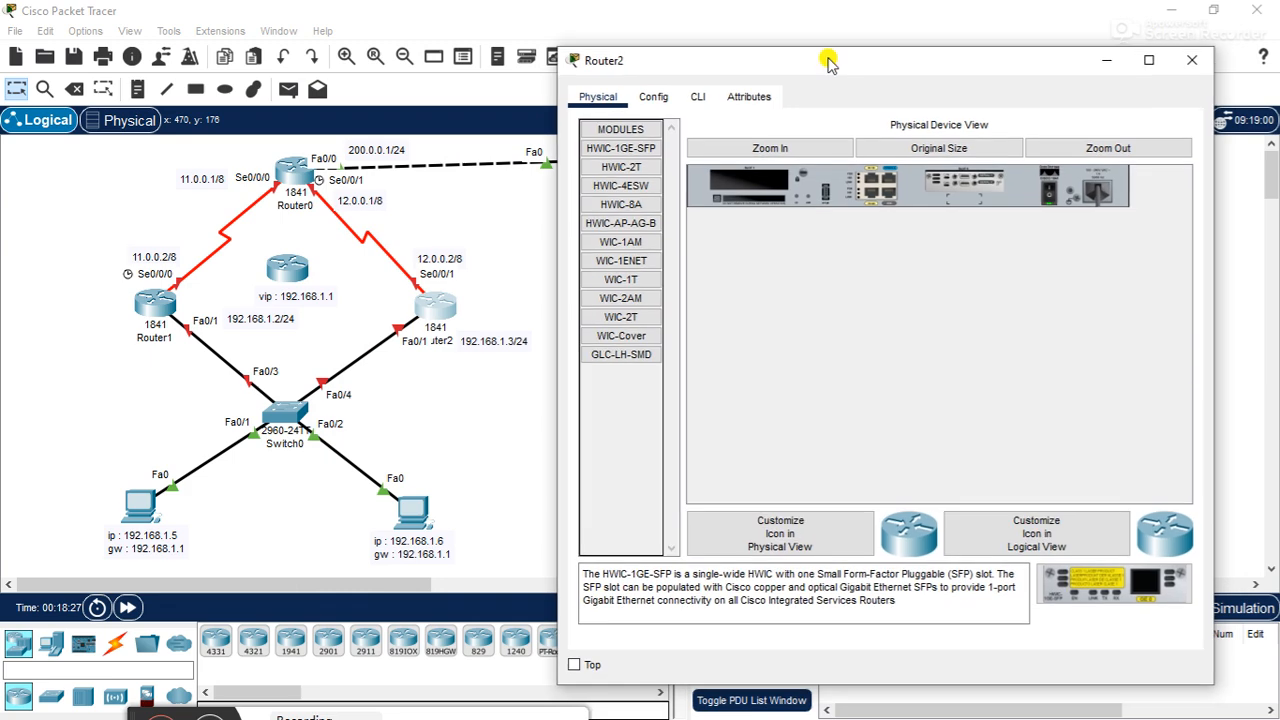
left_click(698, 96)
type("n")
key("Return")
key("Return")
- Enter privileged mode on Router2 with en and global configuration mode with conf t
type("en")
key("Return")
type("conf t")
key("Return")
- Assign IP address 12.0.0.2 with mask 255.0.0.0 to Router2's serial interface s0/0/1
type("ointer")
key("BackSpace")
key("BackSpace")
key("BackSpace")
key("BackSpace")
key("BackSpace")
key("BackSpace")
type("inter s0/0/1")
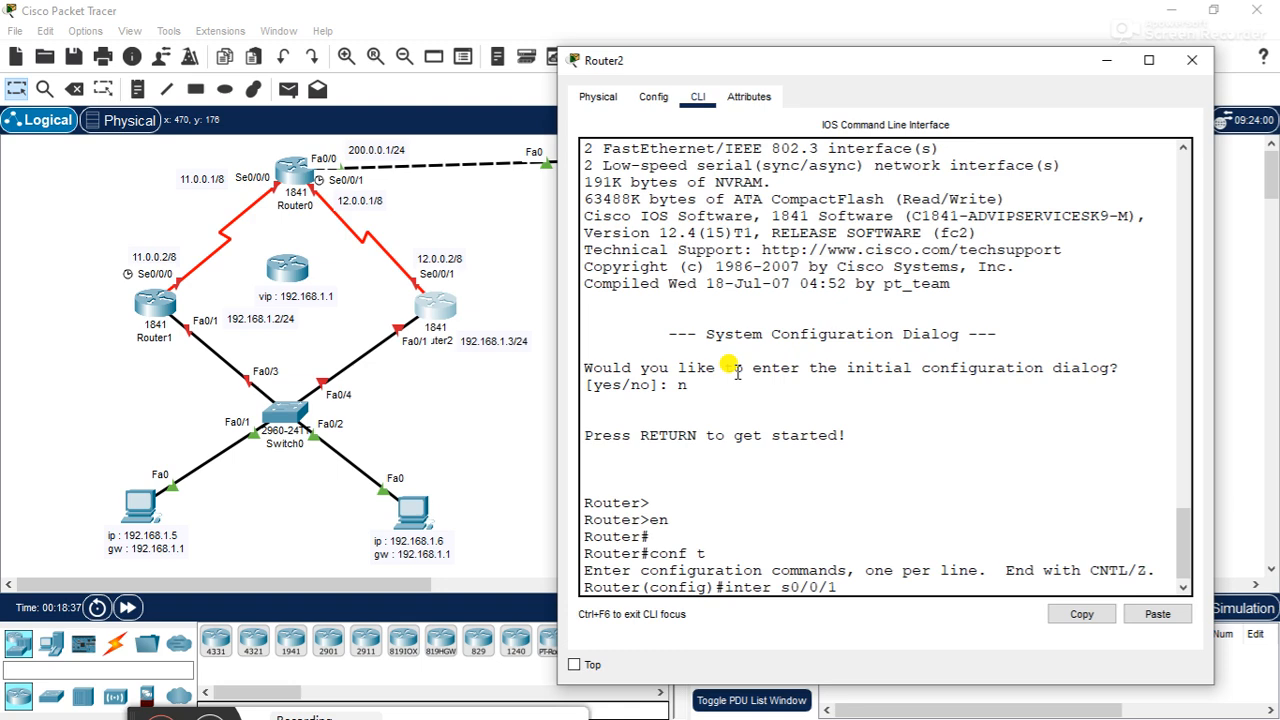
key("Return")
type("ip add")
key("Tab")
type("12.0.0.2 25")
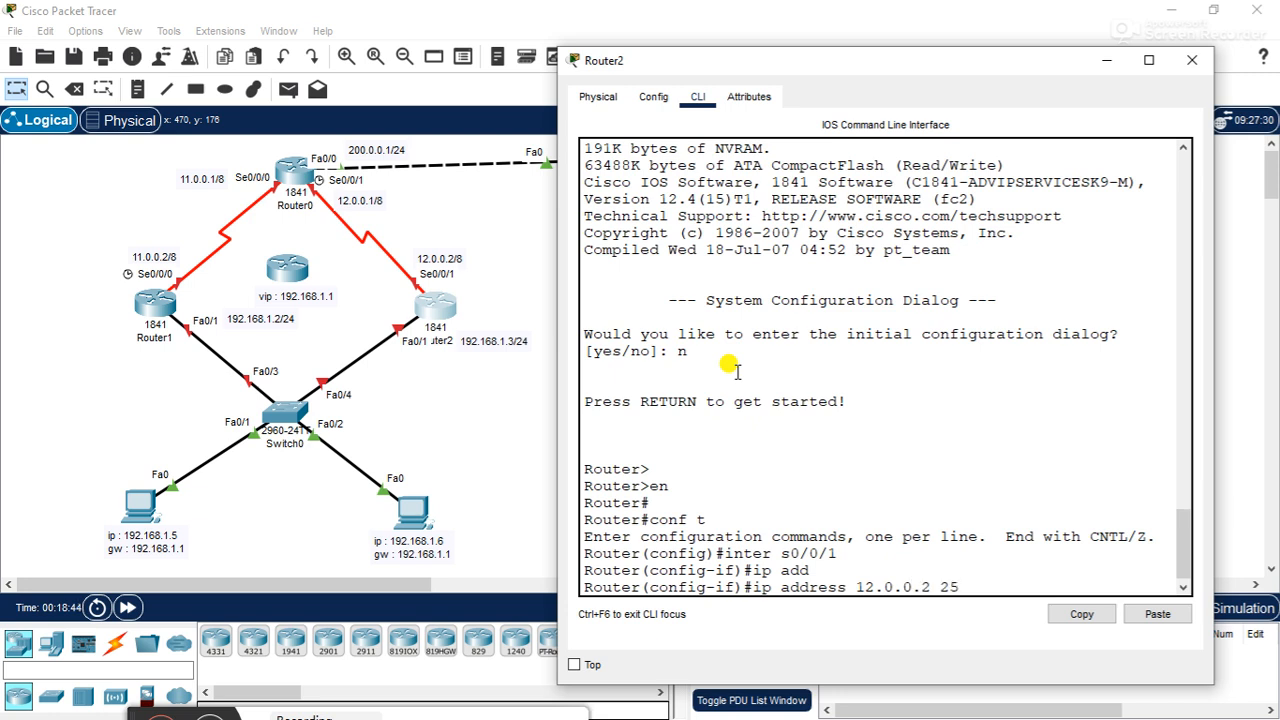
type("5.0.00.0")
key("Return")
- Enable Router2's serial interface s0/0/1 with no shutdown
type("no sh")
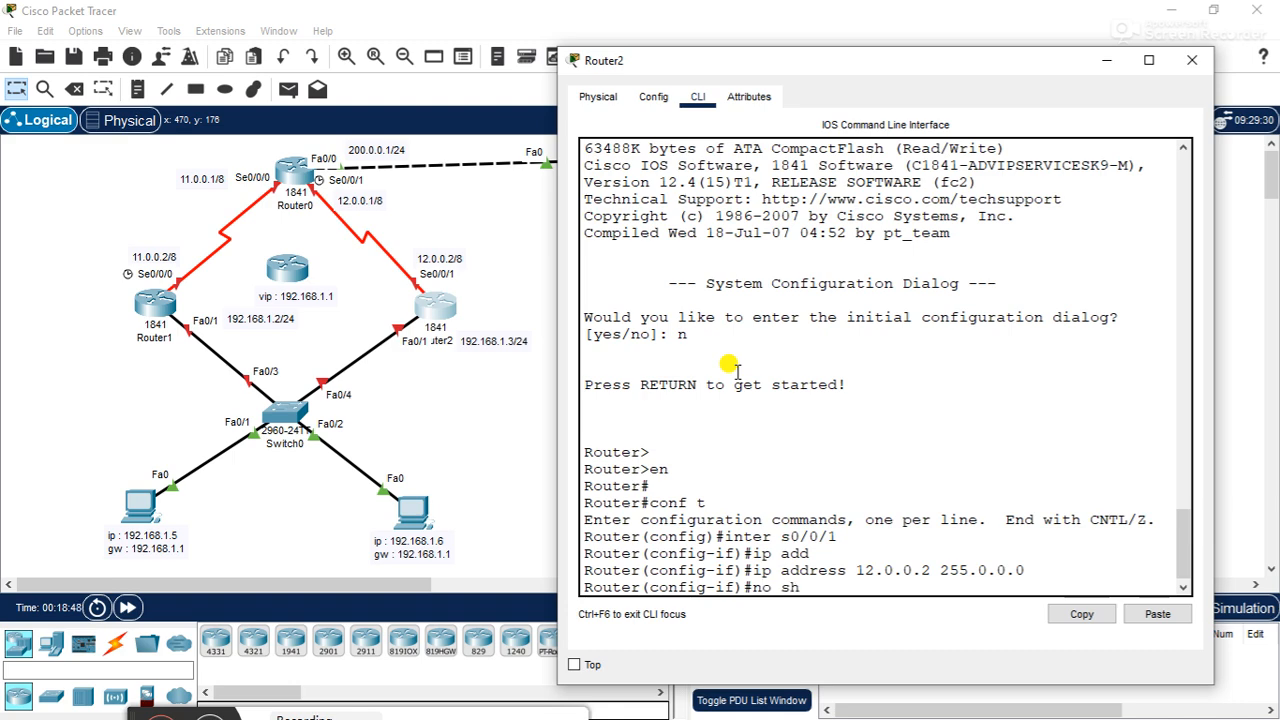
key("Tab")
key("Return")
key("Return")
key("Return")
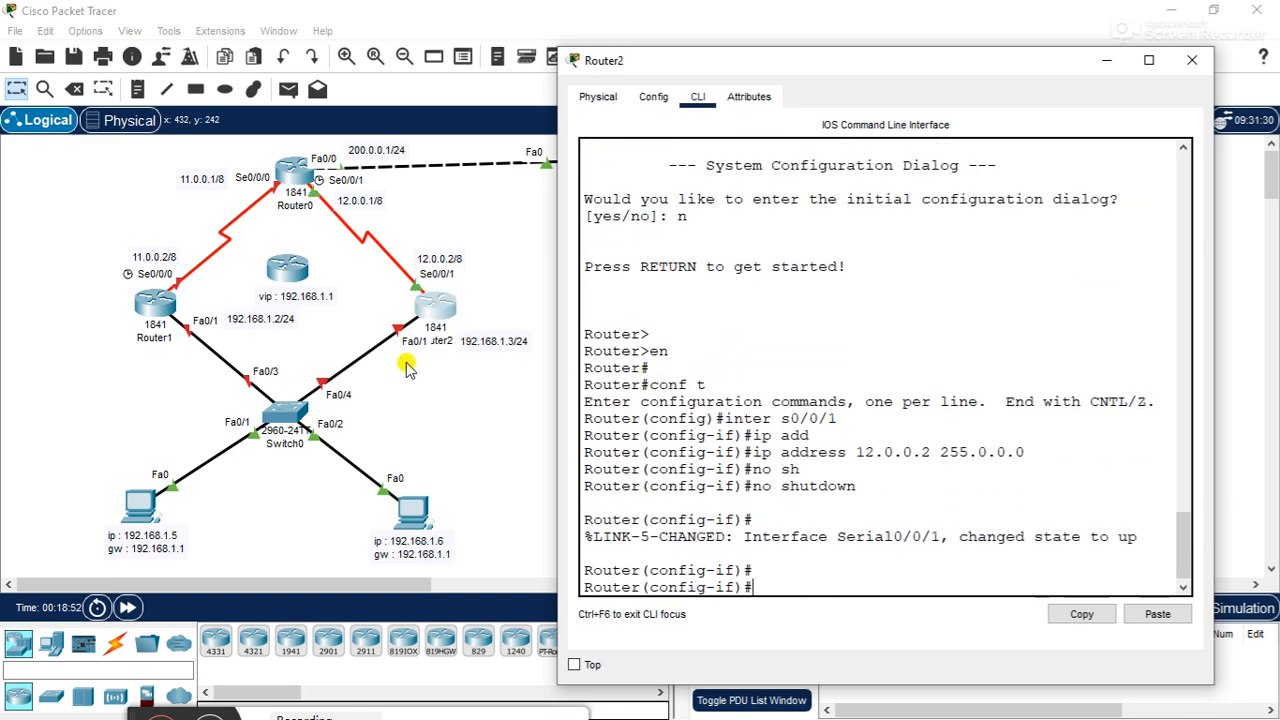
- Enter interface configuration mode for Router2's FastEthernet port with inter f0/1
type("inter f0/1")
key("Return")
type("ip ")
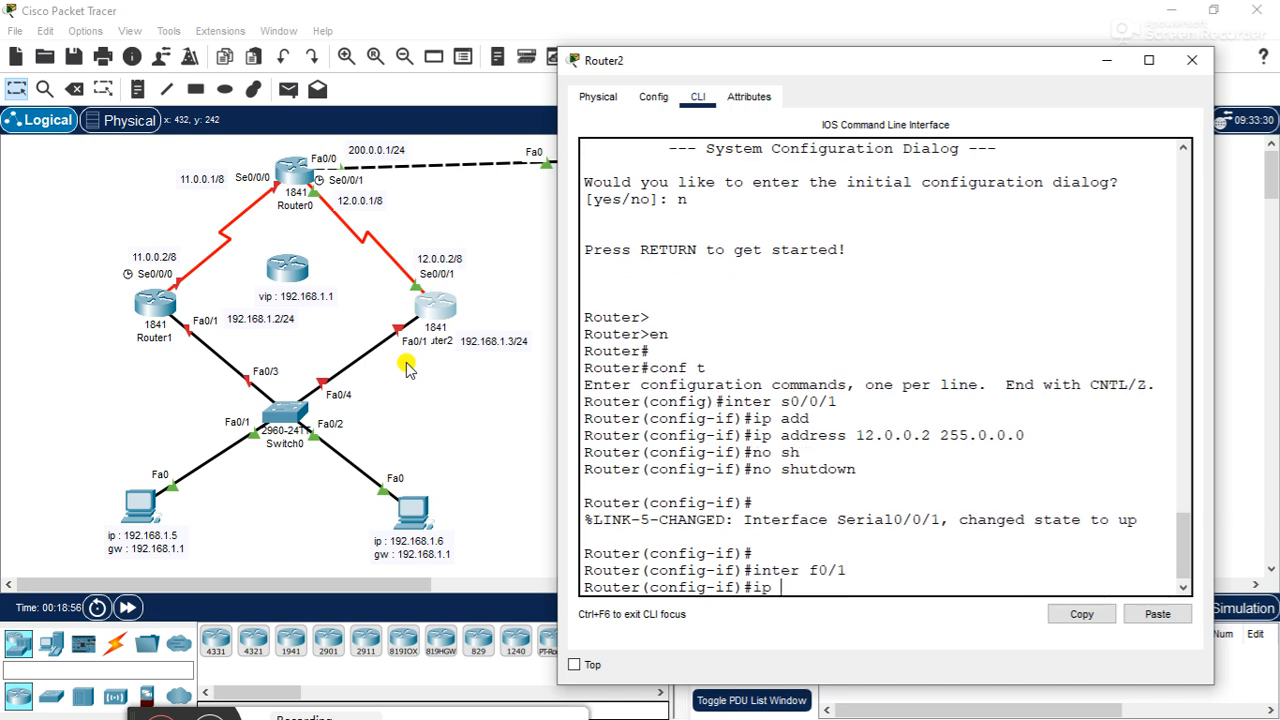
type("address")
key("Return")
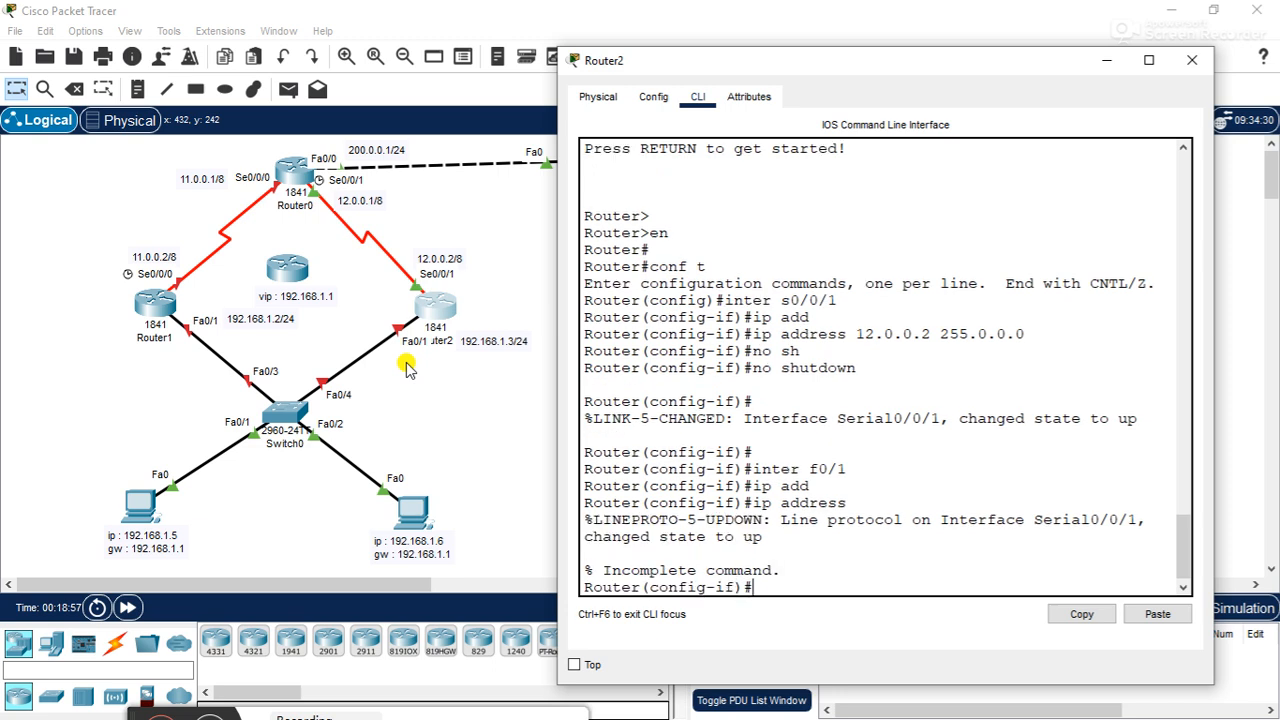
key("Up")
key("Up")
key("Return")
key("Up")
key("Return")
- Assign IP address 192.168.1.3 with mask 255.255.255.0 to Router2's f0/1 interface
type("ip add")
key("Tab")
type("192.16")
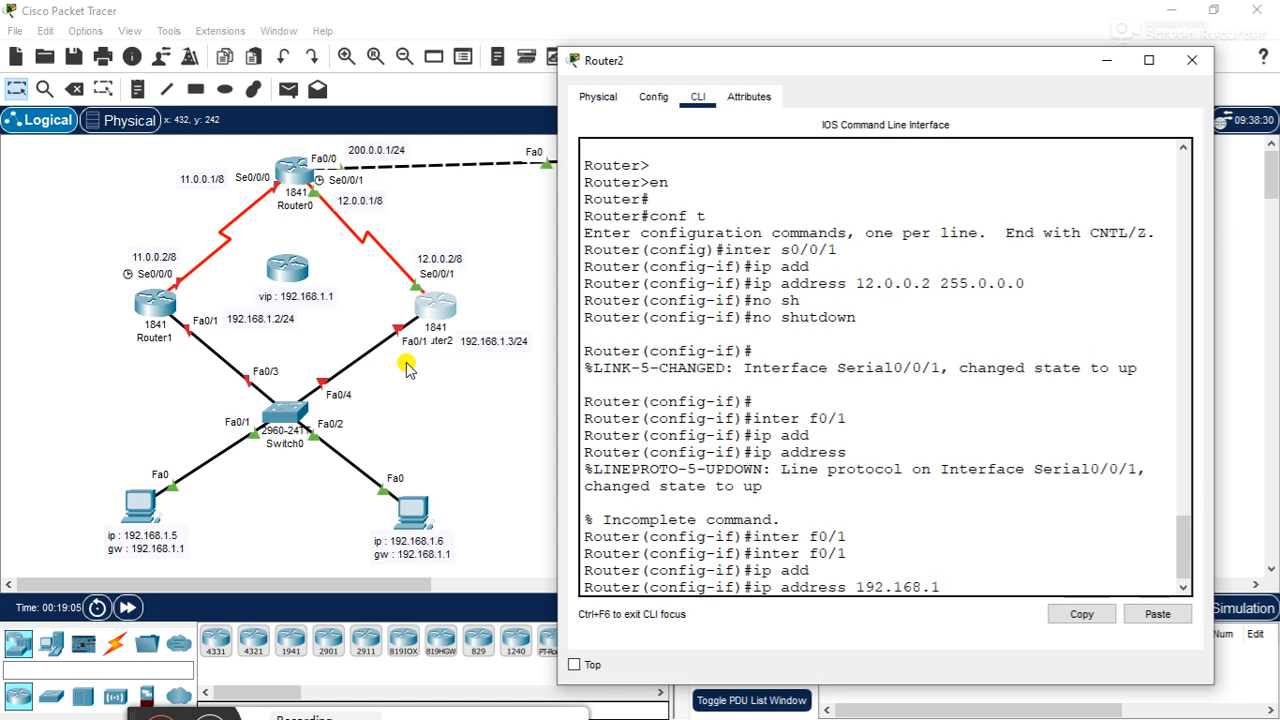
type("8.1.3 255.255.255.0")
key("Return")
- Enable Router2's f0/1 interface with no shutdown and close Router2's window
type("no sh")
key("Tab")
key("Return")
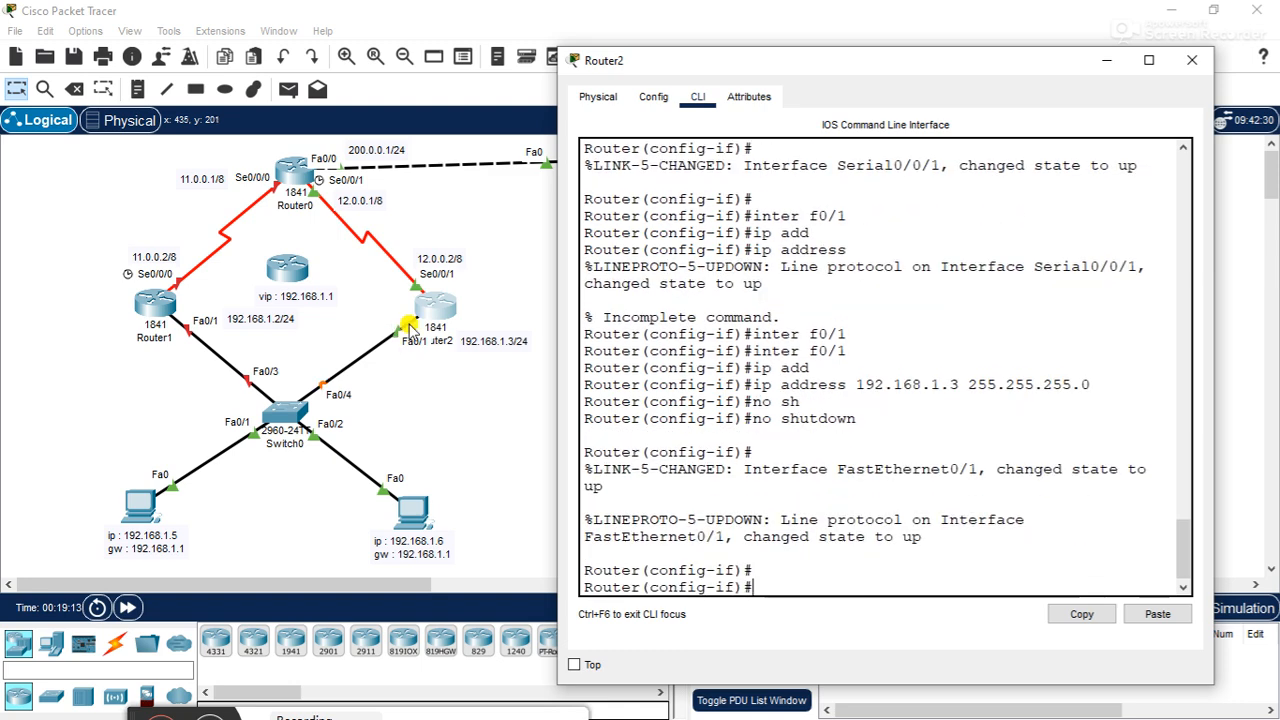
left_click(1193, 62)
- Open Router1's command line beside the topology and decline the initial configuration dialog with n
left_click(150, 310)
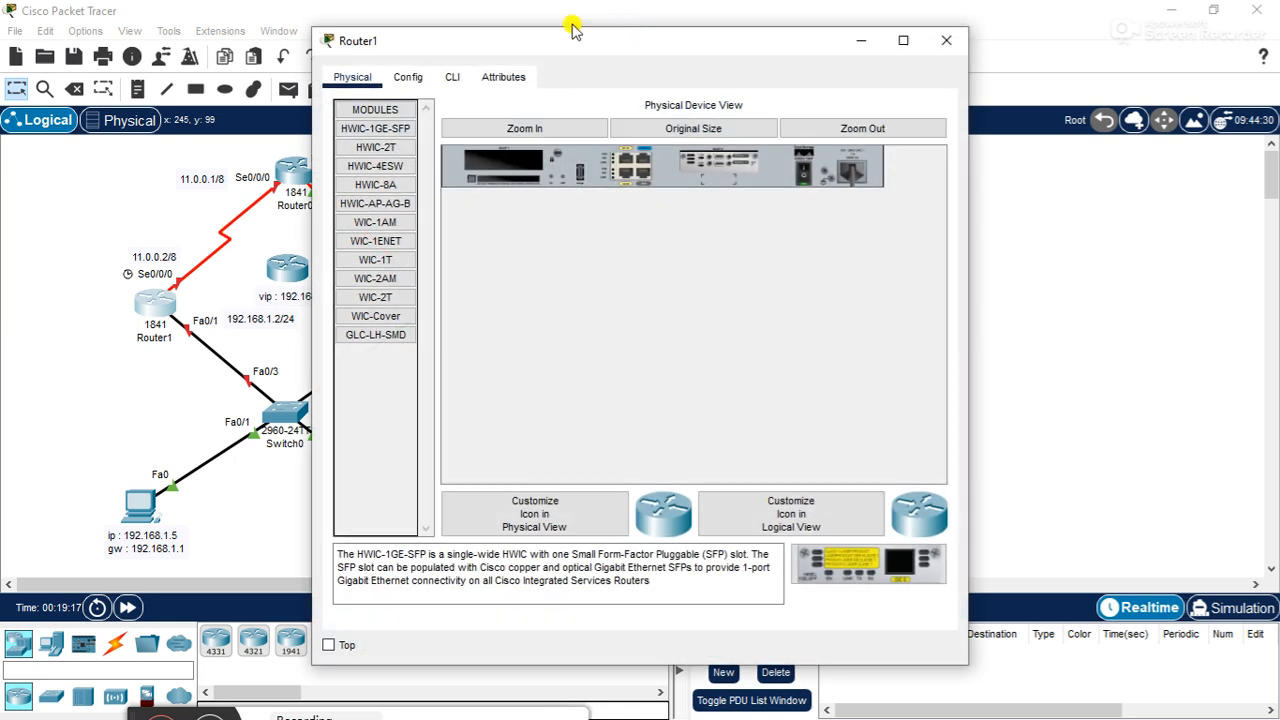
left_click_drag(563, 34, 870, 80)
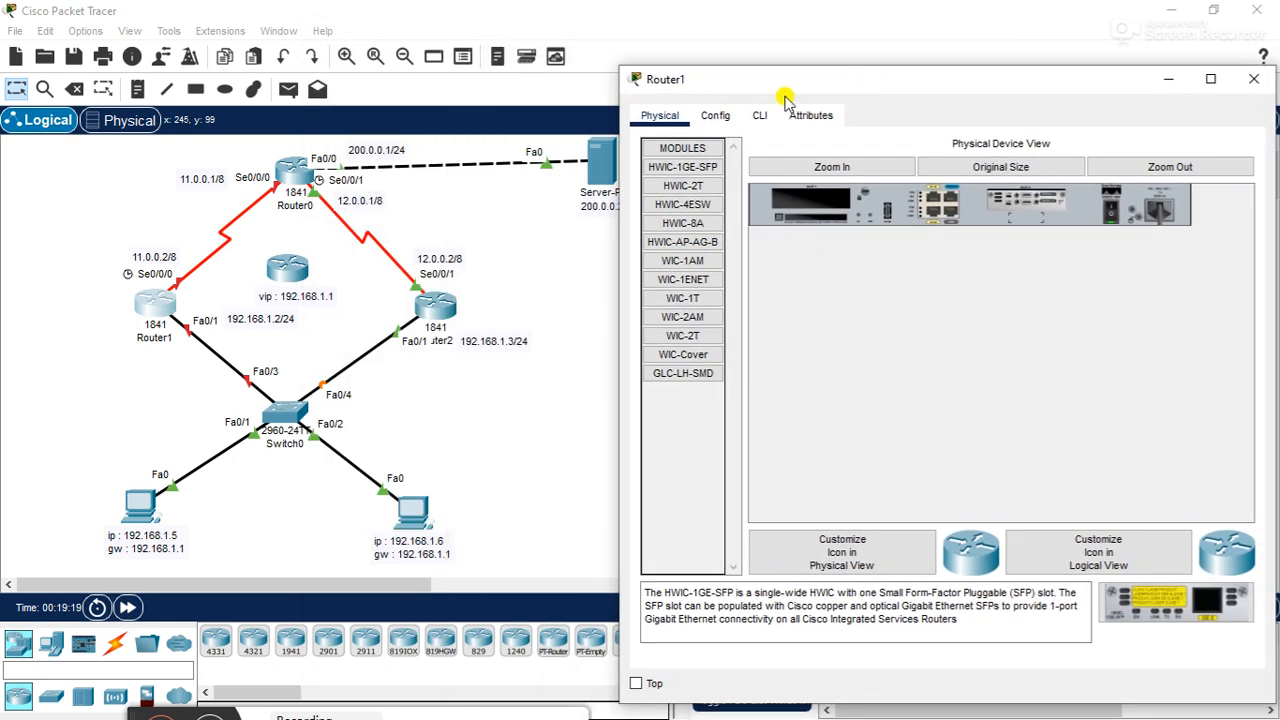
left_click(760, 118)
type("n")
key("Return")
key("Return")
- Enter privileged mode on Router1 with en and global configuration mode with conf t
key("Return")
type("en")
key("Return")
type("conf t")
key("Return")
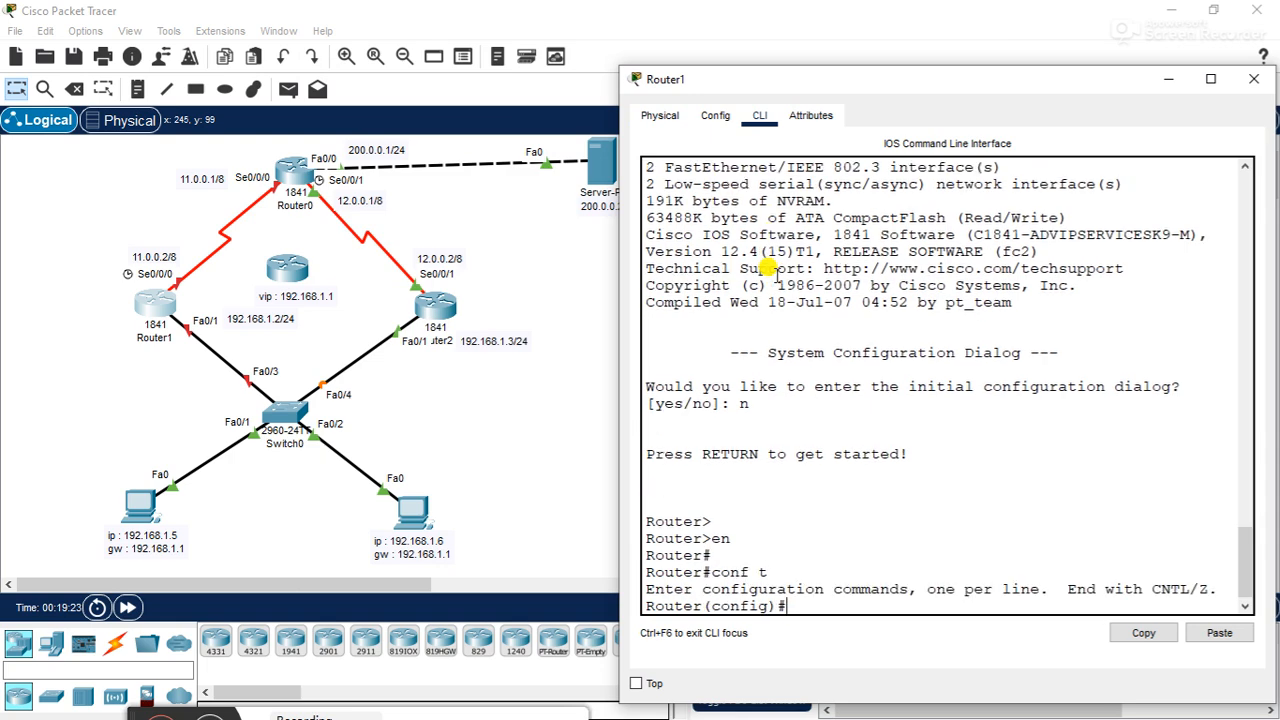
key("Return")
key("Return")
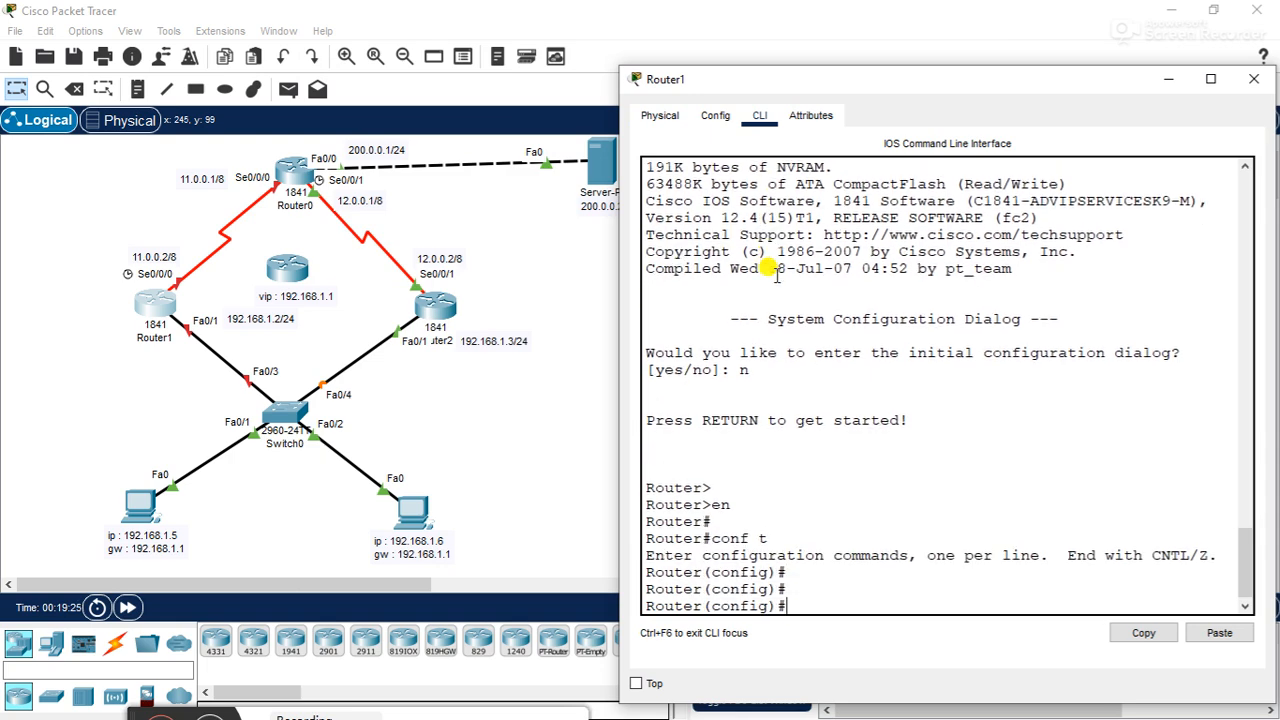
- Assign IP address 11.0.0.2 with mask 255.0.0.0 to Router1's serial interface s0/0/0
type("inter f")
key("BackSpace")
type("s0/0/0")
key("Return")
type("ip add")
key("Tab")
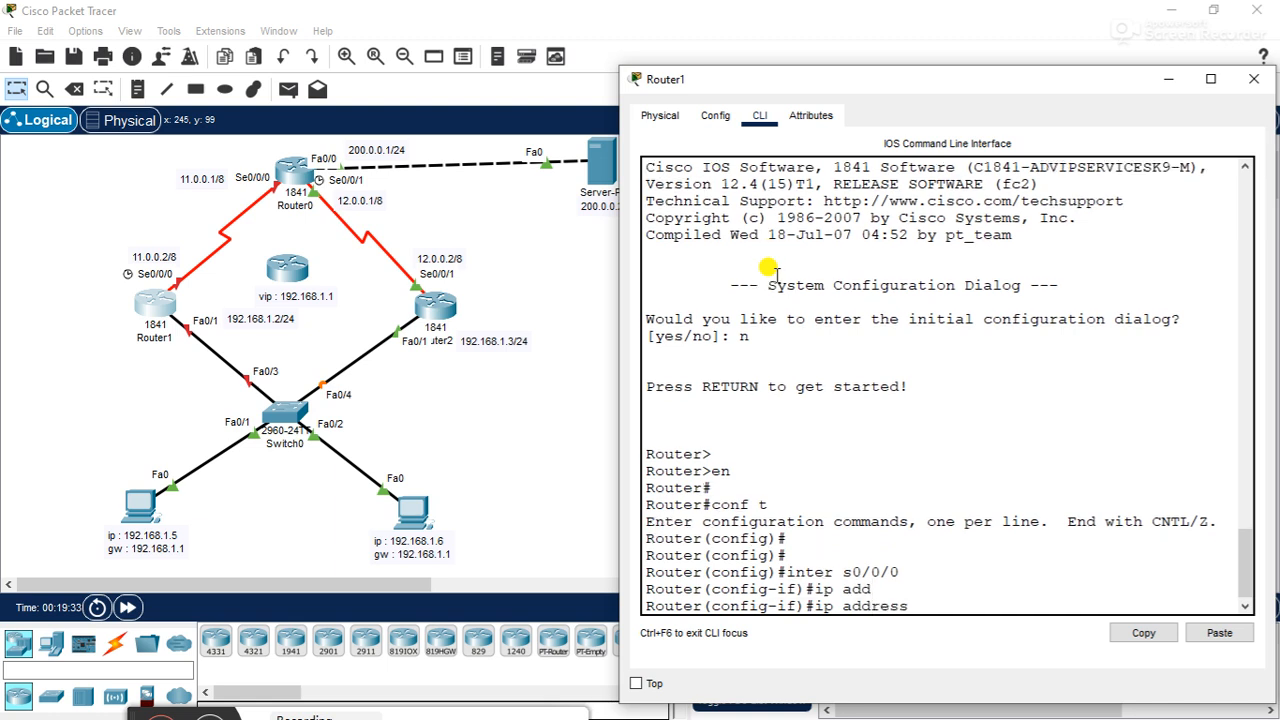
type("11.0.0.2 255.0.0.0")
key("BackSpace")
type(".0")
key("Return")
- Enable Router1's serial interface s0/0/0 with no shutdown
type("no sh")
key("Tab")
key("Return")
key("Return")
key("Return")
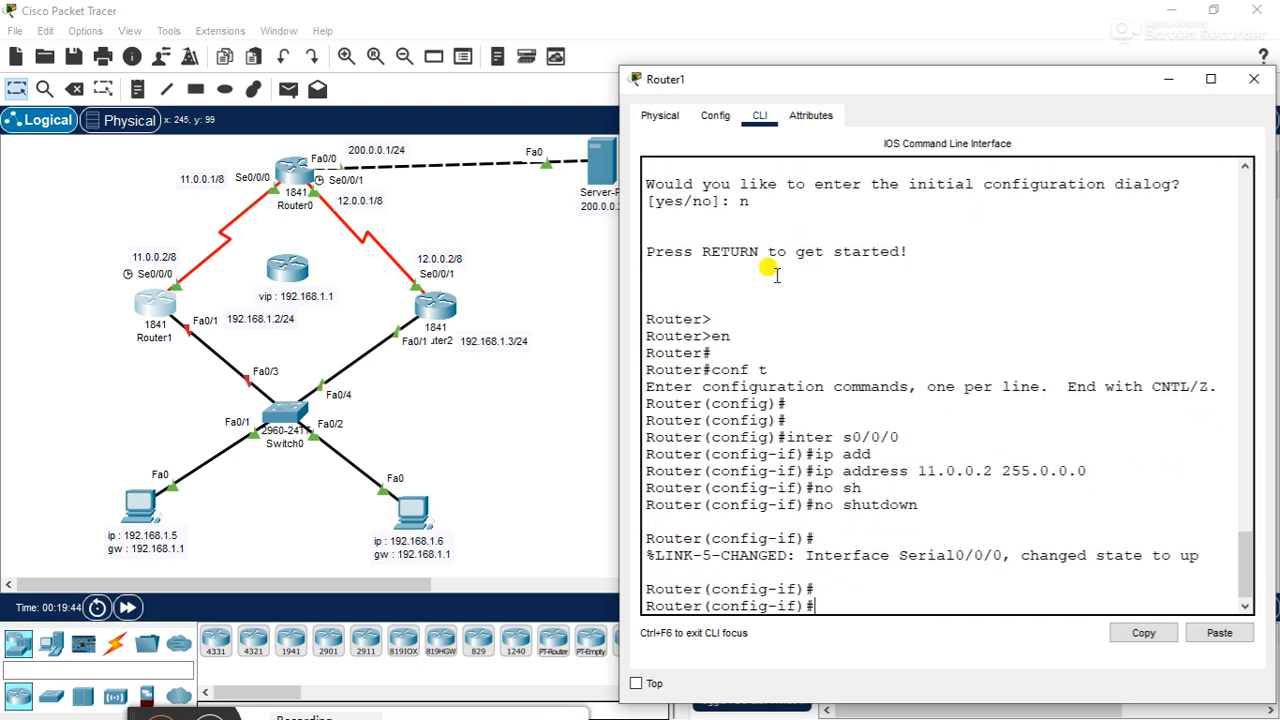
- Assign IP address 192.168.1.2 with mask 255.255.255.0 to Router1's f0/1 interface
type("int")
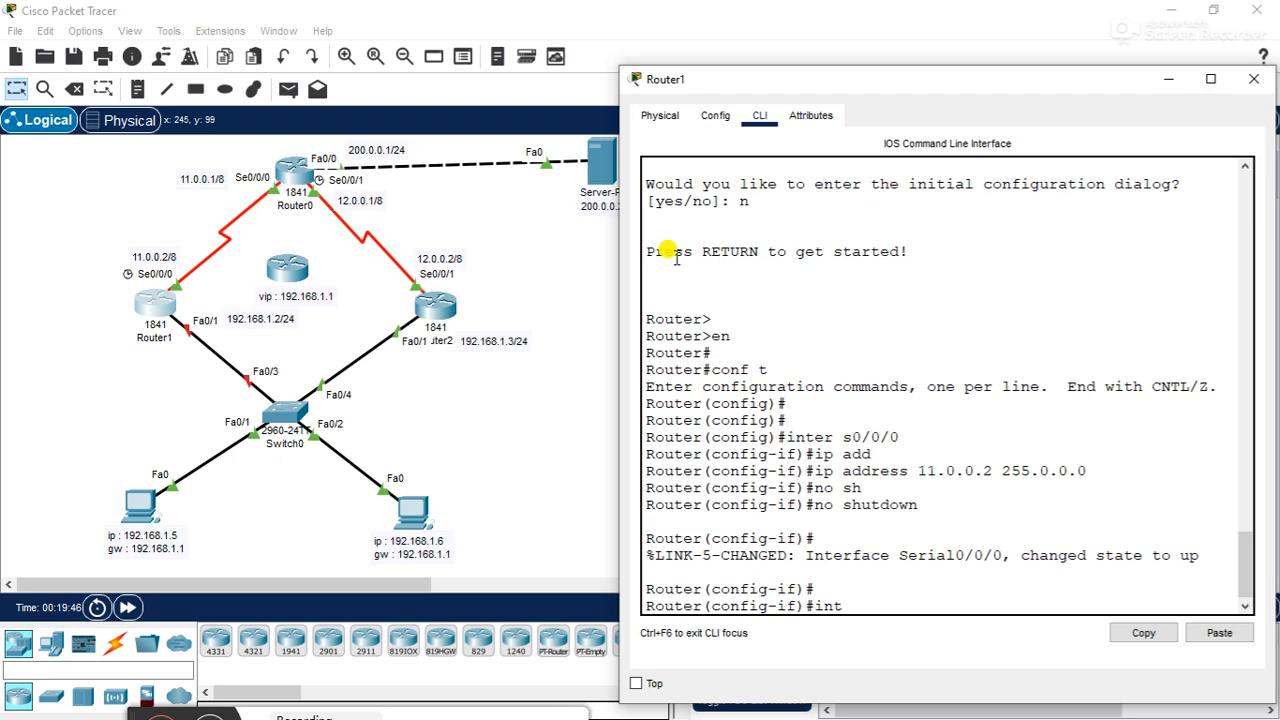
type("er f0/1")
key("Return")
type("inter f0/1")
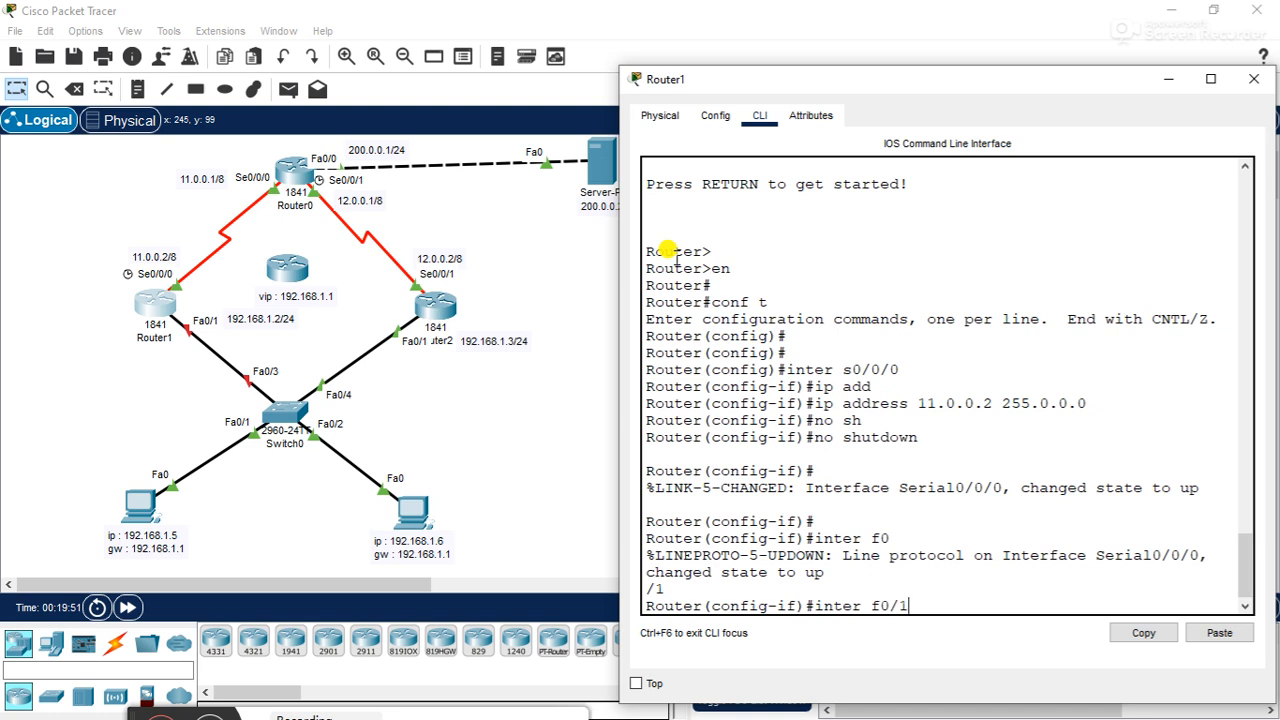
key("Return")
type("ip add")
key("Tab")
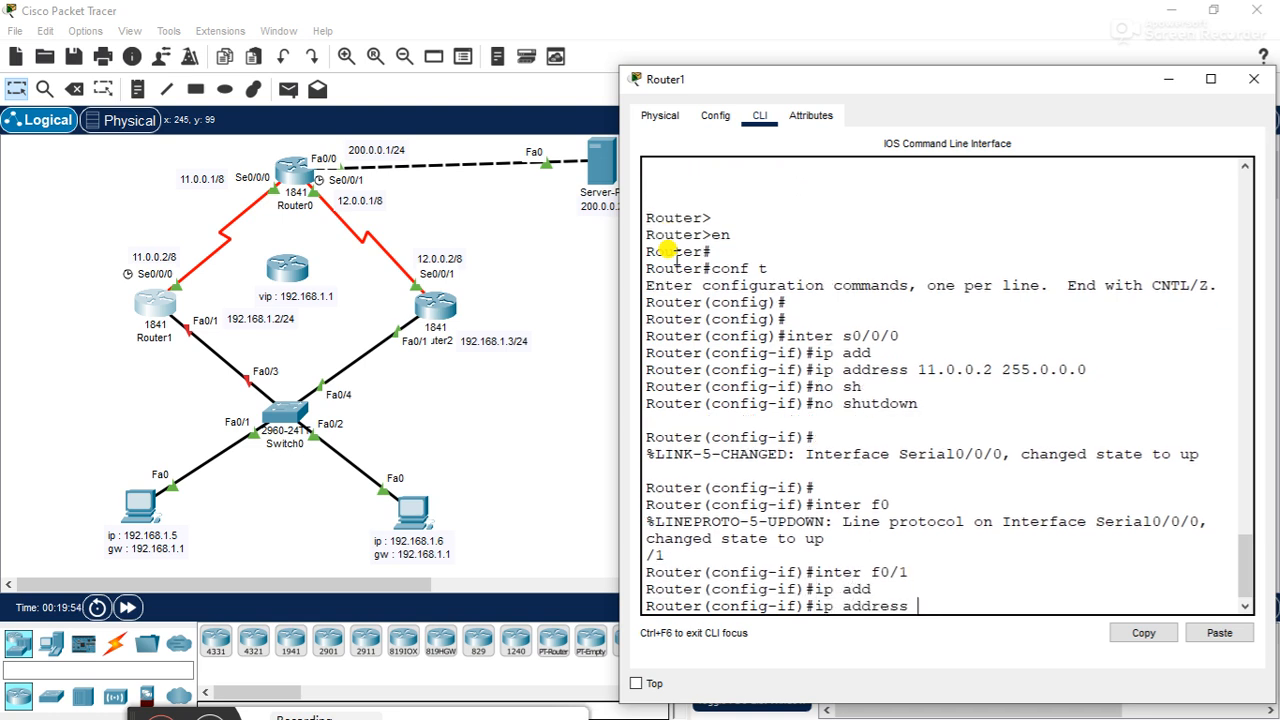
type("192.168.1.2 255")
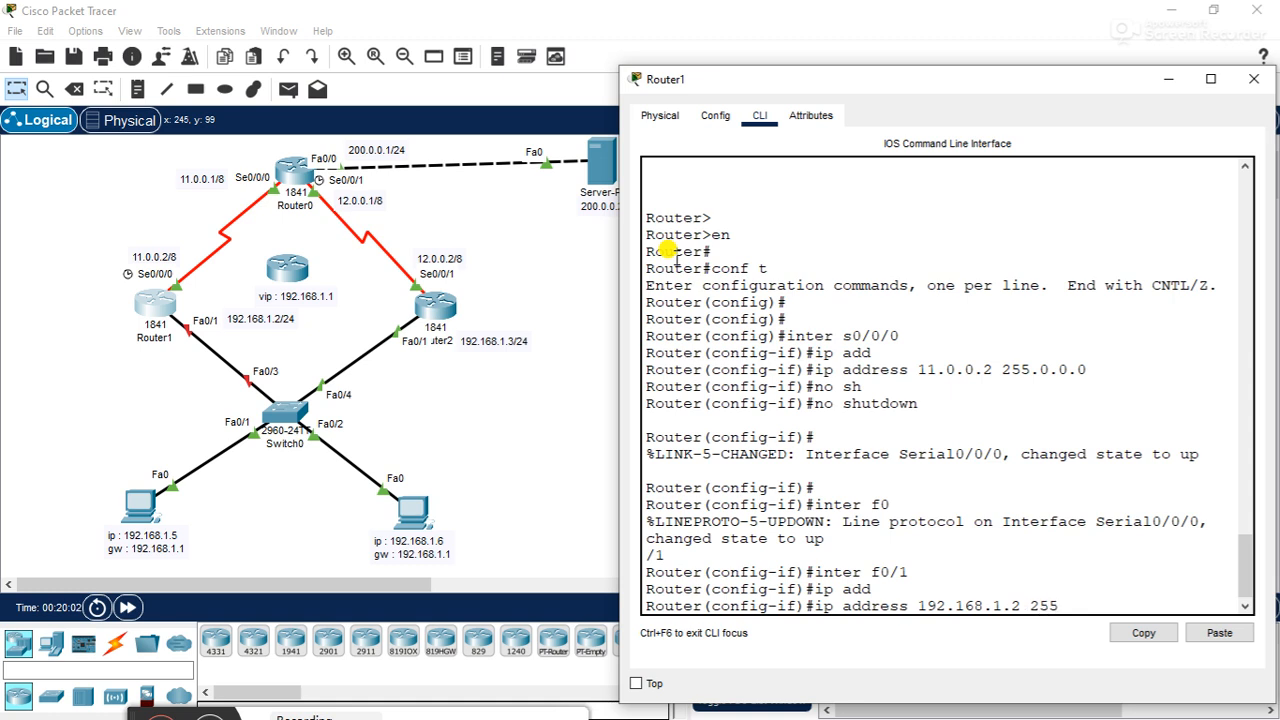
type(".255.255.0")
key("Return")
- Enable Router1's f0/1 interface with no shutdown
type("no sh")
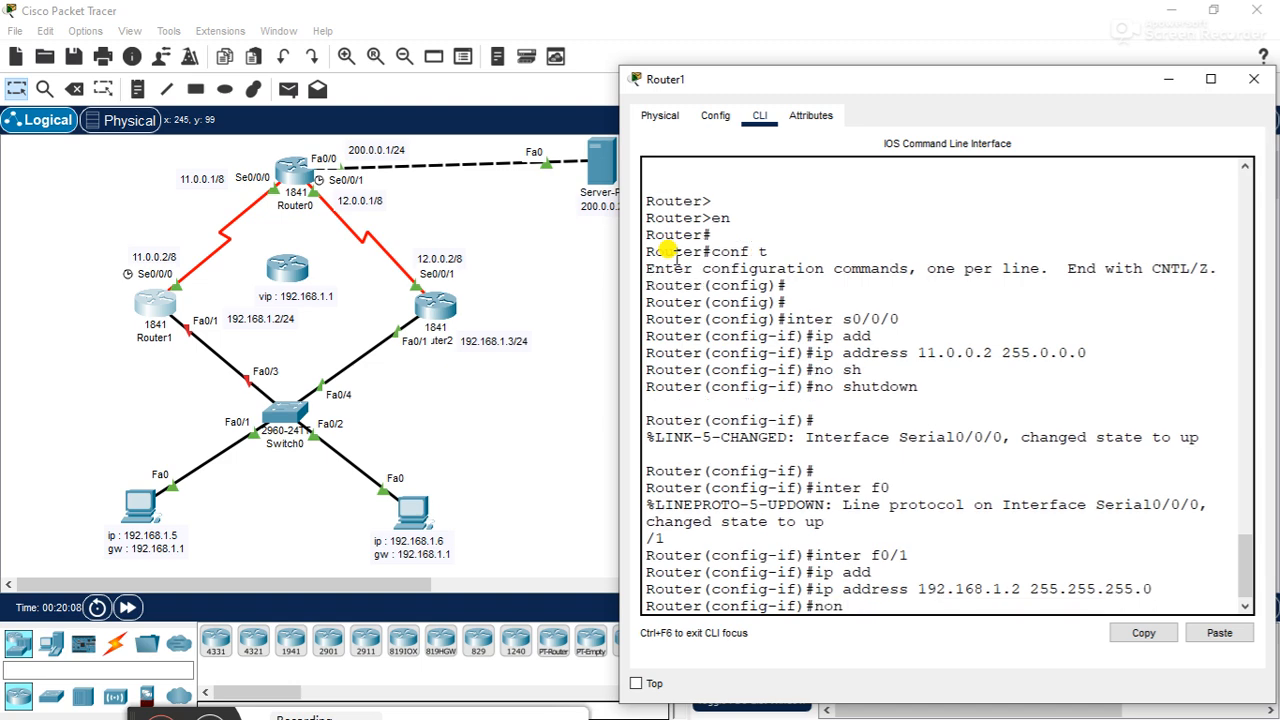
key("Tab")
key("Return")
key("Return")
key("Return")
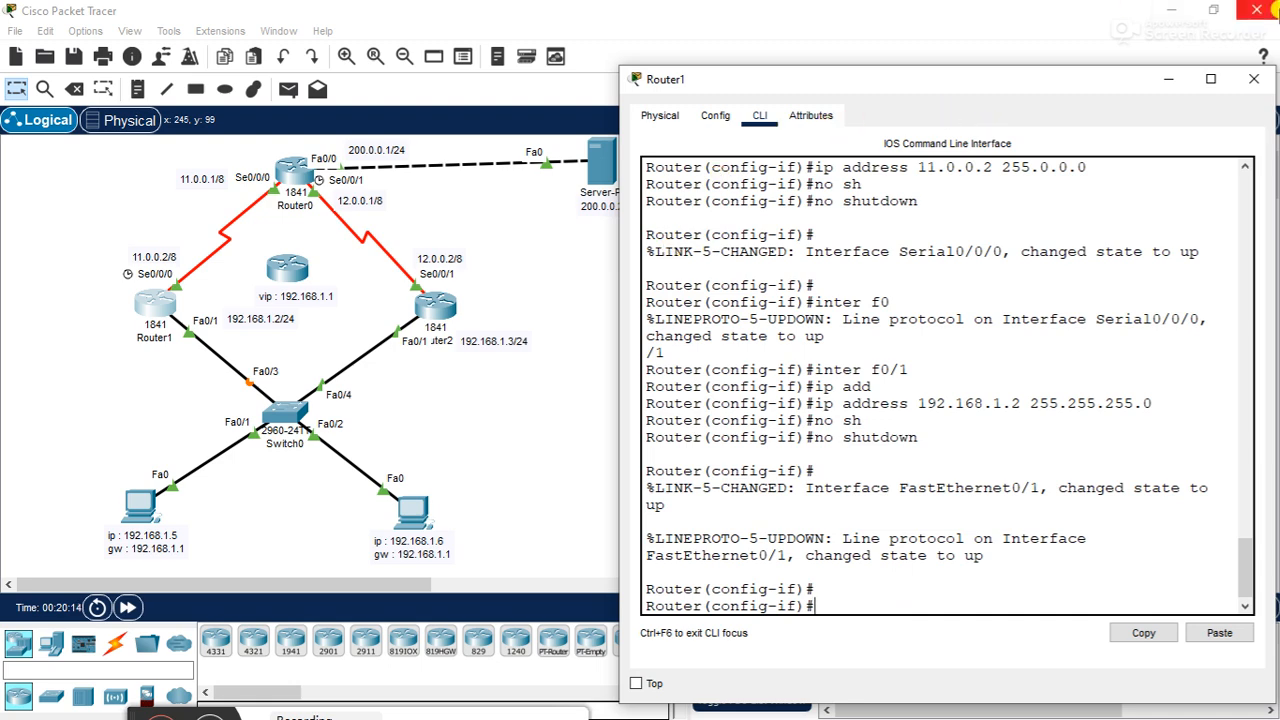
- Enlarge Router1's window and return its command line to global configuration mode with exit
left_click_drag(1124, 64, 1108, 8)
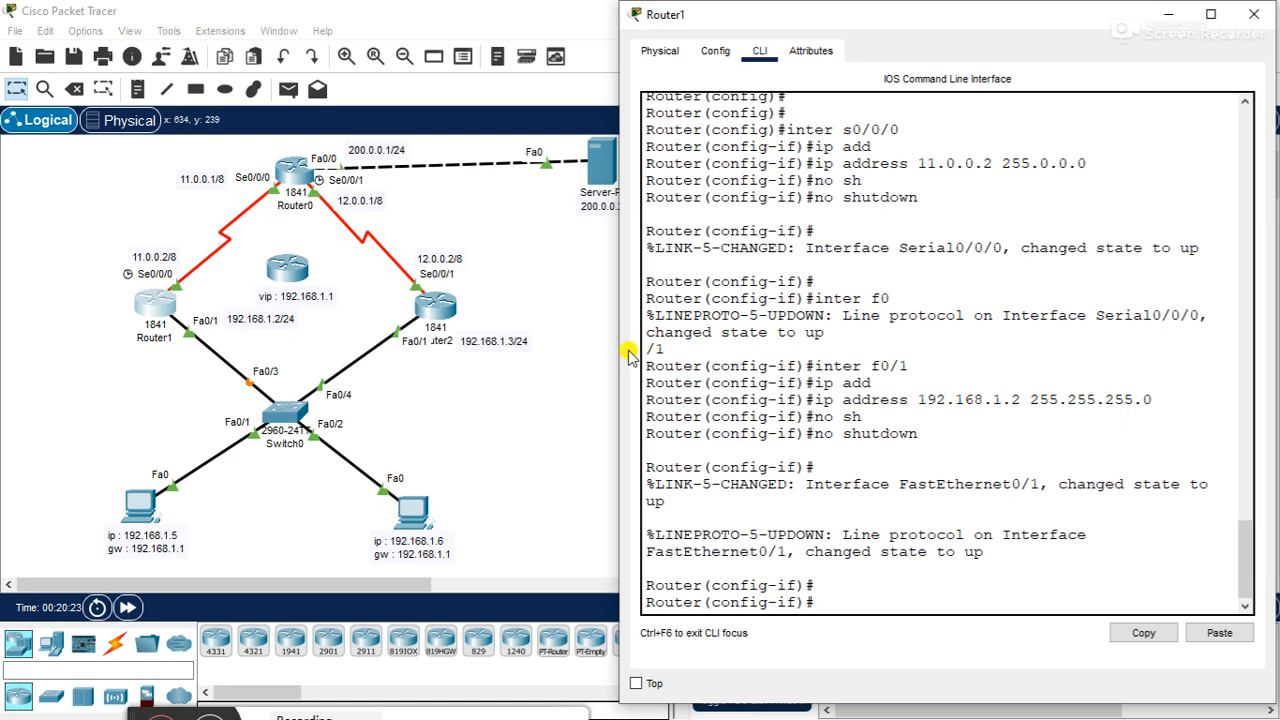
left_click_drag(614, 352, 591, 352)
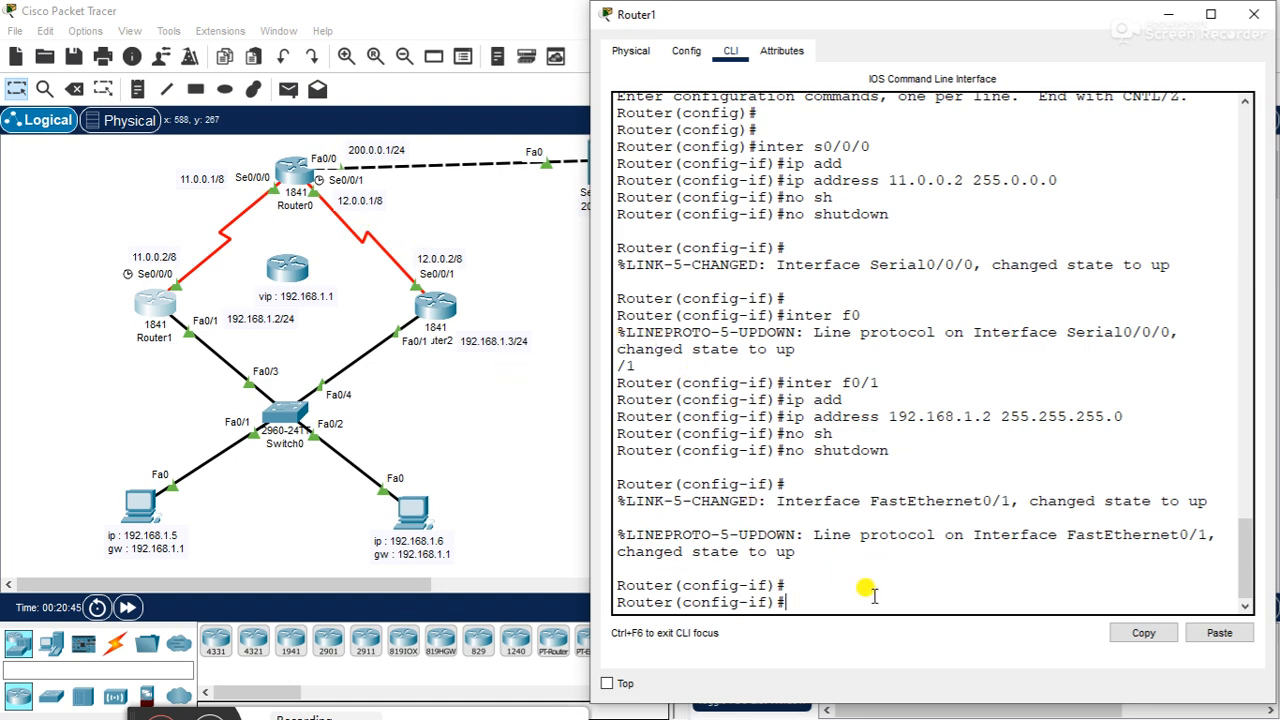
type("exit")
key("Return")
key("Return")
key("Return")
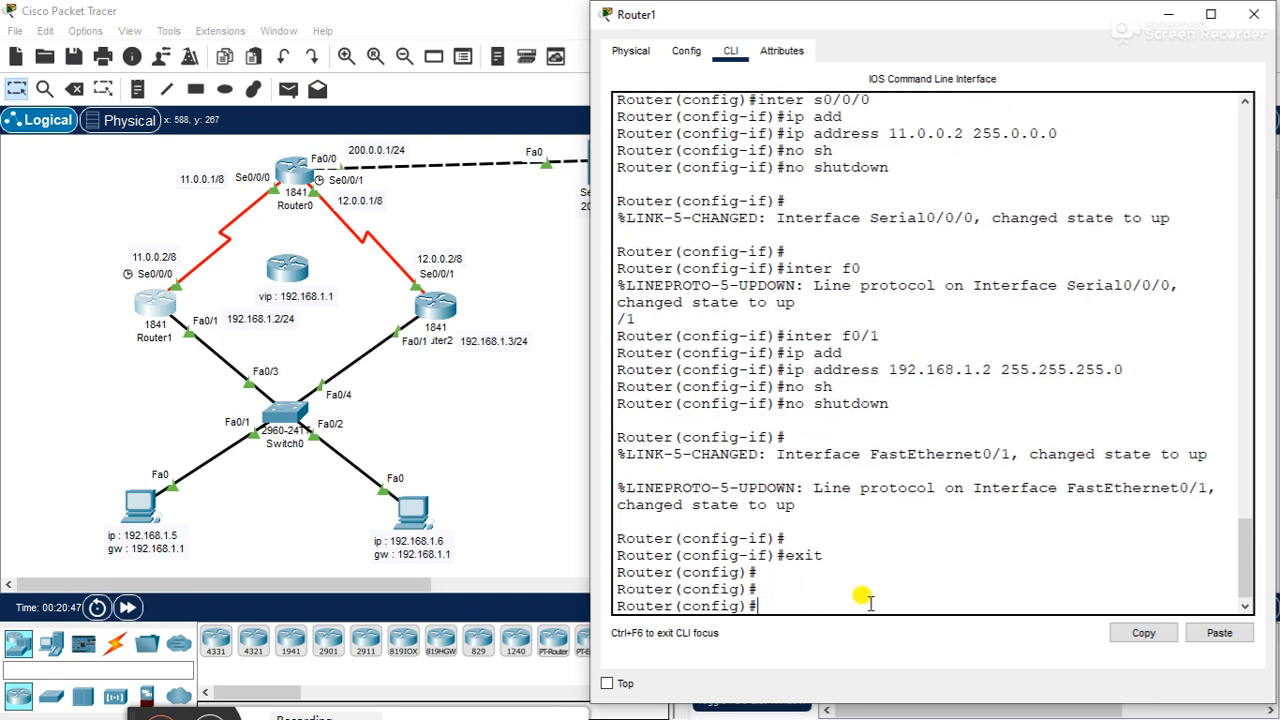
- Start RIP routing on Router1 with router rip and set it to version 2
type("router")
type("rip")
key("Return")
type("version 2")
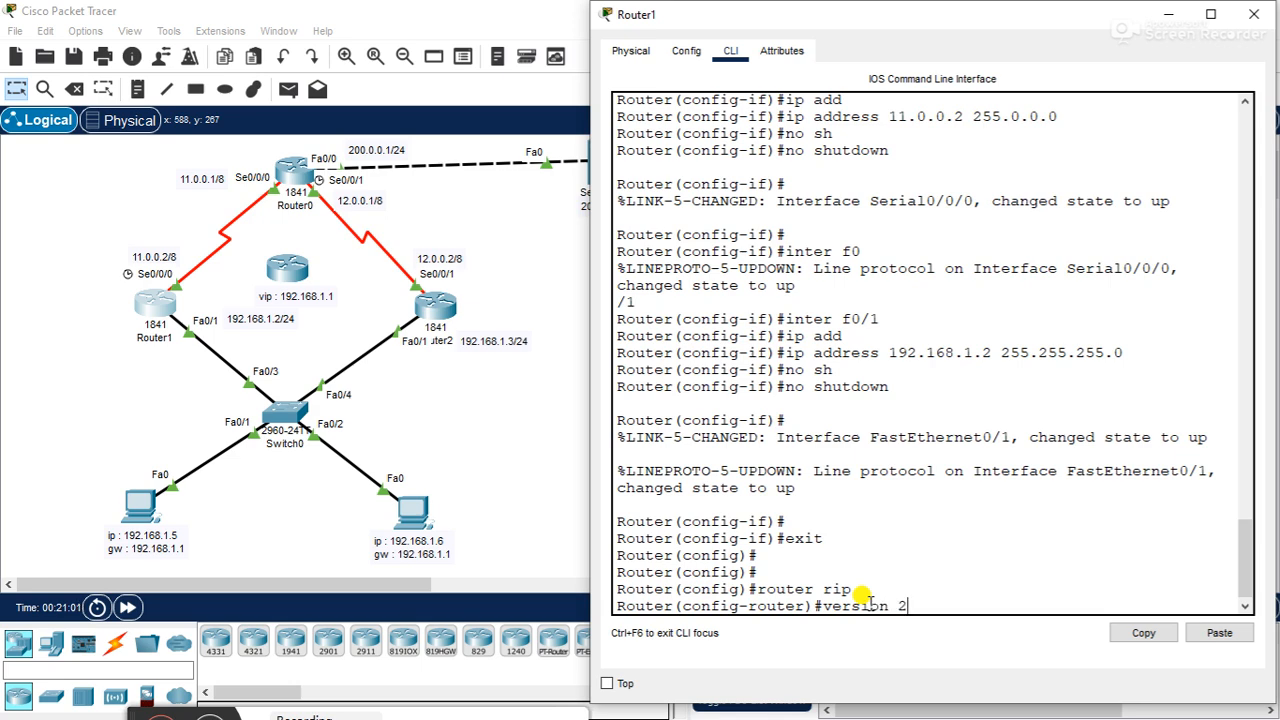
key("Return")
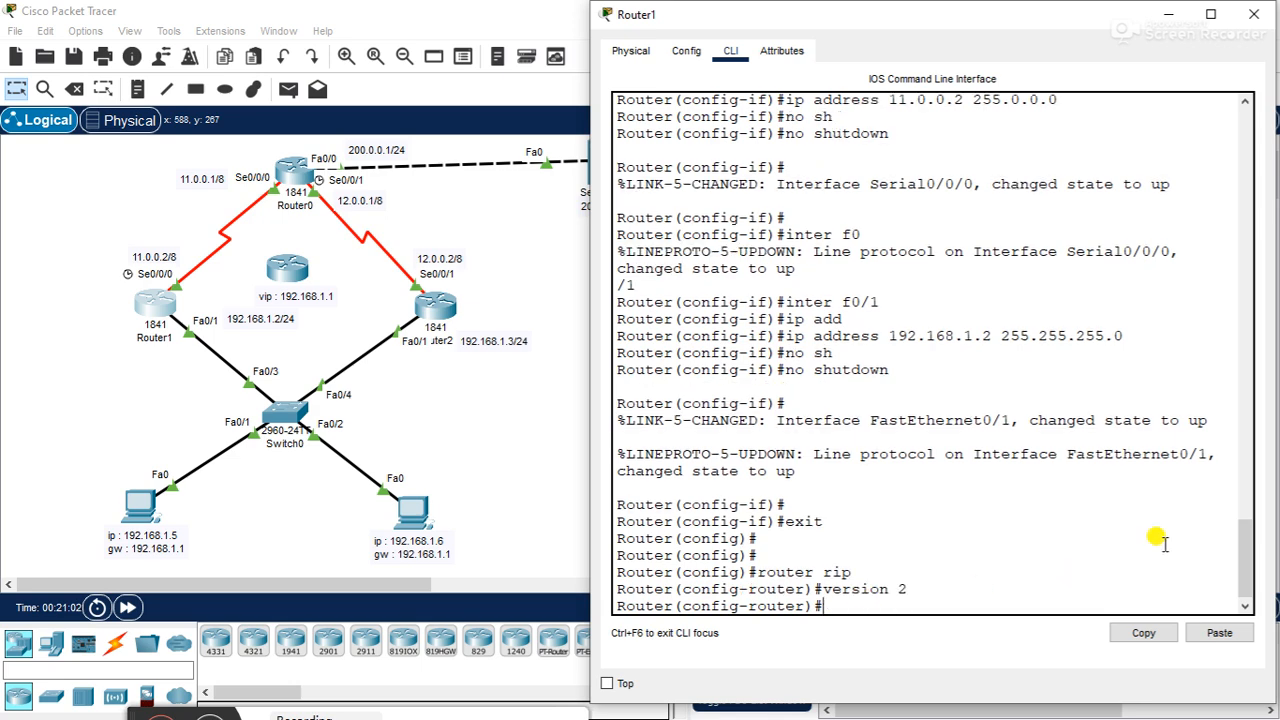
- Add network 11.0.0.0 to Router1's RIP configuration
type("et")
key("BackSpace")
key("BackSpace")
type("network 11.0.00.")
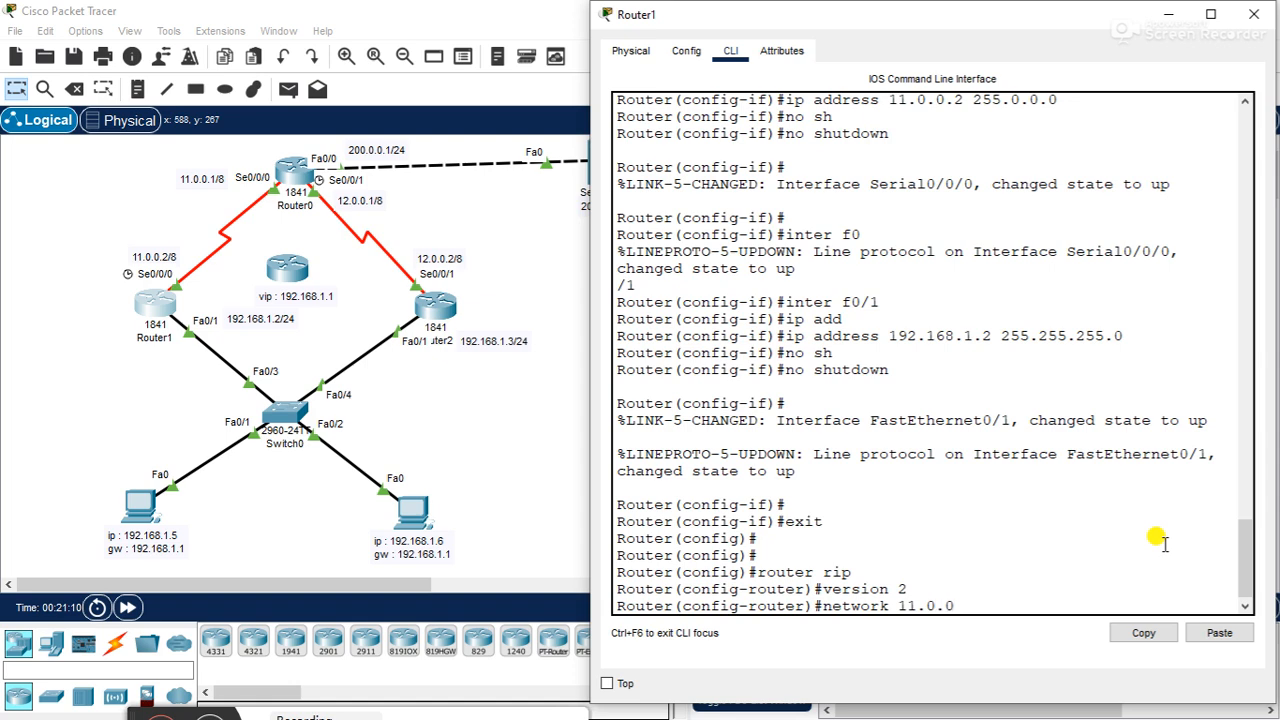
key("BackSpace")
key("BackSpace")
type(".0")
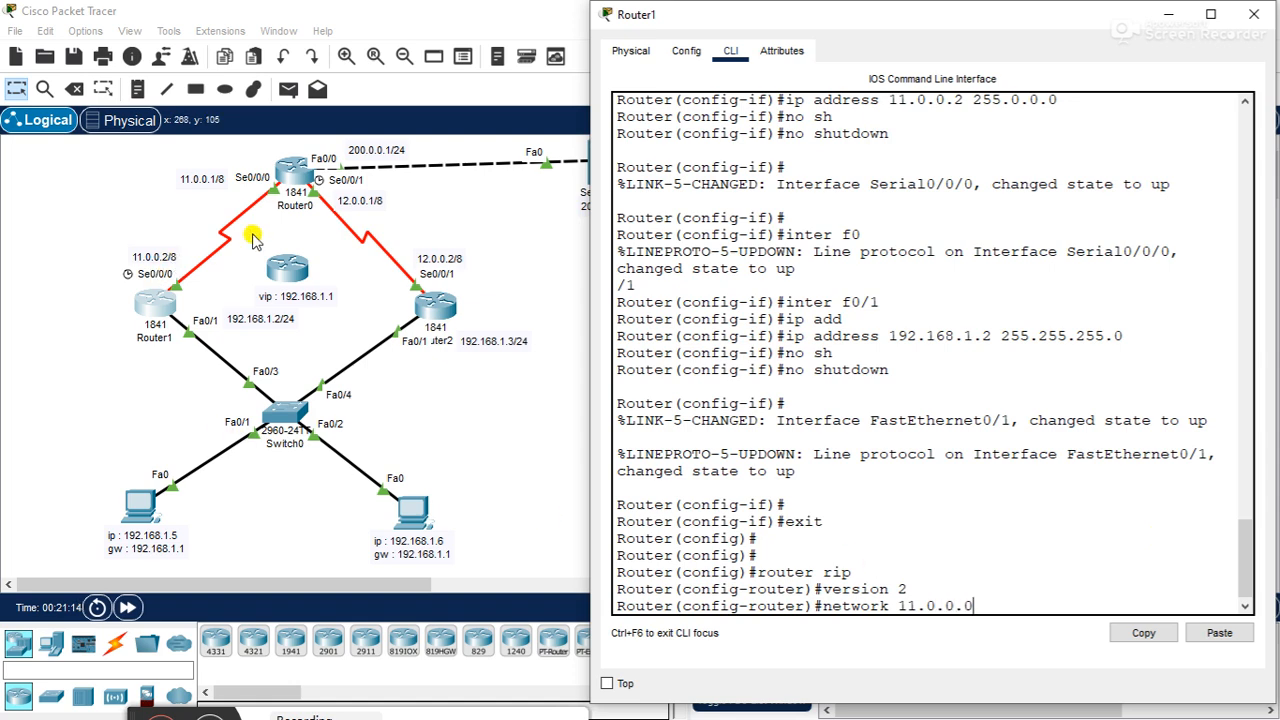
key("Return")
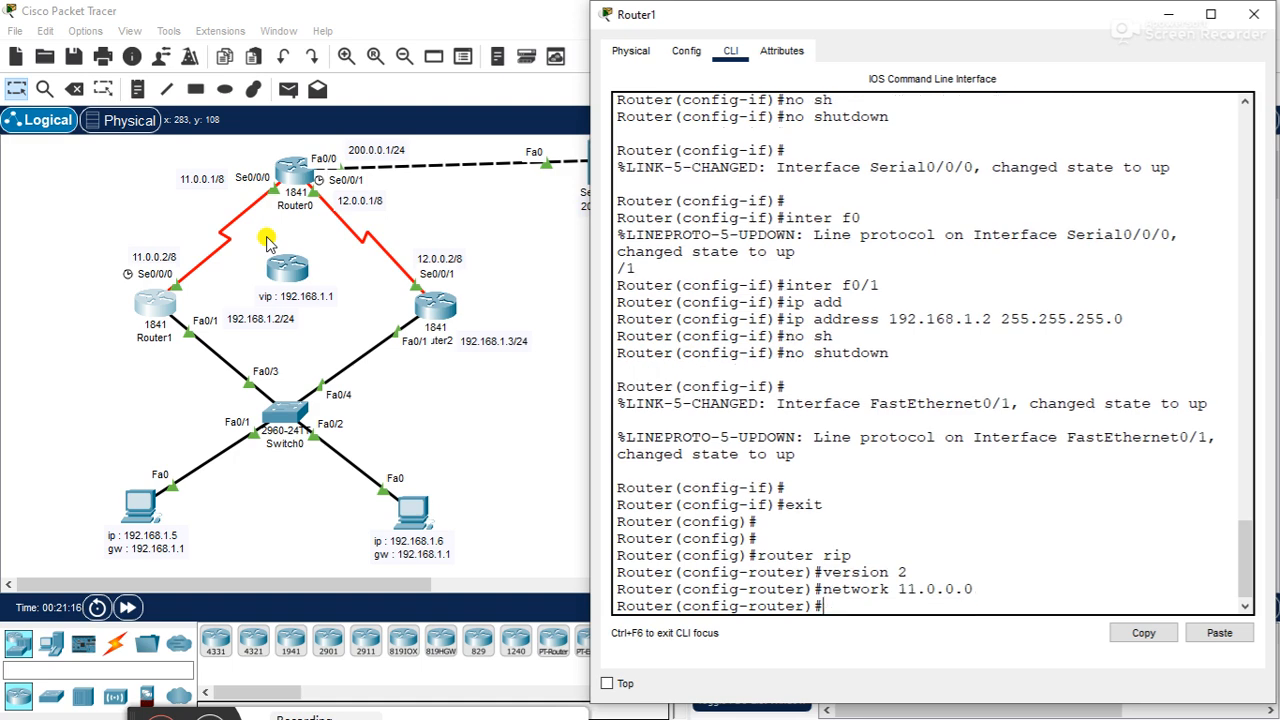
- Add network 192.168.1.0 to Router1's RIP configuration
type("network 192.168.1.2")
key("Return")
key("Up")
key("BackSpace")
type("0")
key("Return")
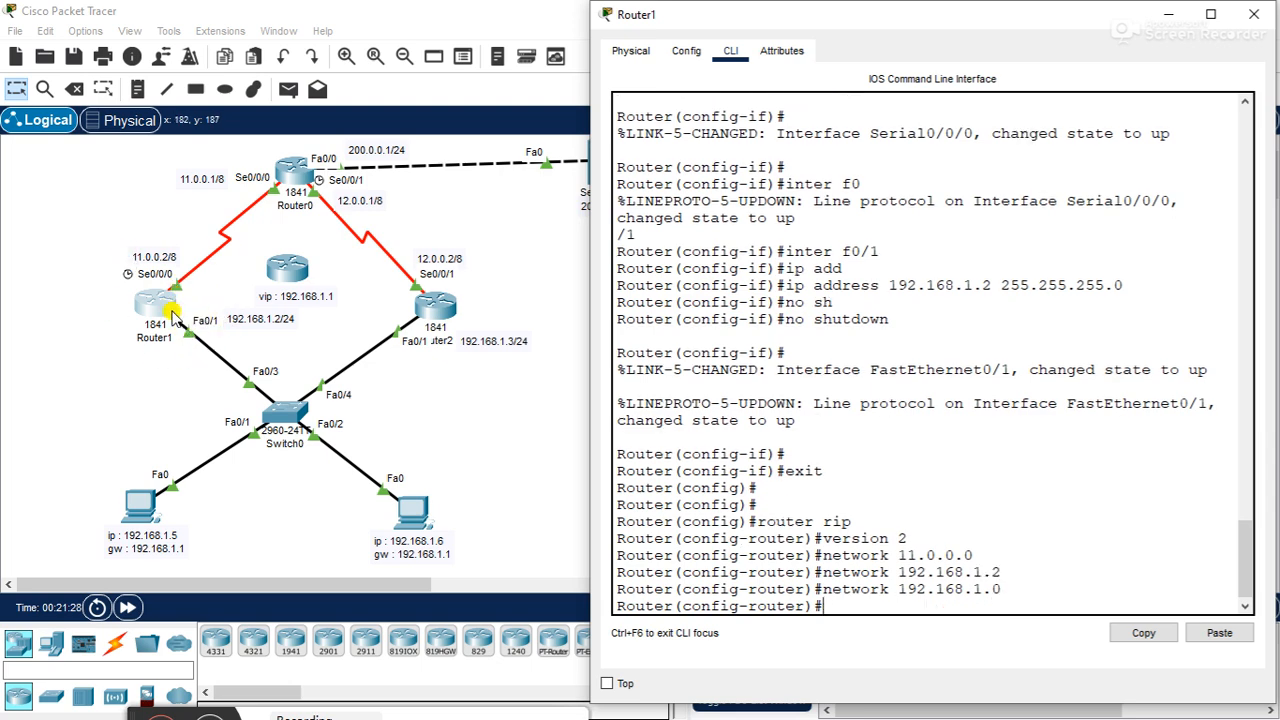
- Leave RIP configuration on Router1 with exit and close Router1's window
type("exit")
key("Return")
key("Return")
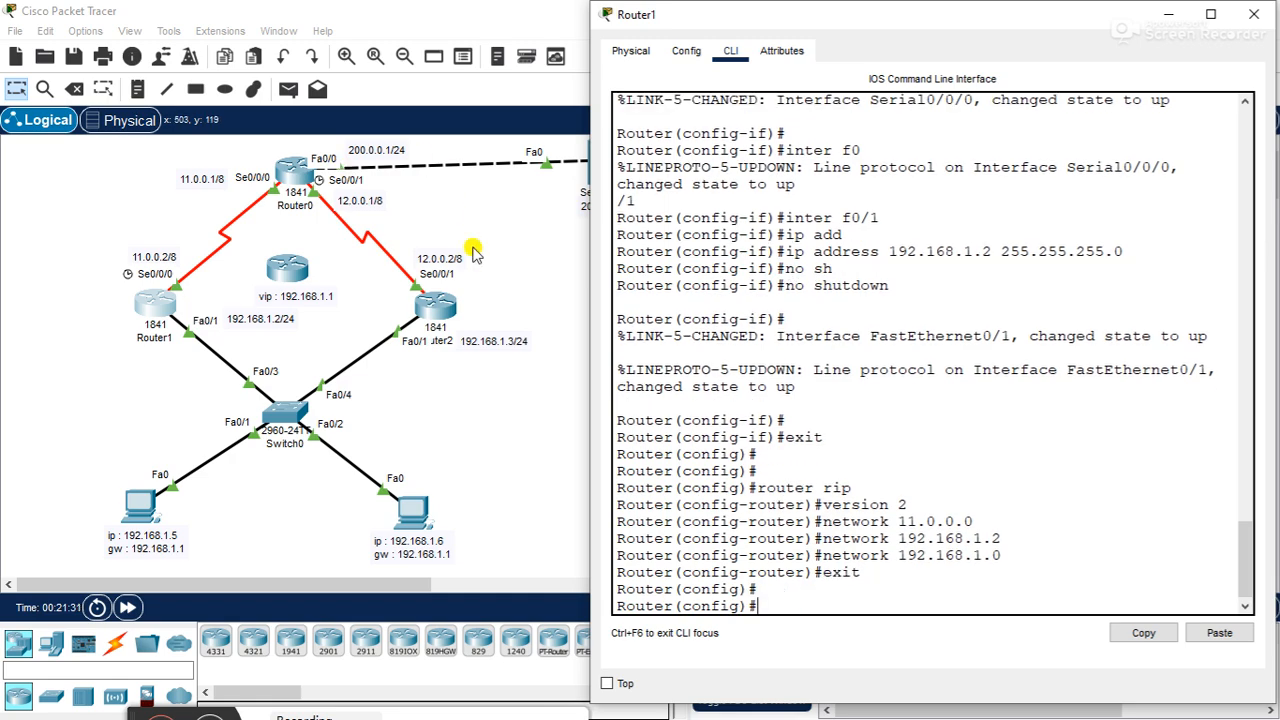
left_click(1253, 14)
- Open Router2's command line beside the topology and return to global configuration mode with exit
left_click(435, 312)
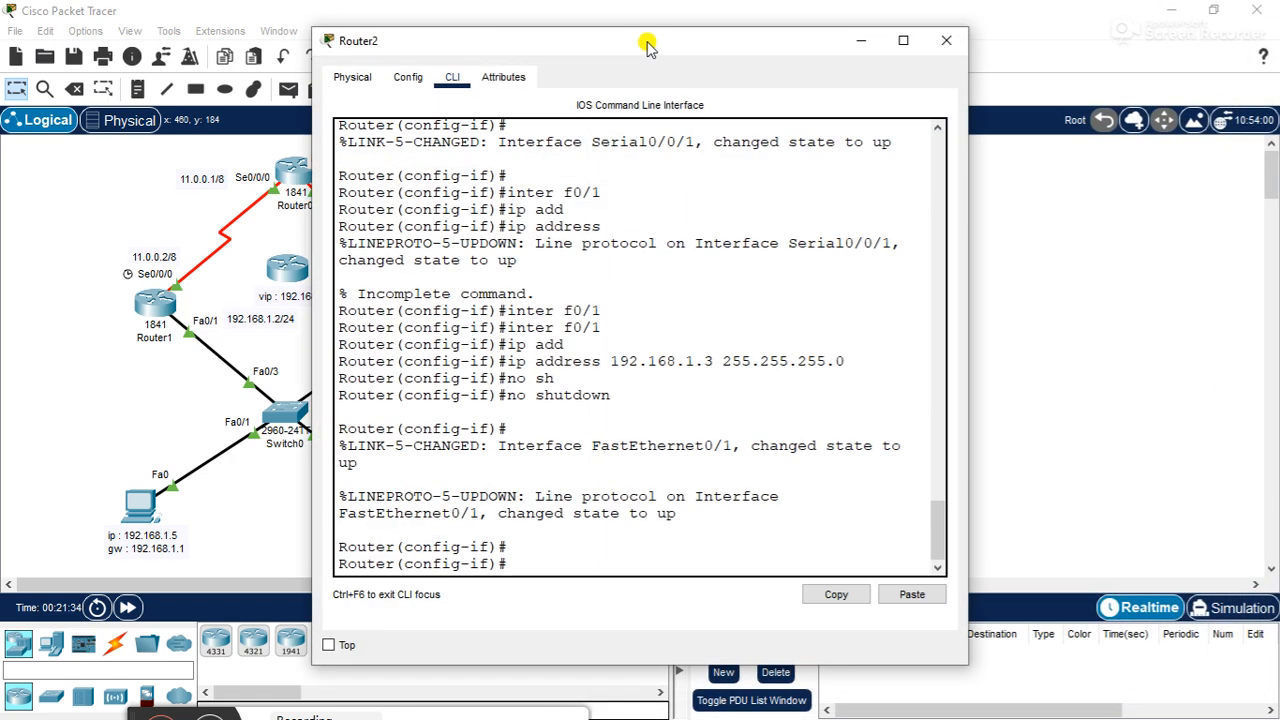
left_click_drag(647, 47, 845, 70)
key("Return")
key("Return")
type("exit")
key("Return")
key("Return")
- Start RIP routing on Router2 with router rip and set it to version 2
type("router rip")
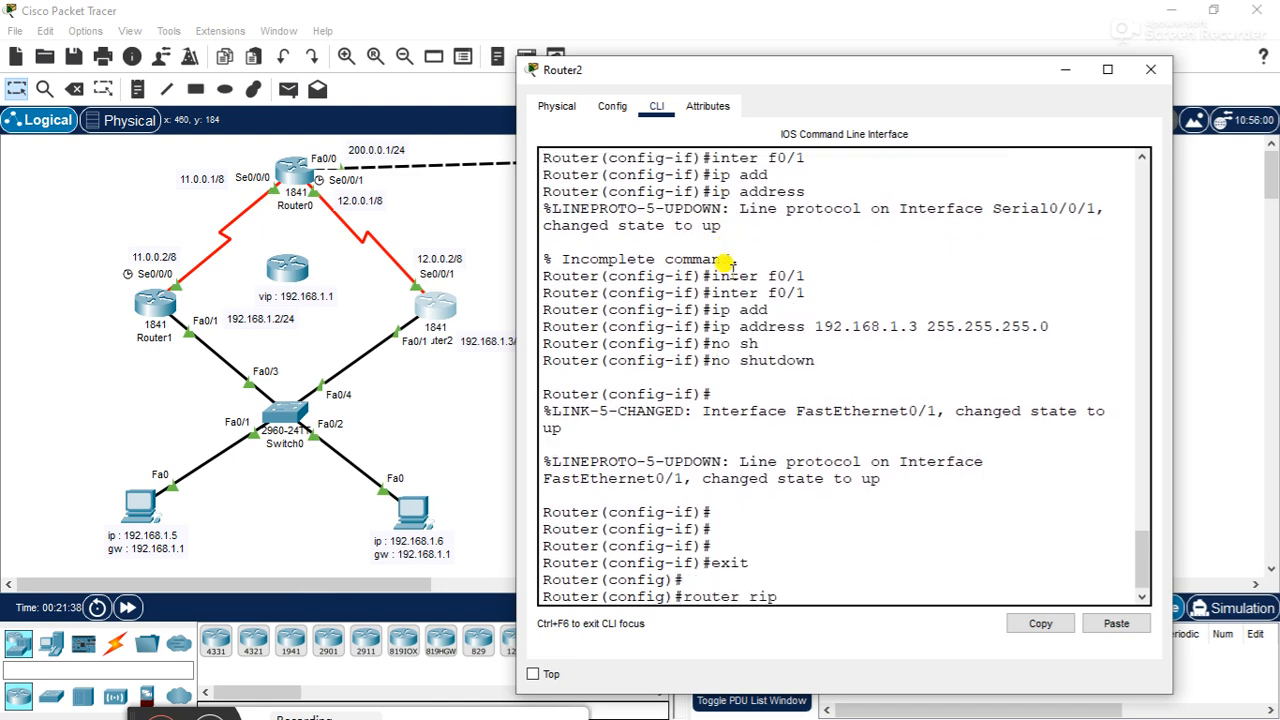
key("Return")
type("version 2")
key("Return")
- Add network 12.0.0.0 to Router2's RIP configuration
type("netwro")
key("BackSpace")
type("ork 12")
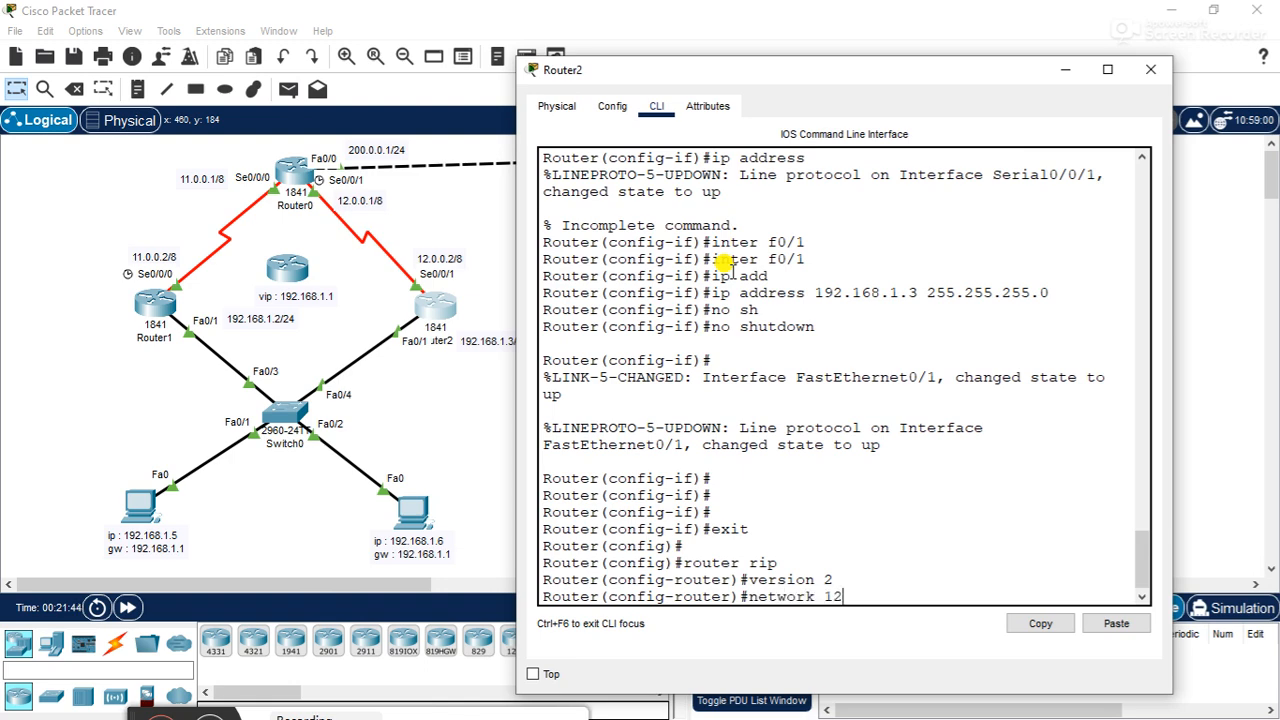
type(".0.0.0")
key("Return")
- Add network 192.168.1.0 to Router2's RIP configuration and close Router2's window
type("network 192.168.1.0")
key("Return")
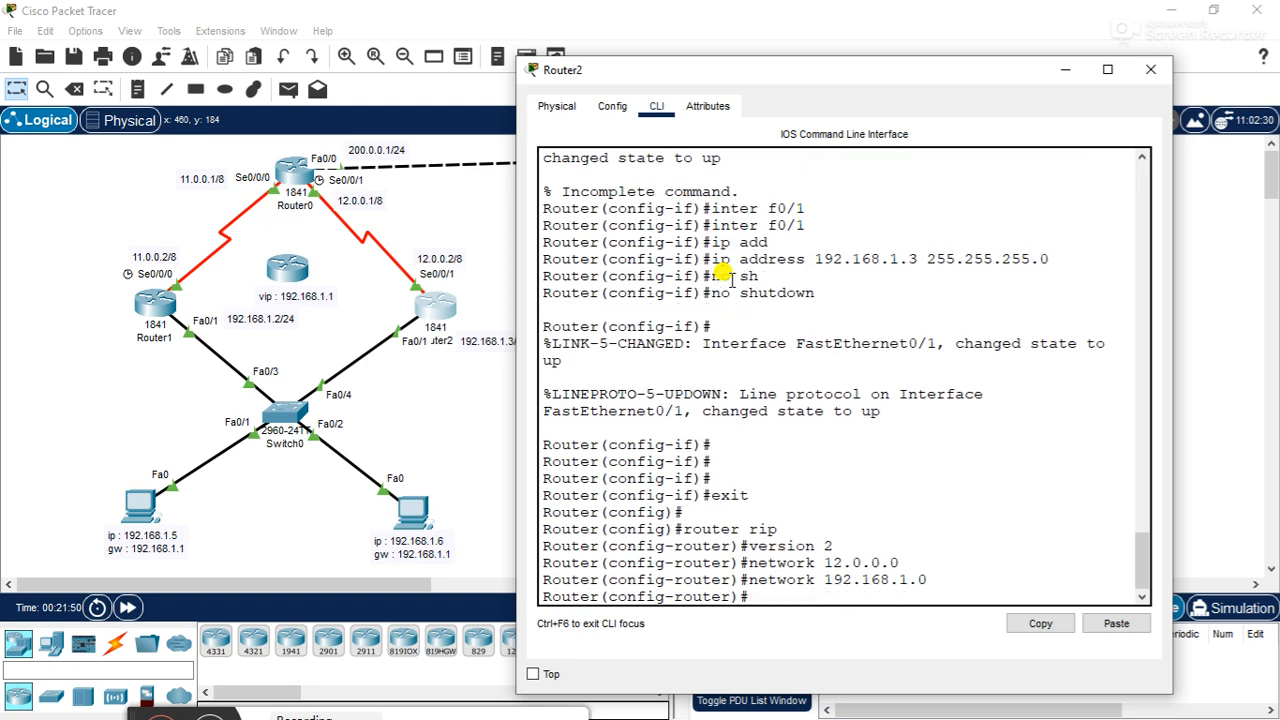
left_click(1150, 69)
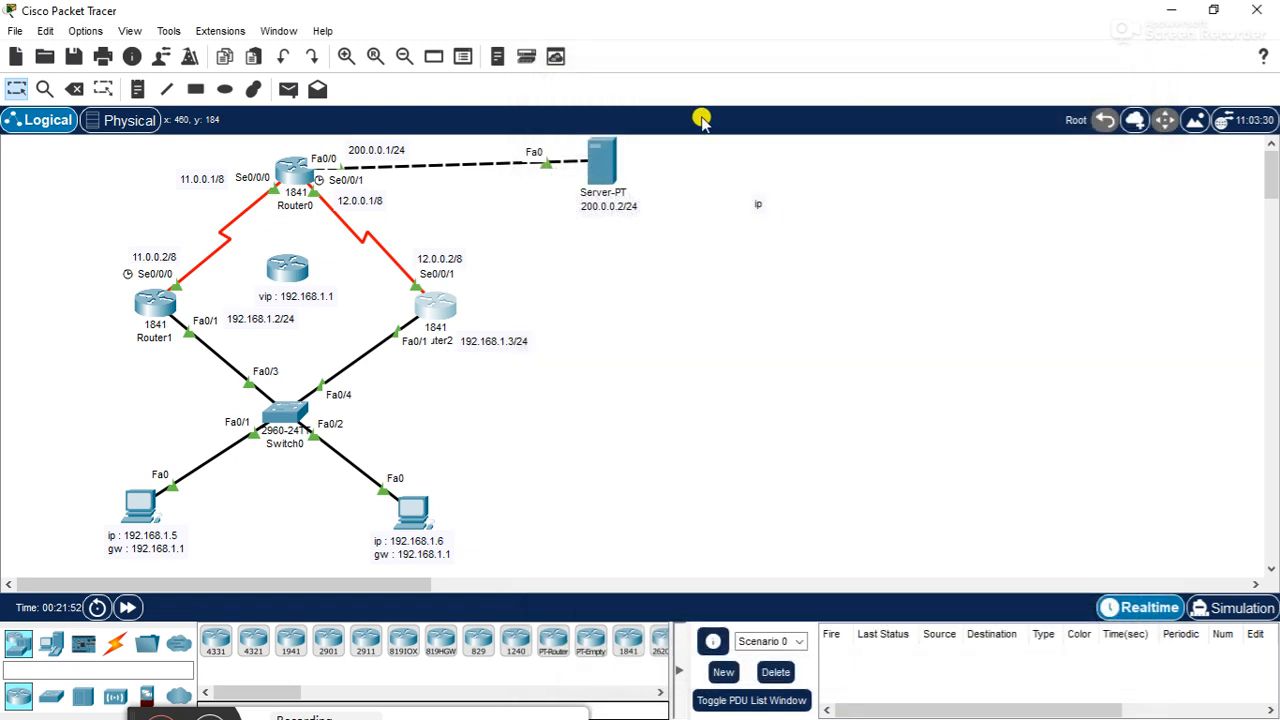
- Open Router0's command line beside the topology and return to global configuration mode with exit
left_click(294, 176)
left_click_drag(600, 34, 786, 49)
left_click(767, 320)
key("Return")
key("Return")
type("exit")
key("Return")
- Start RIP routing on Router0 with router rip and set it to version 2
type("router rip")
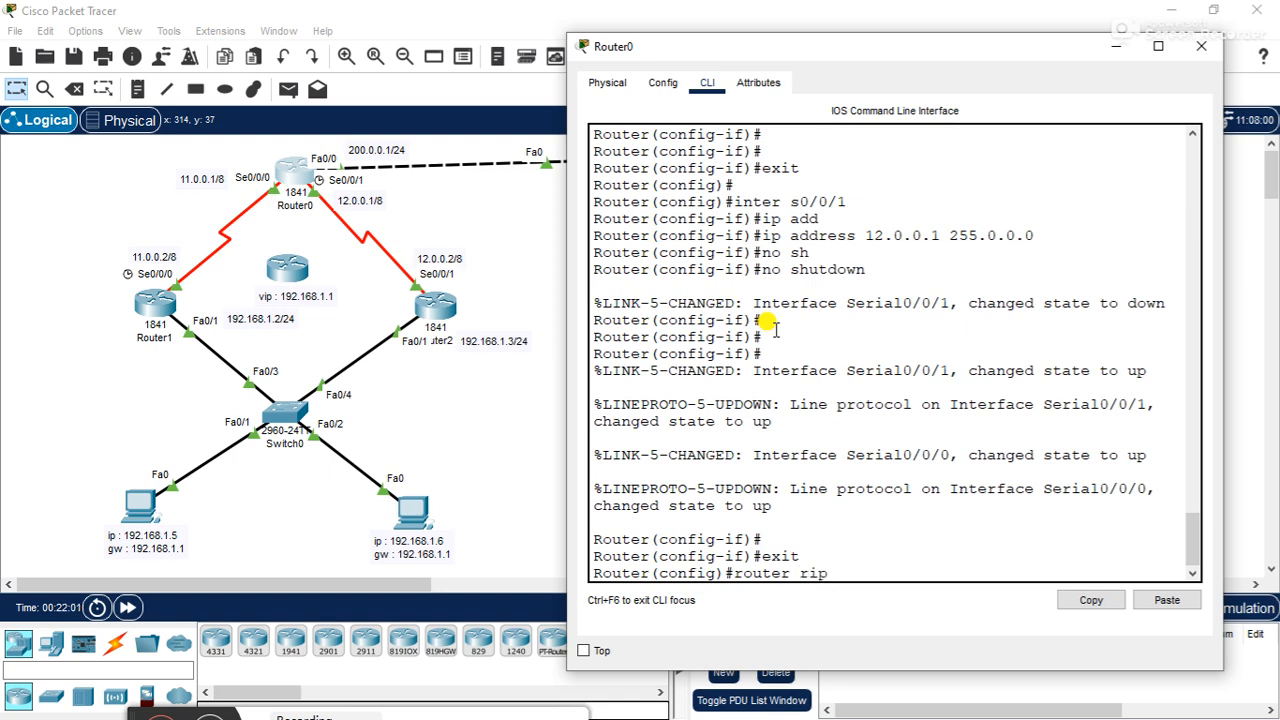
key("Return")
type("version 2")
key("Return")
- Add network 200.0.0.0 to Router0's RIP configuration
type("network")
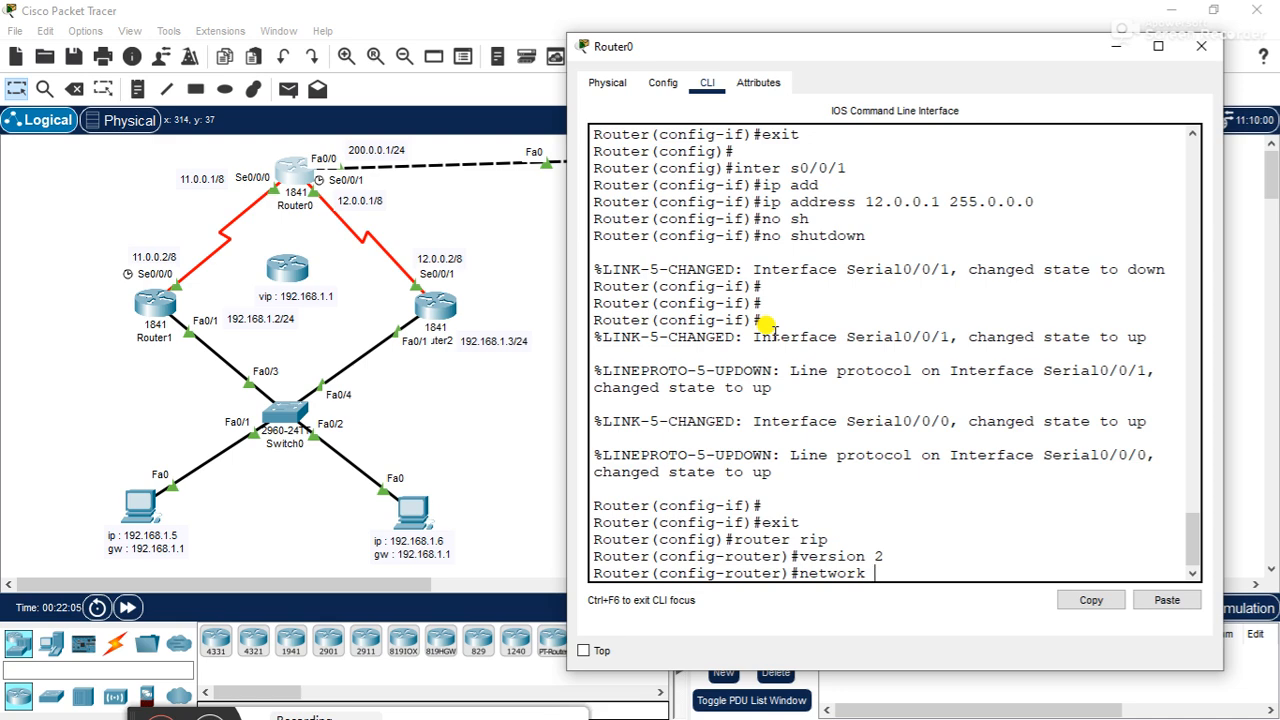
type(" 192")
key("BackSpace")
key("BackSpace")
key("BackSpace")
type("2")
key("BackSpace")
type(".0")
key("Return")
- Add networks 11.0.0.0 and 12.0.0.0 to Router0's RIP configuration and close Router0's window
type("net")
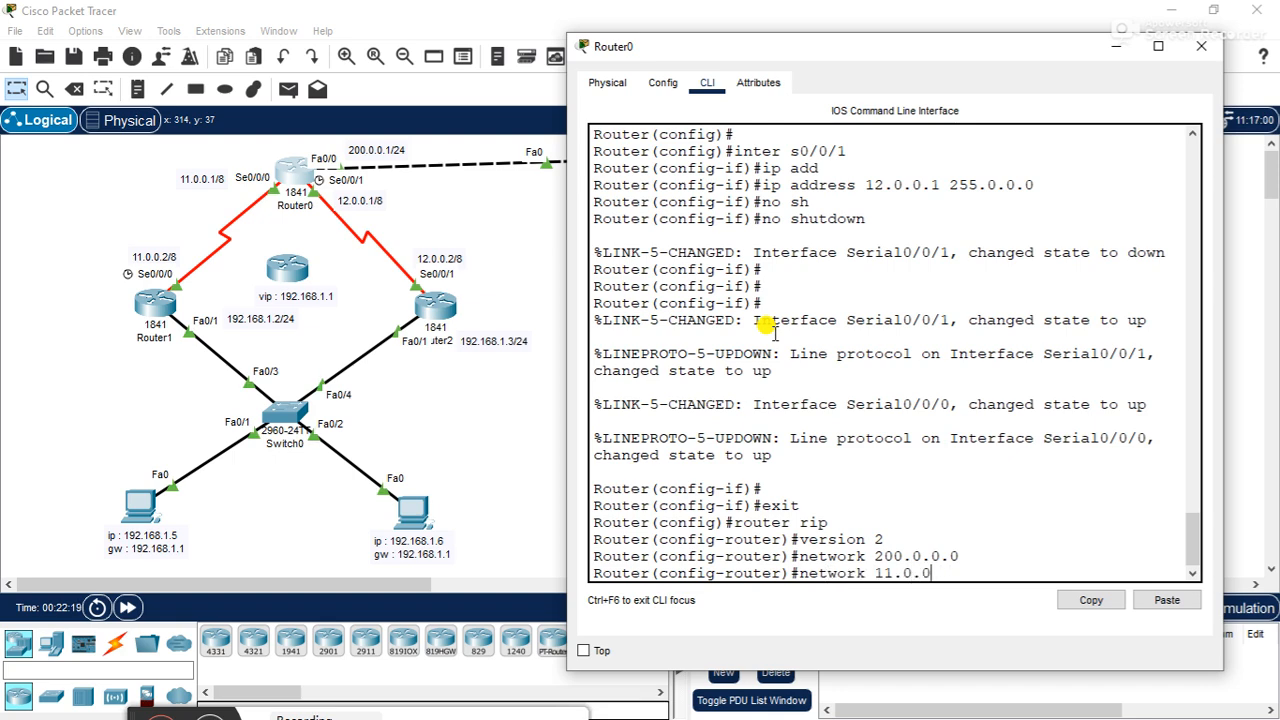
key("Return")
type("network 12.0.0.0")
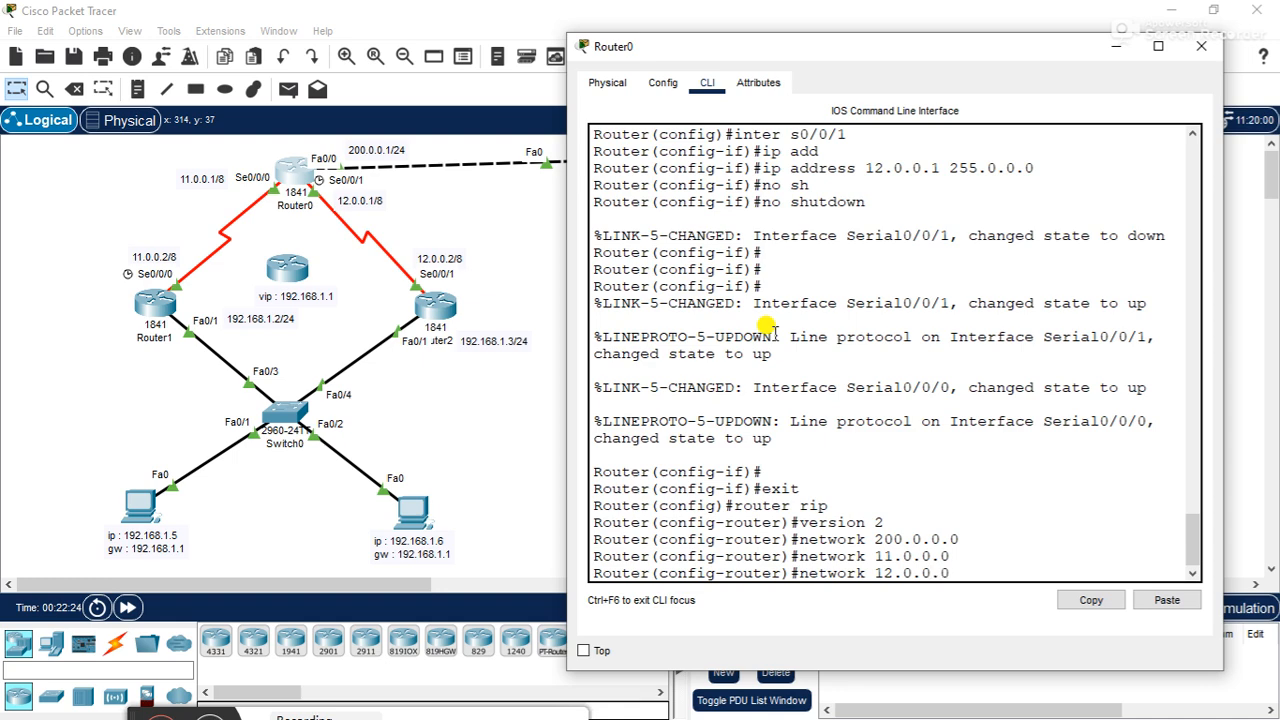
key("Return")
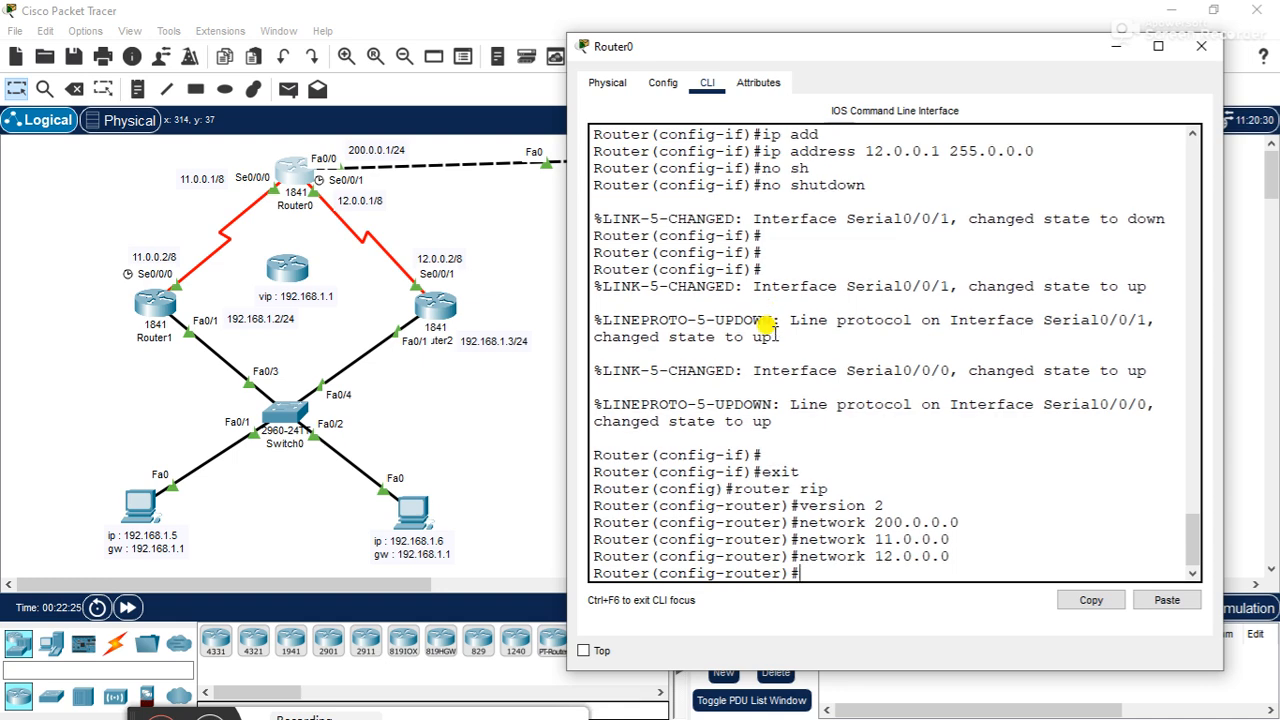
left_click(1208, 52)
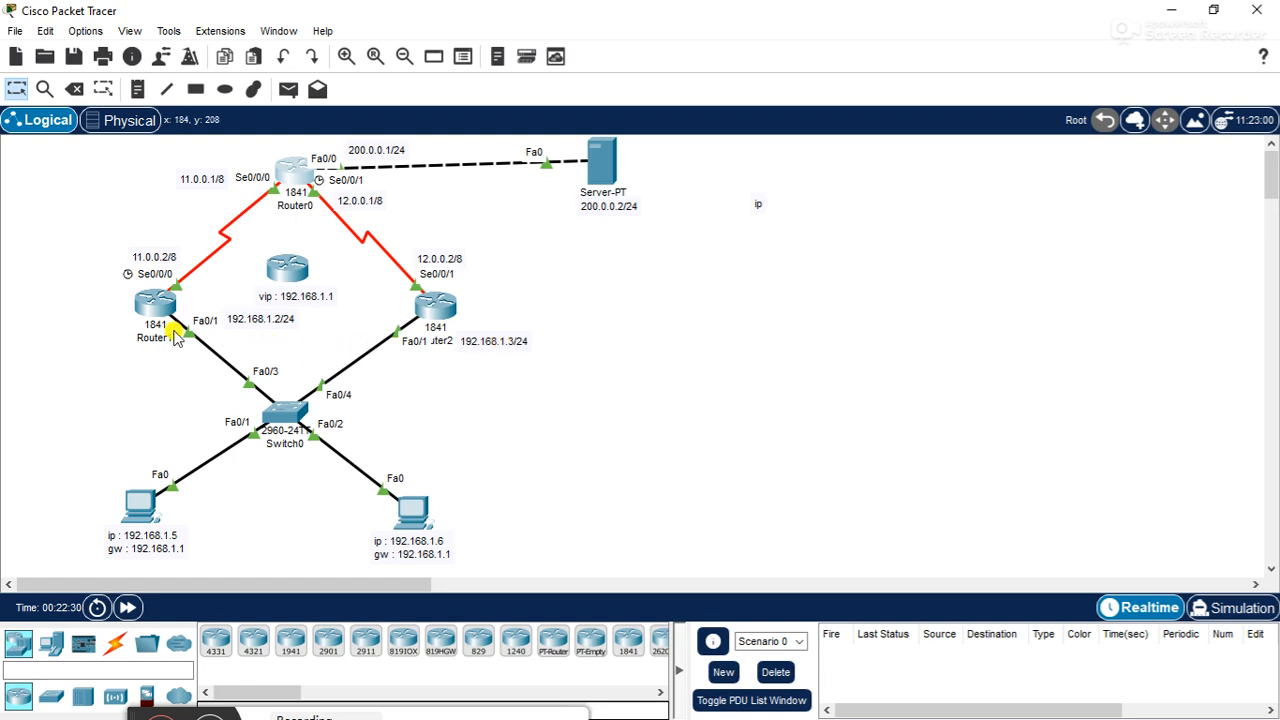
- Open PC0's command prompt beside the topology and ping the server at 200.0.0.2
mouse_move(173, 337)
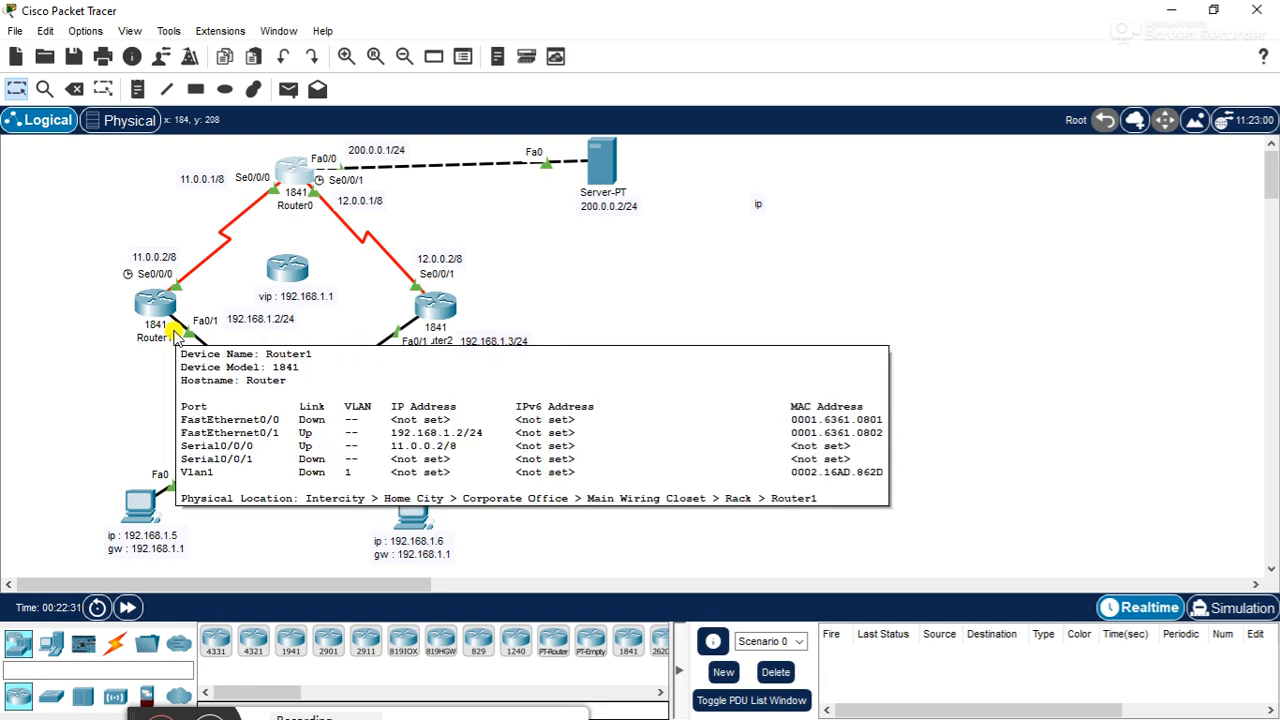
double_click(140, 505)
left_click_drag(509, 43, 742, 48)
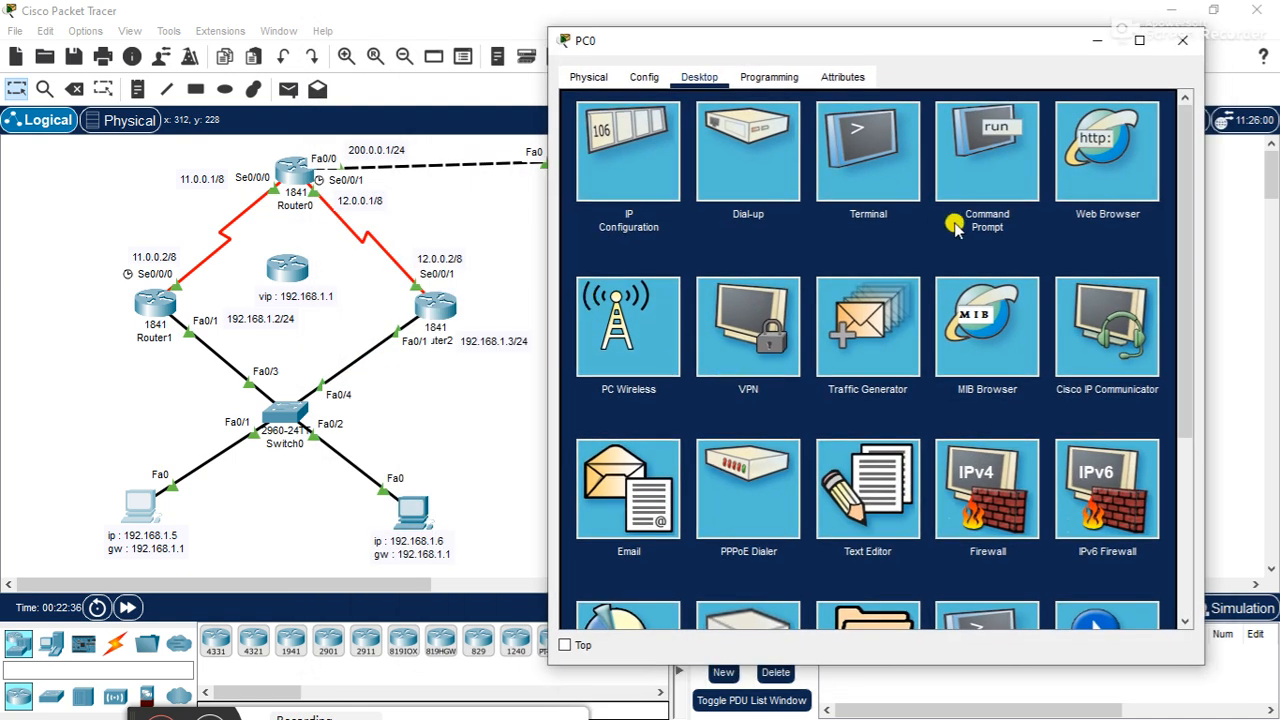
left_click(940, 176)
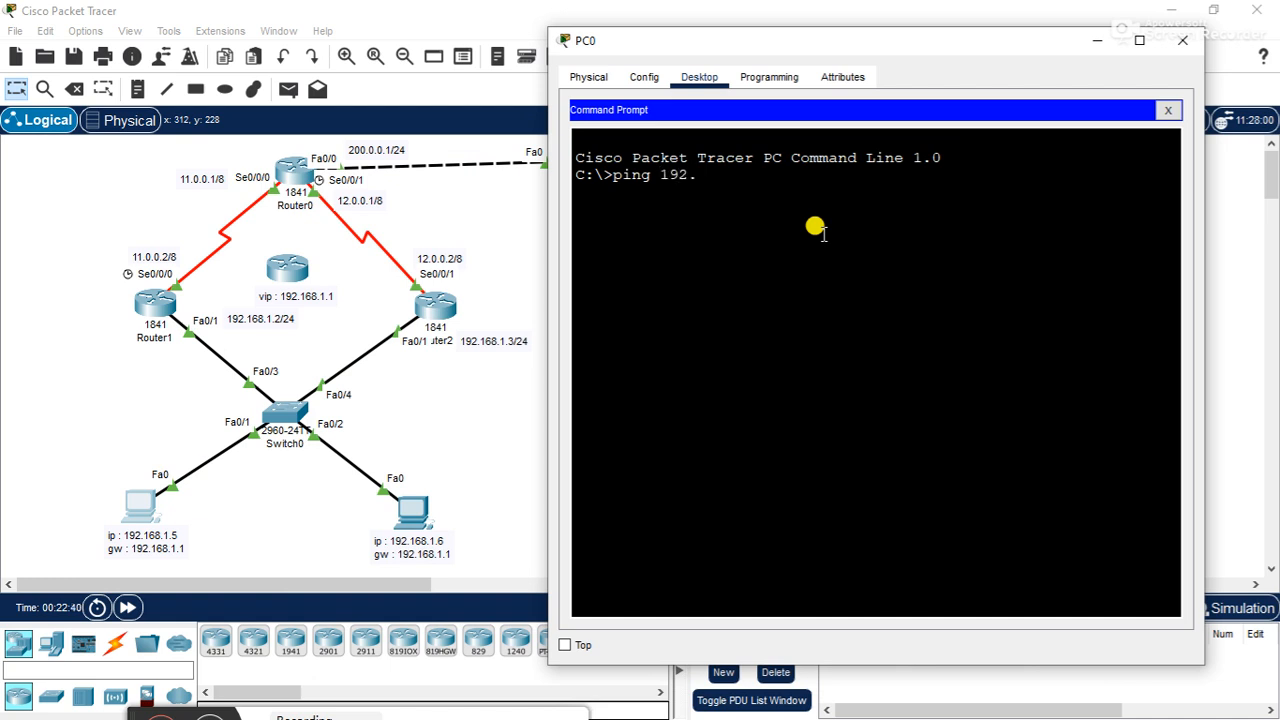
key("BackSpace")
key("BackSpace")
key("BackSpace")
key("BackSpace")
type("2")
key("Return")
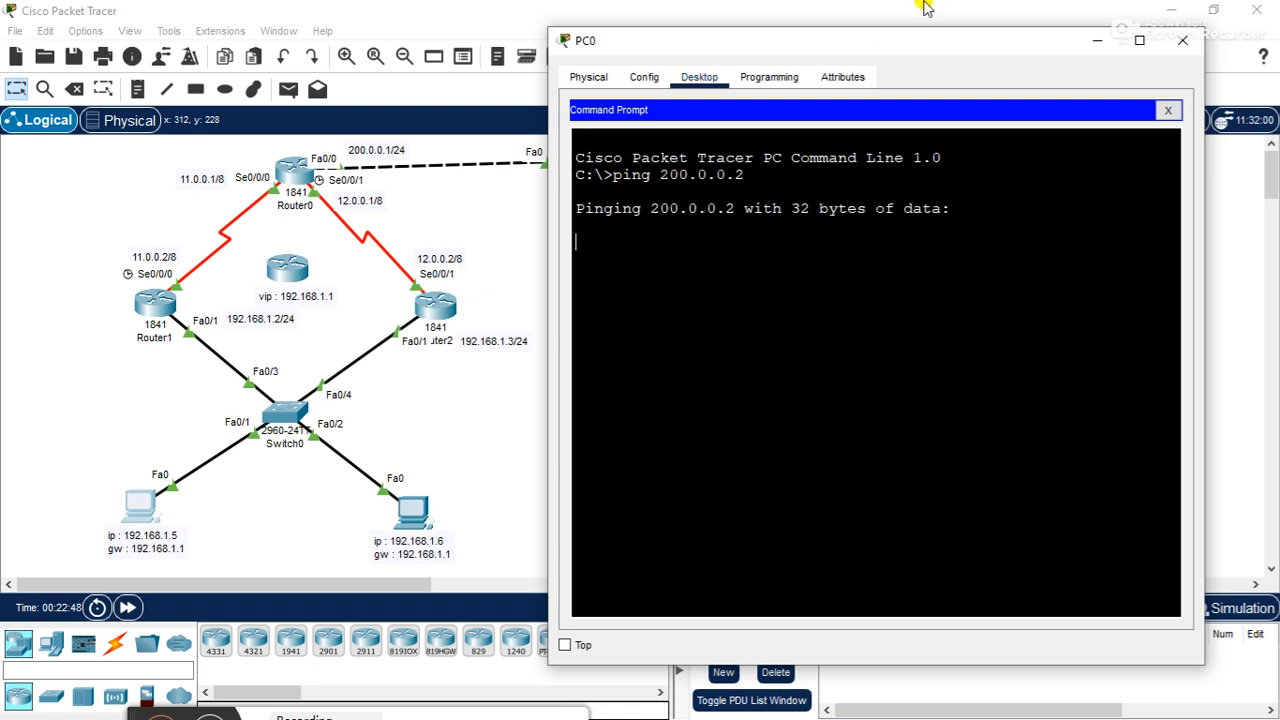
- Move PC0's window clear of the topology, check the ping output, and close the window
left_click_drag(891, 42, 992, 55)
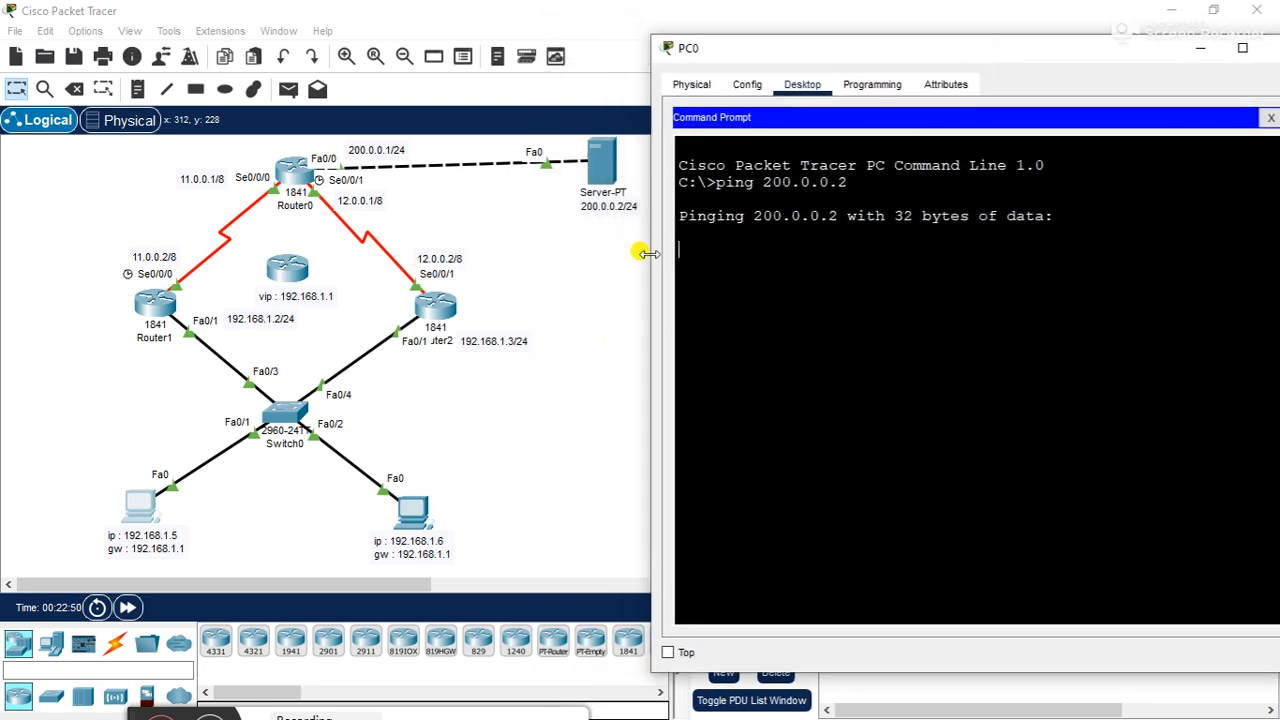
left_click_drag(800, 51, 795, 10)
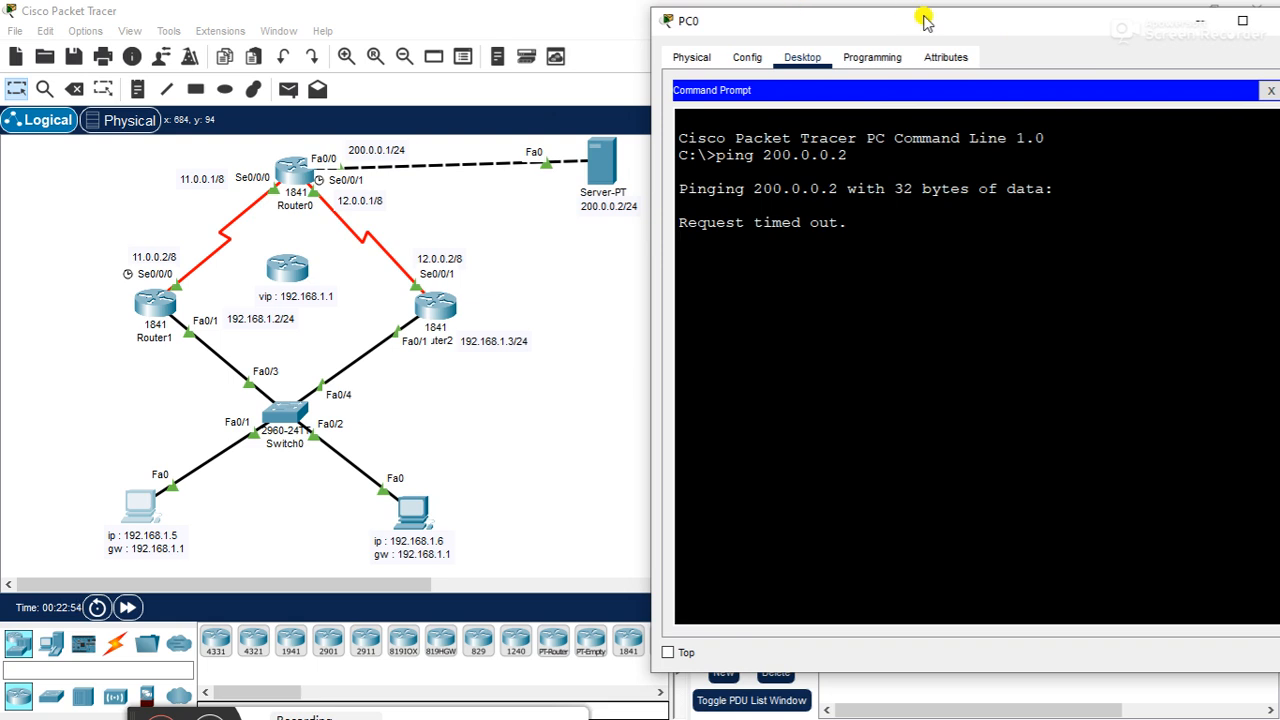
left_click_drag(920, 23, 903, 22)
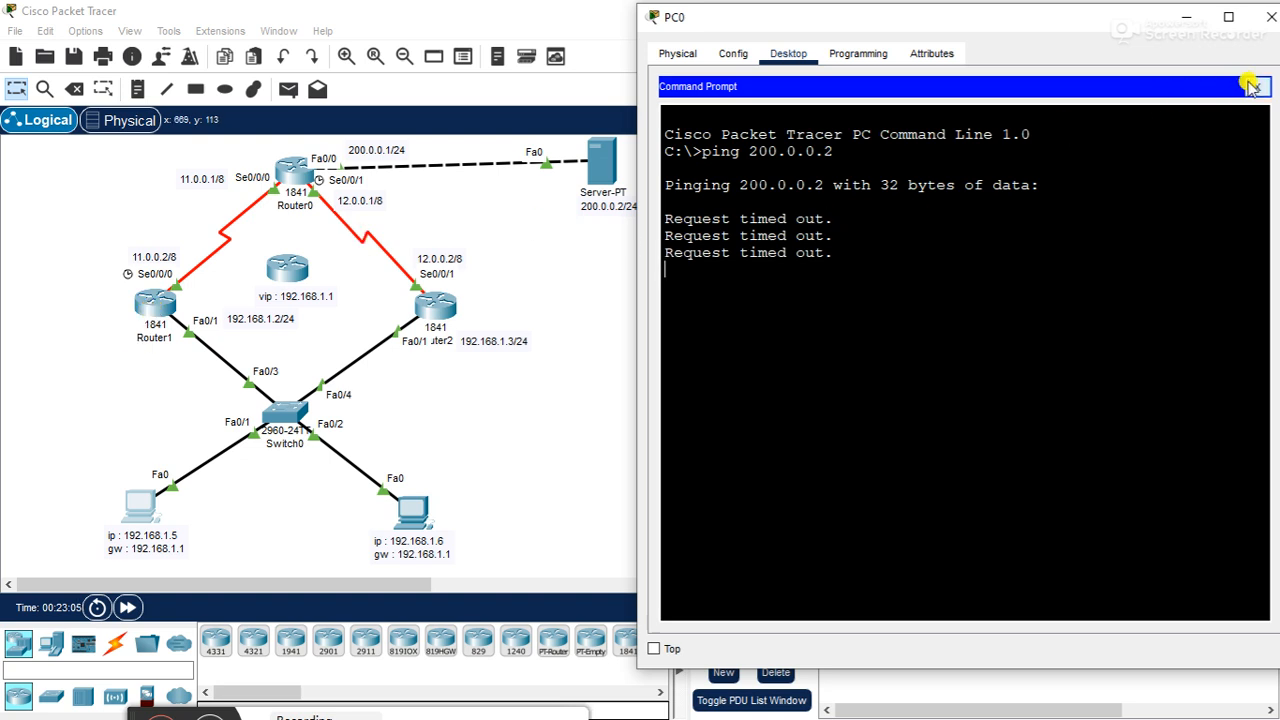
left_click(1255, 87)
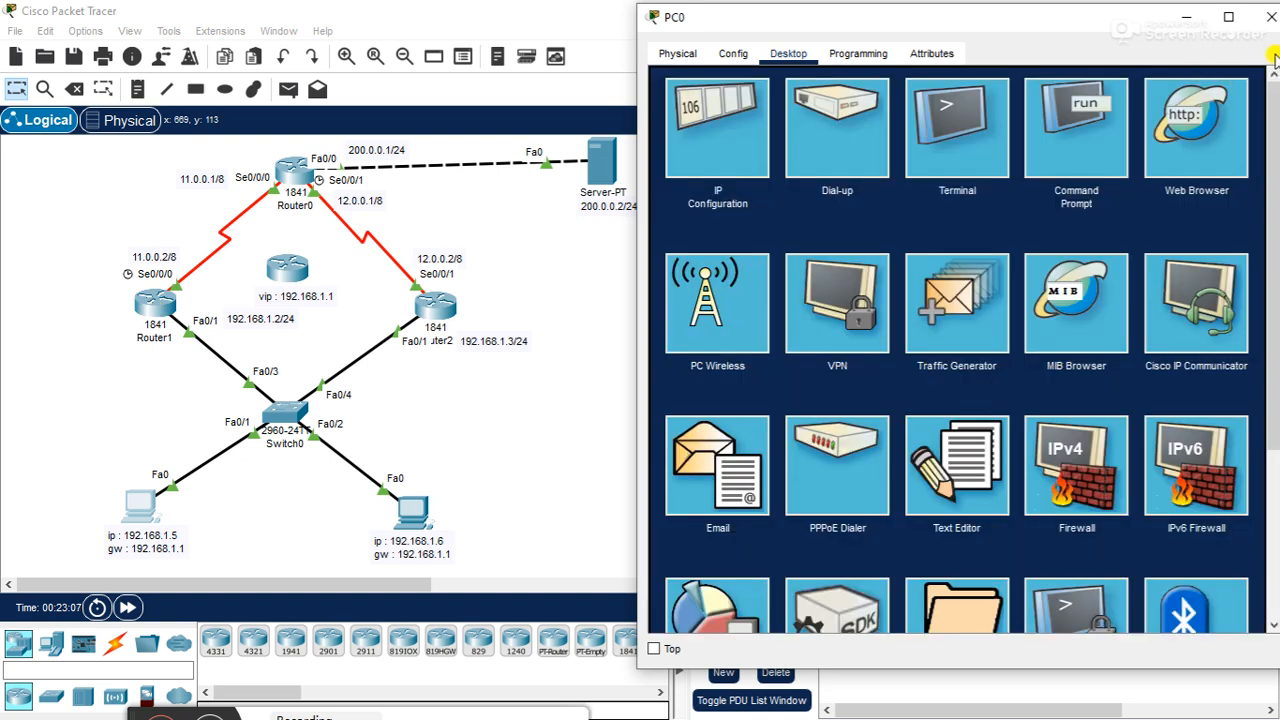
left_click(1271, 17)
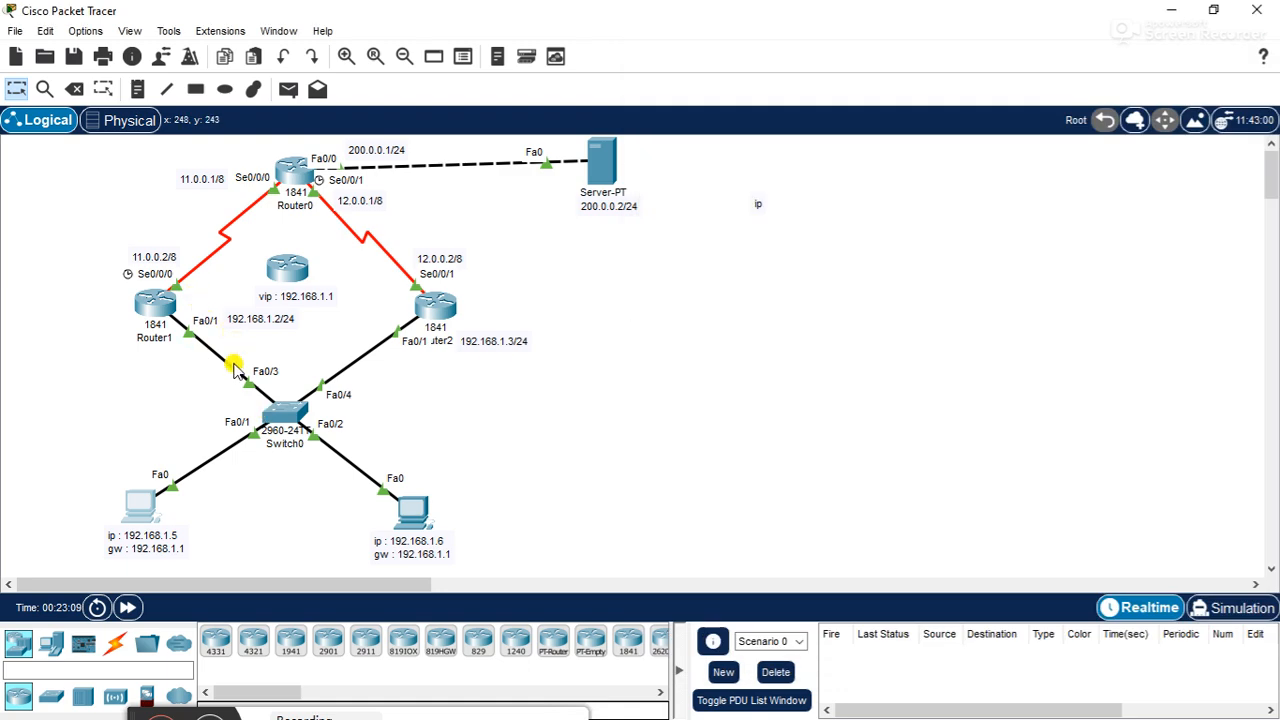
- Set PC0's default gateway to 192.168.1.2 in its IP configuration
left_click(138, 506)
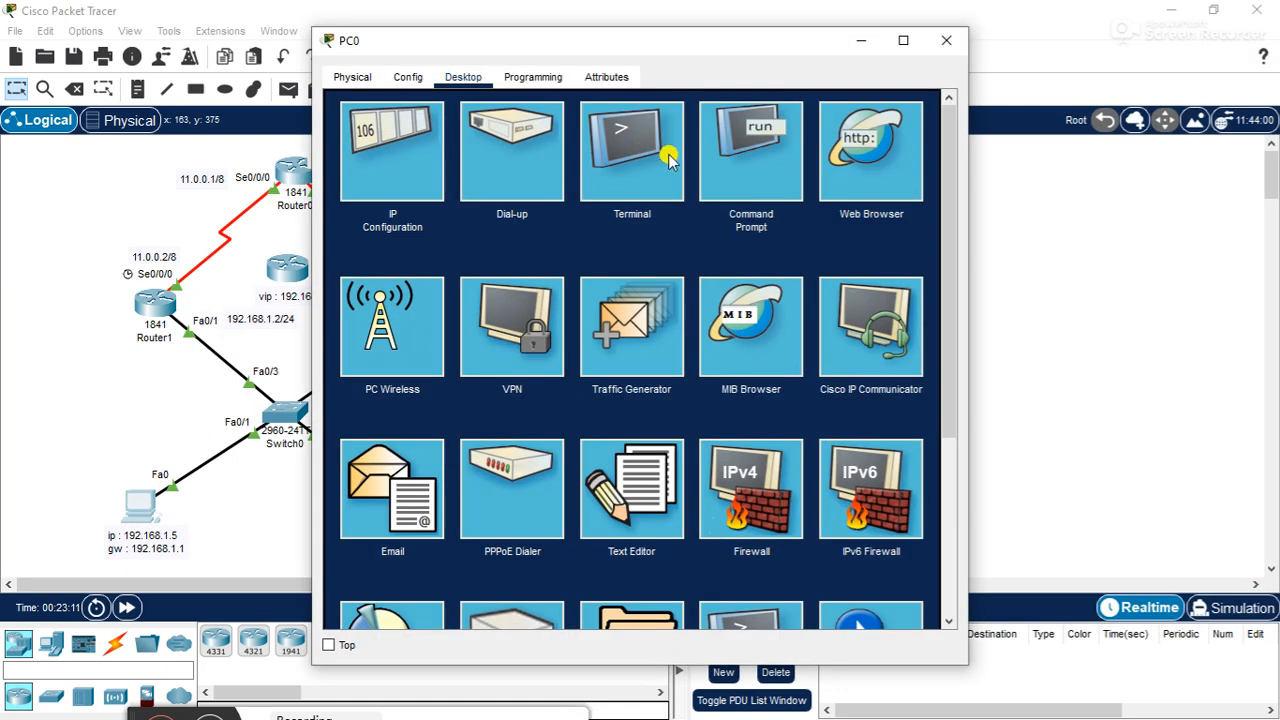
left_click(400, 172)
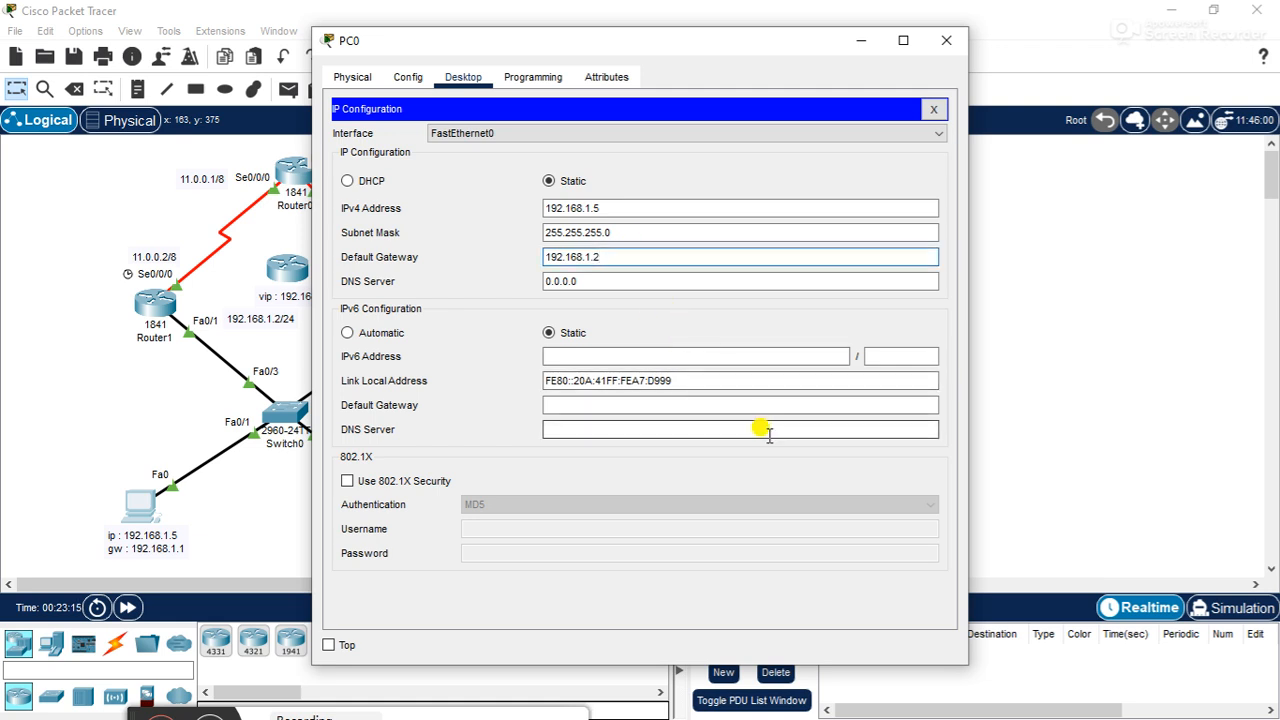
left_click(933, 109)
- Ping 200.0.0.2 twice from PC0's command prompt and close PC0's window
left_click(750, 150)
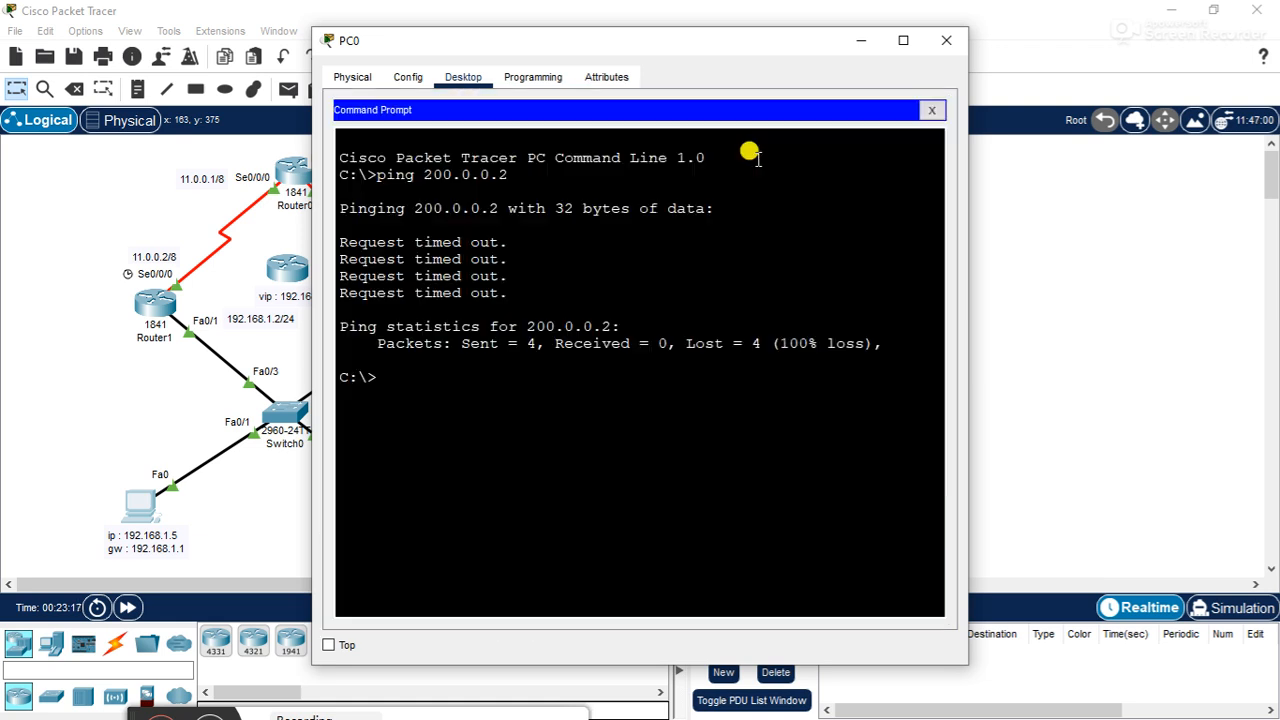
key("Up")
key("Return")
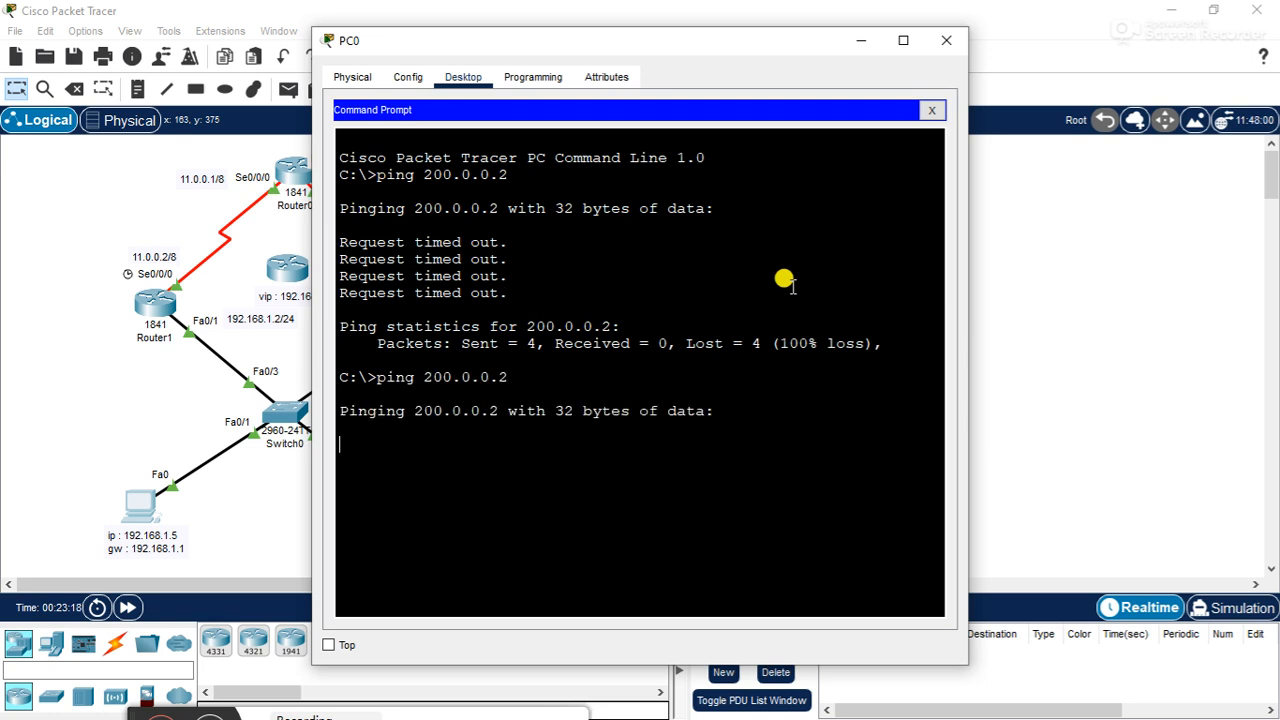
left_click_drag(724, 50, 911, 66)
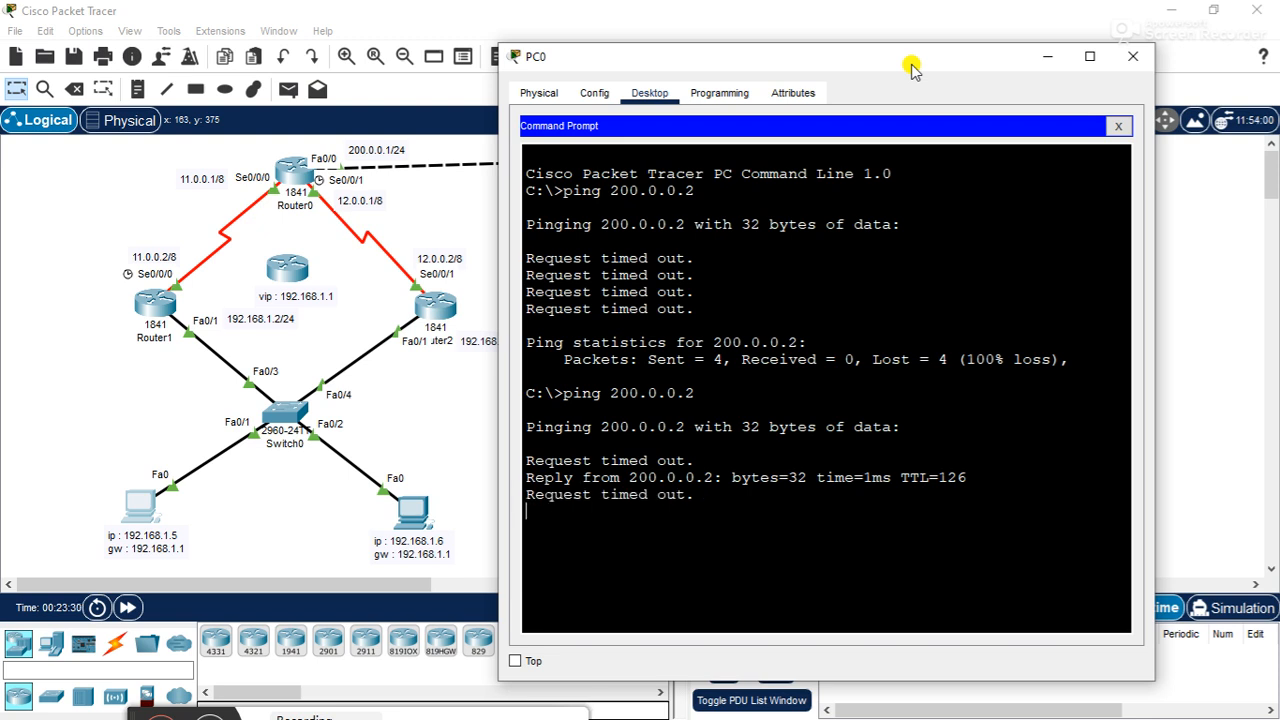
key("Up")
key("Return")
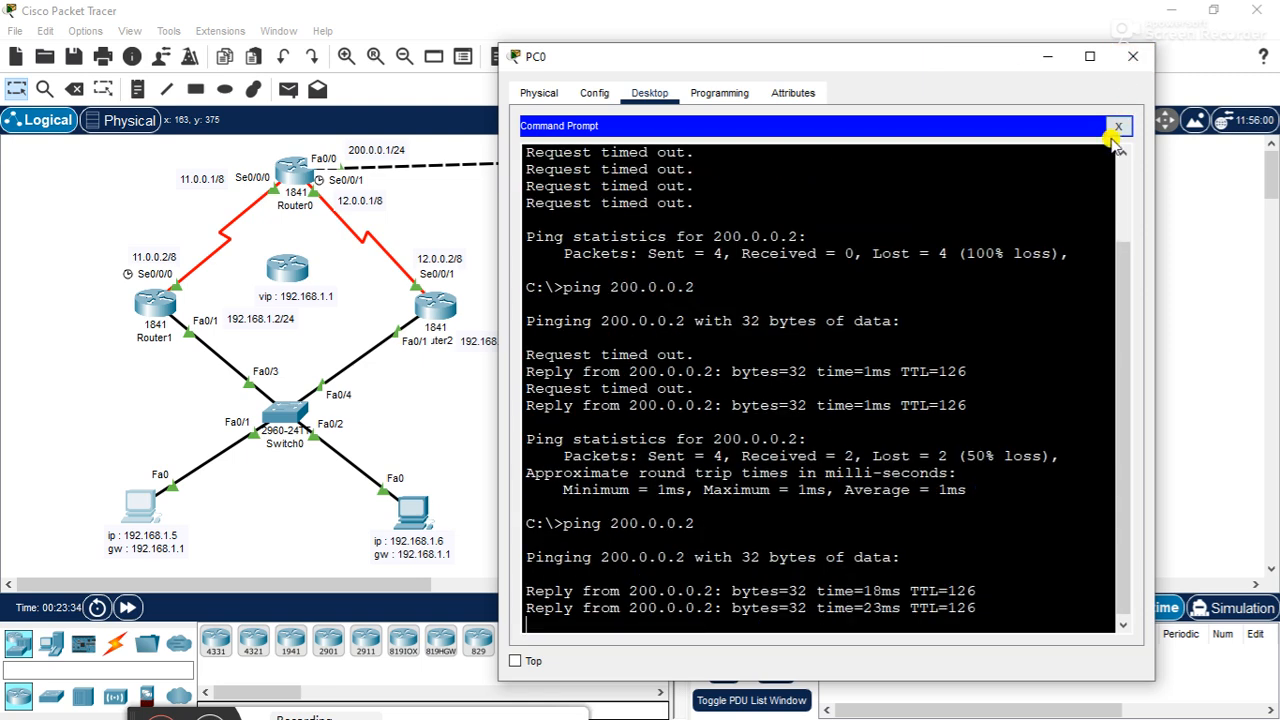
left_click(1118, 127)
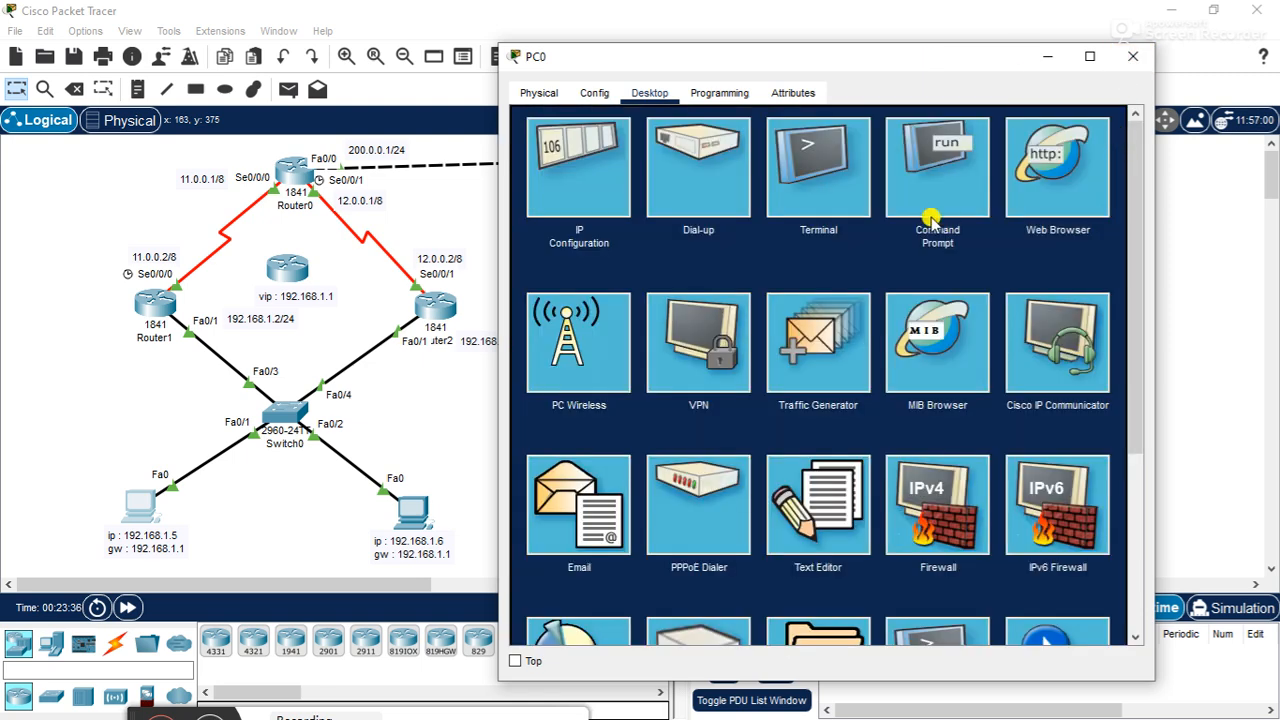
left_click(1133, 56)
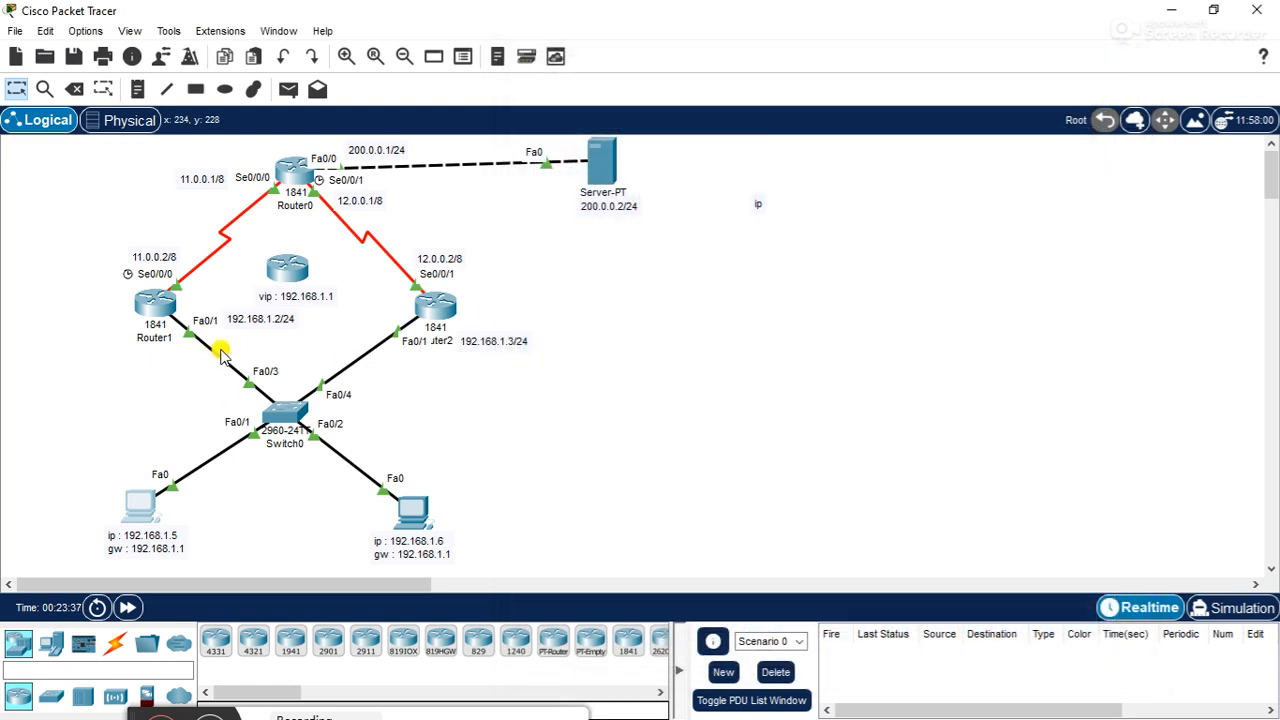
- Open Router1's command line beside the topology and shut down interface f0/1
left_click(155, 305)
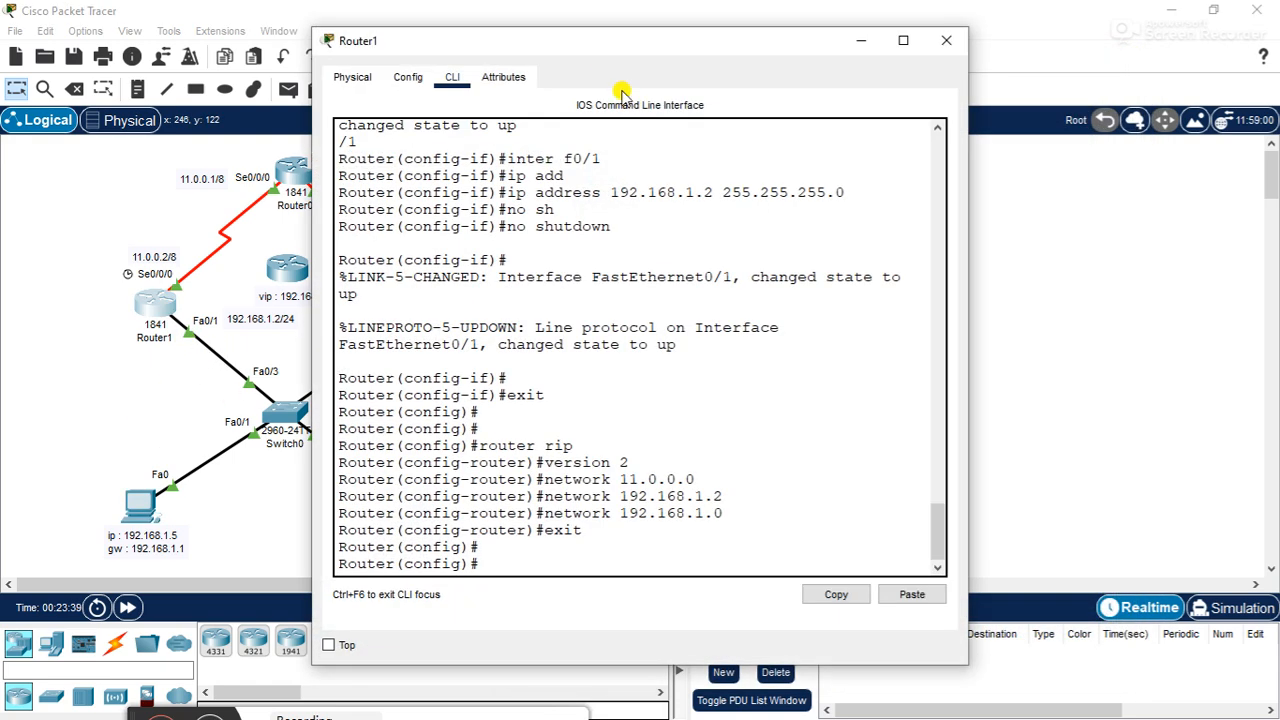
left_click_drag(600, 40, 864, 62)
left_click(757, 318)
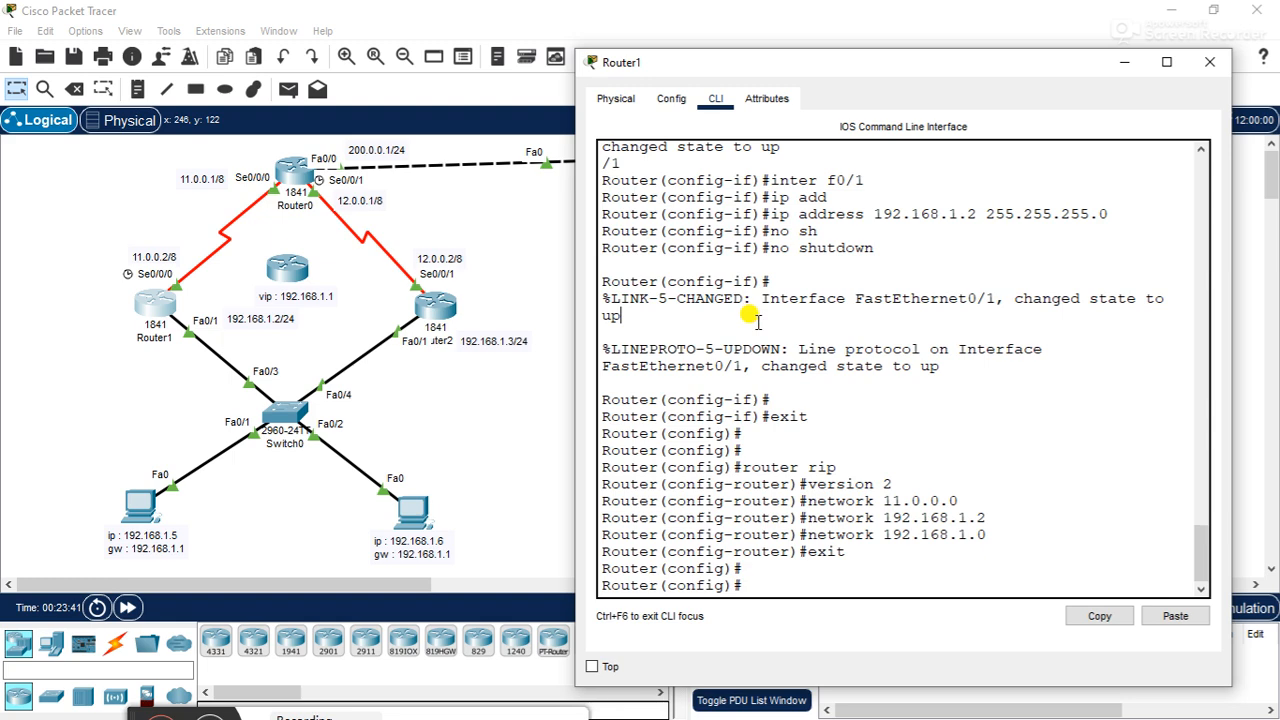
key("Return")
type("inter ")
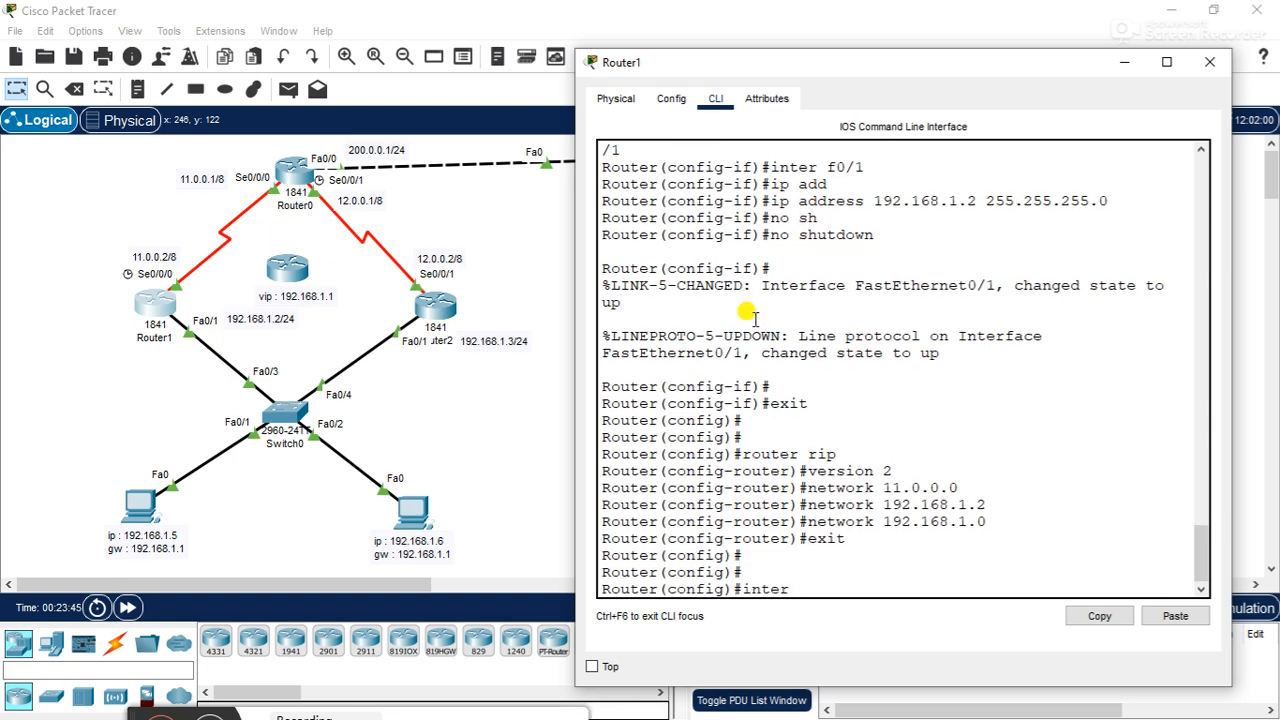
type("f0/1")
key("Return")
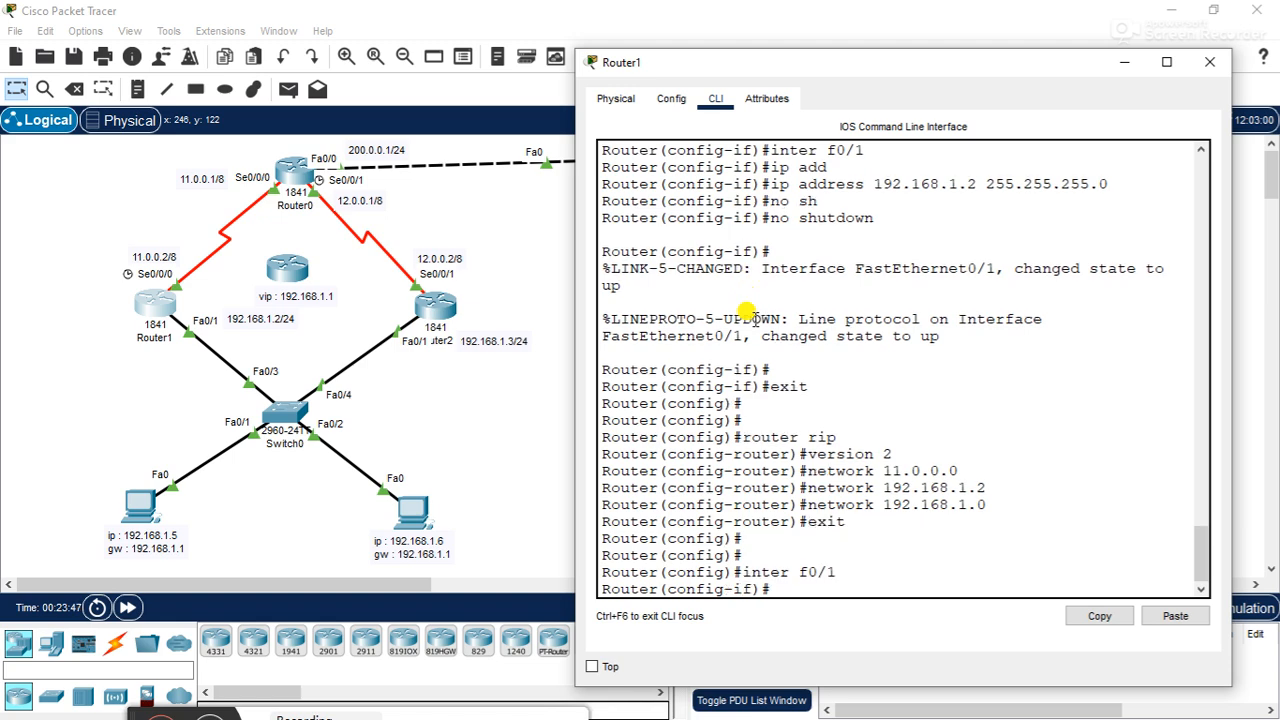
type("sh")
key("Tab")
key("Return")
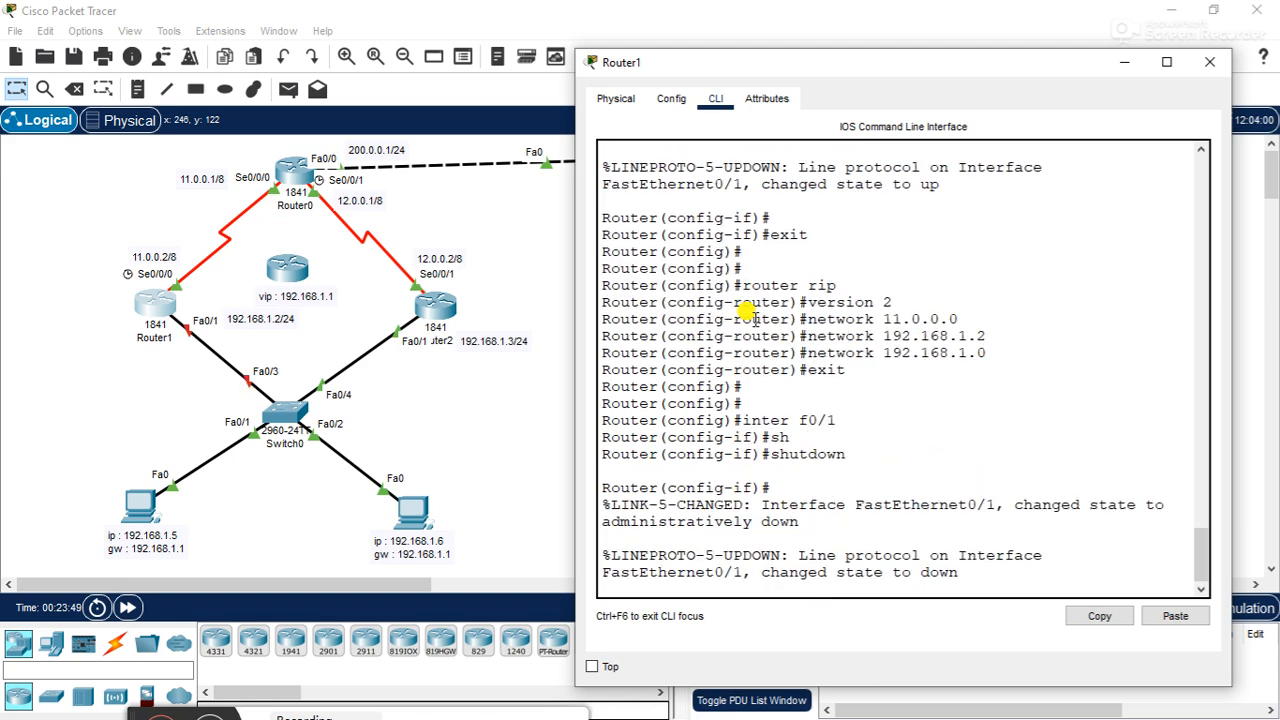
key("Return")
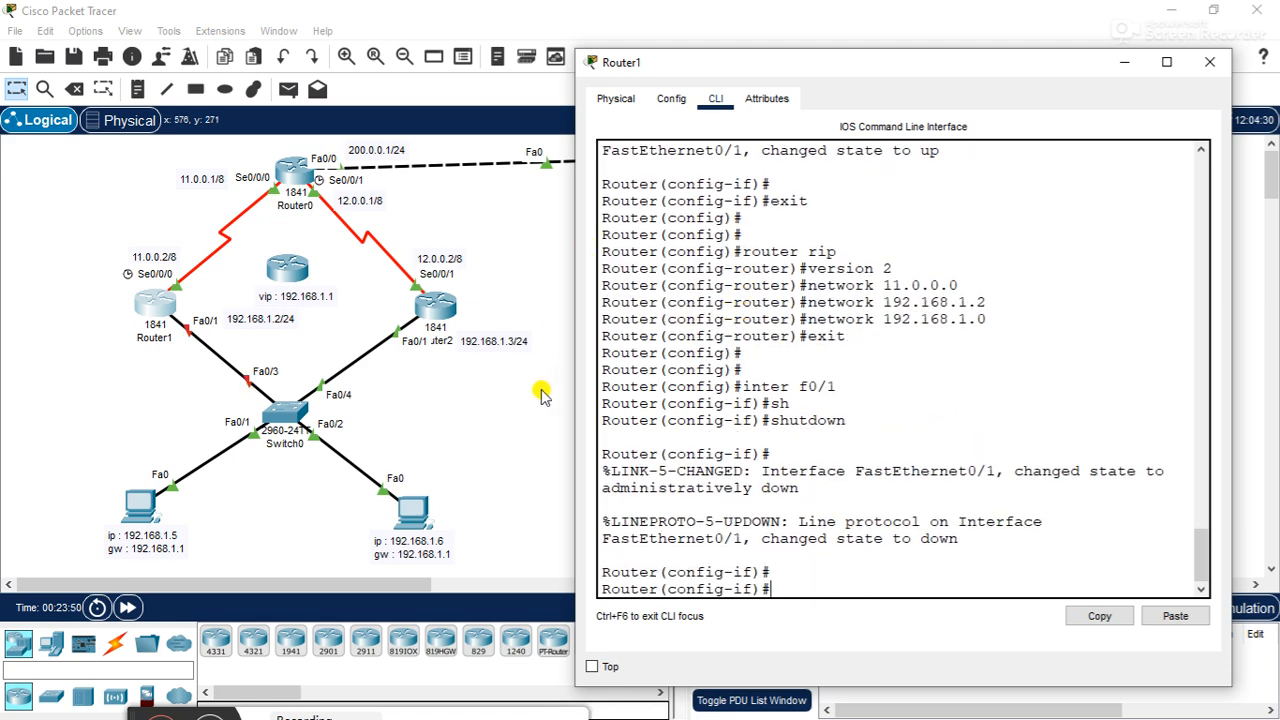
- Ping 200.0.0.2 from PC0 to test connectivity with Router1's f0/1 interface shut down, and close PC0's window
left_click(142, 505)
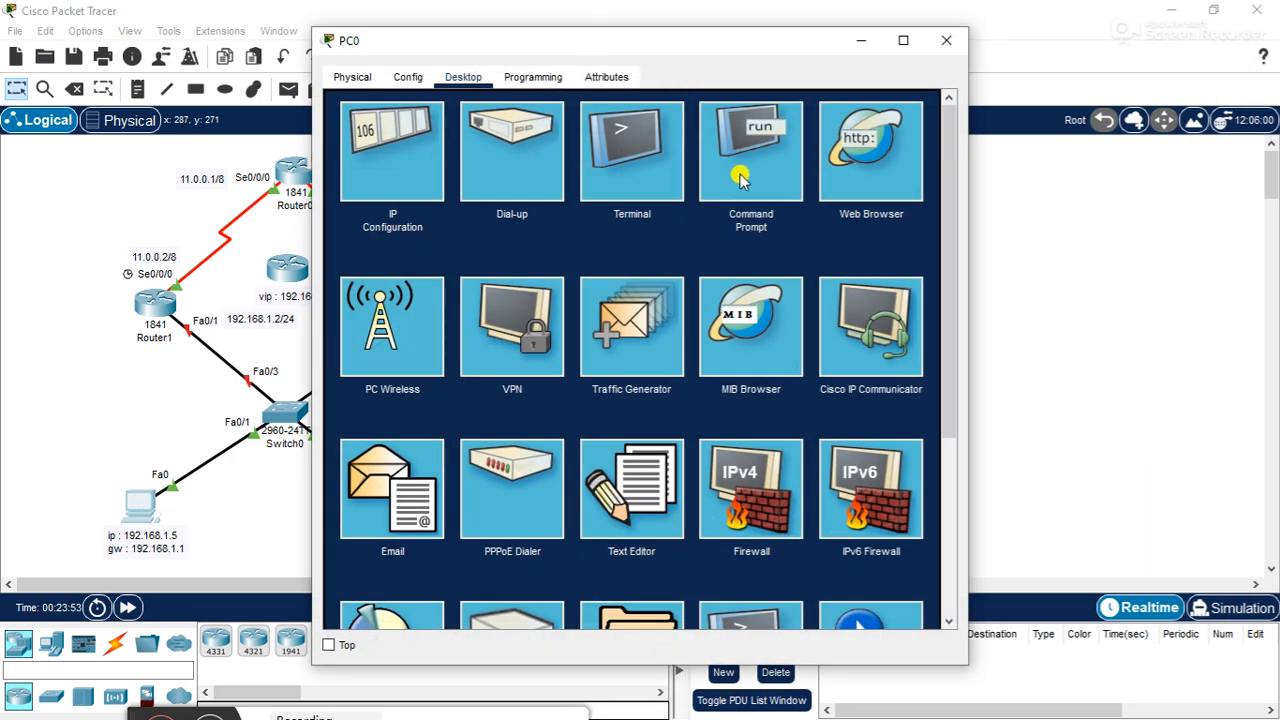
left_click_drag(680, 42, 862, 86)
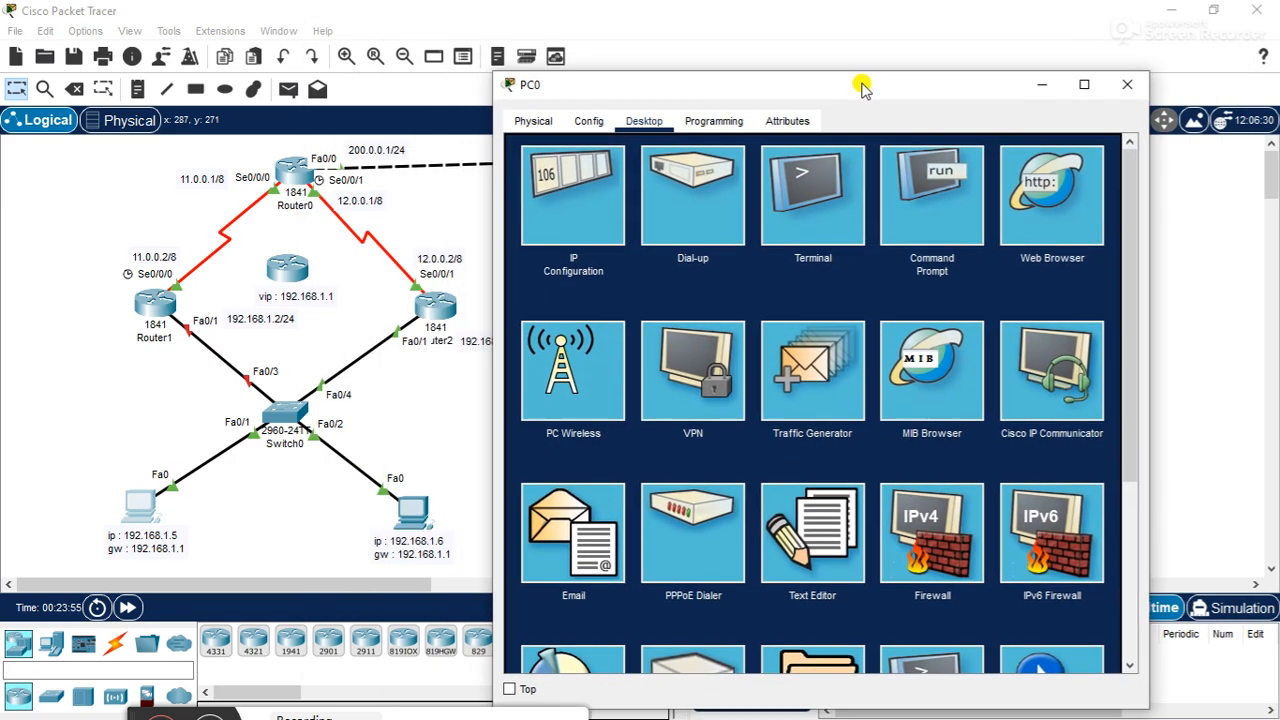
left_click(952, 245)
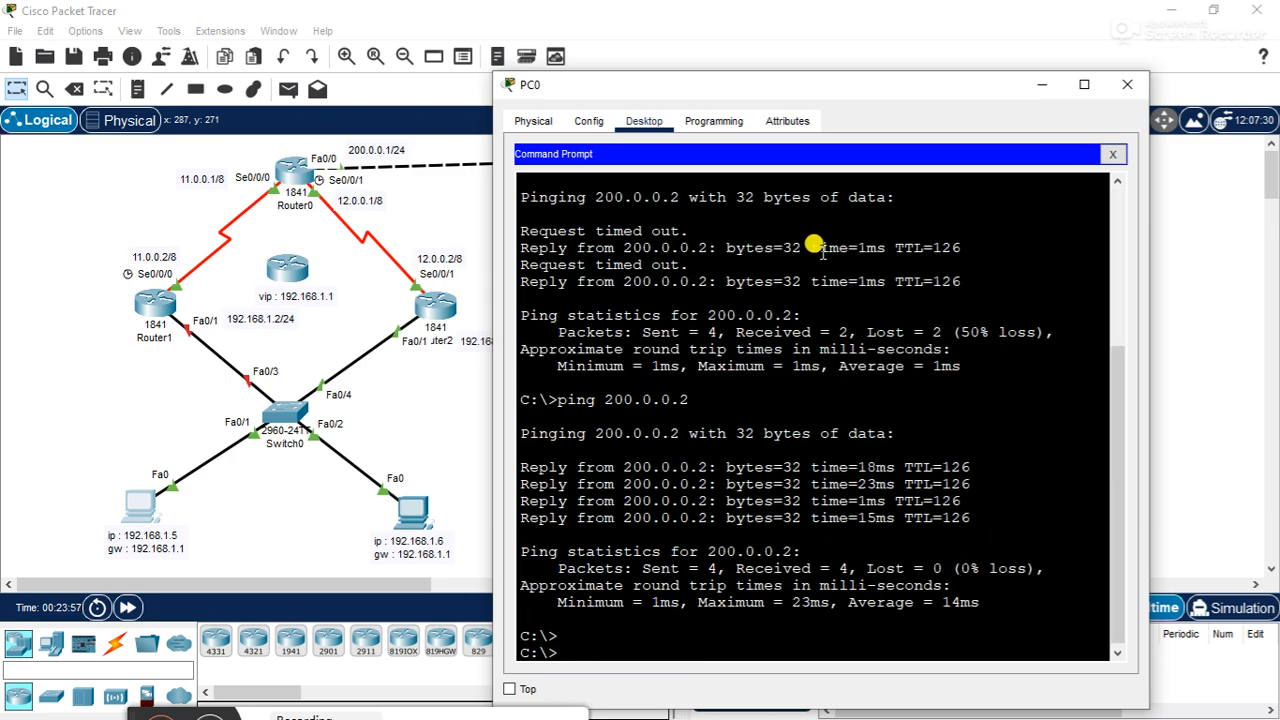
key("Return")
key("Up")
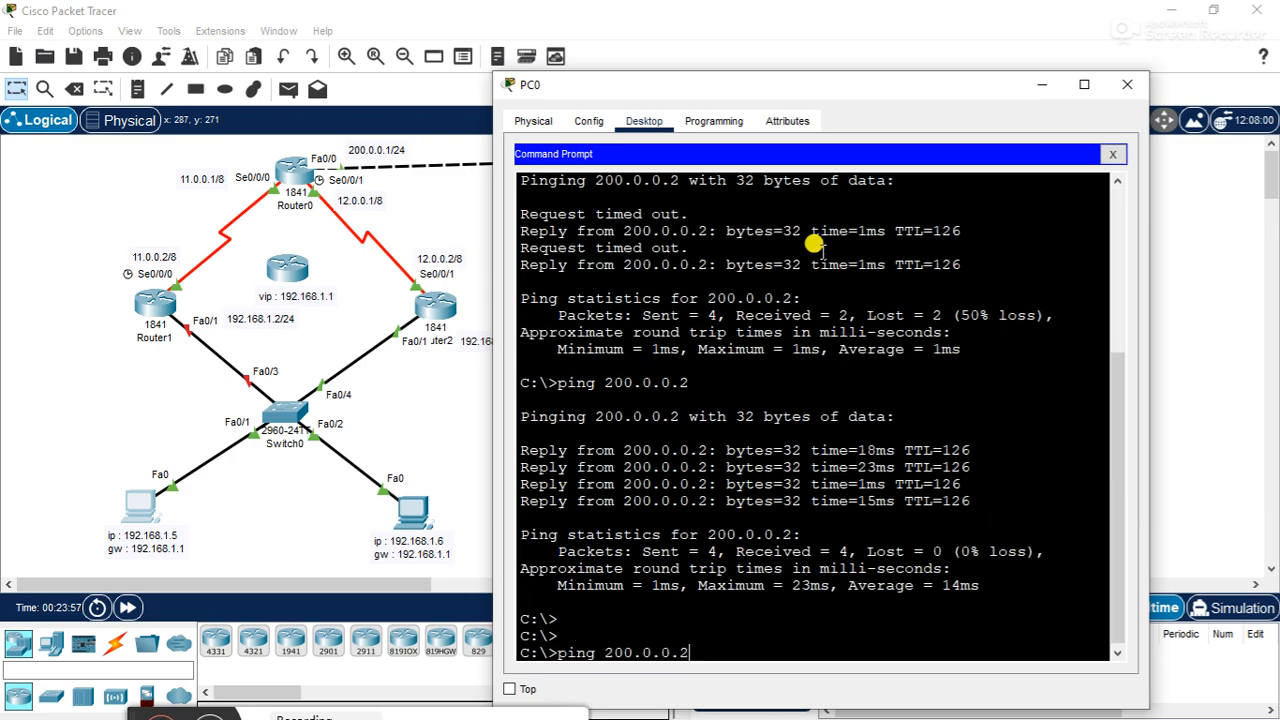
key("Return")
left_click_drag(955, 95, 1128, 89)
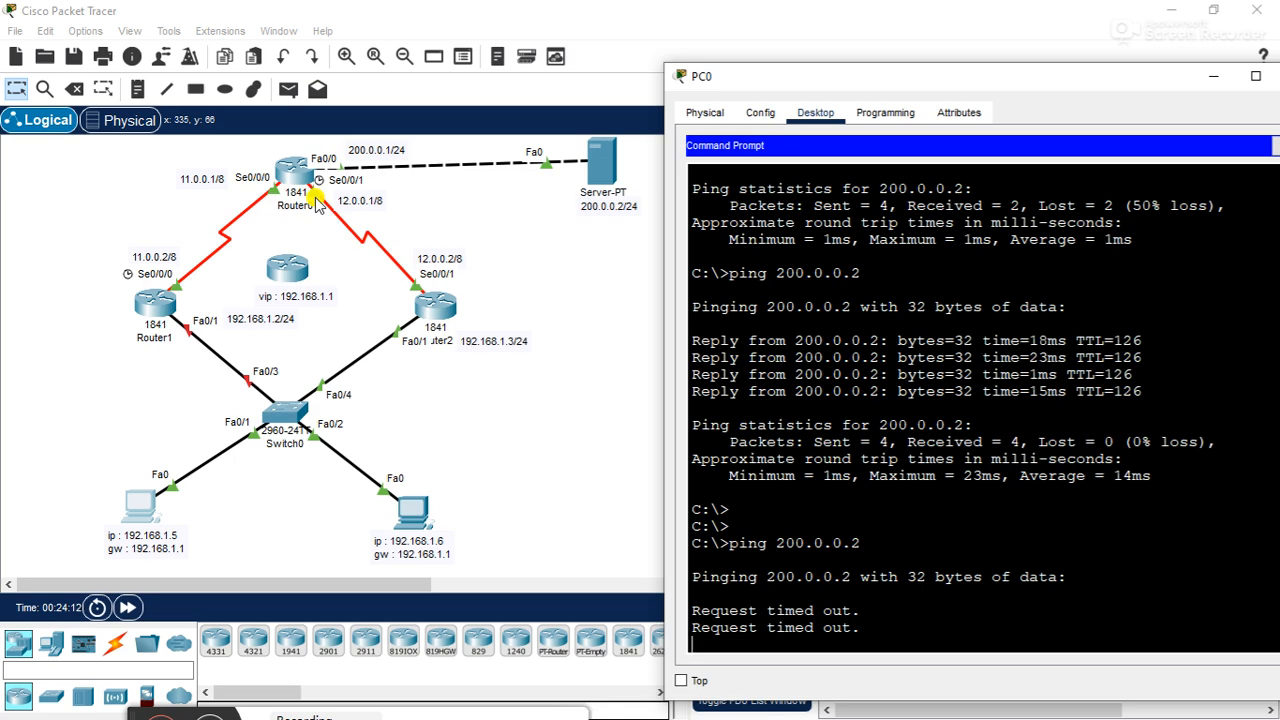
left_click_drag(806, 76, 708, 27)
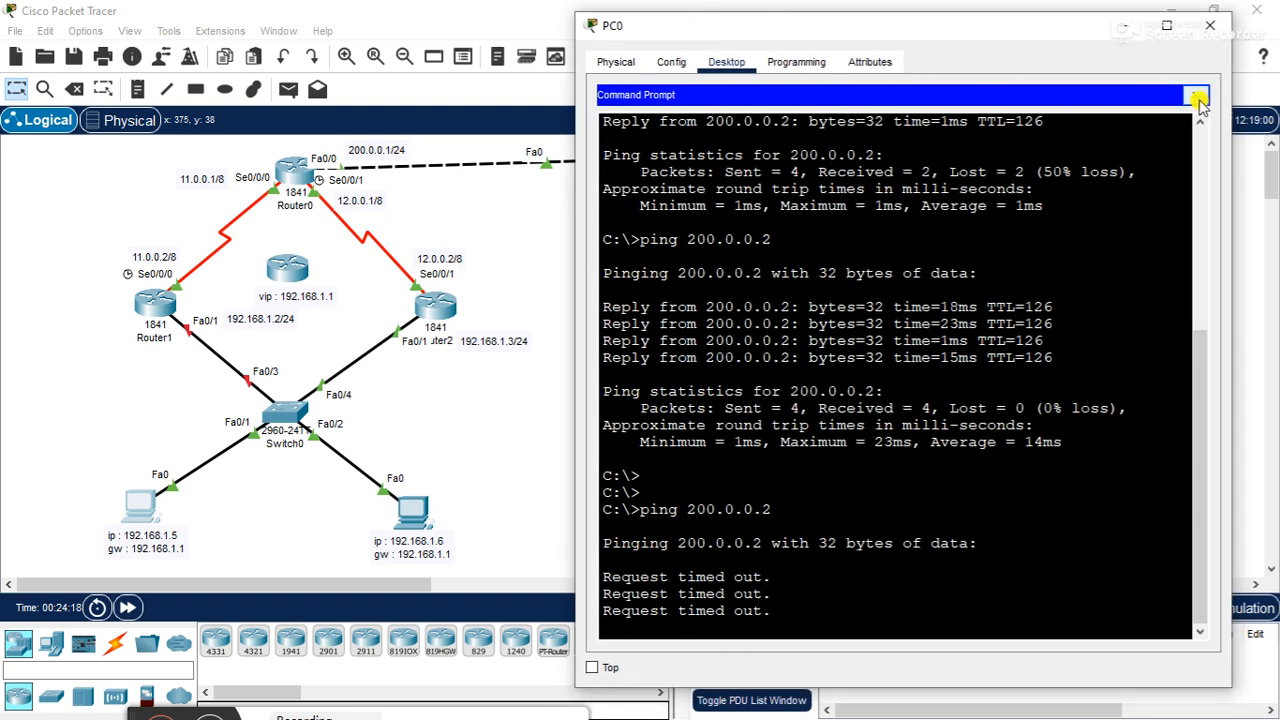
left_click(1198, 97)
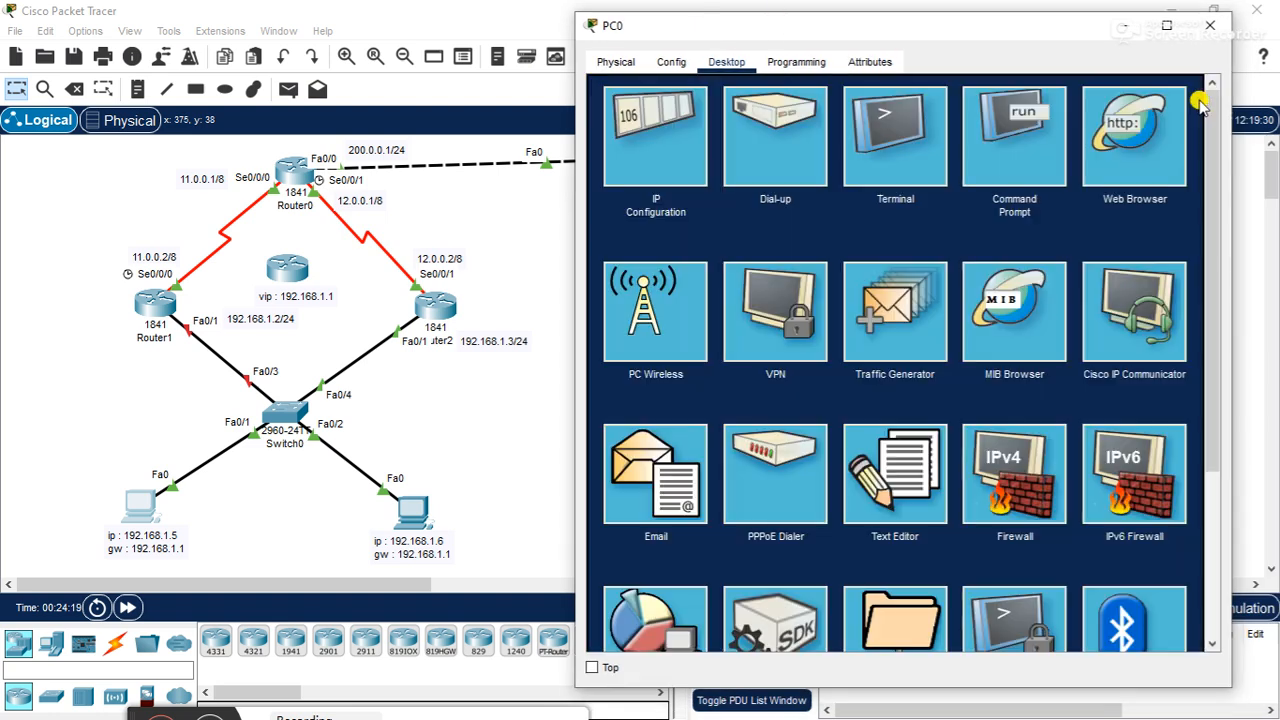
left_click(1208, 27)
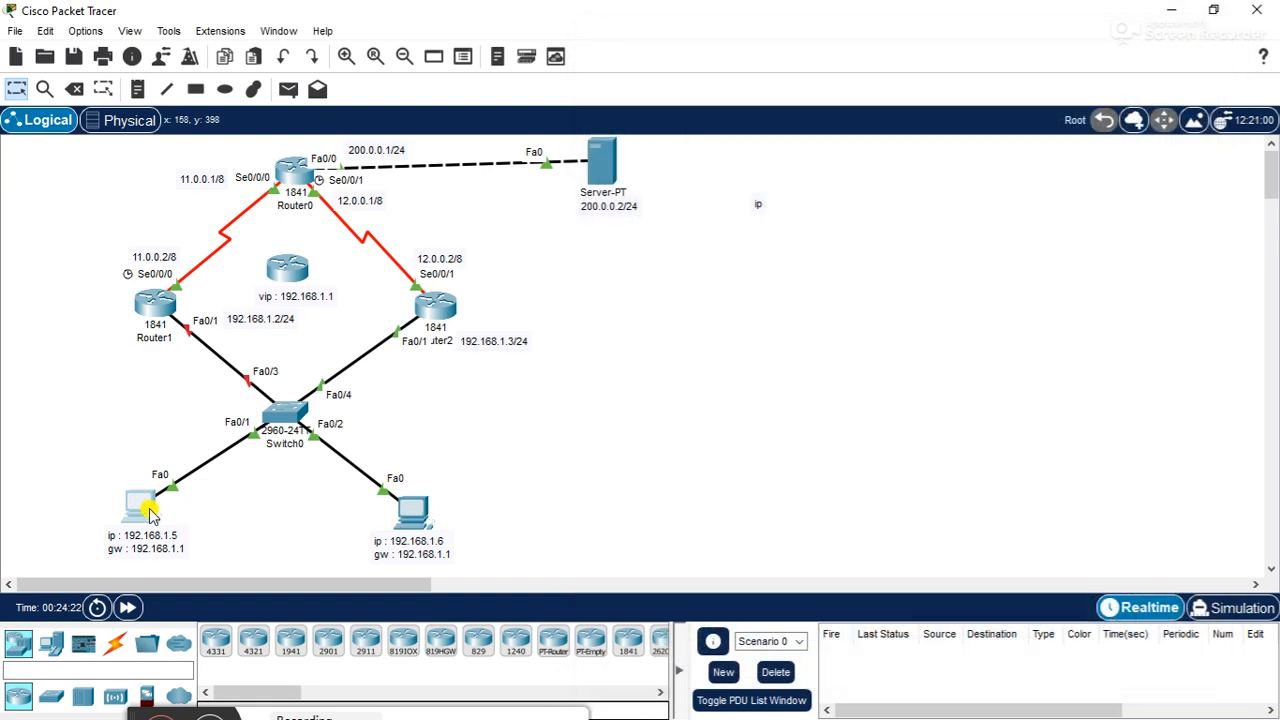
- Set PC0's default gateway to the virtual address 192.168.1.1 and close PC0's window
left_click(152, 504)
left_click(425, 160)
left_click(619, 258)
key("BackSpace")
type("192.168.1.1")
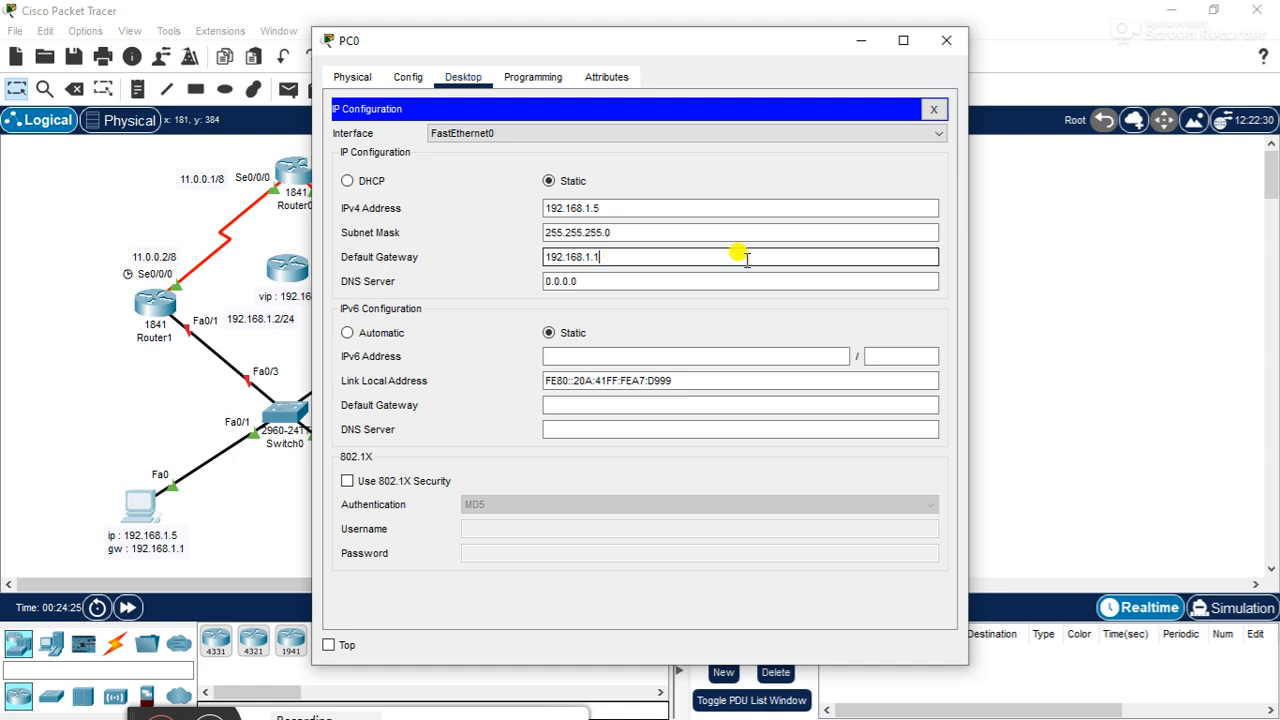
left_click(933, 109)
left_click(946, 40)
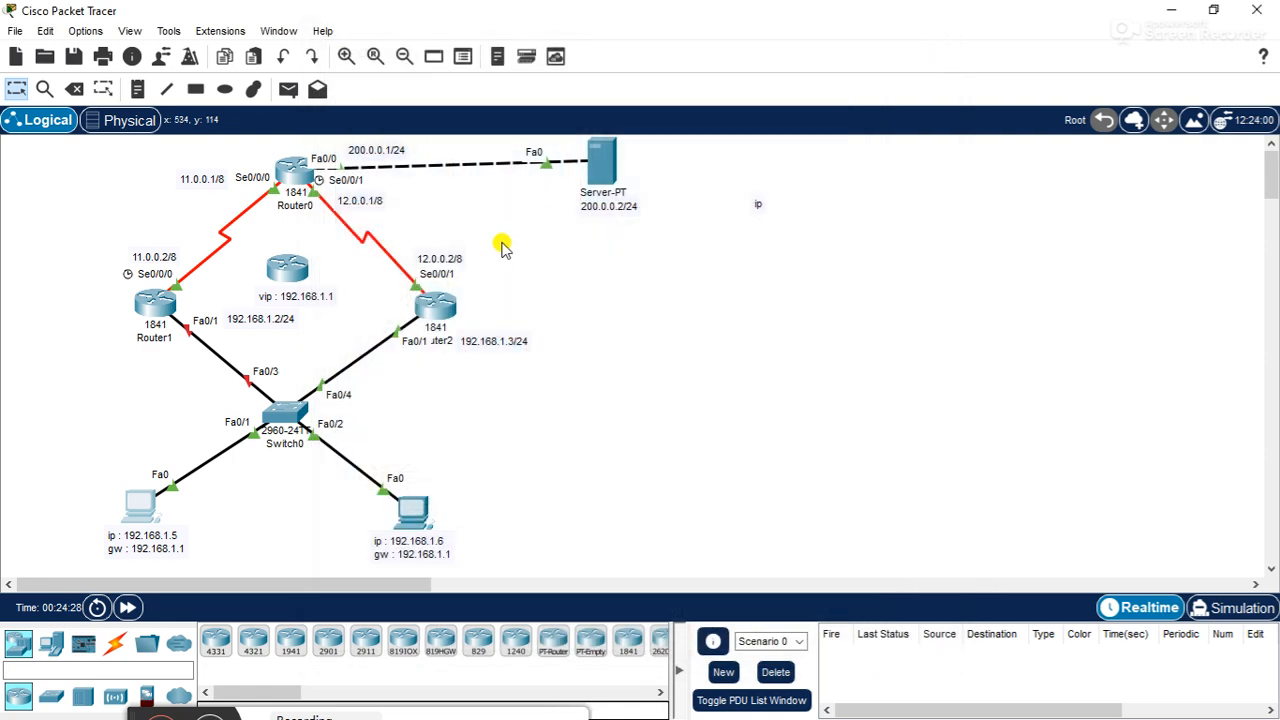
- Re-enable interface f0/1 on Router1 with no shutdown and return to privileged mode
left_click(152, 305)
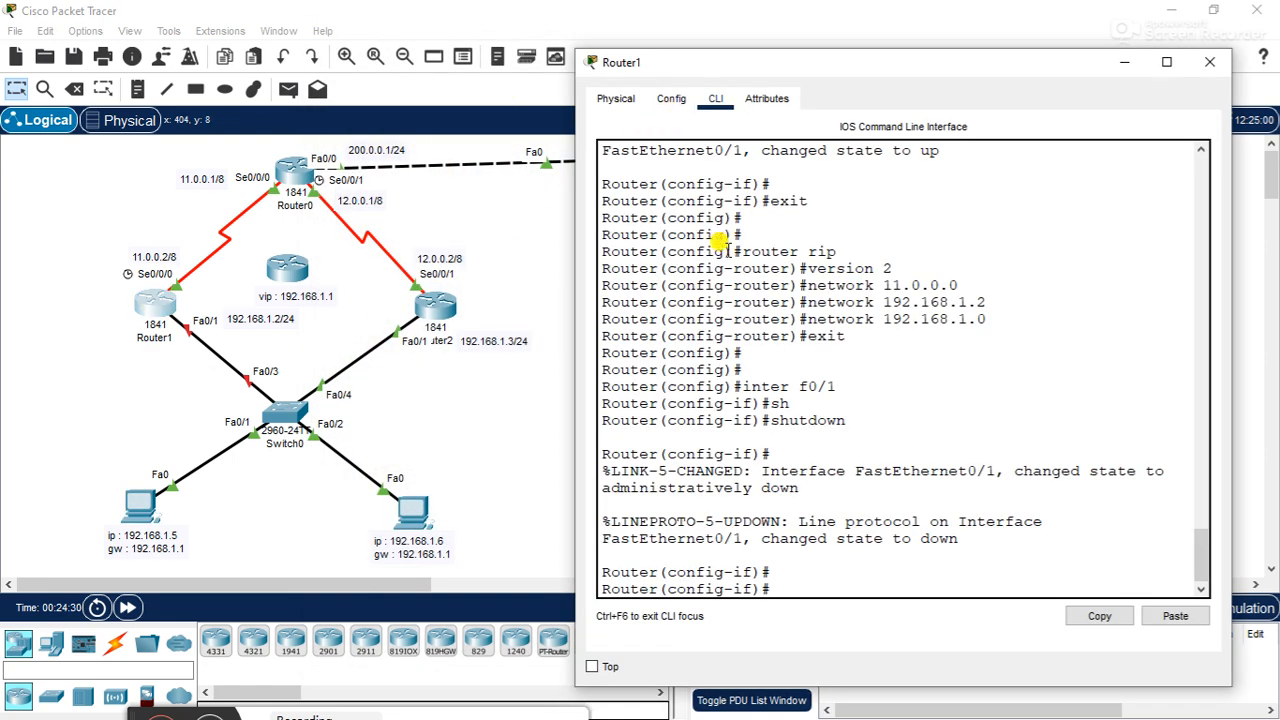
type("no sh")
key("Tab")
key("Return")
left_click_drag(970, 62, 1008, 45)
type("end")
key("Return")
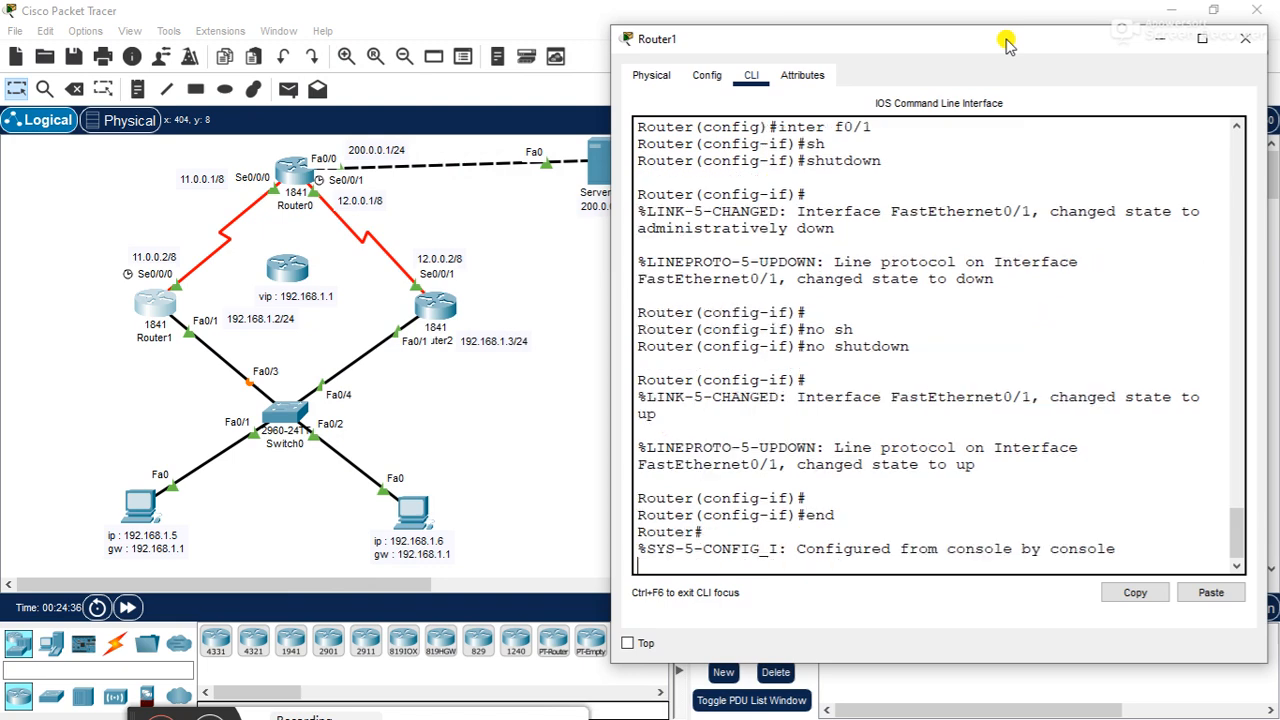
- Run show standby on Router1 to check for any existing HSRP configuration
type("show stan")
key("Tab")
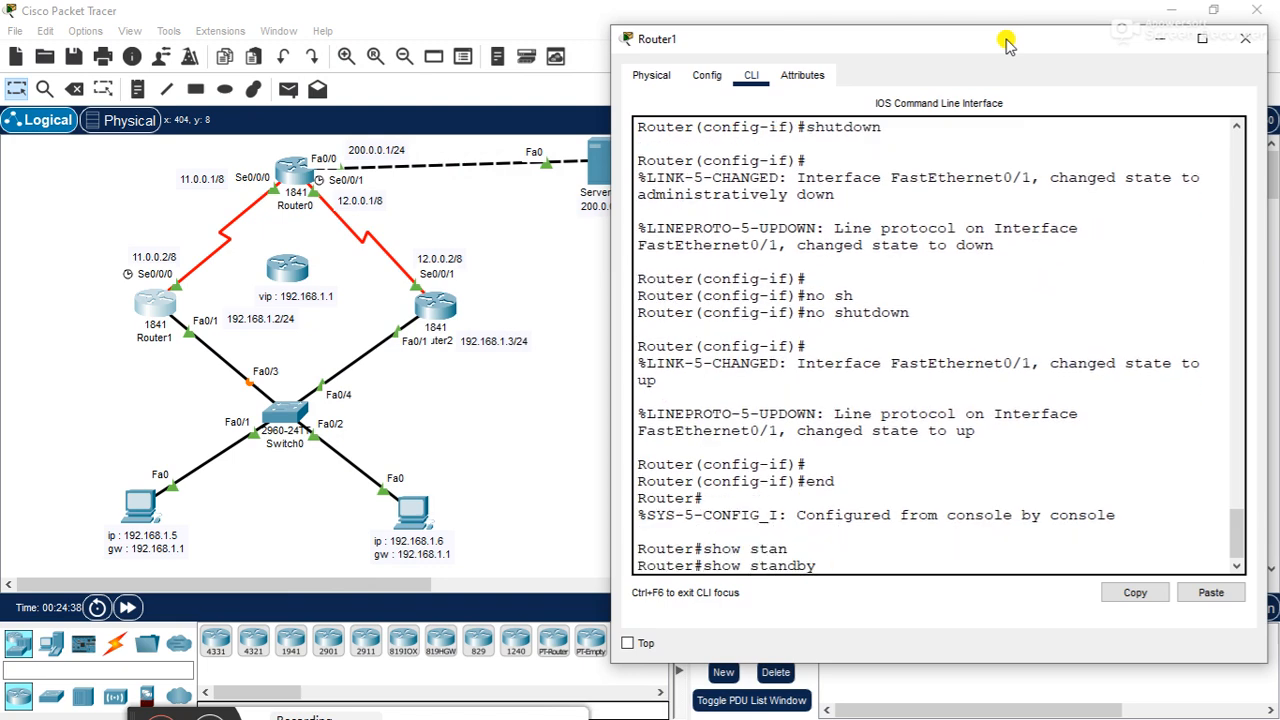
key("Return")
key("Return")
key("Return")
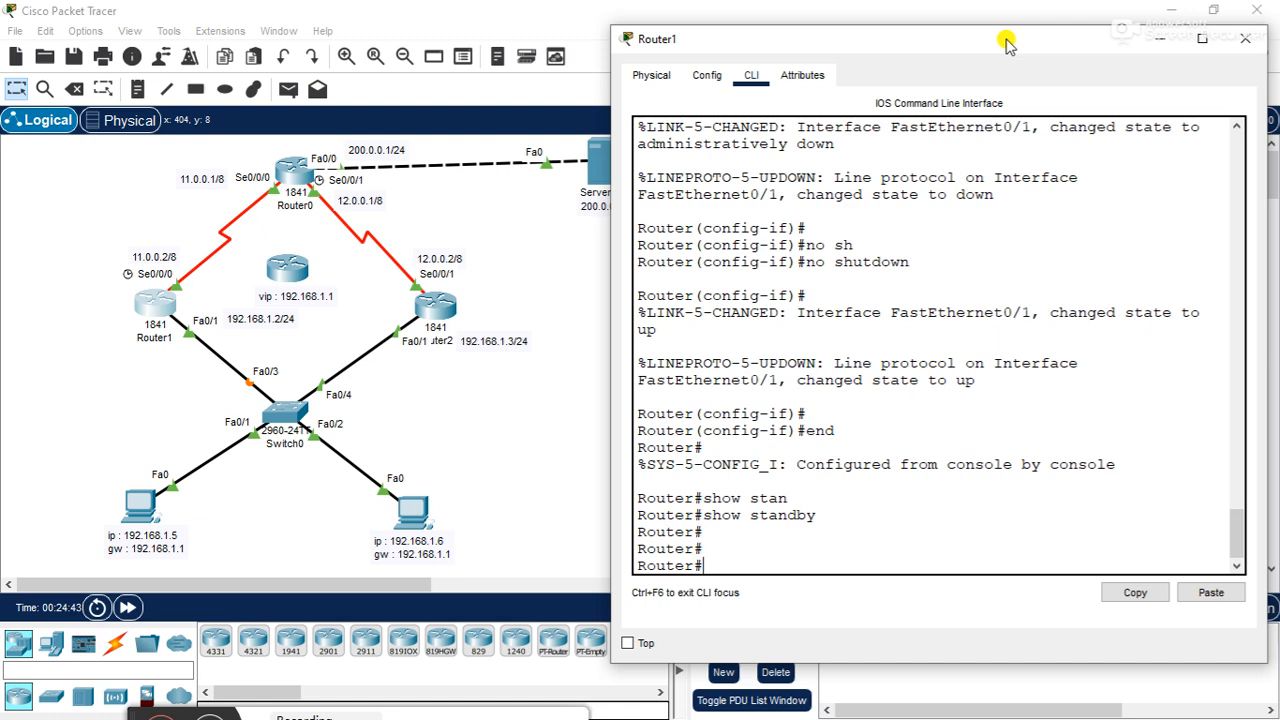
- Enter global configuration mode on Router1 with conf t and reposition its window to show more of the command line
key("Return")
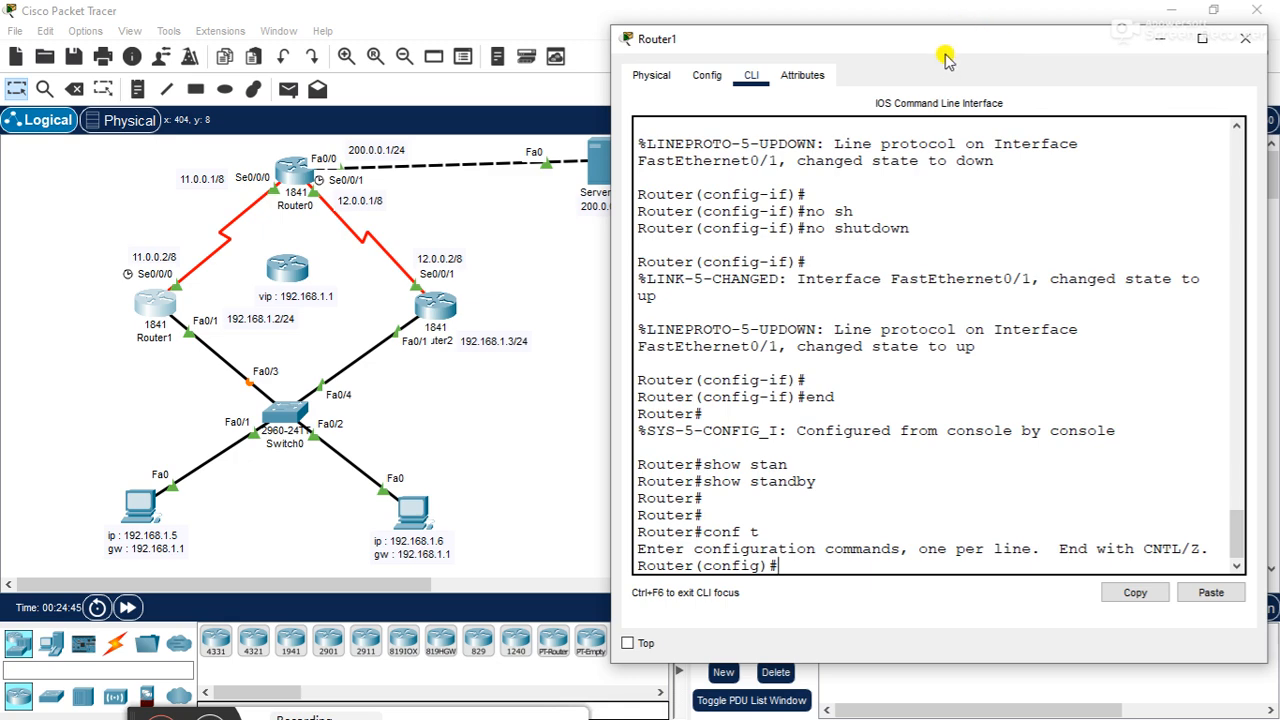
left_click_drag(938, 27, 936, 5)
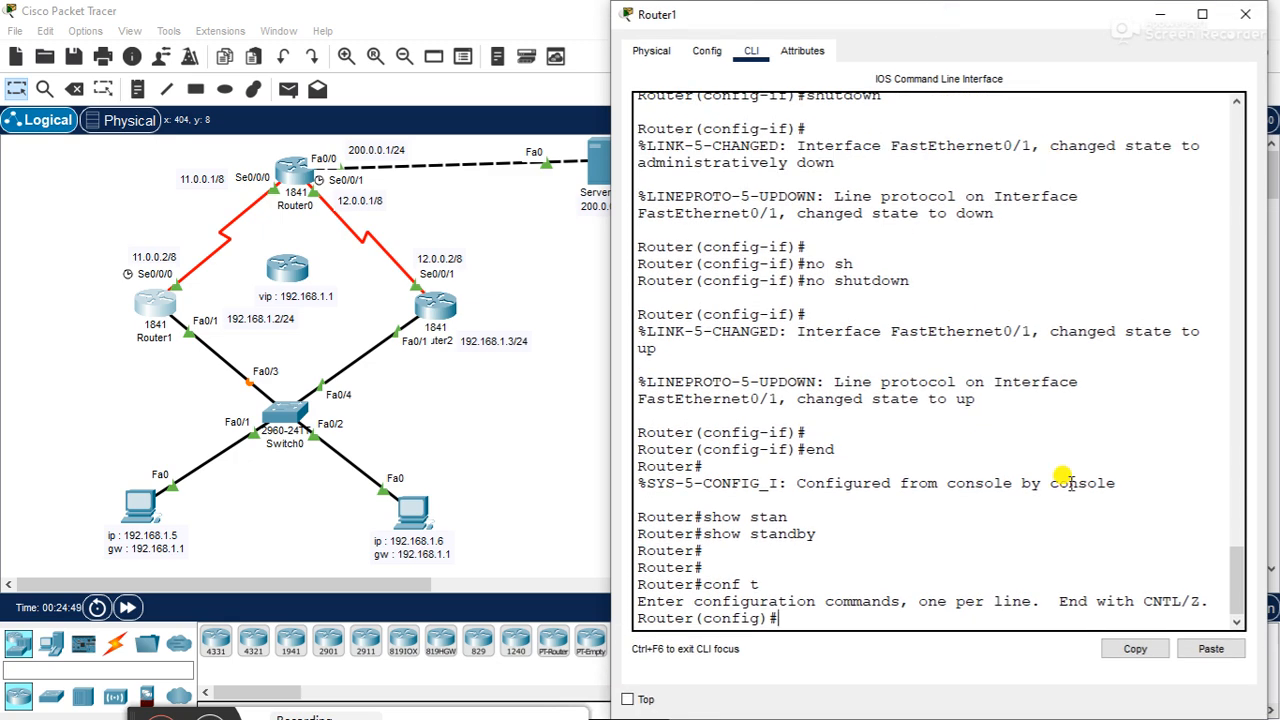
type("stand")
key("Tab")
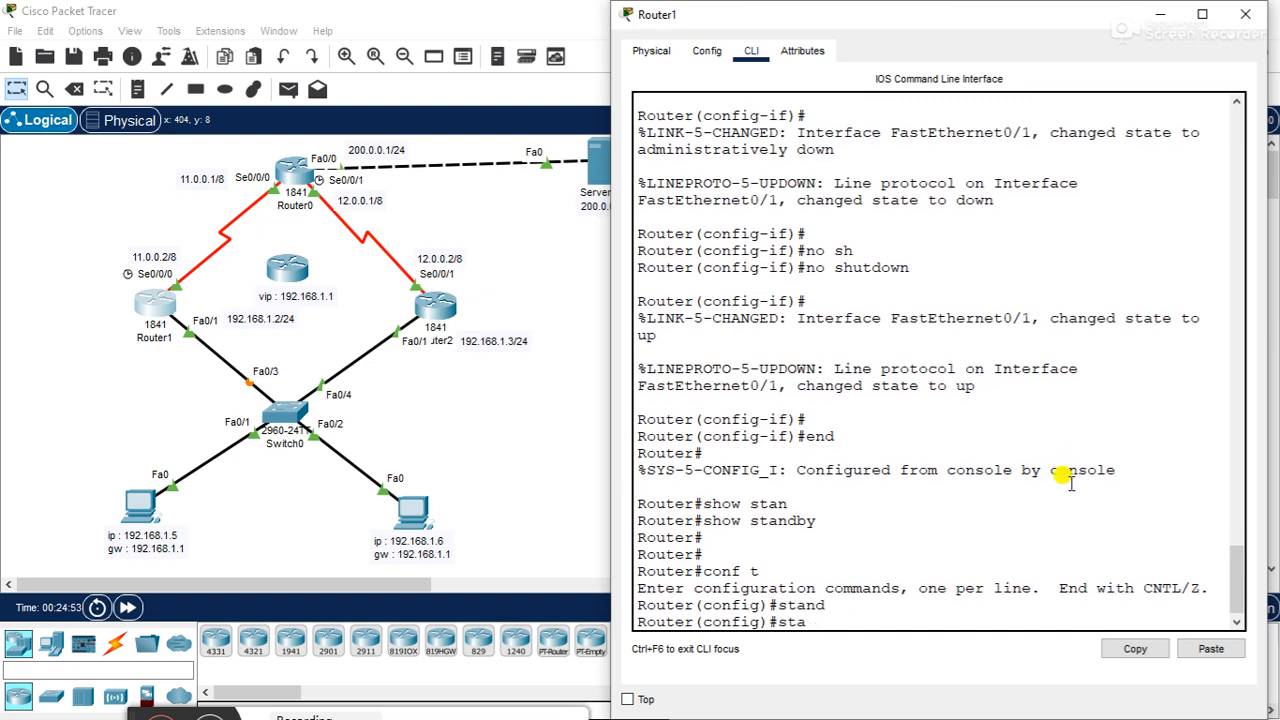
key("BackSpace")
key("BackSpace")
key("BackSpace")
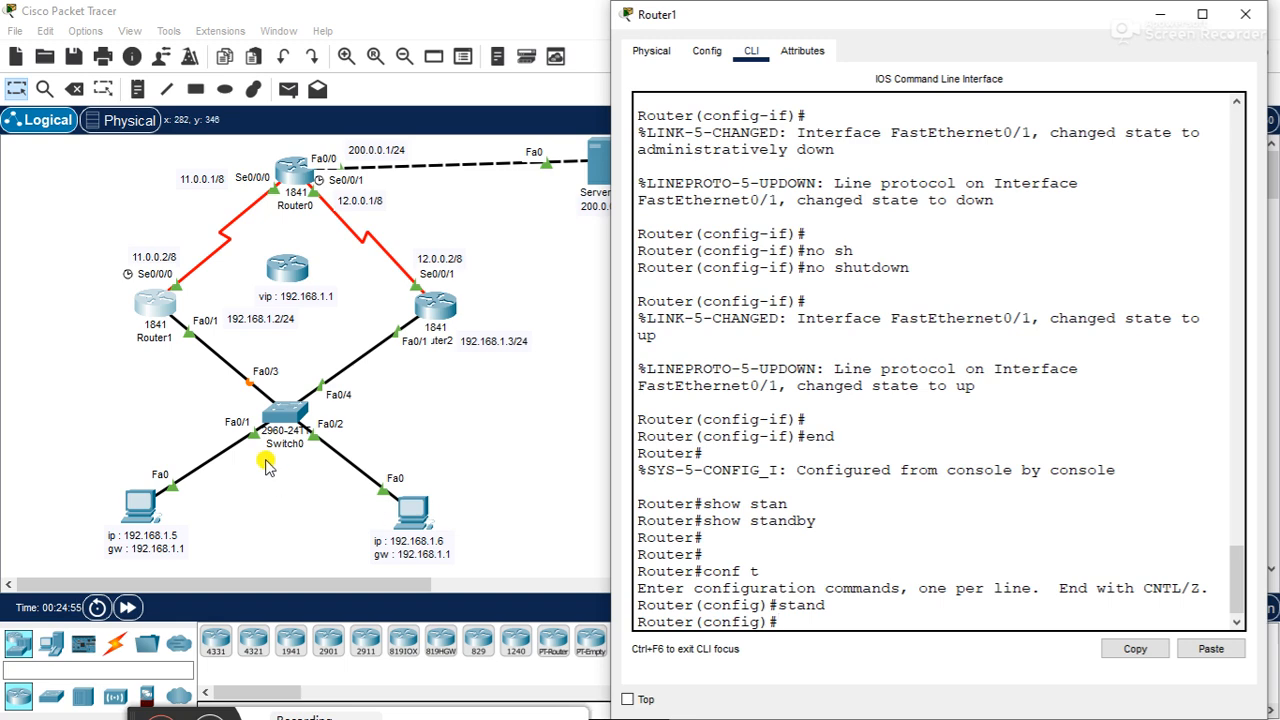
- Configure standby group 8 with virtual IP 192.168.1.1 on Router1's interface f0/1, and return to privileged mode
type("inter f0/1")
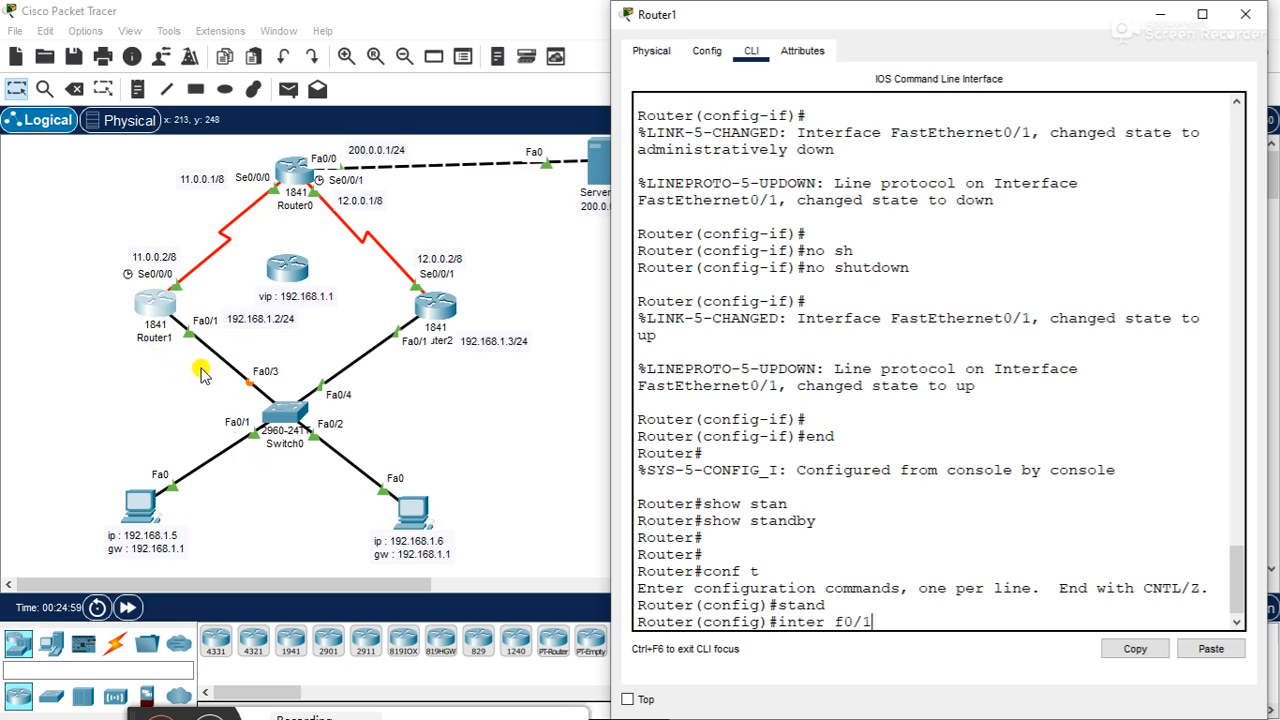
key("Return")
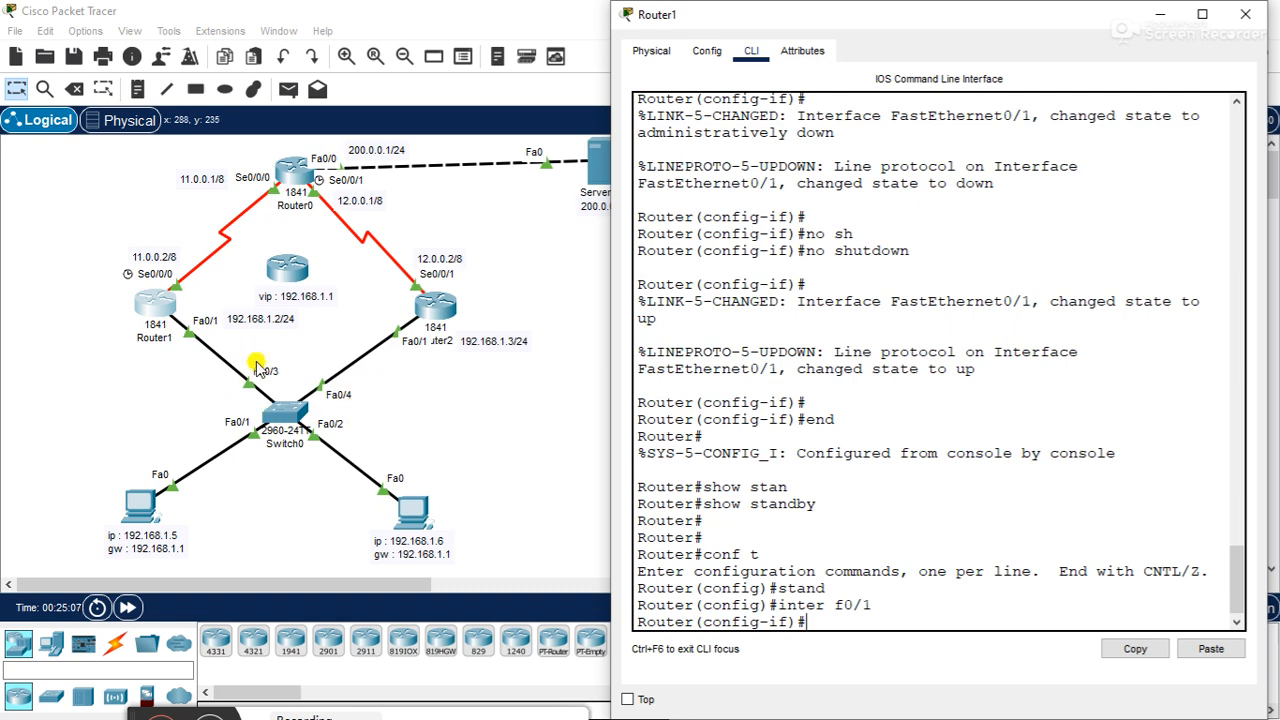
type("stand")
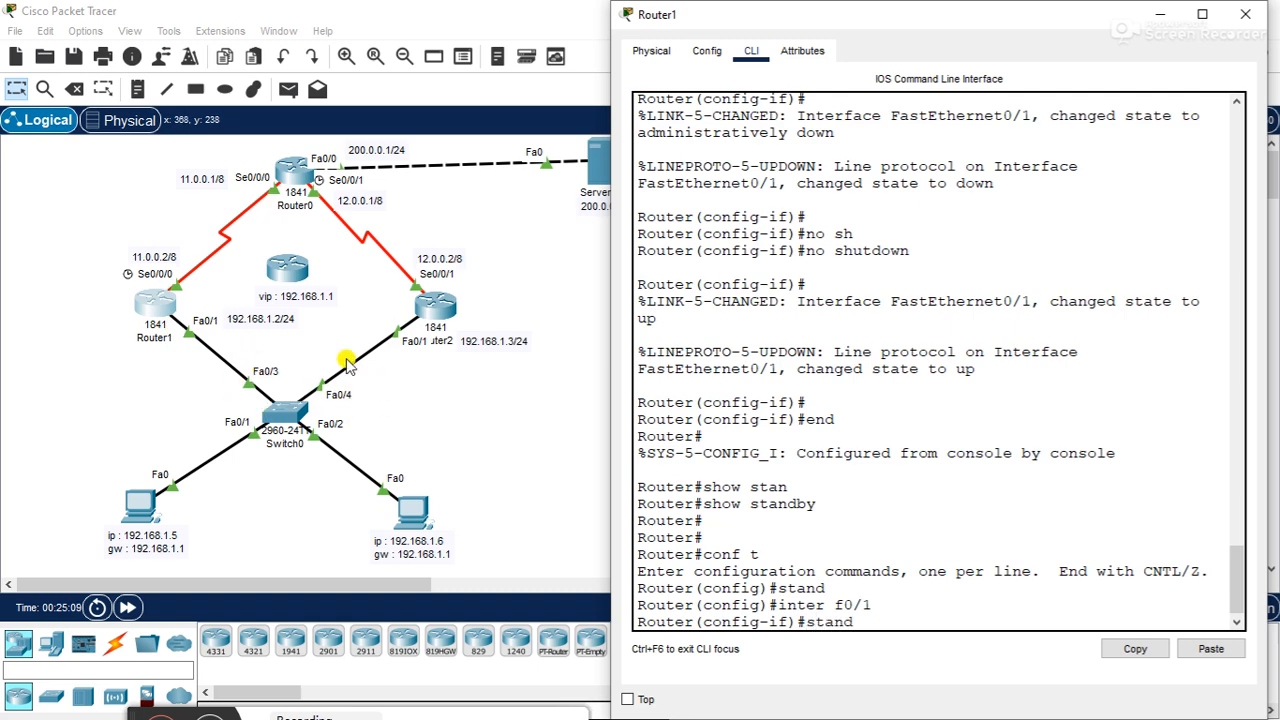
key("Tab")
type("8")
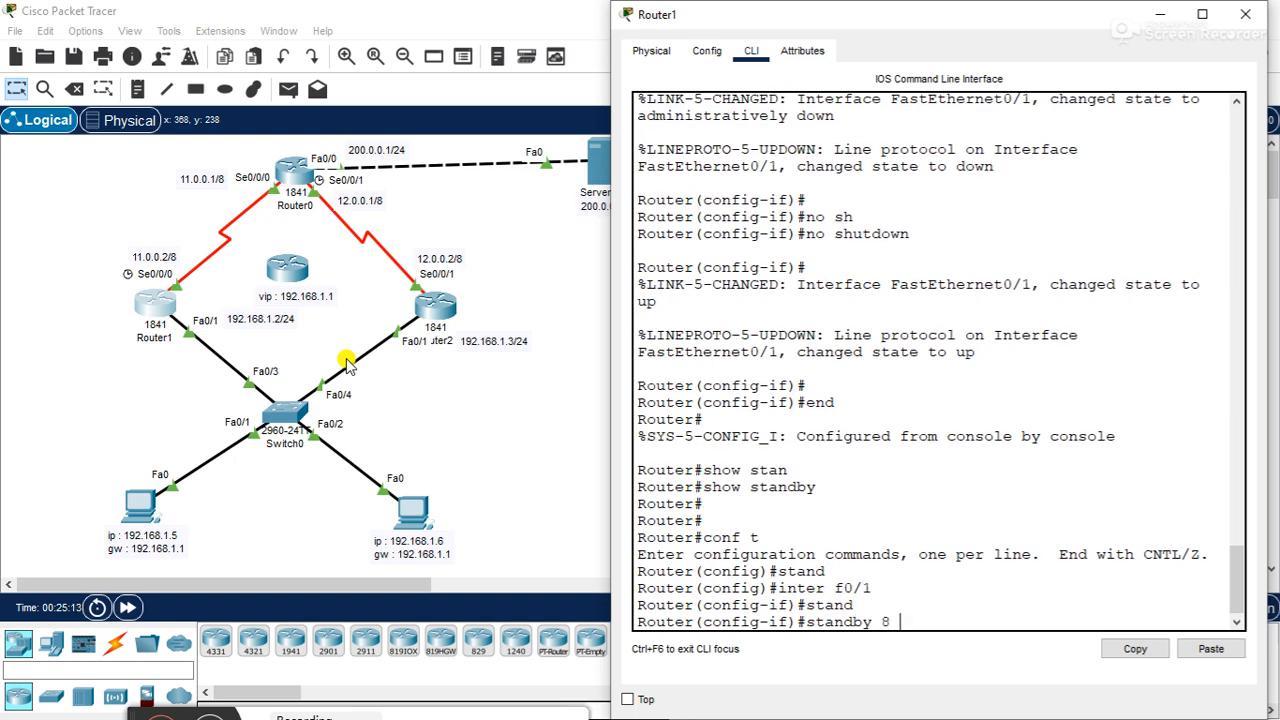
type(" ip 192.168.1.1")
key("Return")
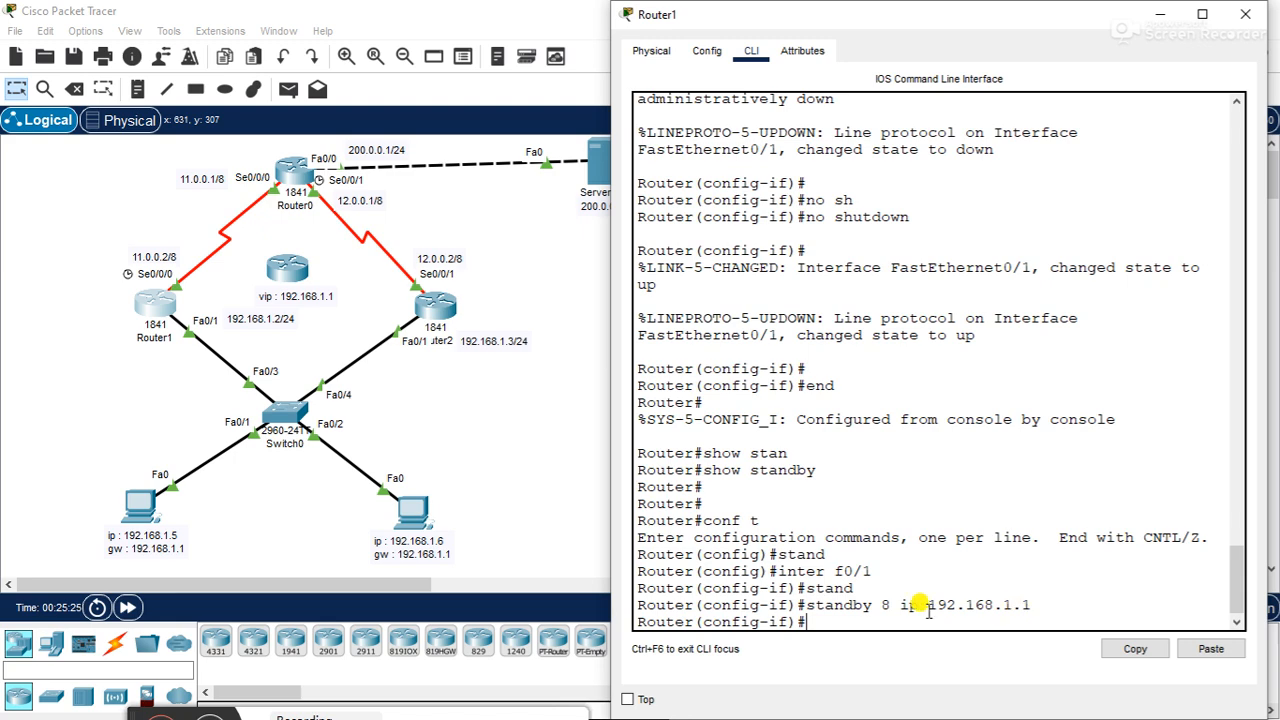
type("end")
key("Return")
key("Return")
- Run show standby on Router1 and highlight the state, virtual IP, priority and group name details for f0/1 group 8
type("show stand")
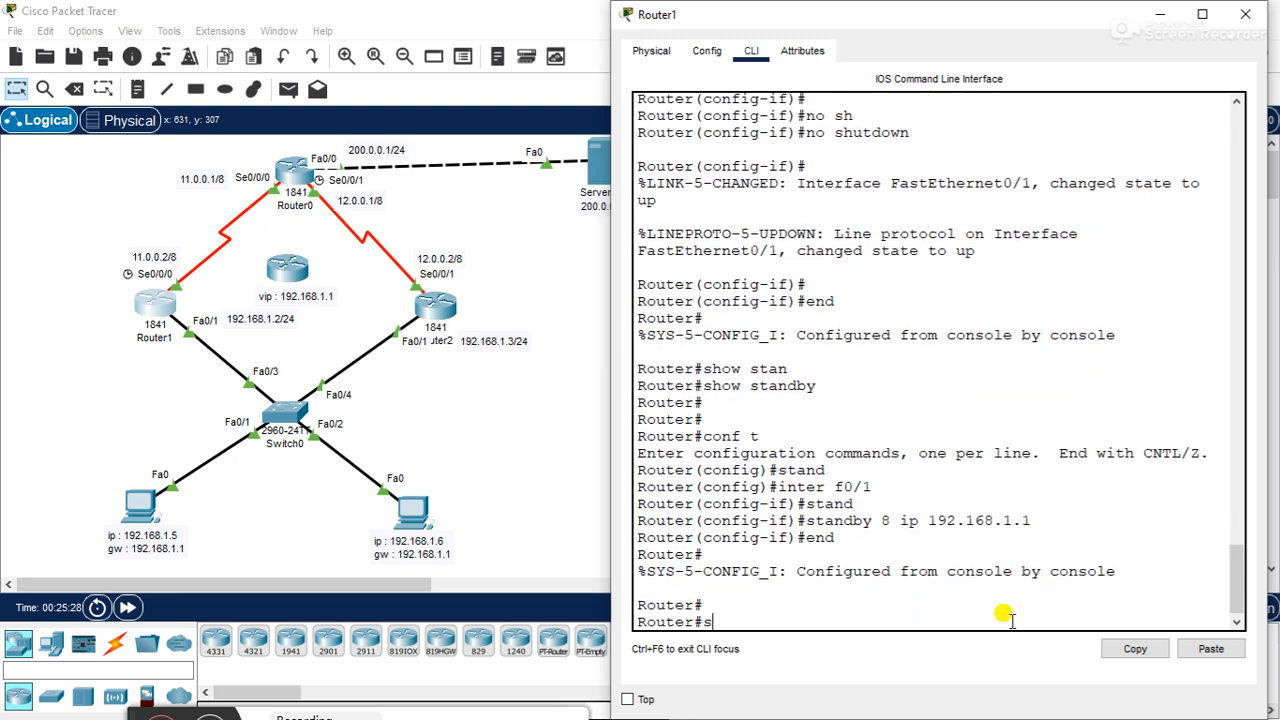
key("Tab")
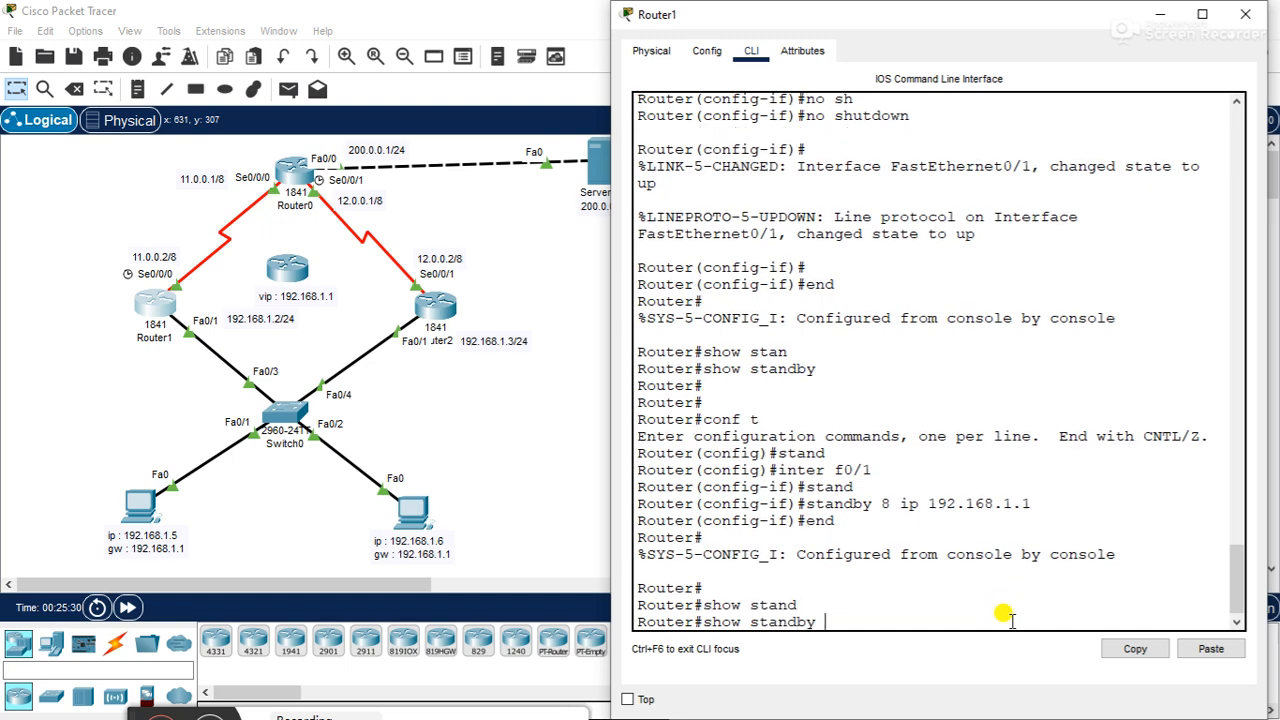
key("Return")
key("Return")
key("Return")
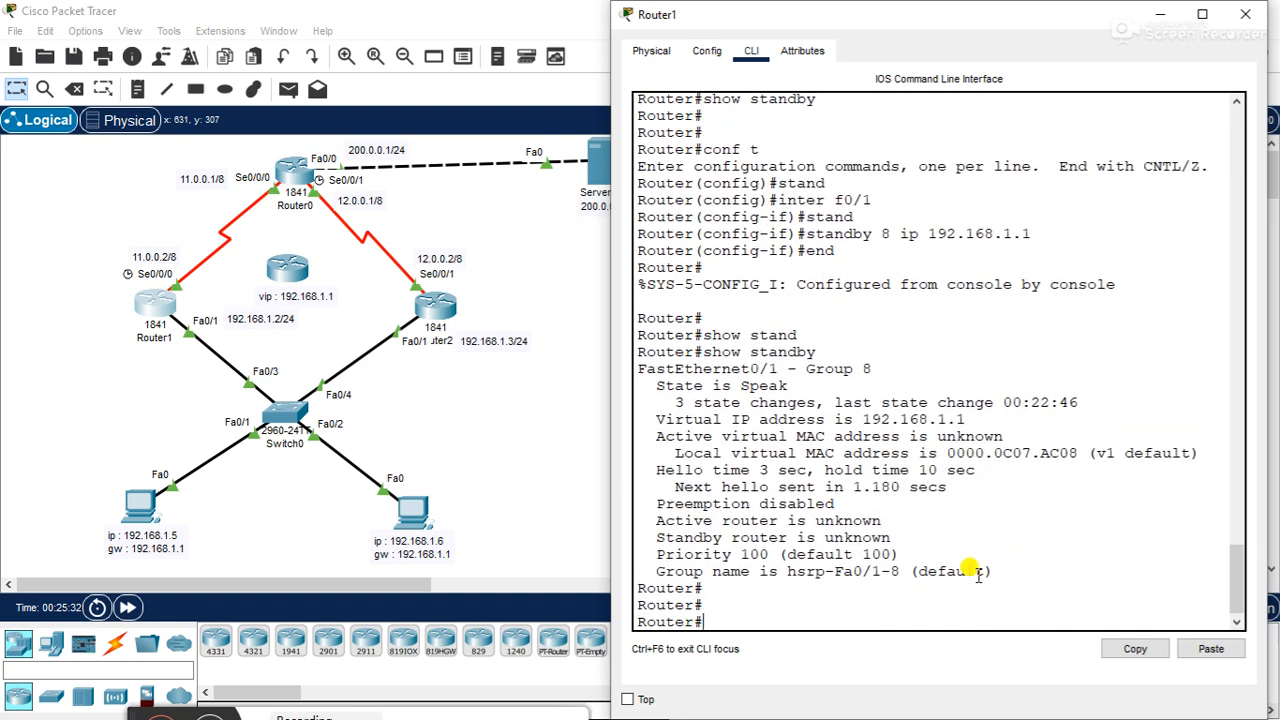
left_click_drag(991, 571, 597, 377)
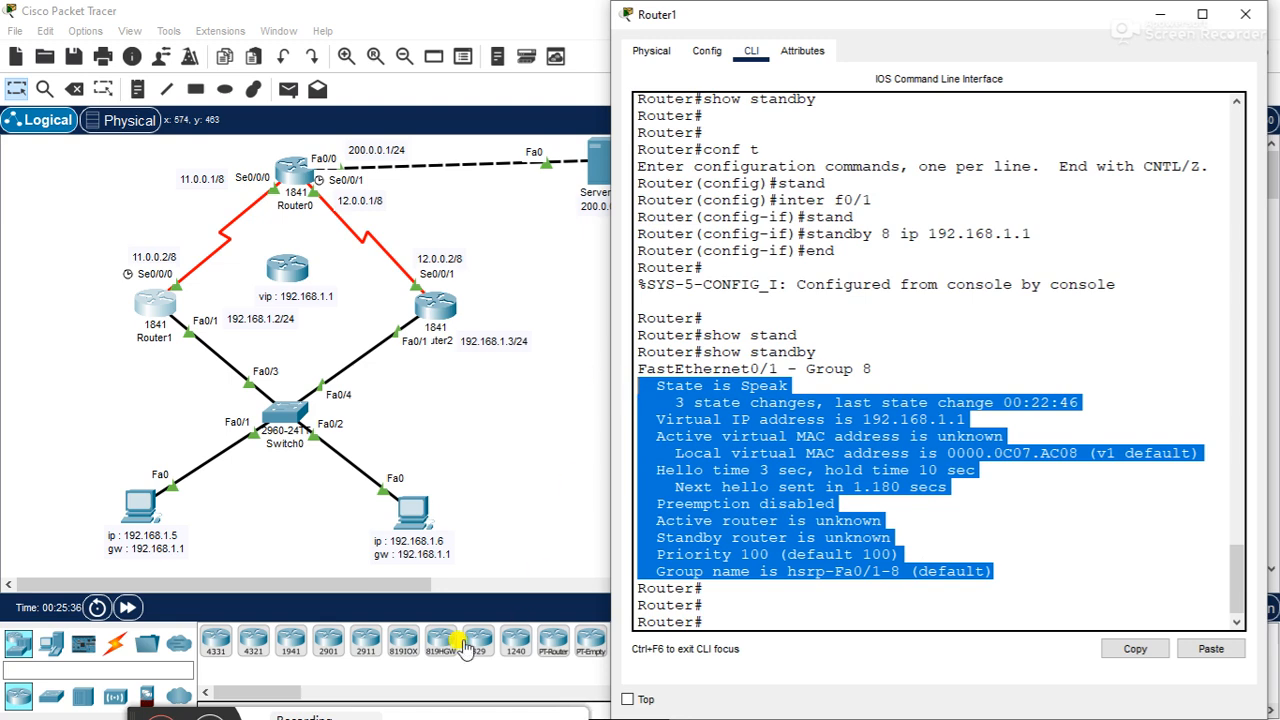
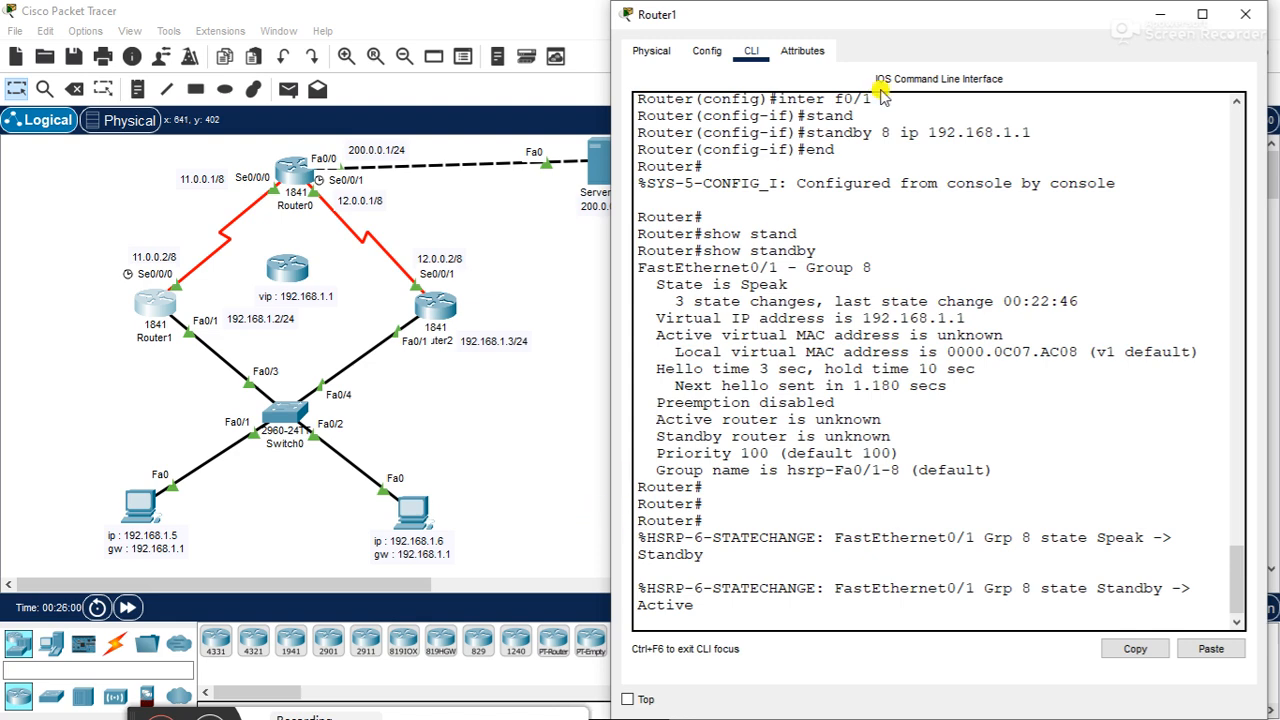
- Review the HSRP state change messages for f0/1 group 8 on Router1, and close its window
left_click_drag(866, 14, 861, 12)
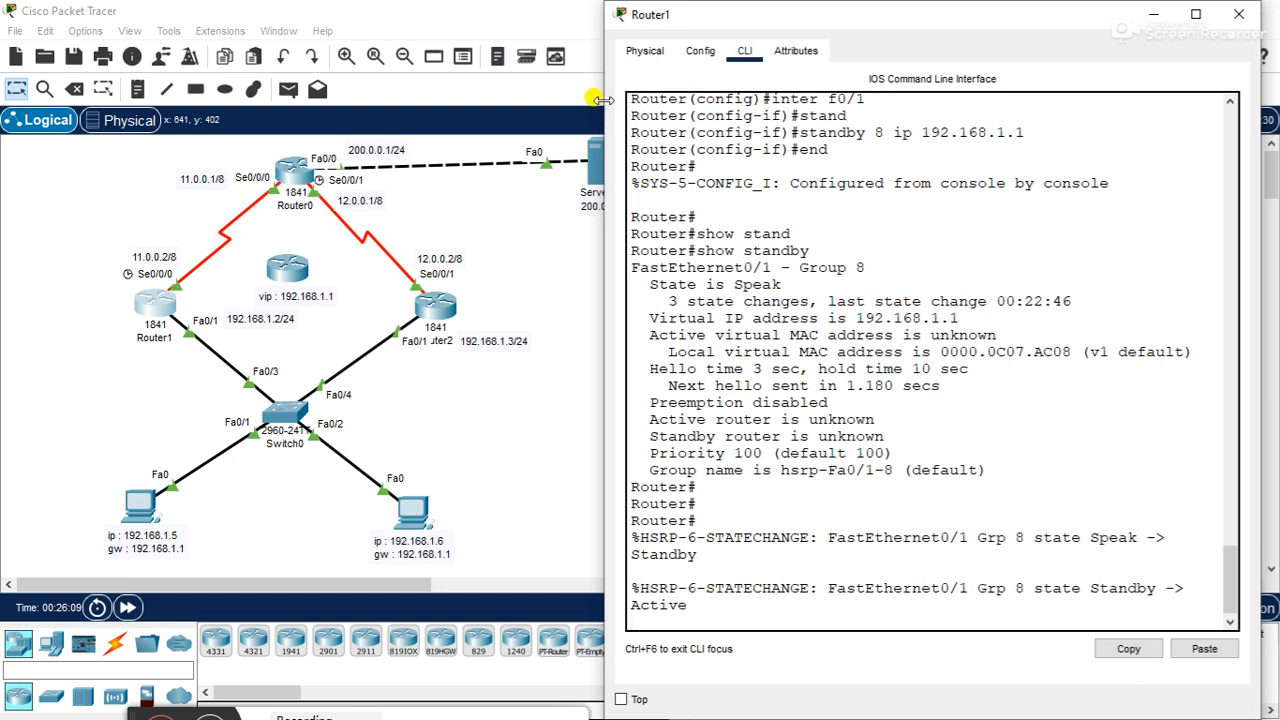
scroll(603, 97, "up", 2)
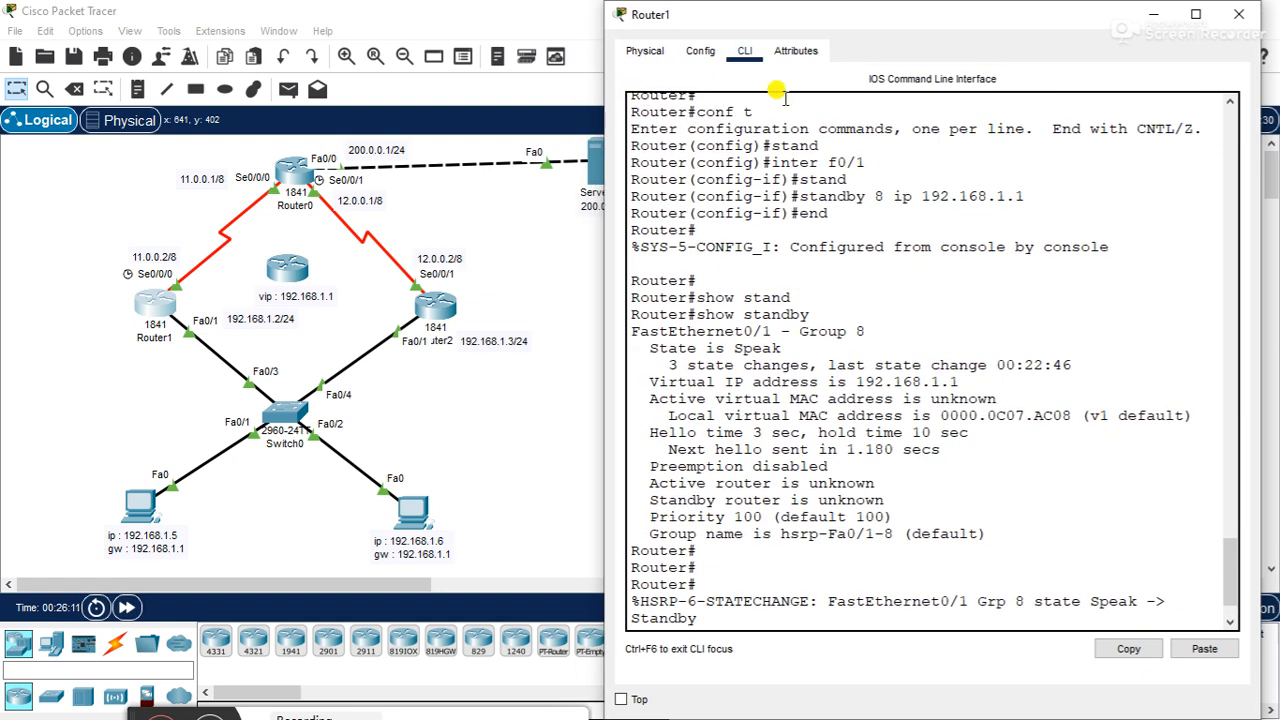
left_click_drag(848, 14, 862, 14)
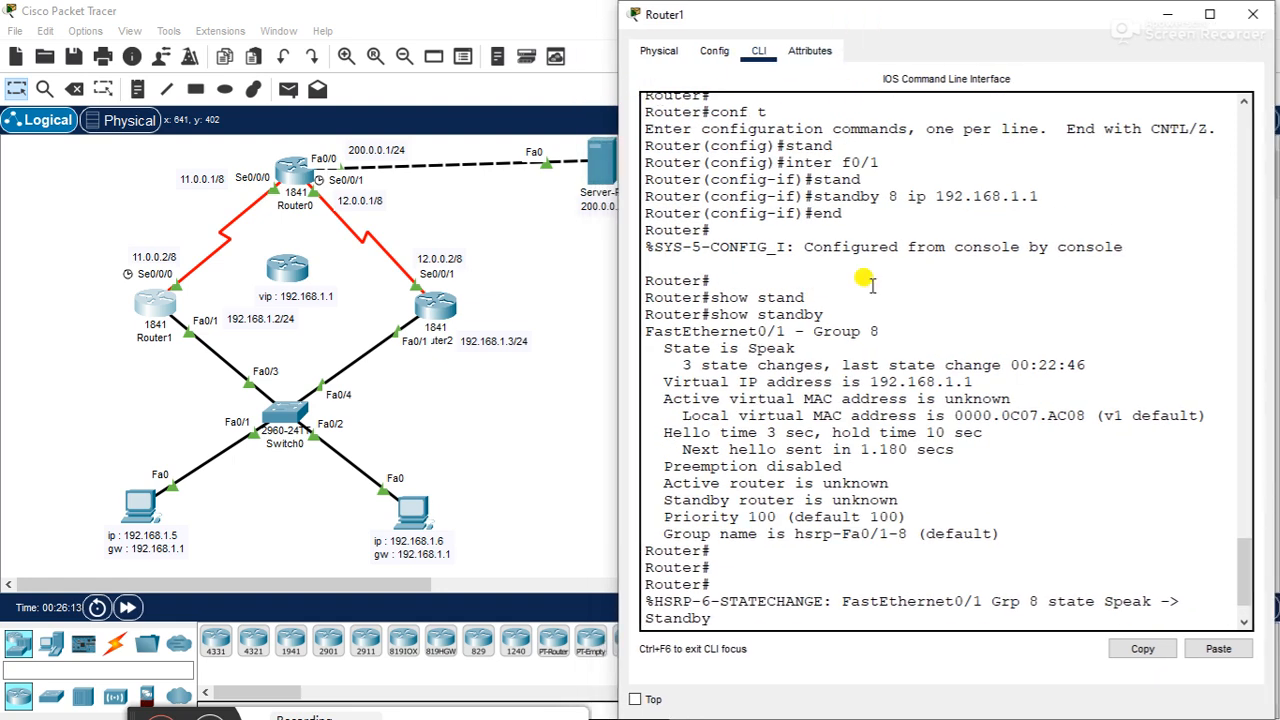
key("Return")
key("Return")
key("Return")
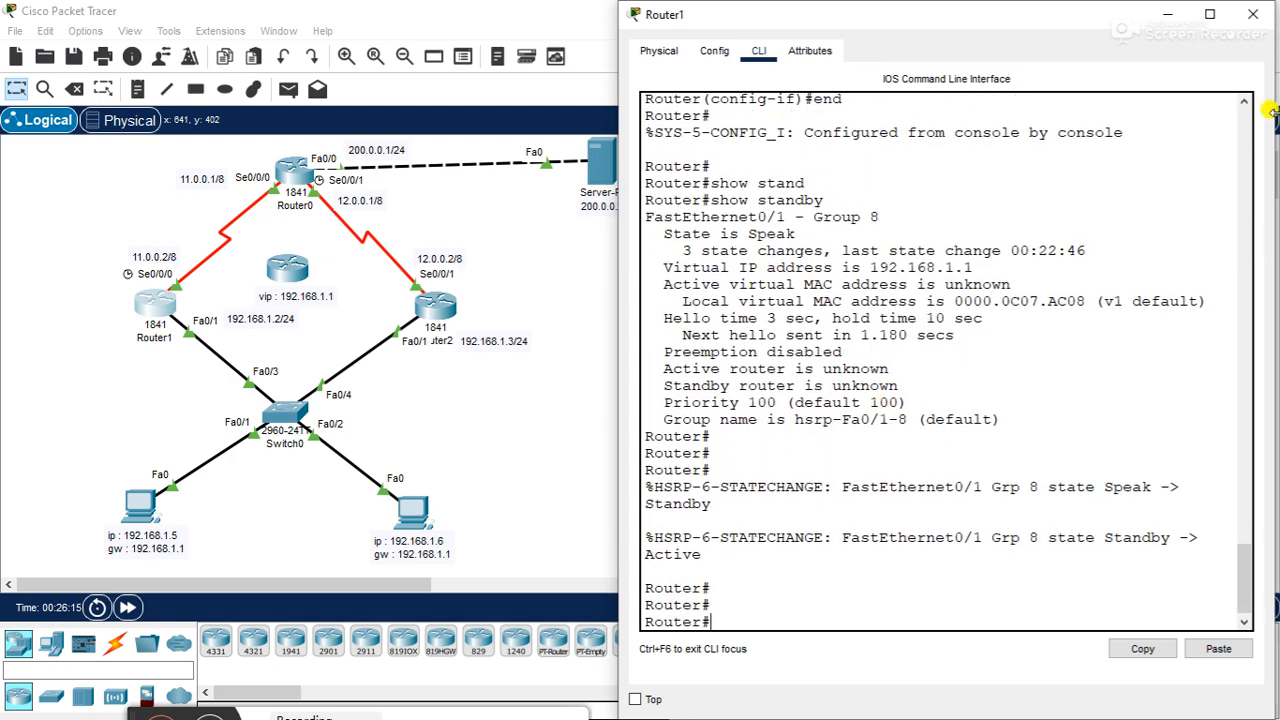
left_click_drag(1268, 128, 1271, 128)
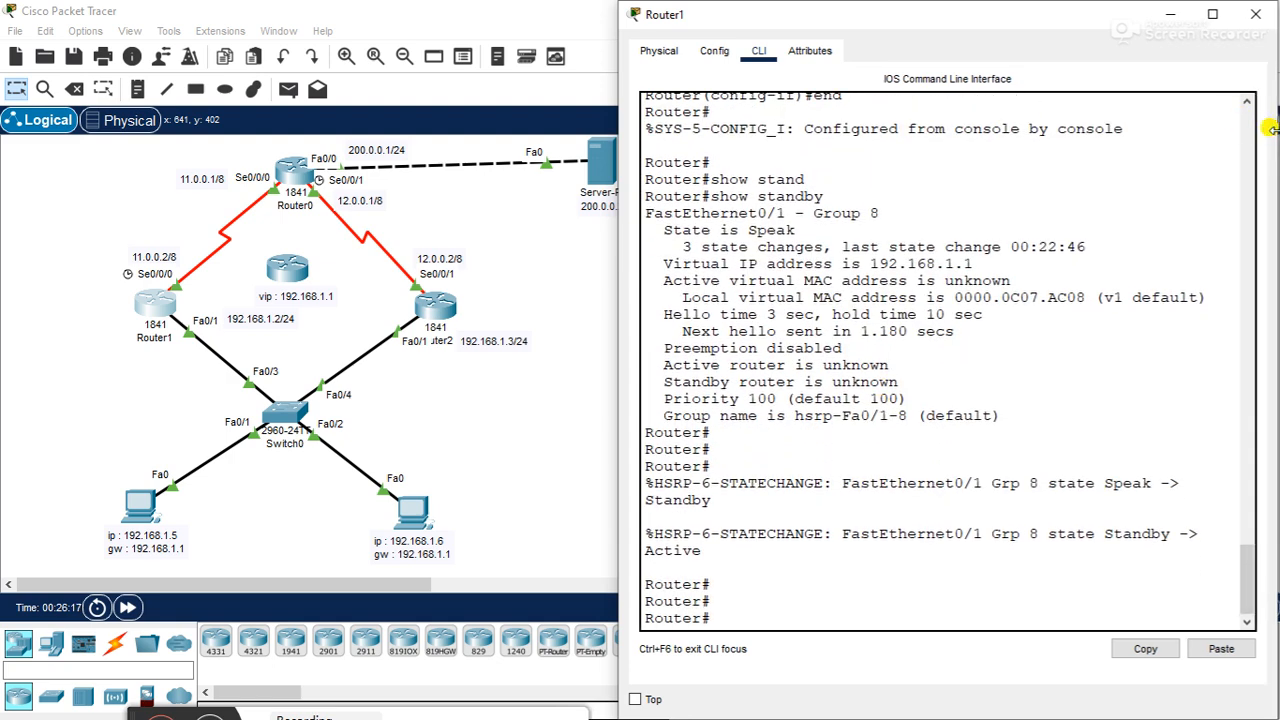
left_click(1254, 15)
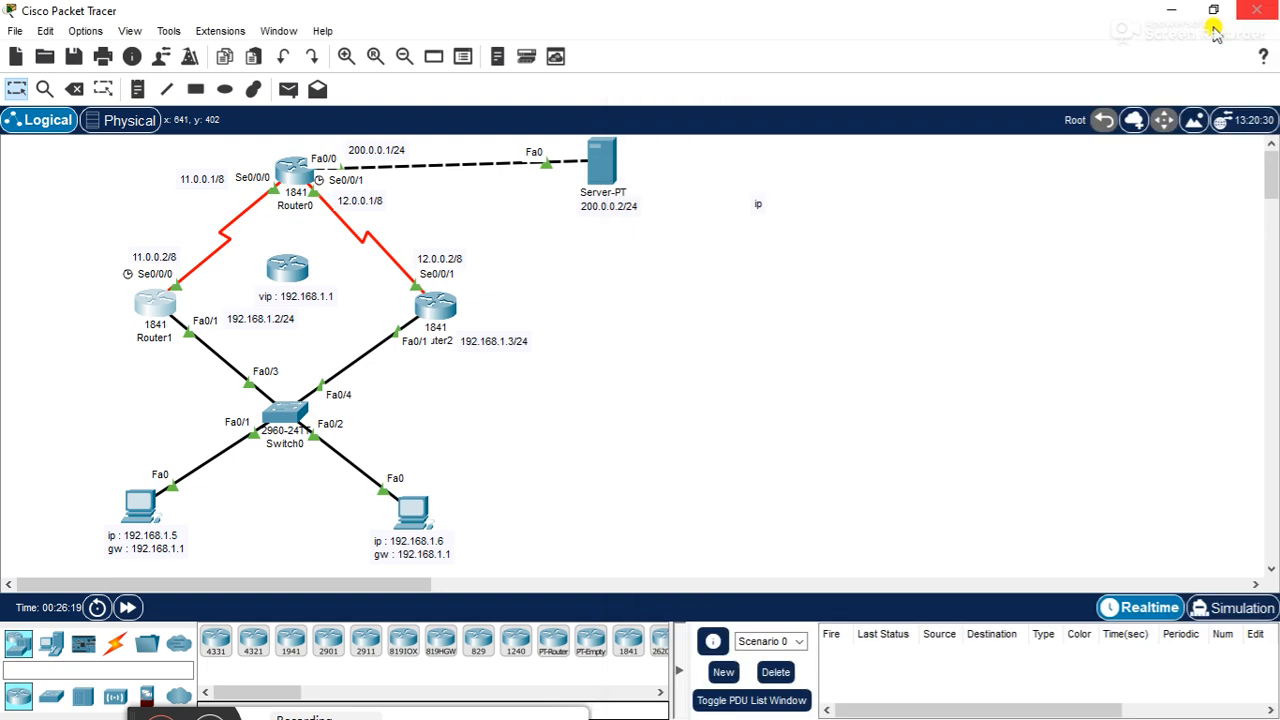
- Open Router2's command line, exit RIP configuration and enter interface f0/1 configuration mode
left_click(436, 305)
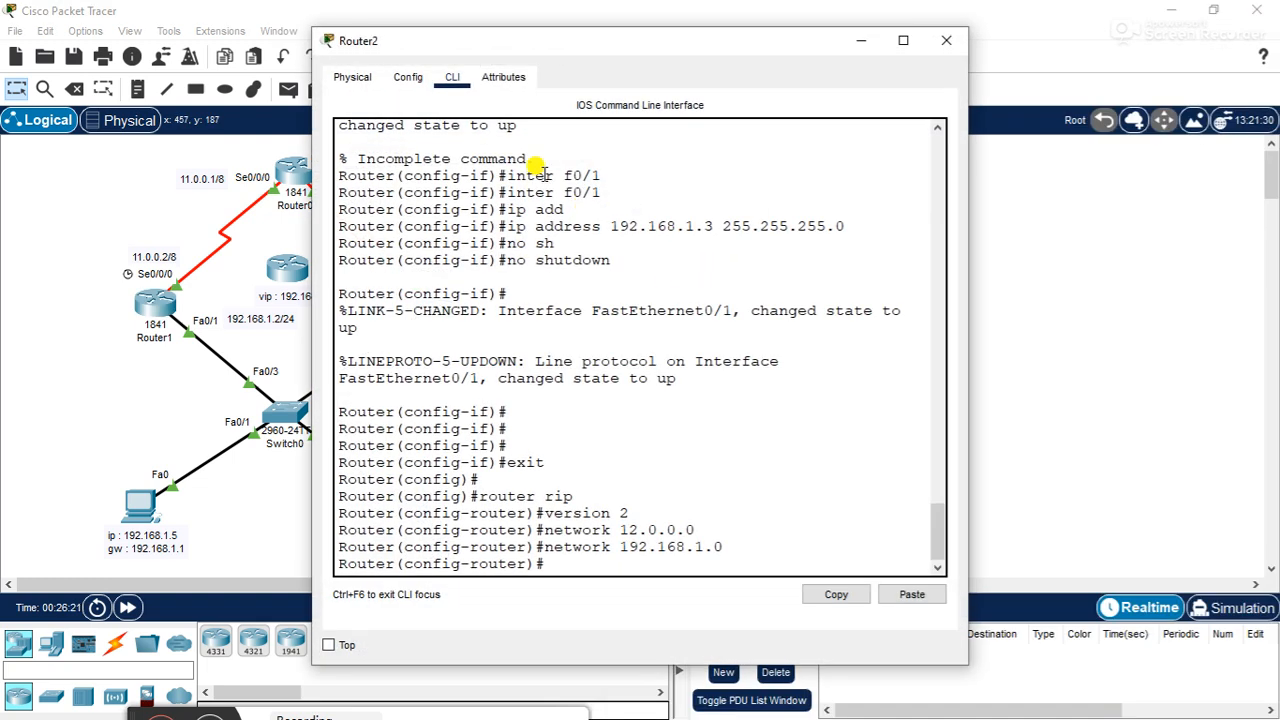
key("Return")
key("Return")
left_click_drag(585, 50, 806, 82)
type("ex")
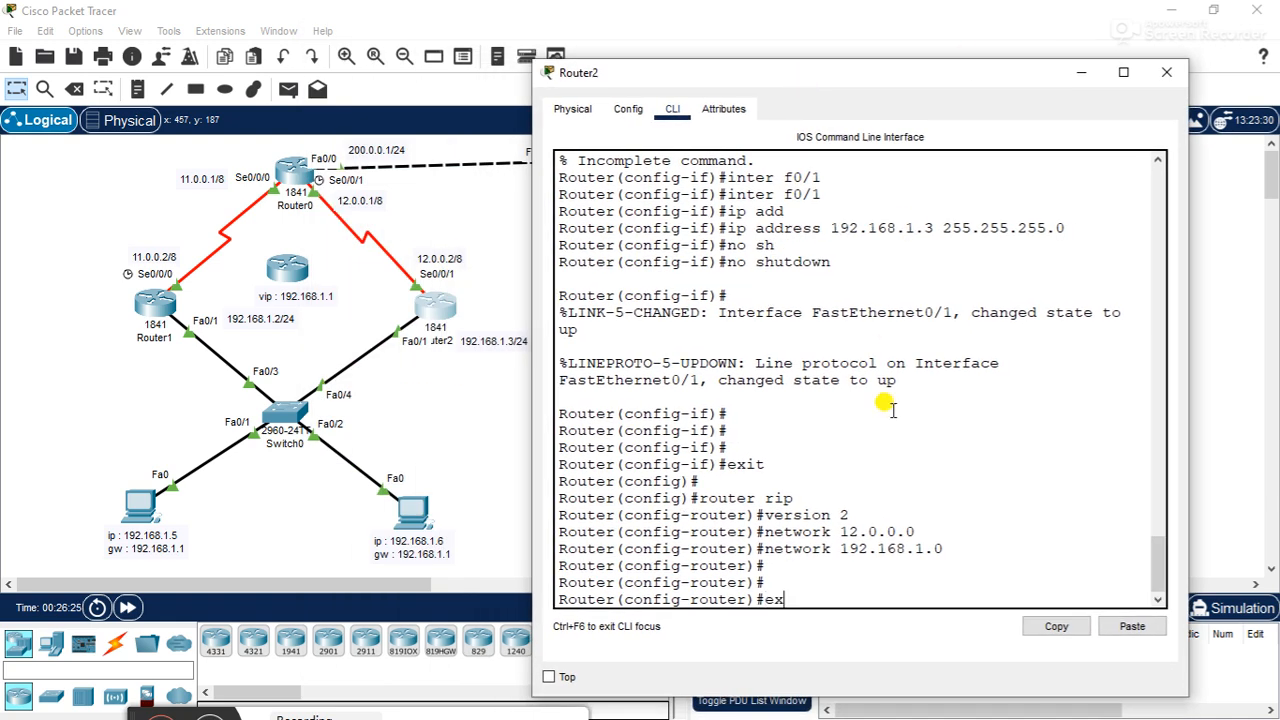
type("it")
key("Return")
type("inter f0/1")
key("Return")
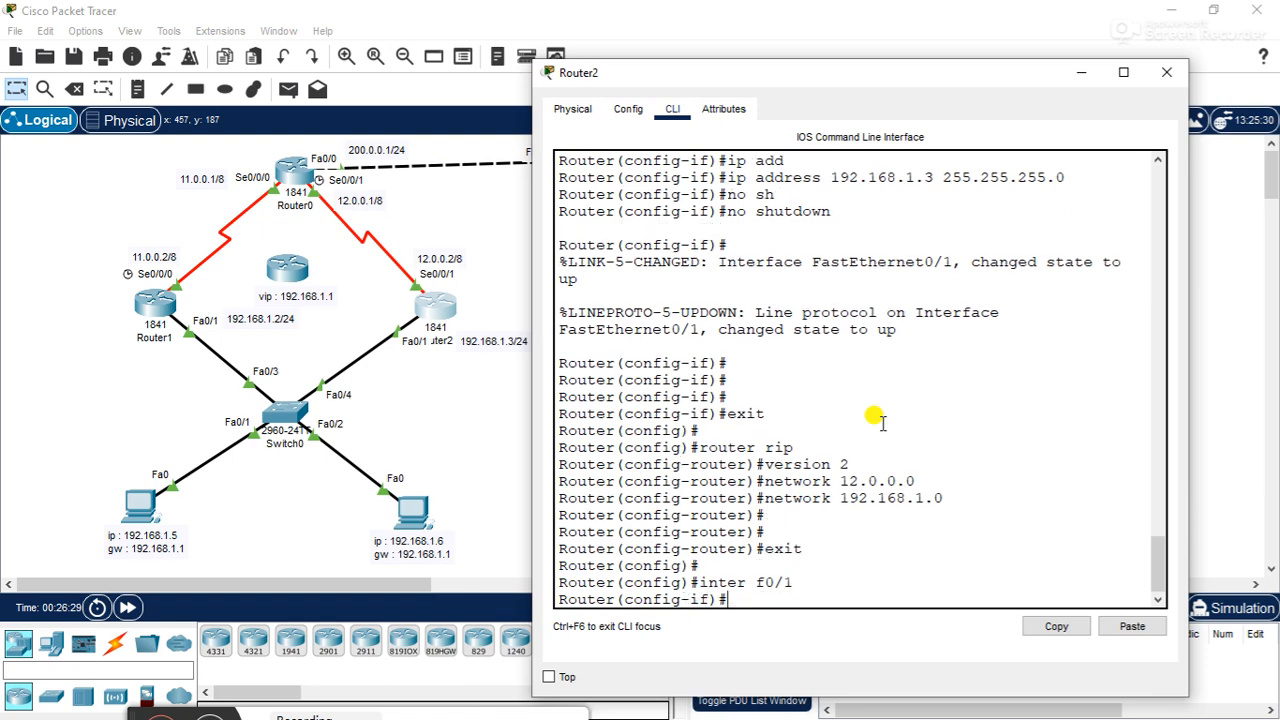
- Configure standby group 8 with virtual IP 192.168.1.1 on Router2's interface f0/1, and return to privileged mode
type("stand")
key("Return")
type("standby 8")
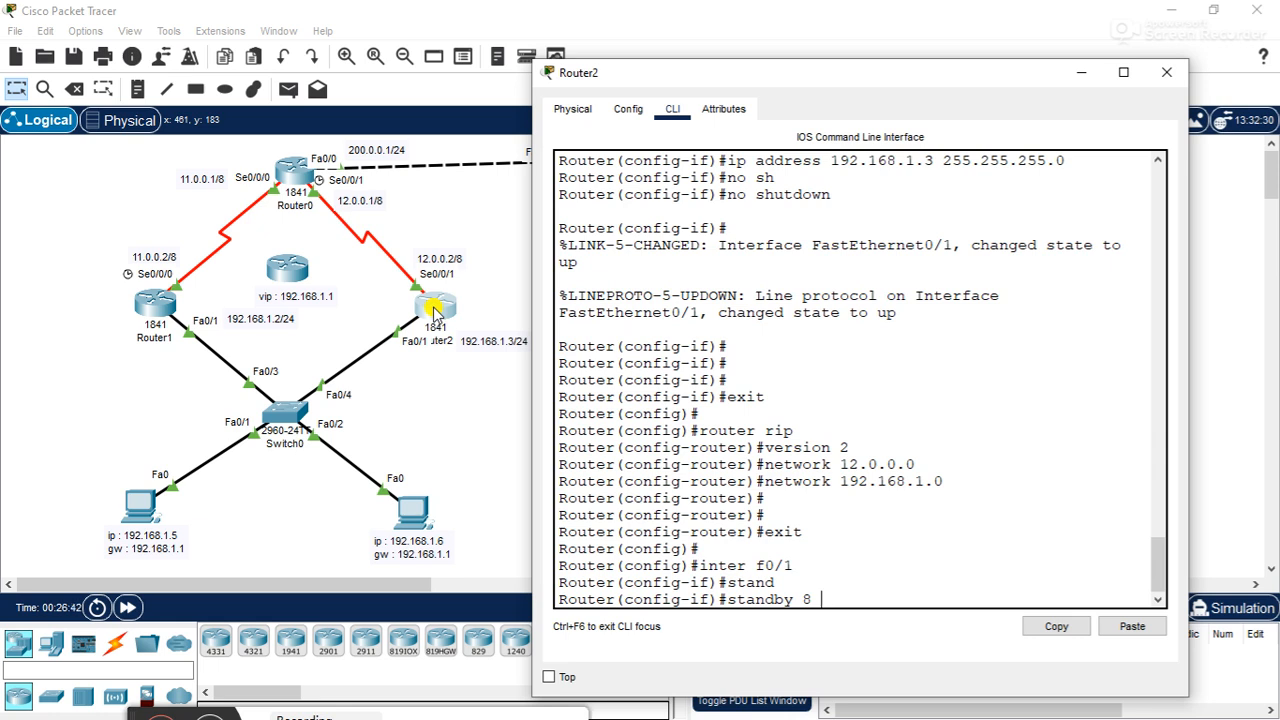
type("ip add")
key("BackSpace")
key("BackSpace")
type("192.168.1.1")
key("Return")
type("end")
key("Return")
- Run show standby on Router2 to check the HSRP group 8 configuration on f0/1
type("show")
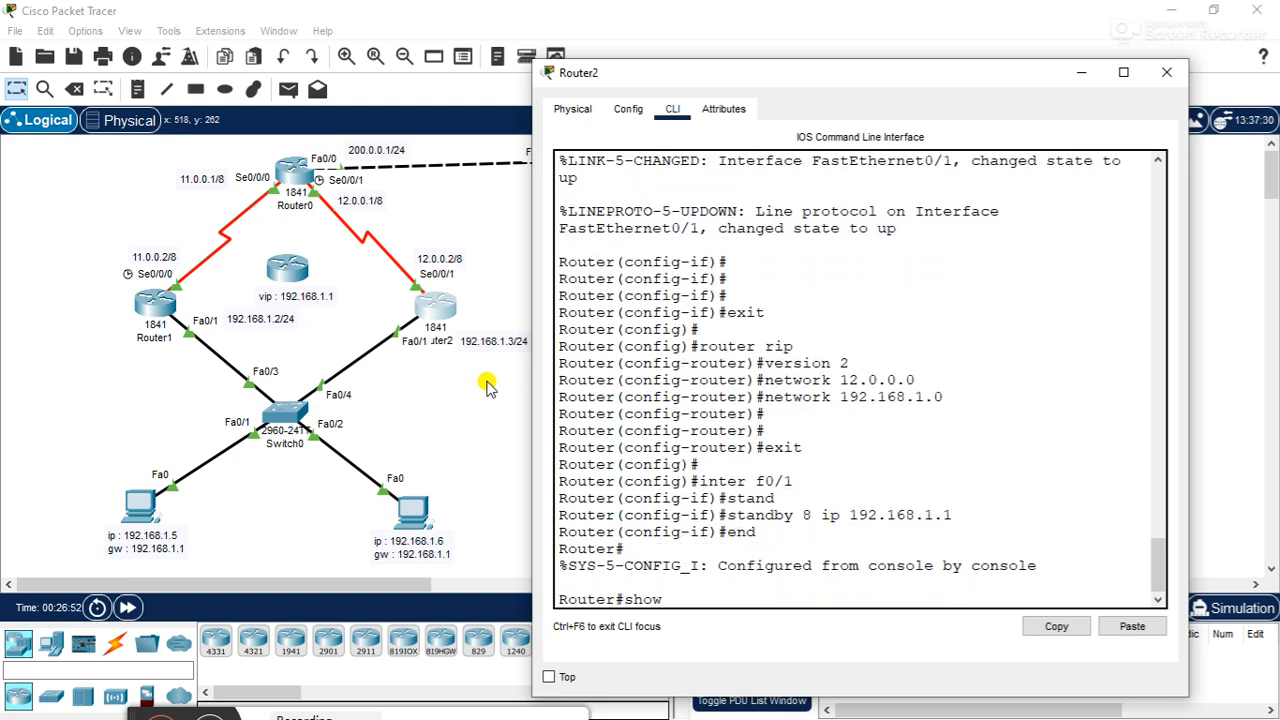
type(" stand")
key("Tab")
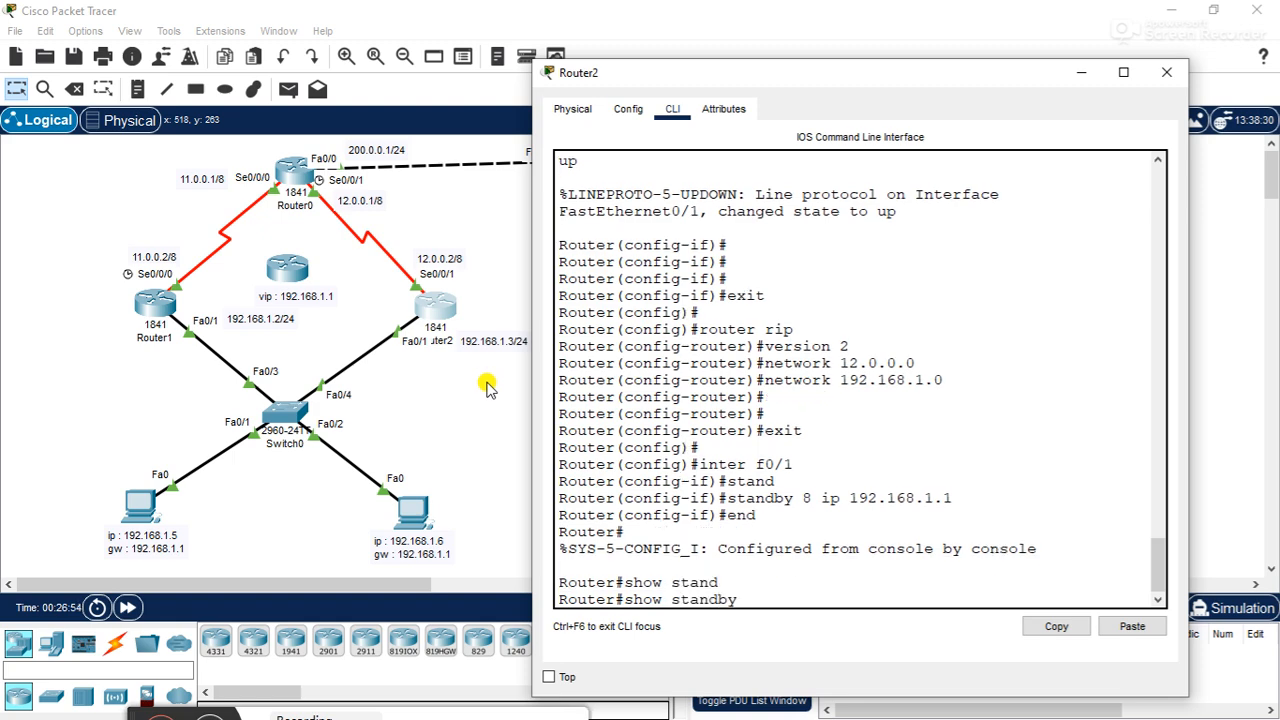
key("Return")
key("Return")
key("Return")
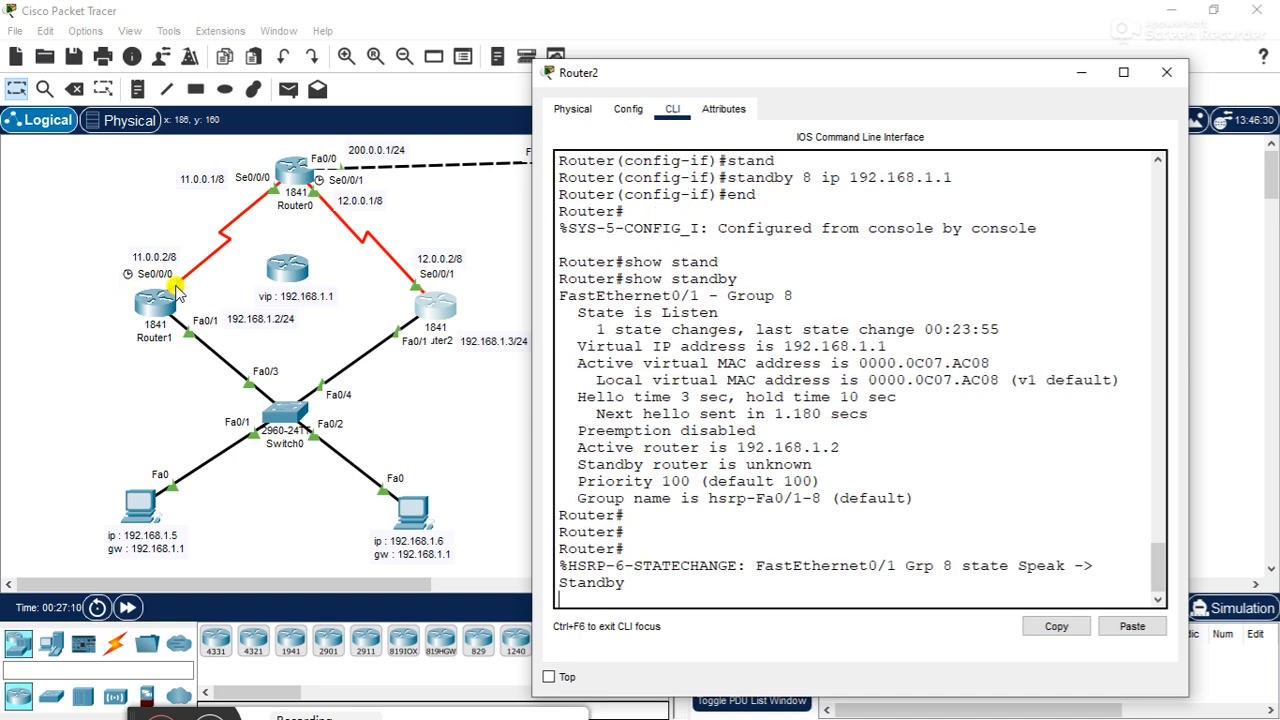
key("Return")
key("Return")
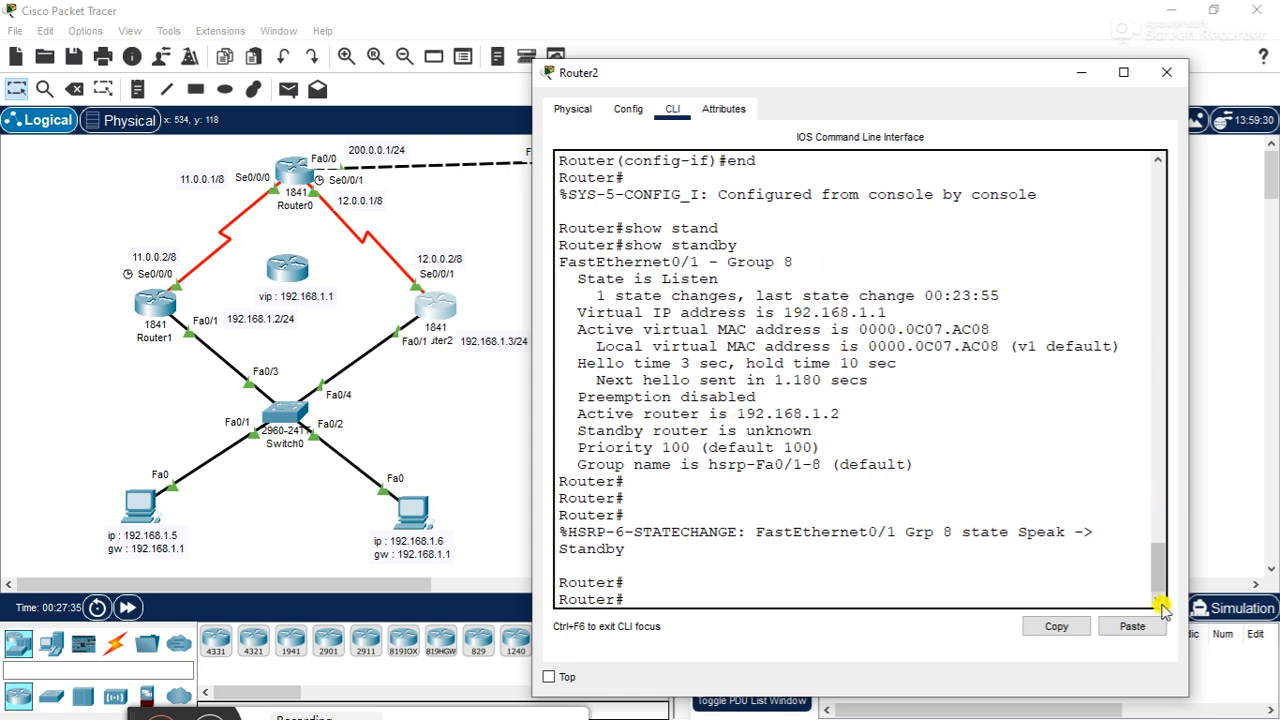
- Rerun show standby on Router2, highlight the active router, standby router and priority lines, and close its window
key("Up")
key("Return")
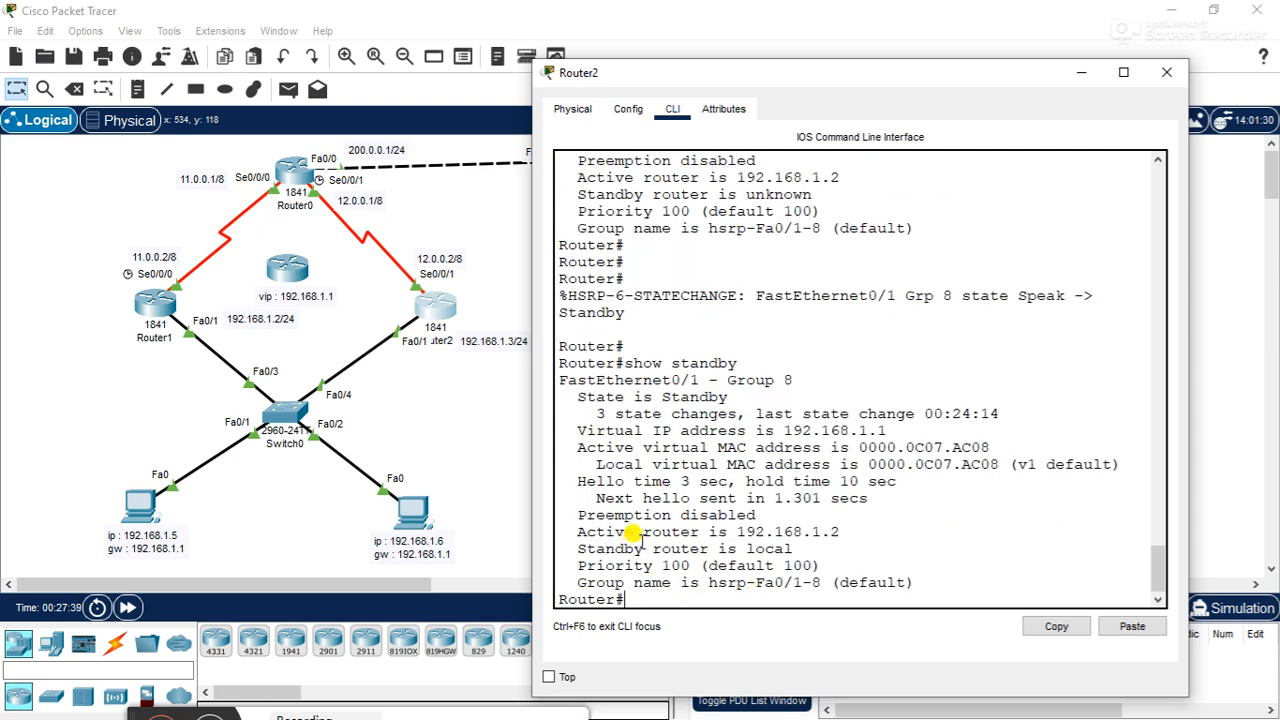
left_click_drag(578, 531, 775, 531)
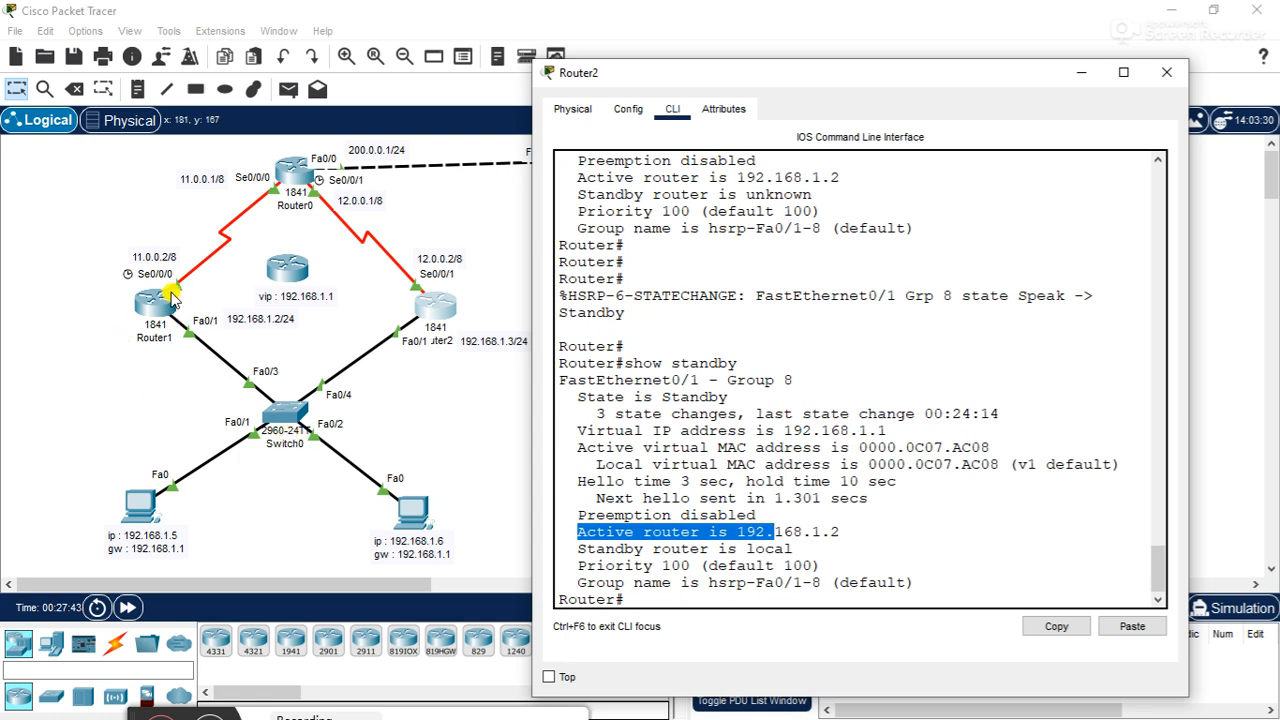
left_click_drag(578, 548, 709, 548)
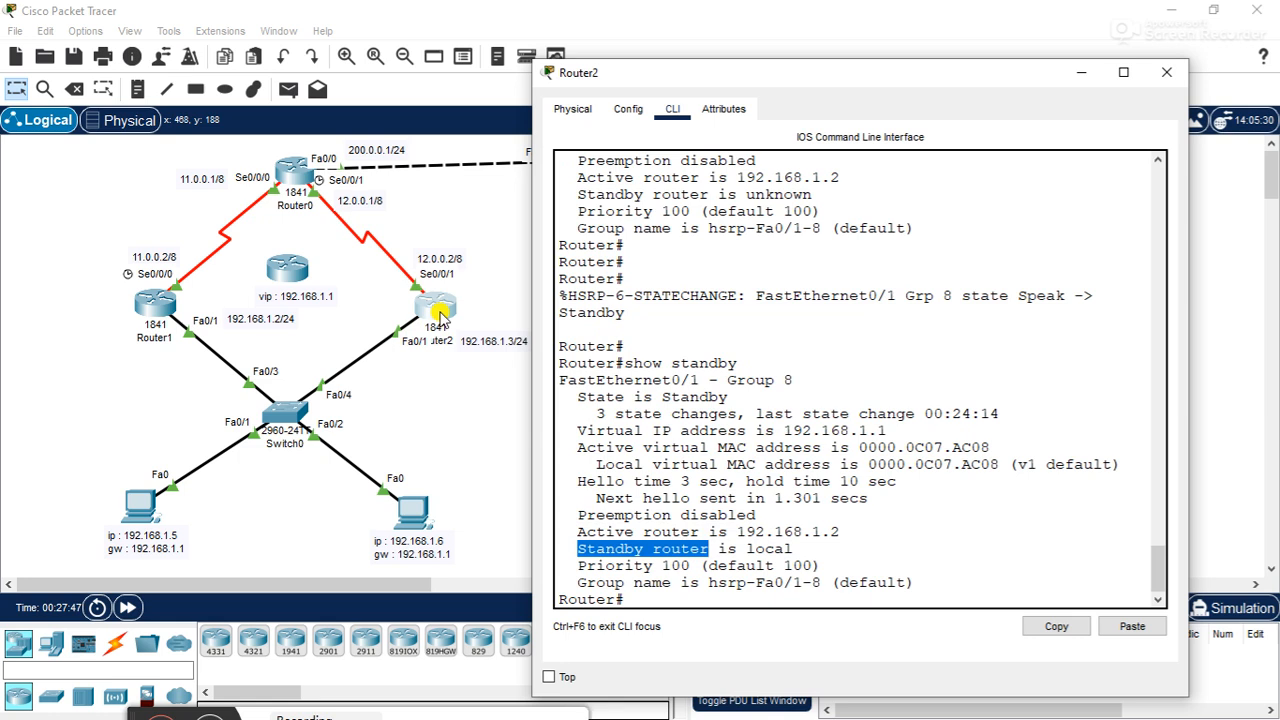
left_click_drag(578, 565, 720, 558)
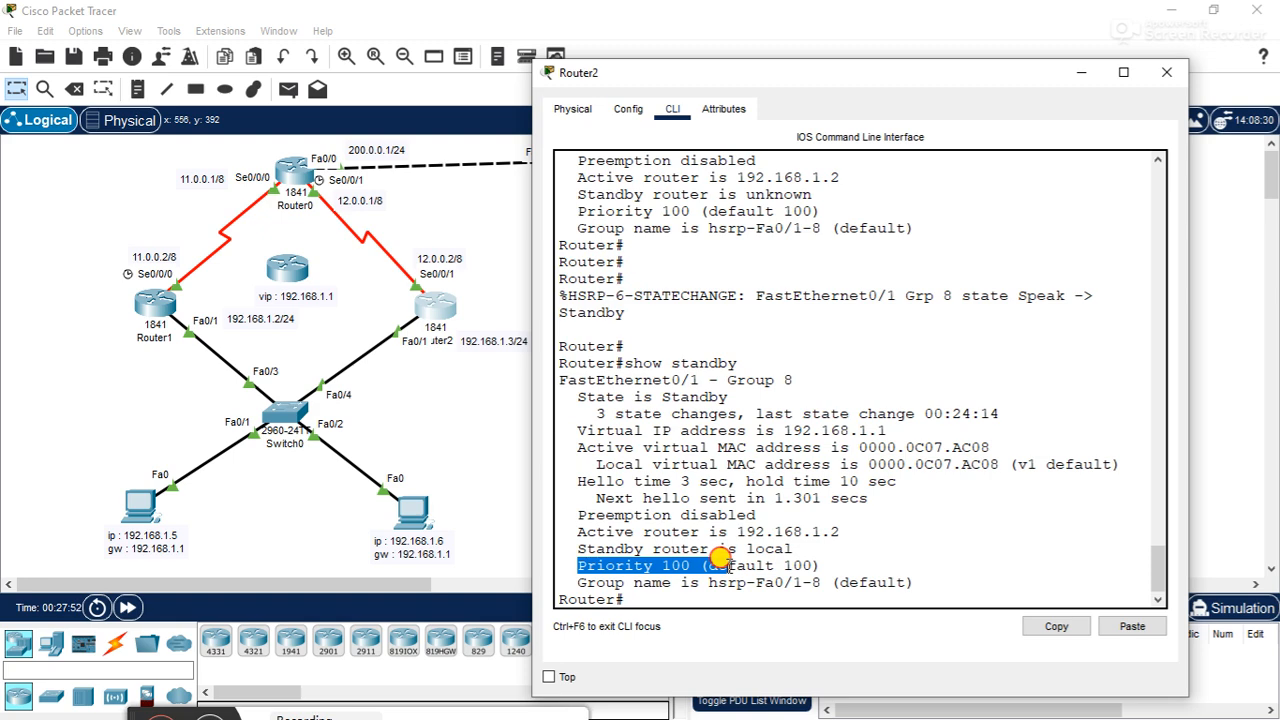
left_click_drag(720, 558, 833, 558)
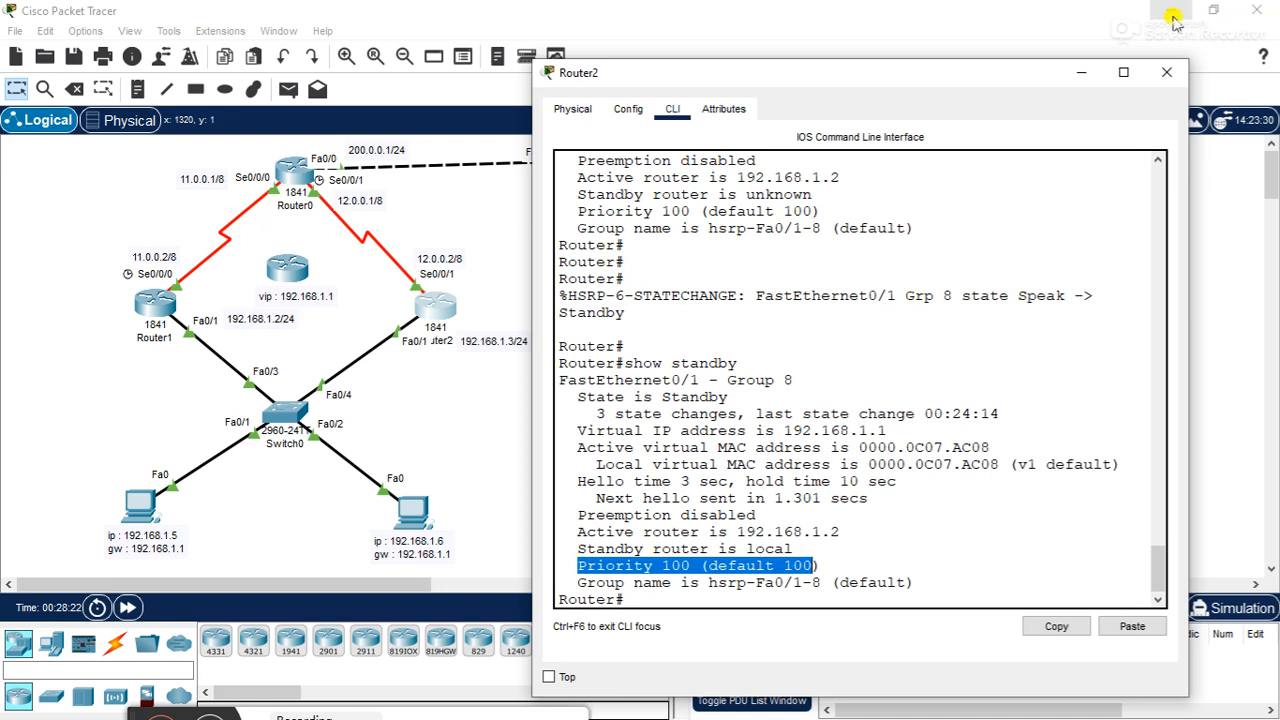
left_click(1164, 70)
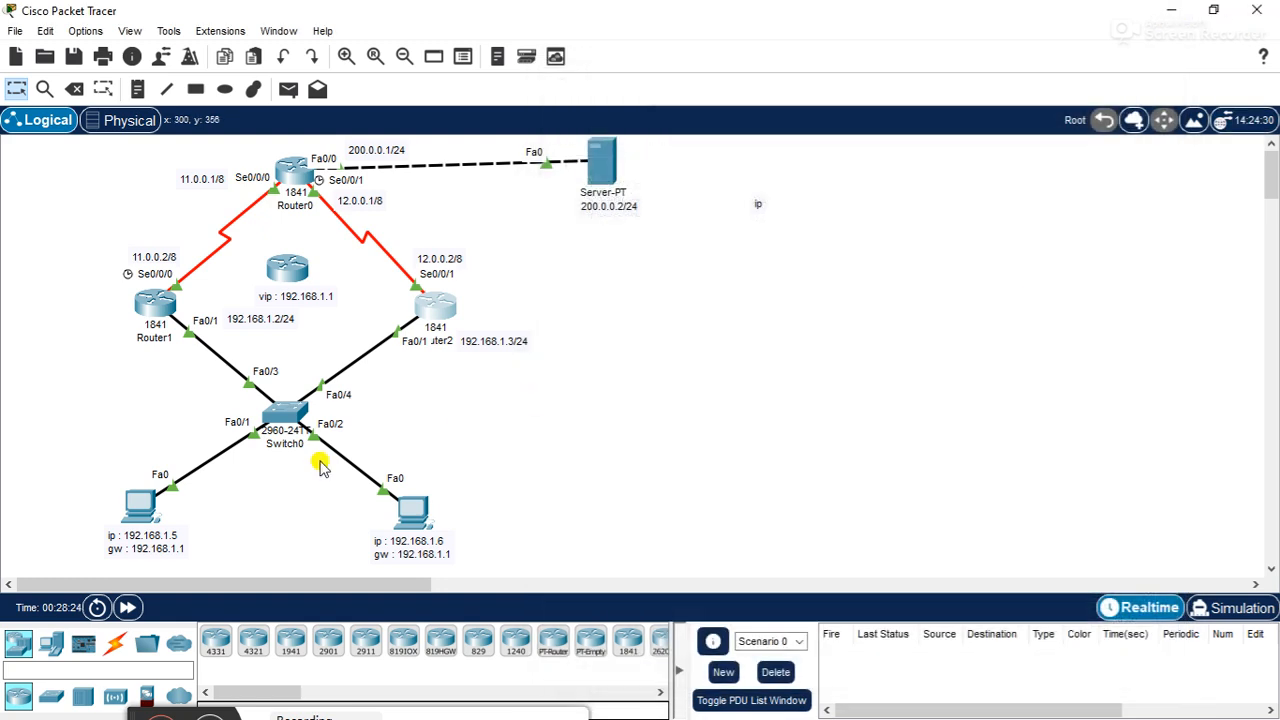
- Run tracert 200.0.0.2 from PC0's Command Prompt, highlight the first hop address, and close the PC0 window
left_click(150, 505)
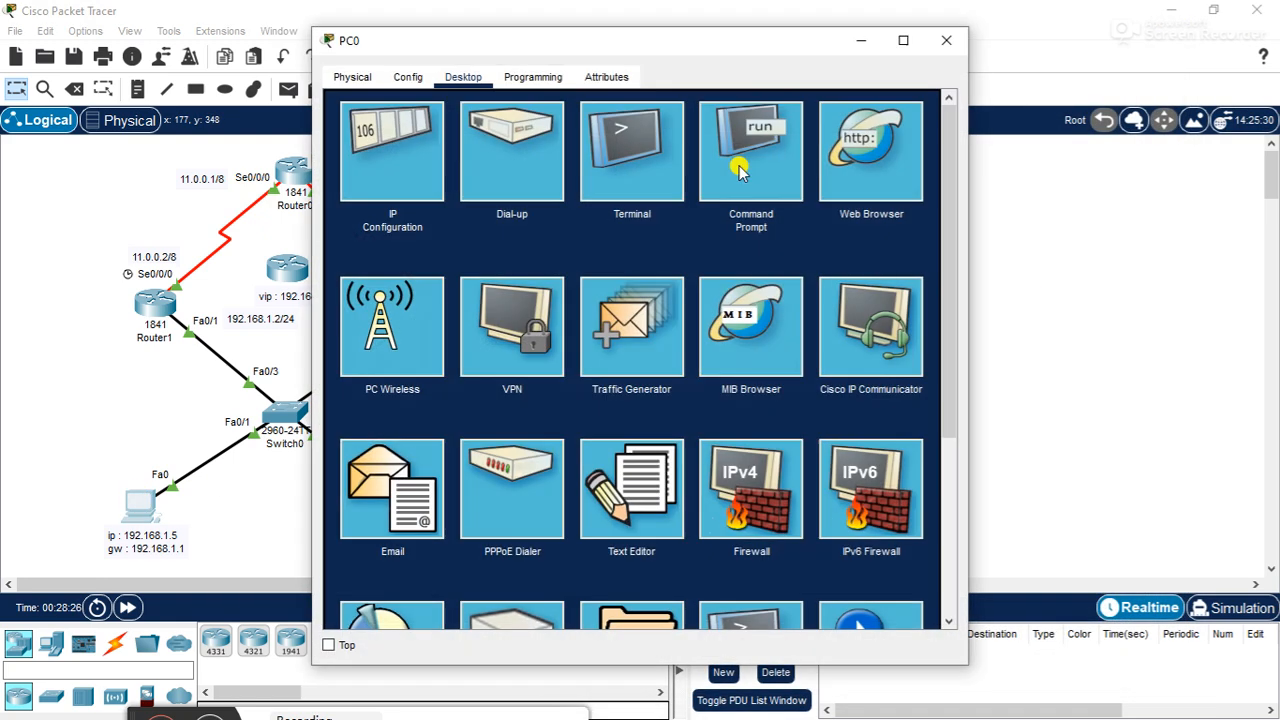
left_click(722, 152)
left_click_drag(934, 248, 916, 580)
type("tracert 200.0")
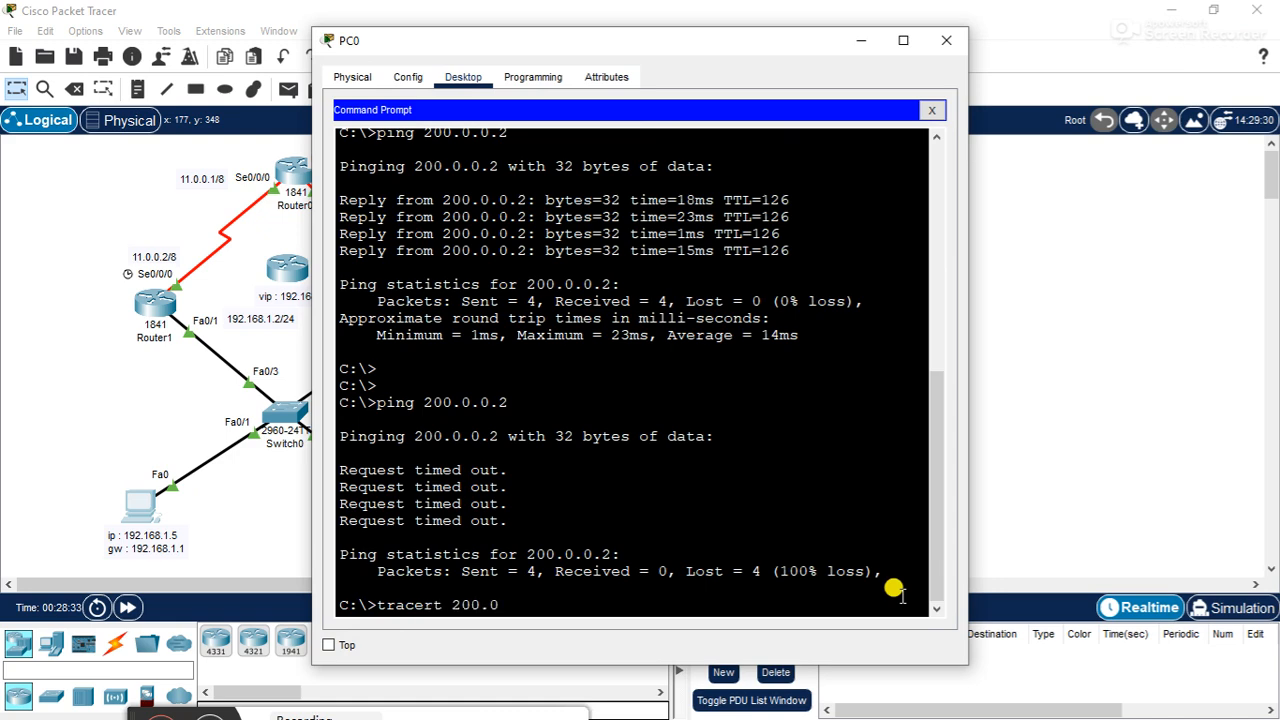
type(".0.2")
key("Return")
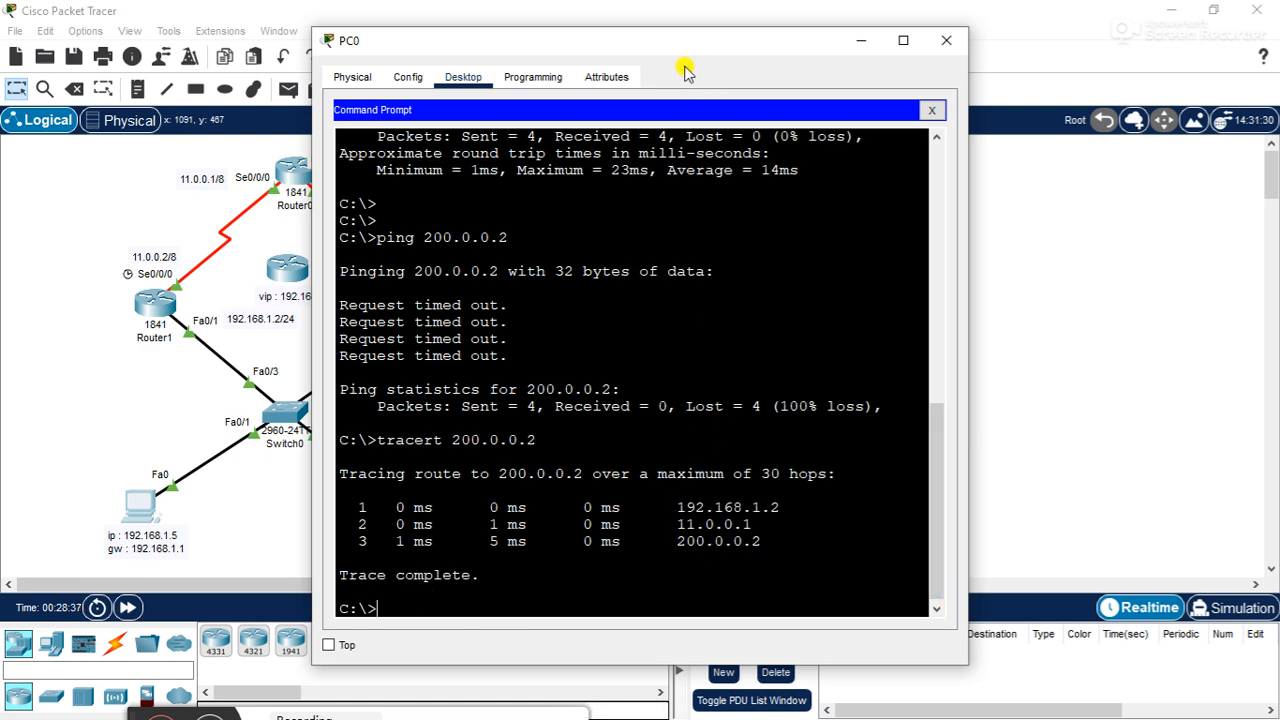
left_click_drag(680, 43, 893, 83)
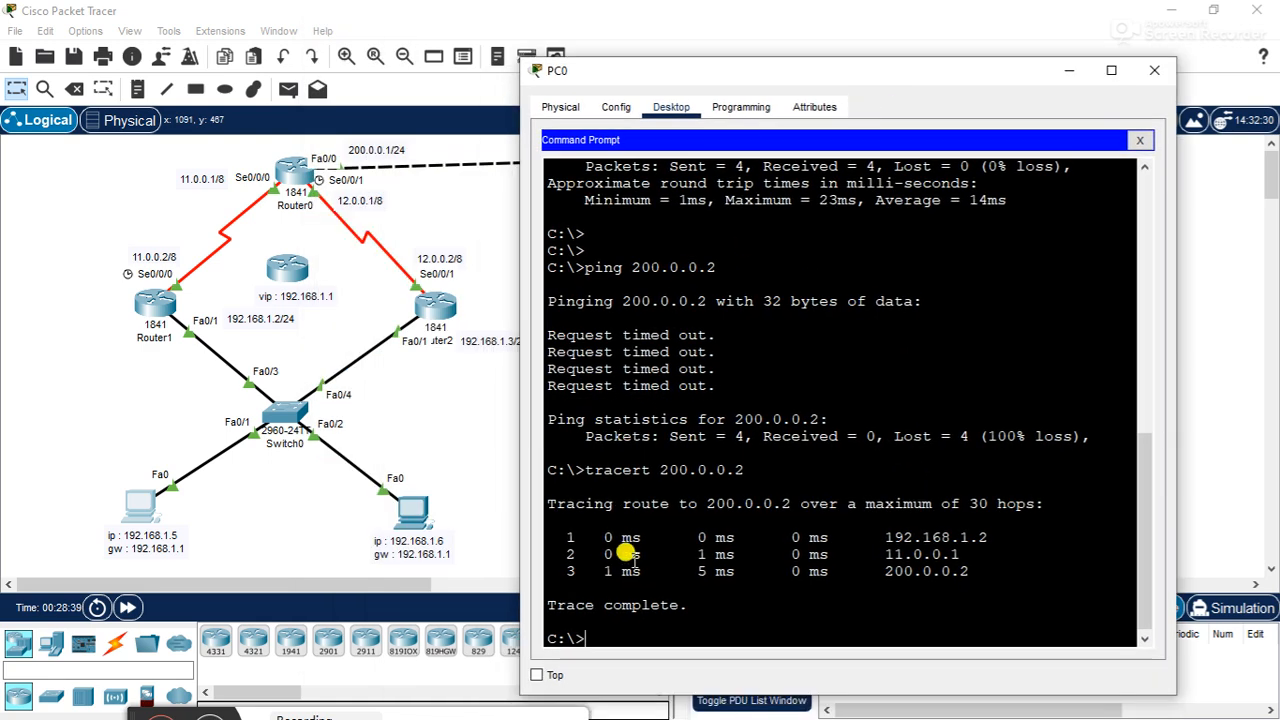
left_click_drag(886, 538, 983, 533)
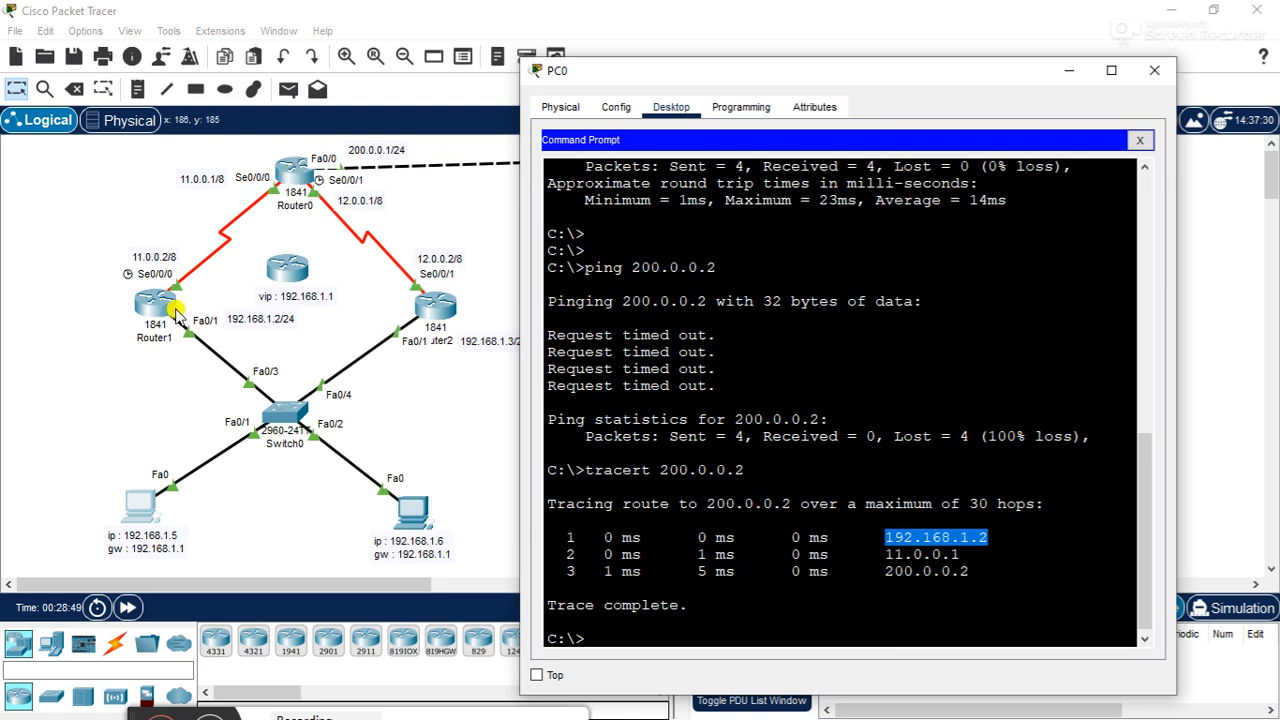
left_click(1154, 70)
- Open Router1's command line beside the topology and enter global configuration mode with conf t
left_click(156, 304)
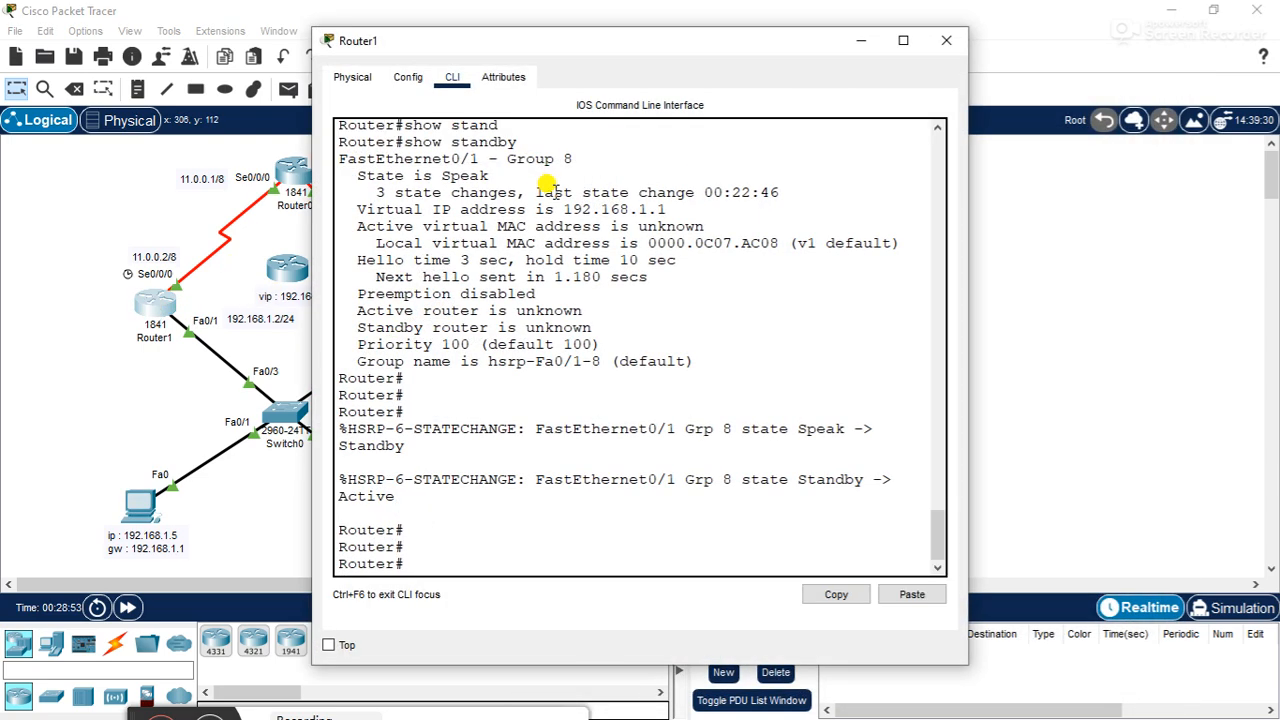
double_click(566, 40)
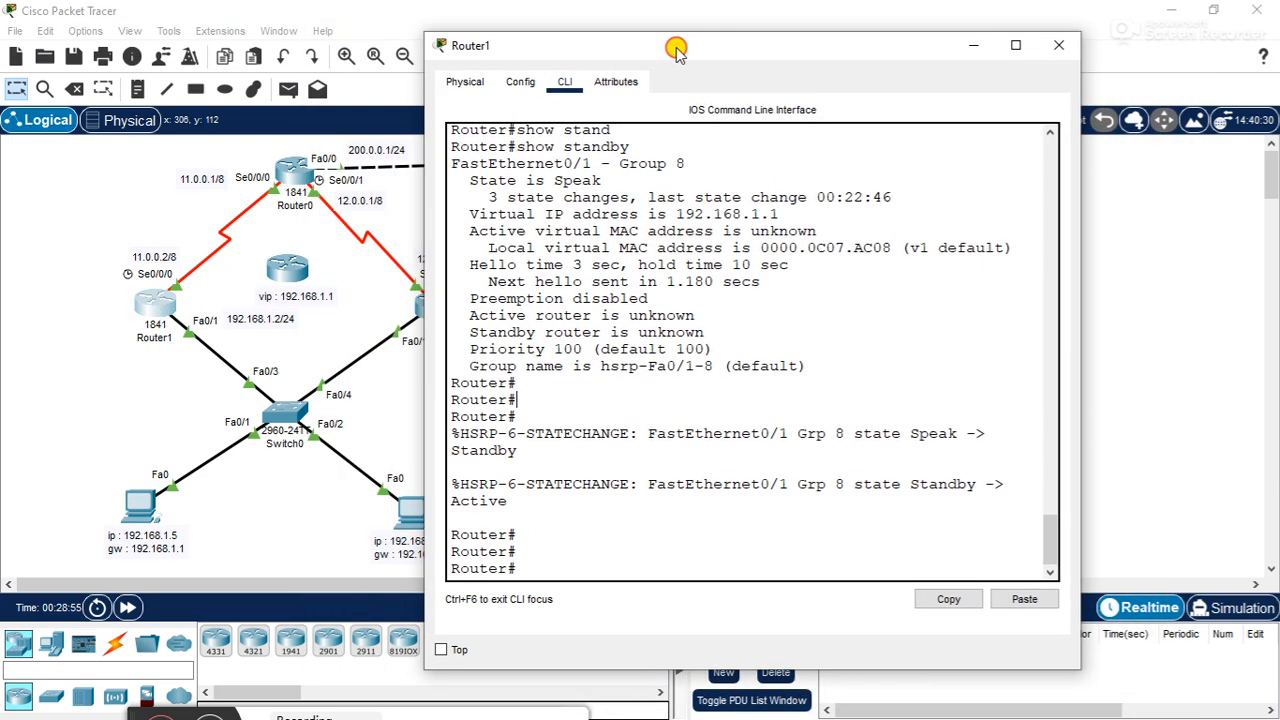
left_click_drag(526, 9, 789, 33)
left_click(764, 263)
key("Return")
key("Return")
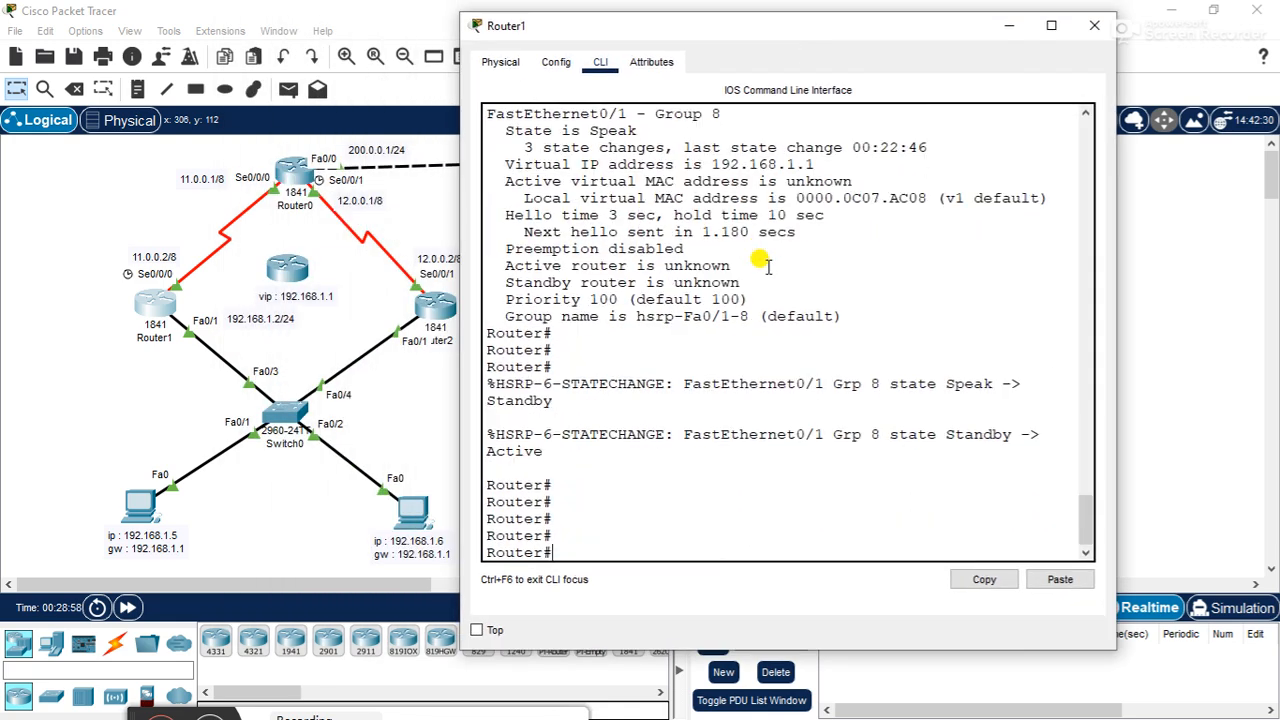
type("conf t")
key("Return")
- Shut down interface f0/1 on Router1 to simulate a gateway failure, and close its window
type("inter")
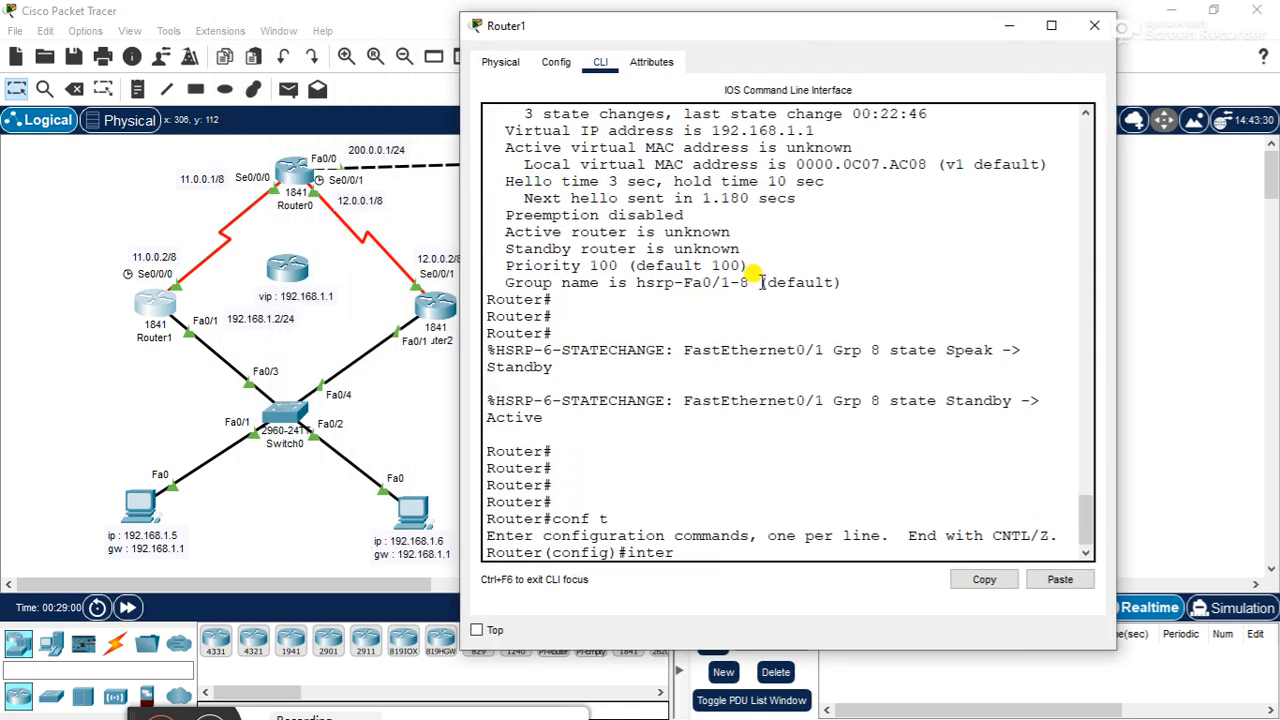
type(" f0/1")
key("Return")
type("sh")
key("Tab")
key("Return")
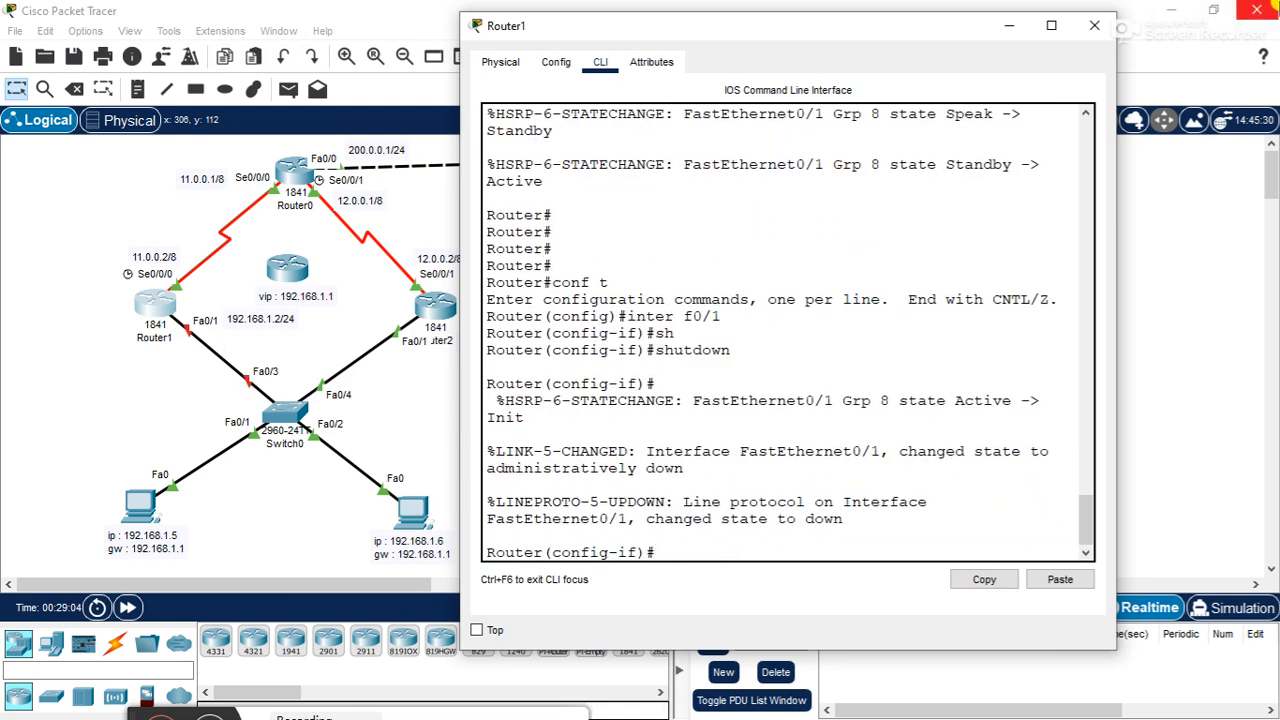
left_click(1094, 25)
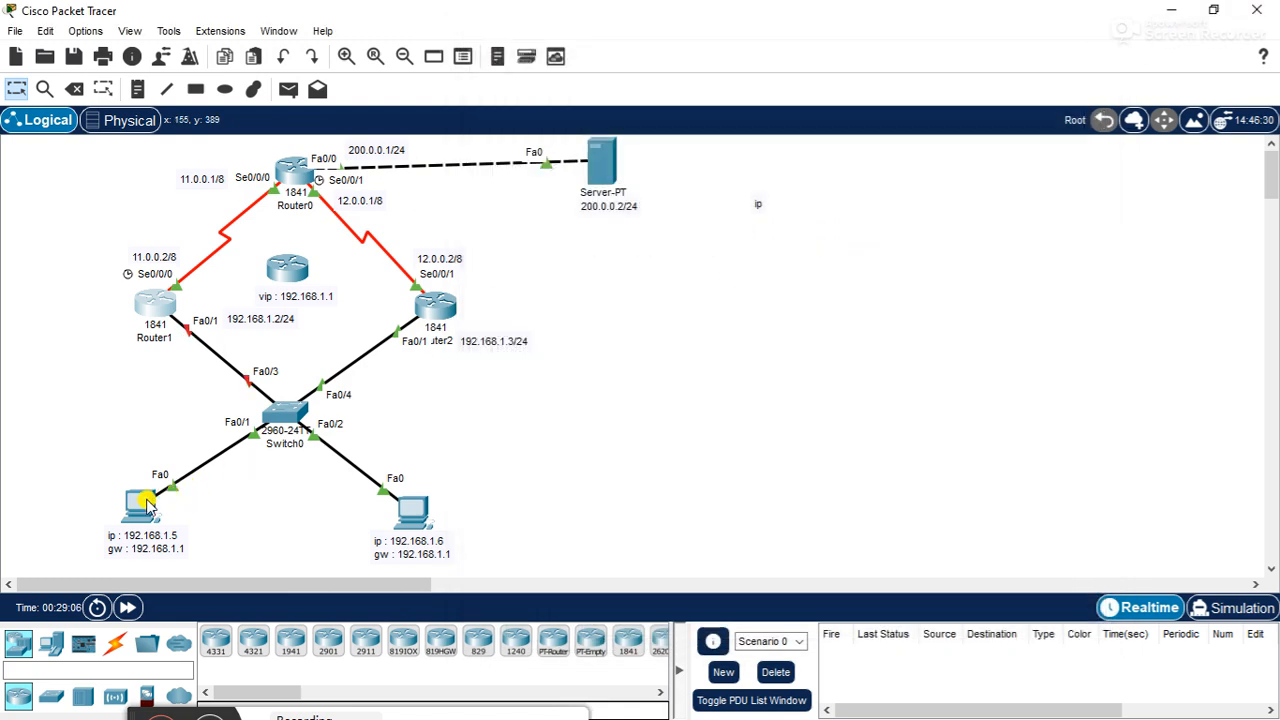
- Ping the server at 200.0.0.2 from PC0's Command Prompt to test connectivity with Router1's f0/1 shut down
left_click(145, 502)
left_click_drag(586, 43, 812, 40)
left_click(940, 176)
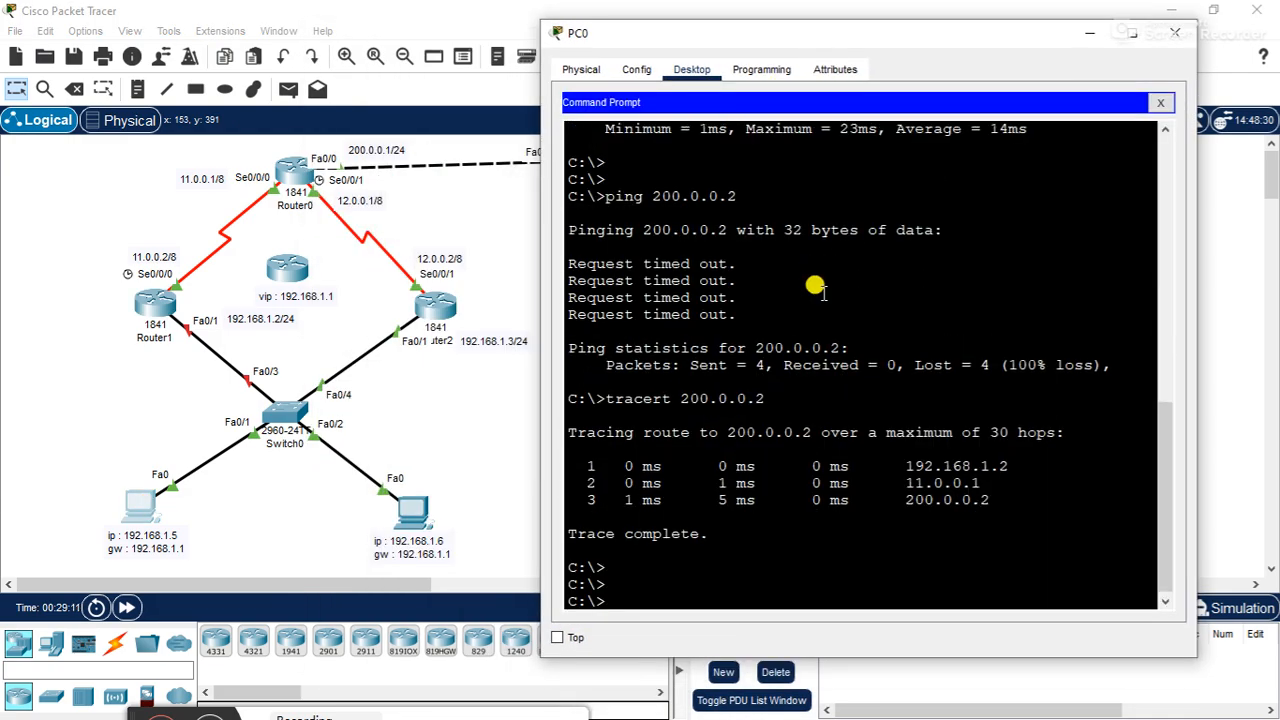
key("Up")
key("Up")
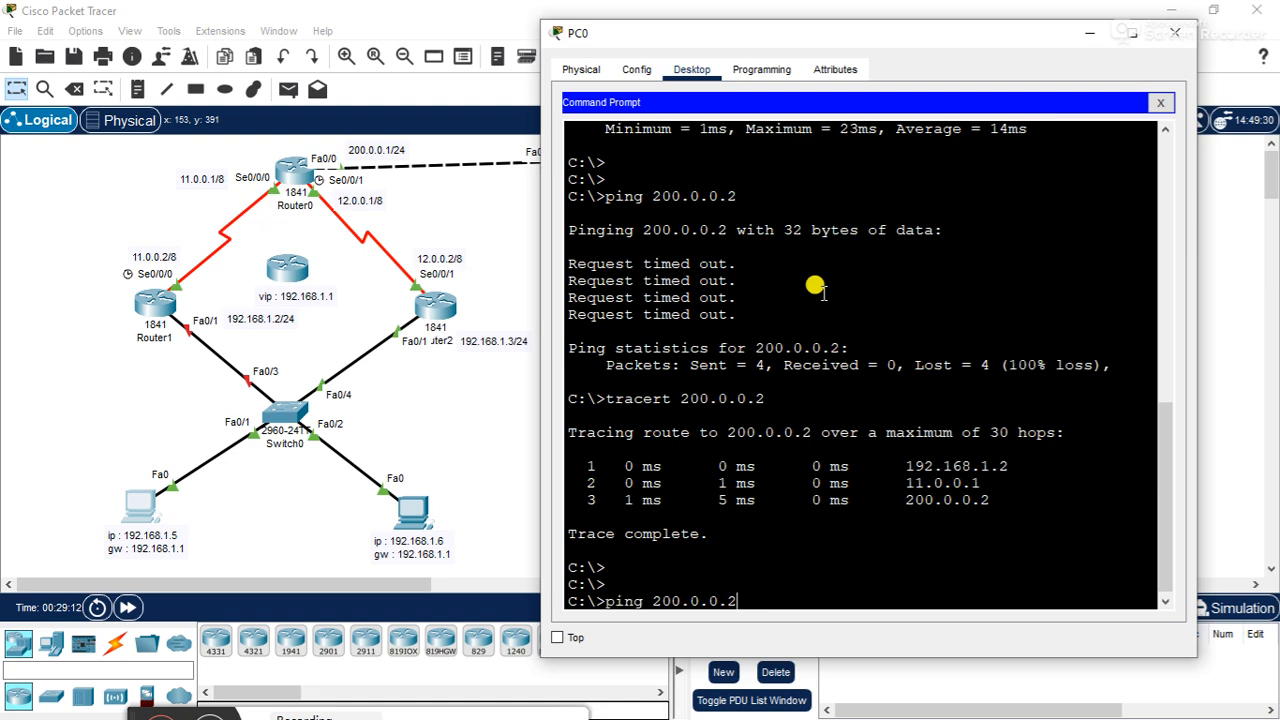
key("Return")
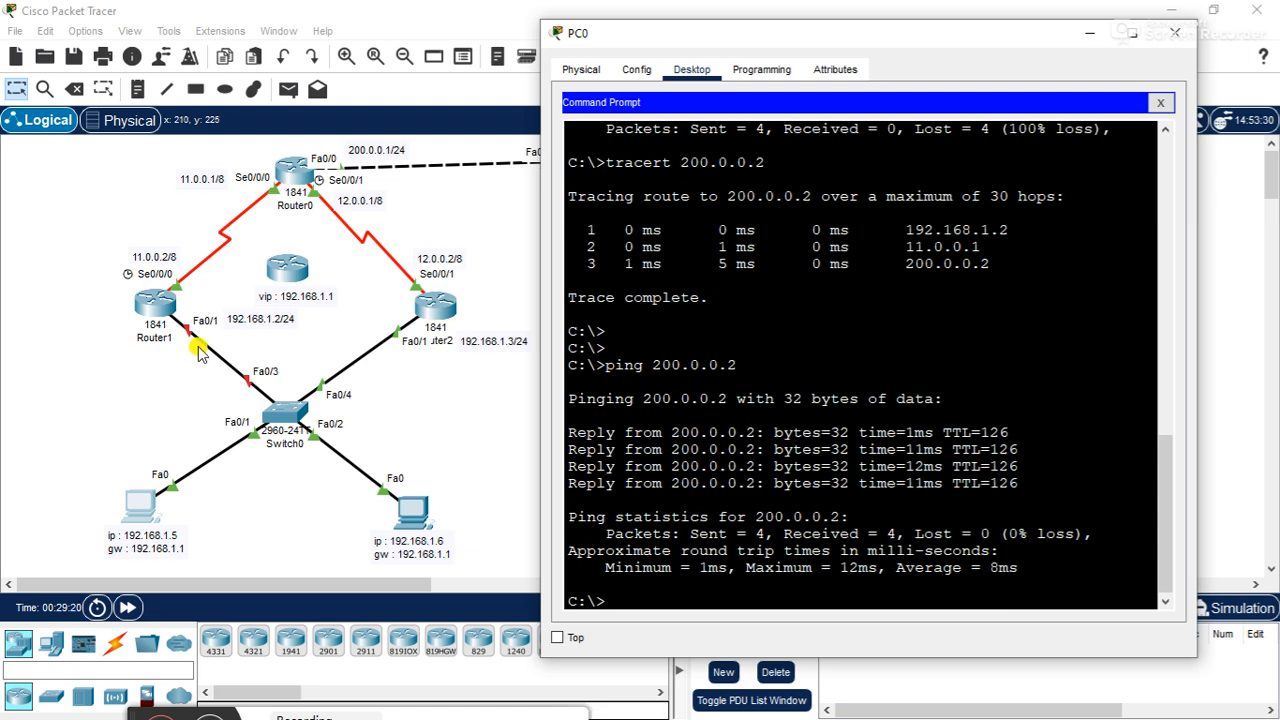
- Run tracert 200.0.0.2 again from PC0 to check the failover path to the server
key("Up")
key("Up")
key("Return")
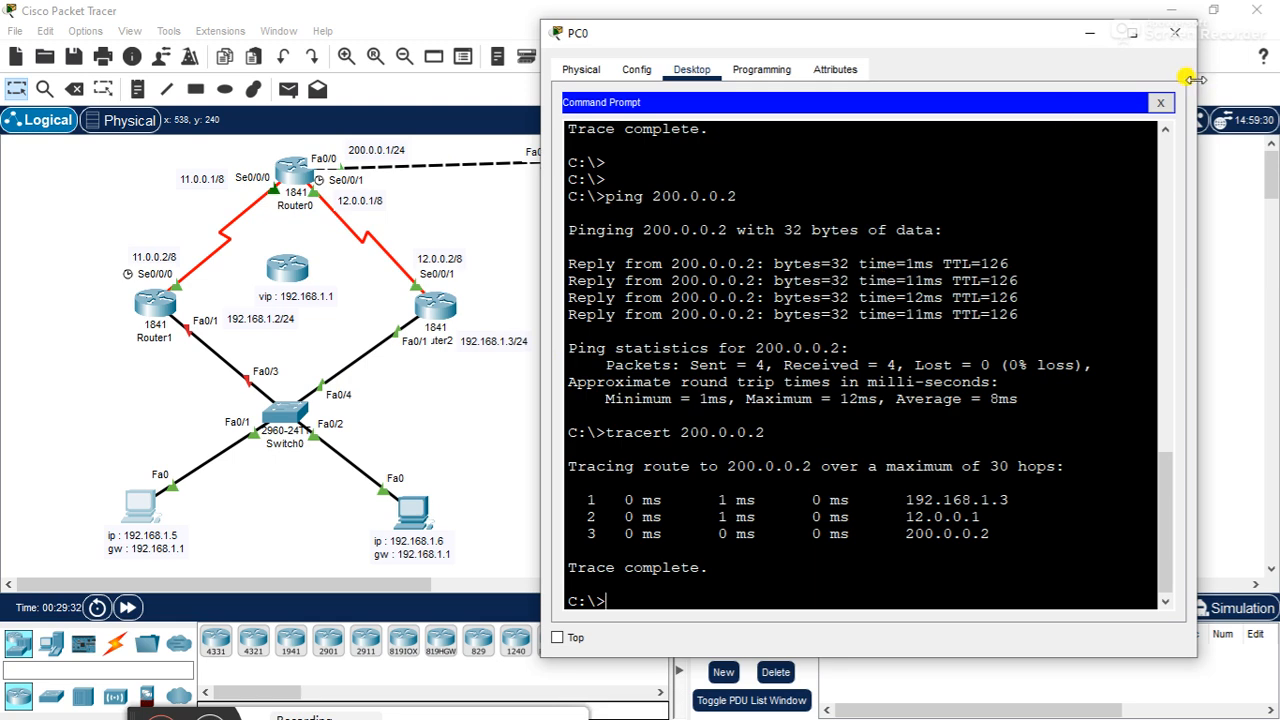
- Bring interface f0/1 on Router1 back up with no shutdown, and fast-forward the simulation time
left_click(1177, 34)
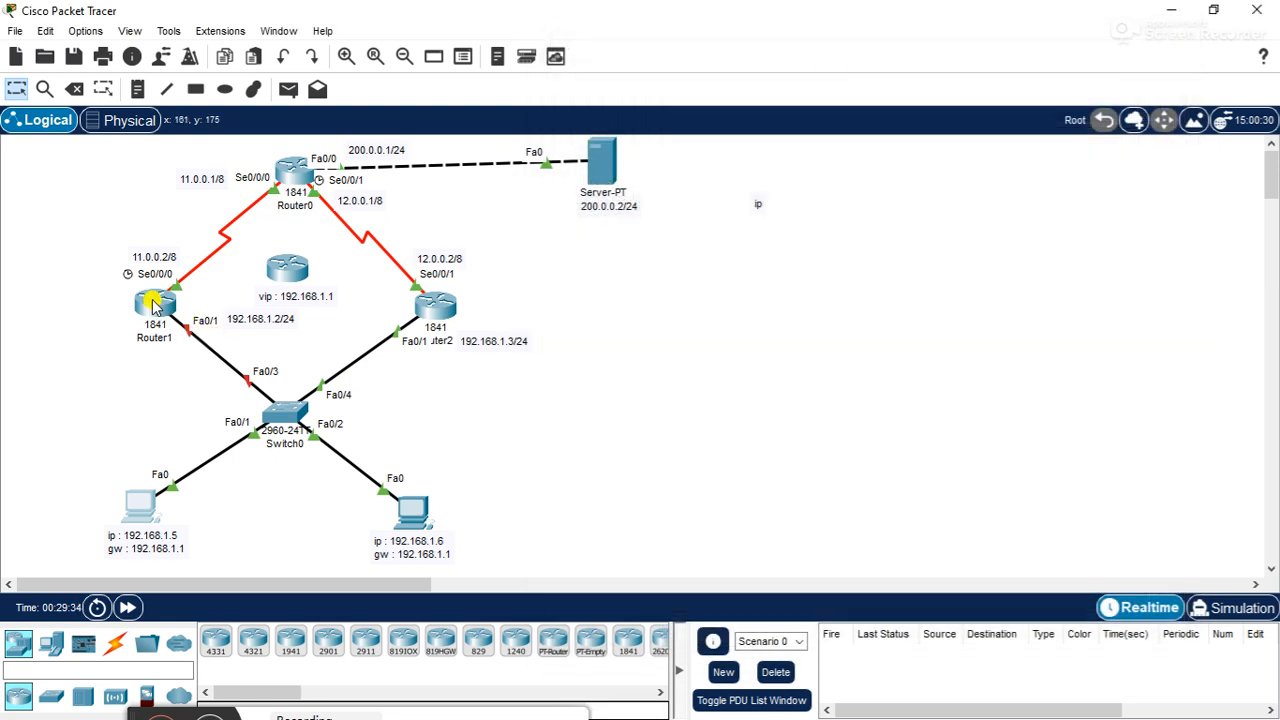
left_click(155, 303)
key("Return")
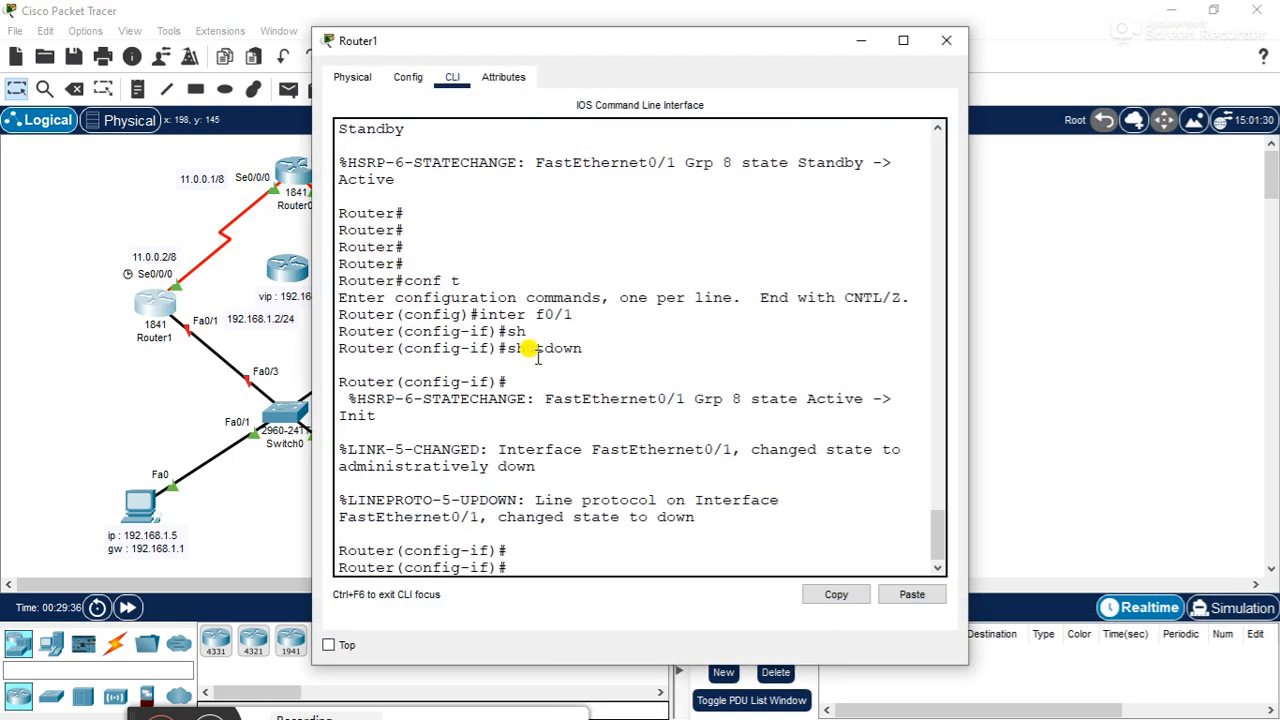
type("no shutdown")
key("Return")
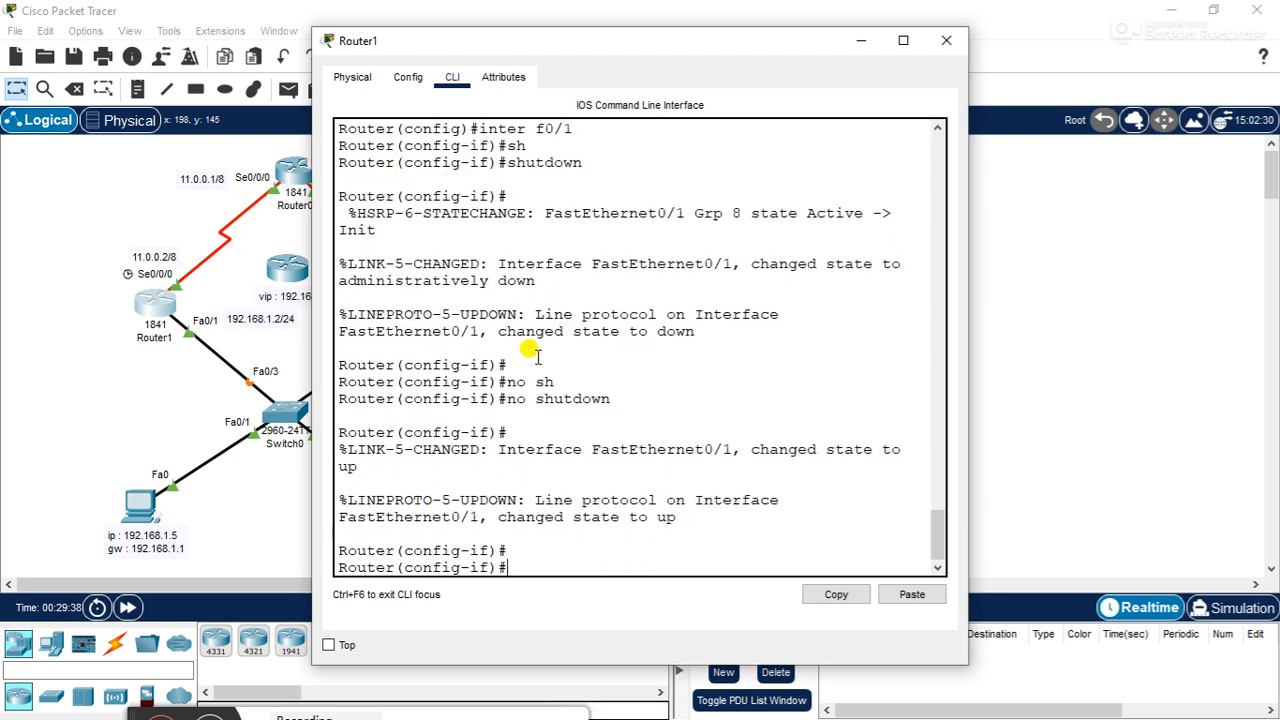
left_click(946, 40)
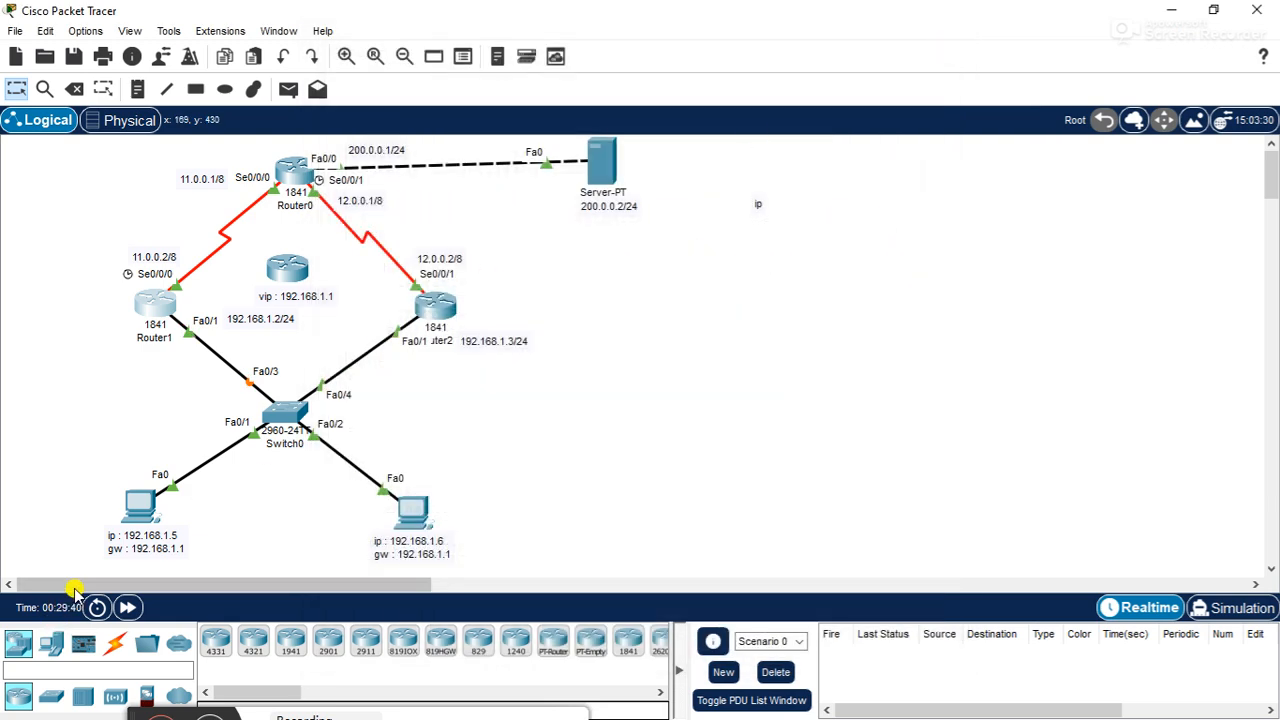
left_click(127, 607)
left_click(127, 607)
left_click(127, 607)
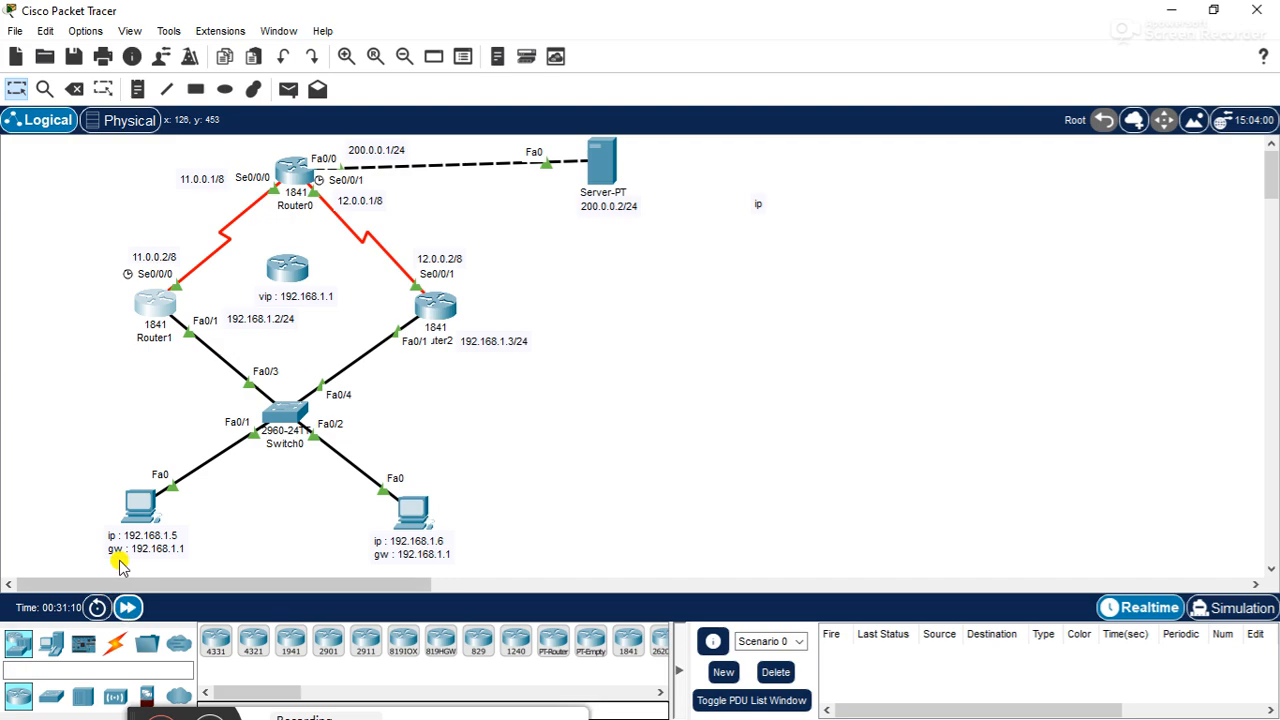
- Run tracert 200.0.0.2 three times from PC0's Command Prompt to check which gateway carries traffic with Router1's f0/1 re-enabled
left_click(140, 506)
left_click(740, 150)
left_click_drag(694, 46, 959, 41)
scroll(880, 330, "down", 10)
key("Up")
key("Return")
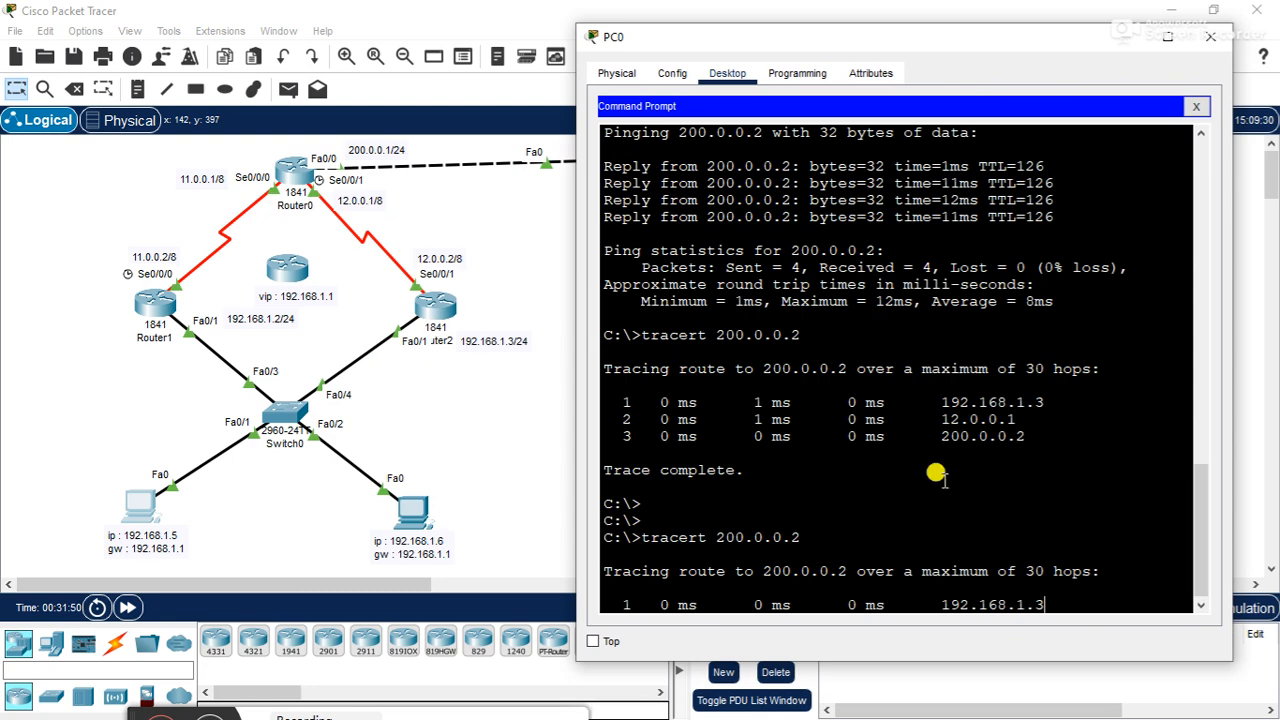
key("Up")
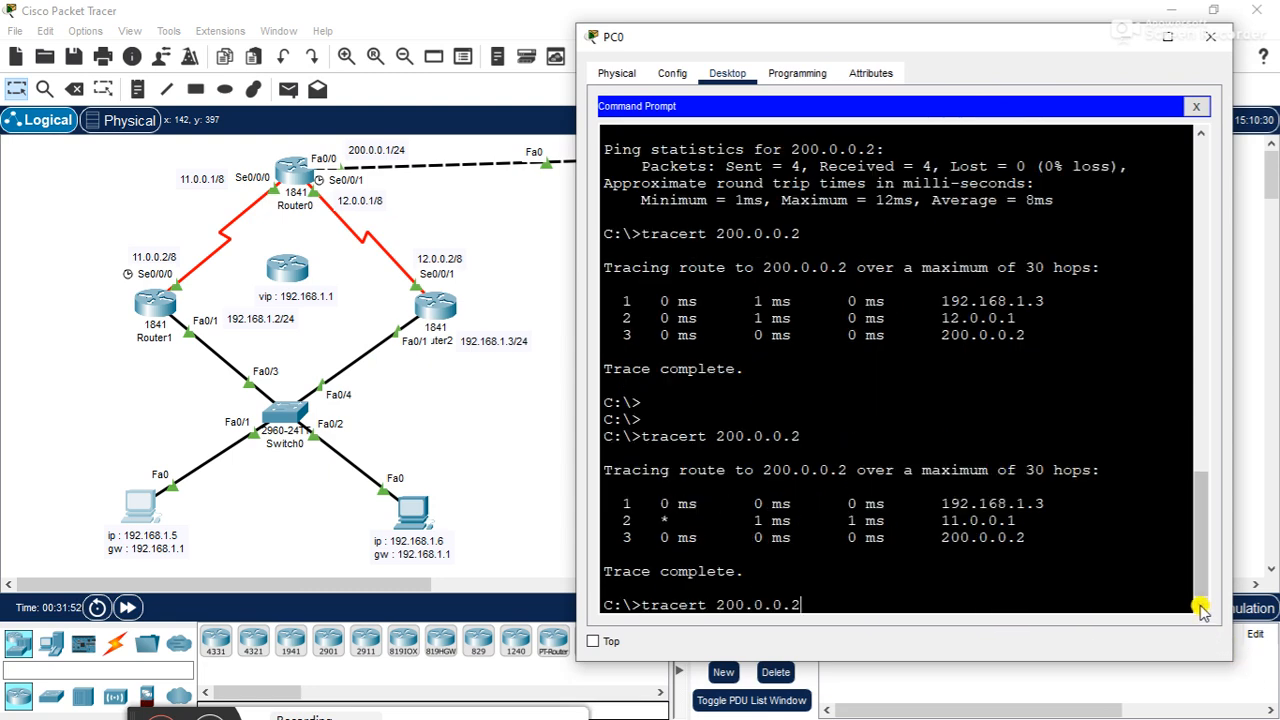
key("Return")
key("Up")
key("Return")
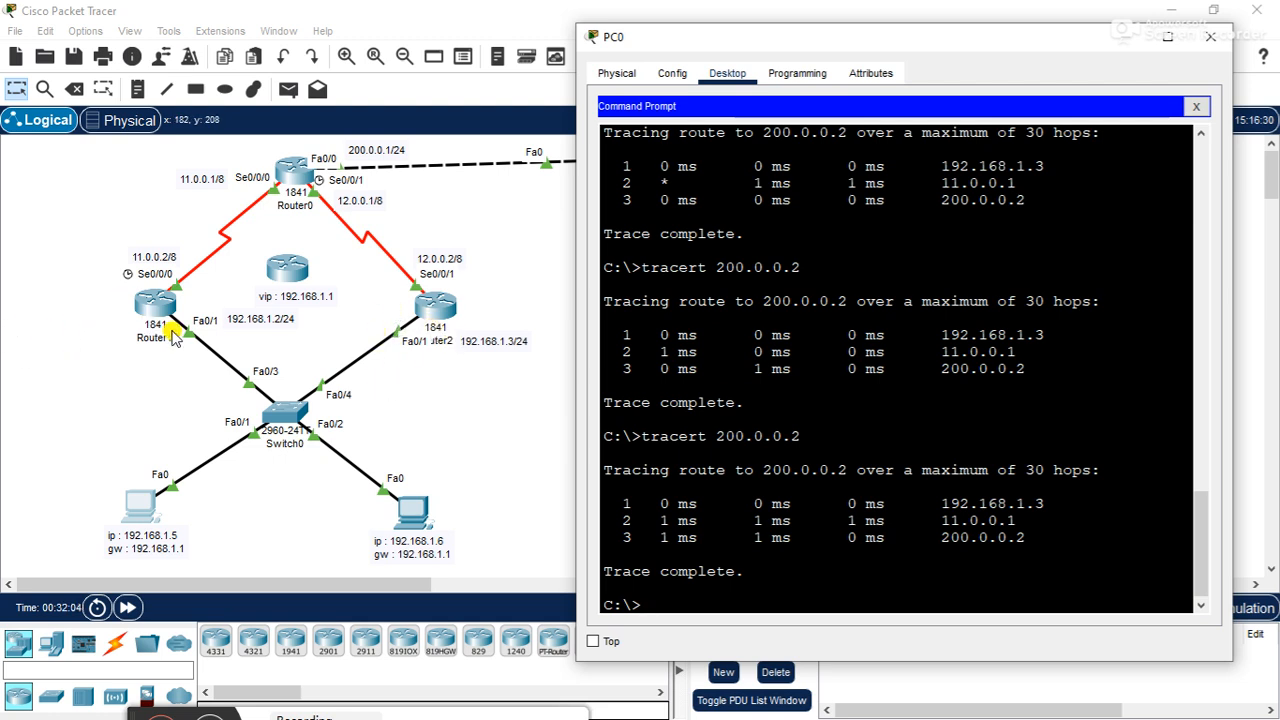
left_click(1210, 36)
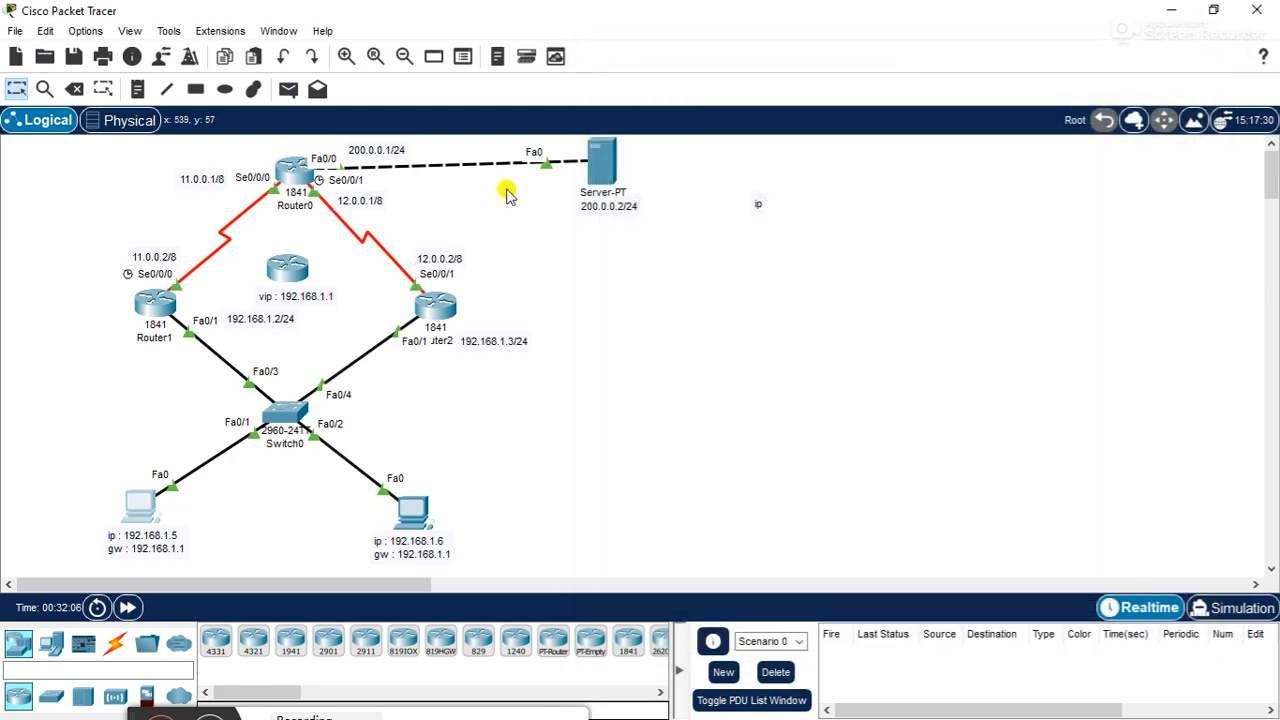
- Open Router1's command line beside the topology, exit to global configuration, and enter interface configuration mode for f0/1
left_click(155, 305)
left_click_drag(652, 54, 902, 6)
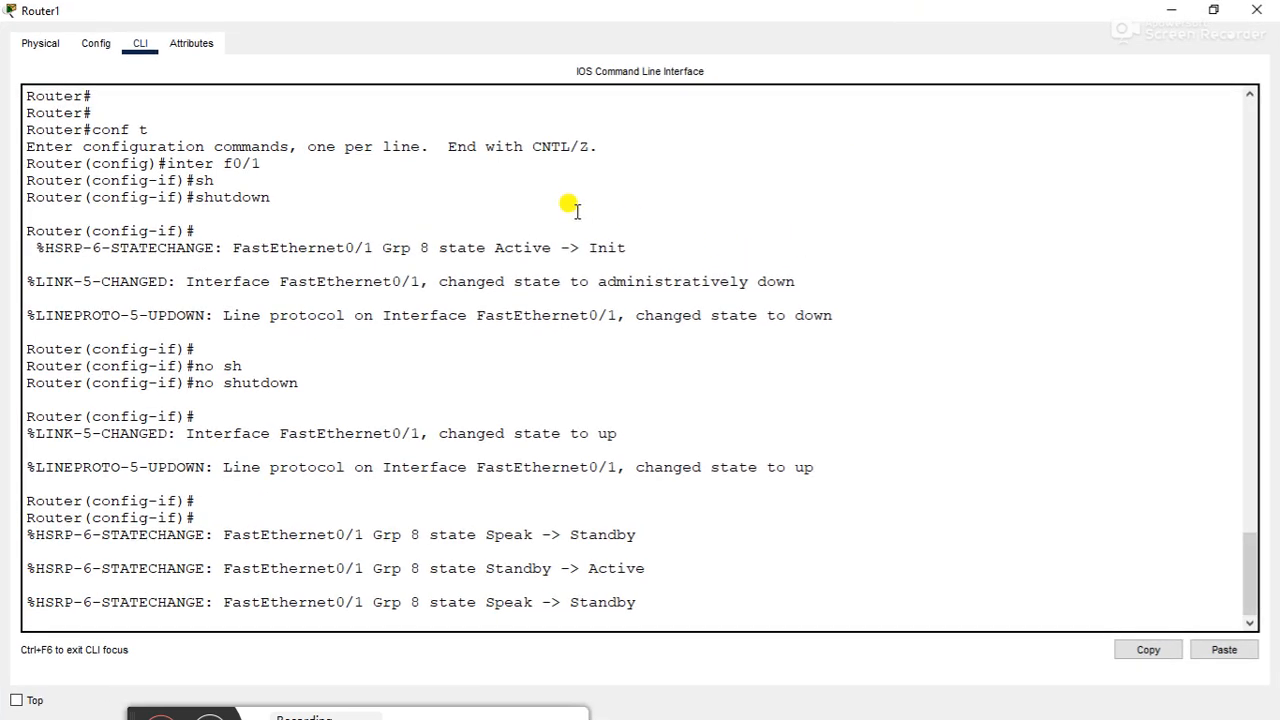
left_click_drag(486, 9, 821, 58)
scroll(812, 312, "down", 5)
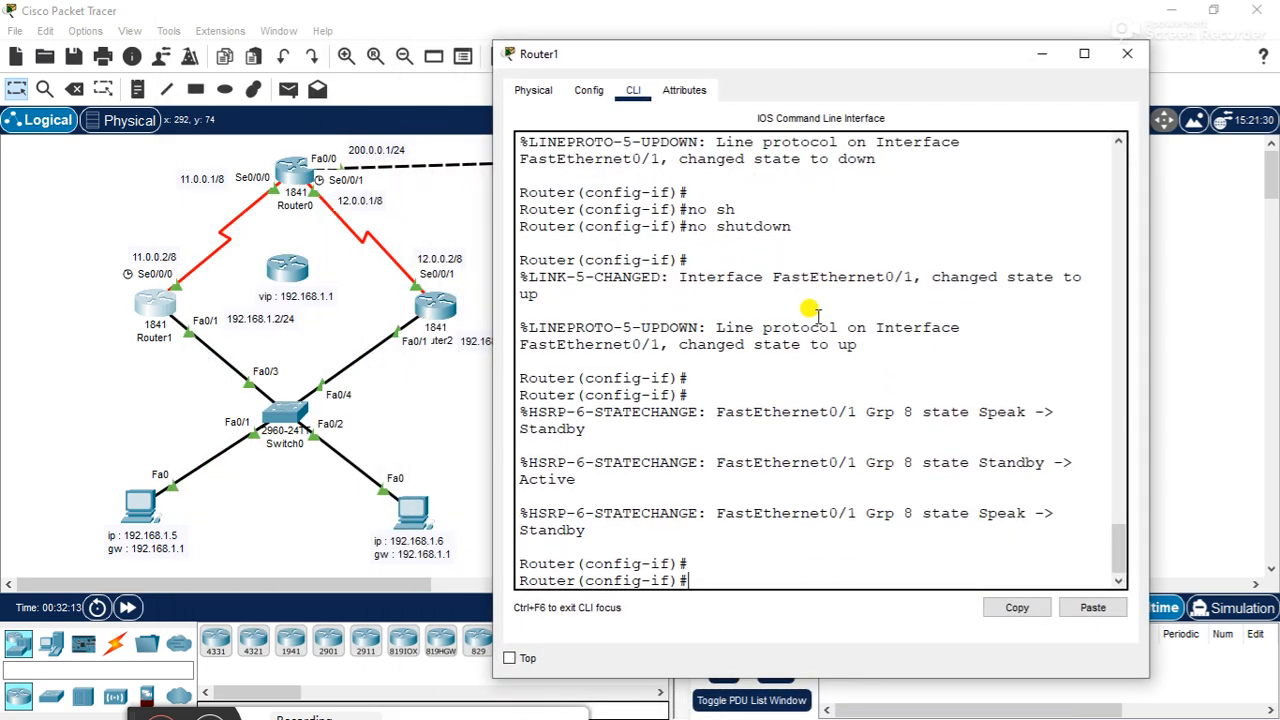
type("t")
key("Return")
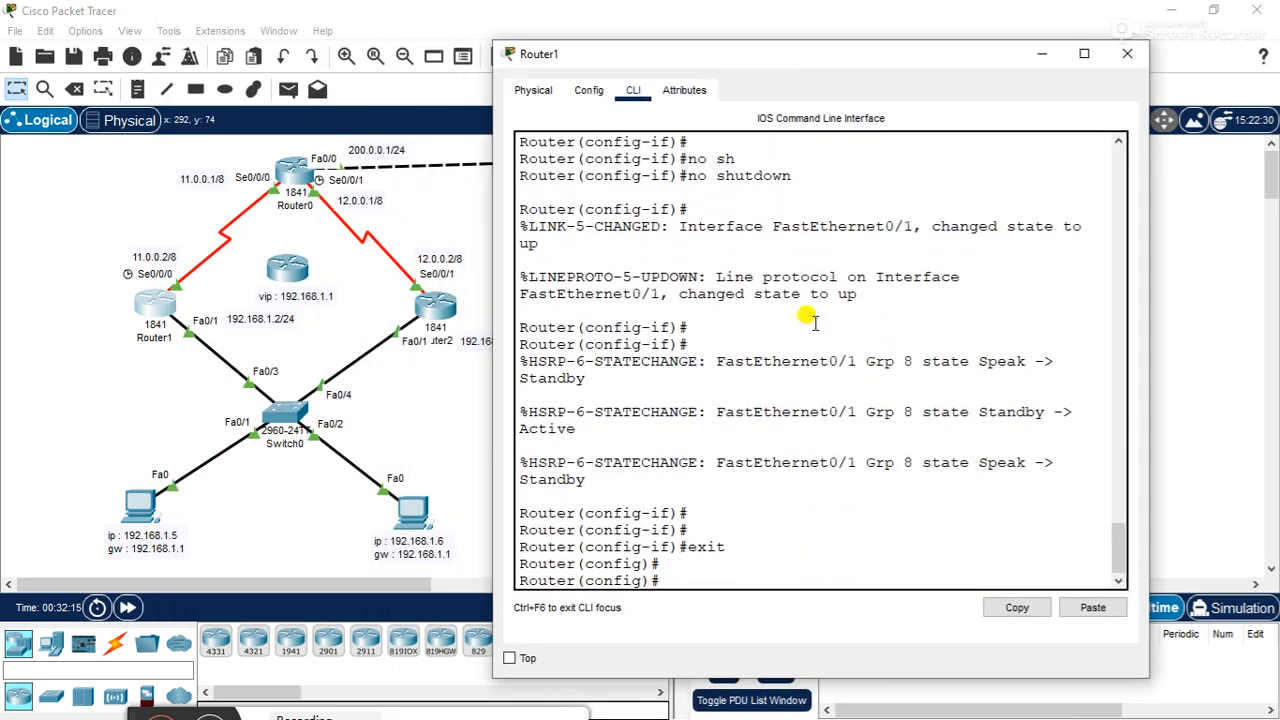
type("inter f0/")
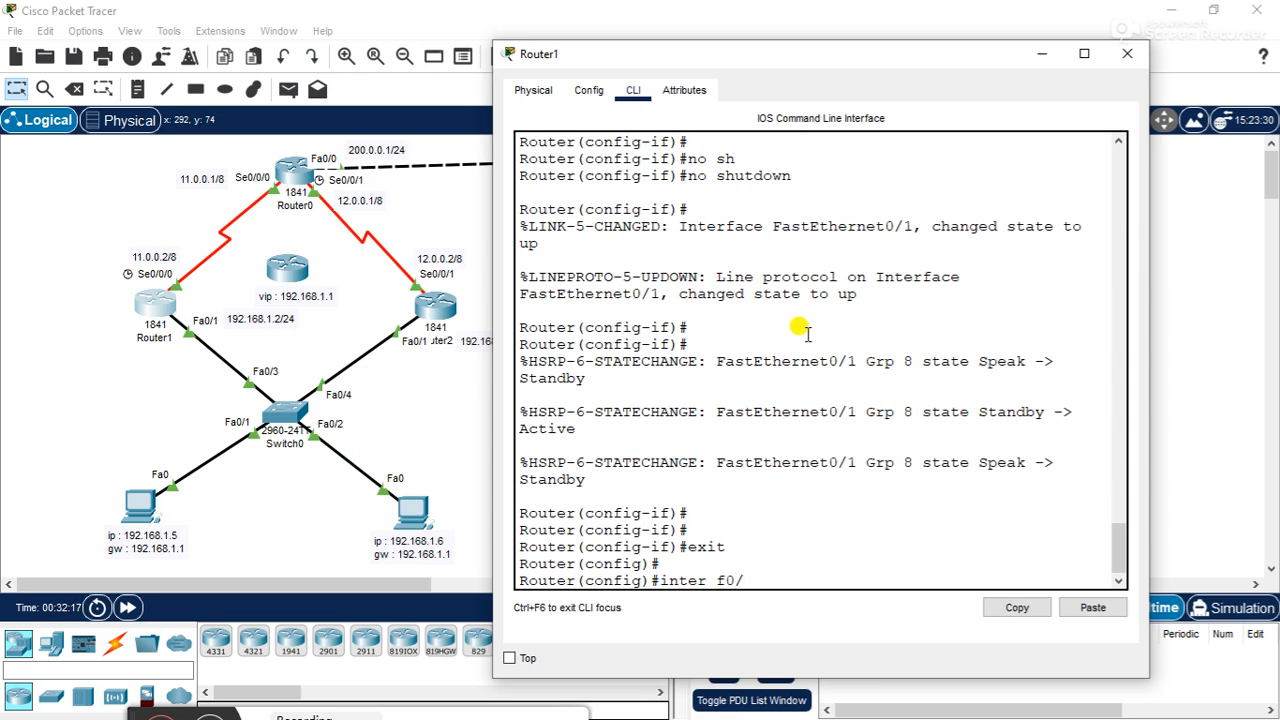
type("1")
key("Return")
- Set Router1's HSRP group 8 priority to 150 on interface f0/1
type("stan")
key("Tab")
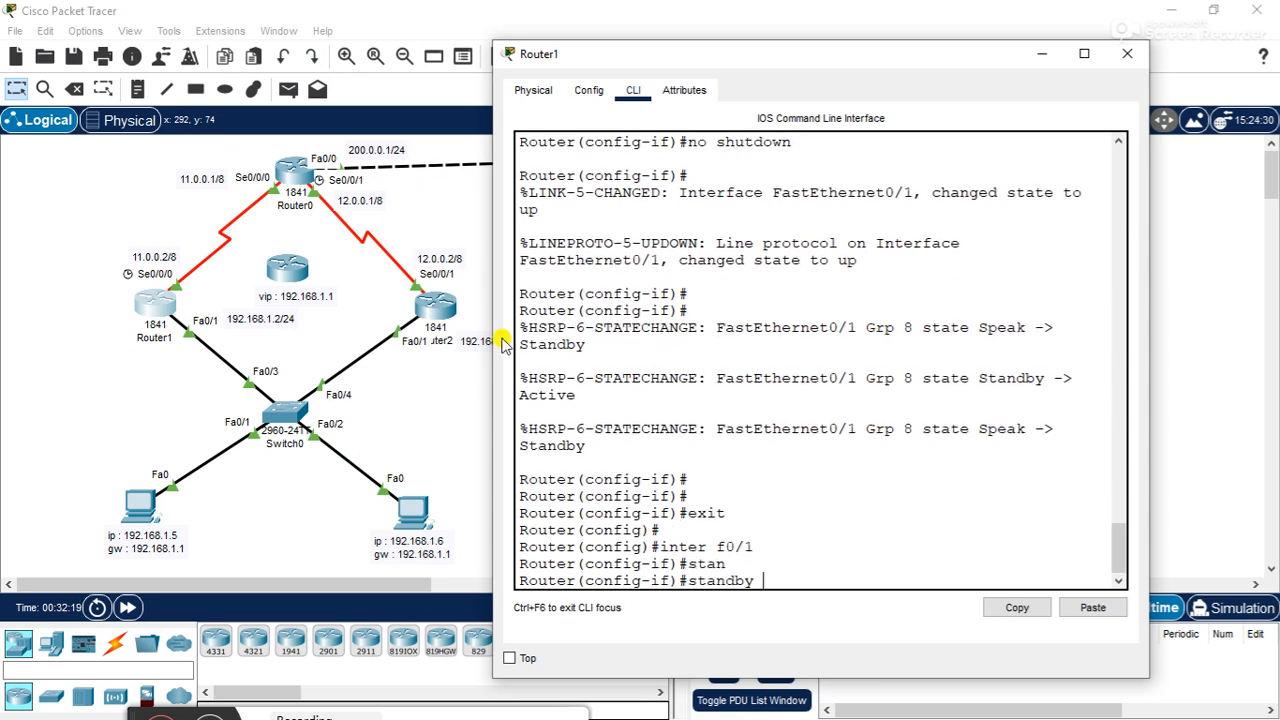
type("8 pri")
key("Tab")
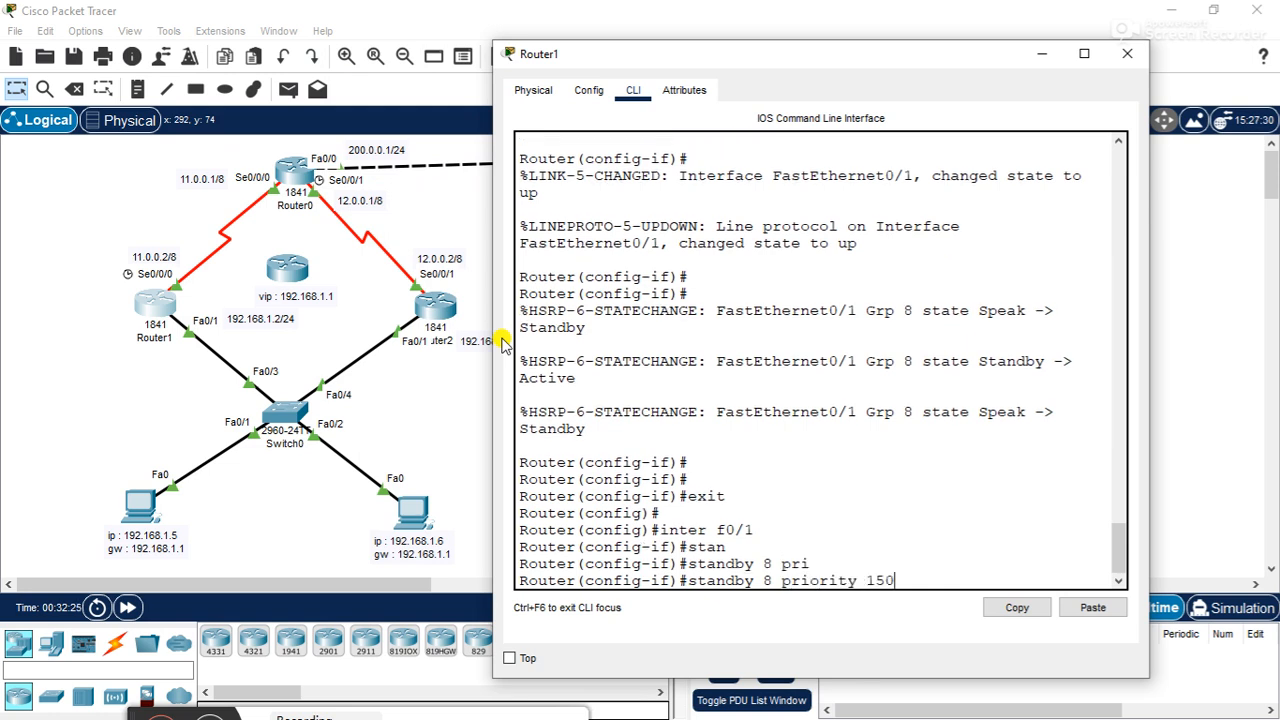
key("Return")
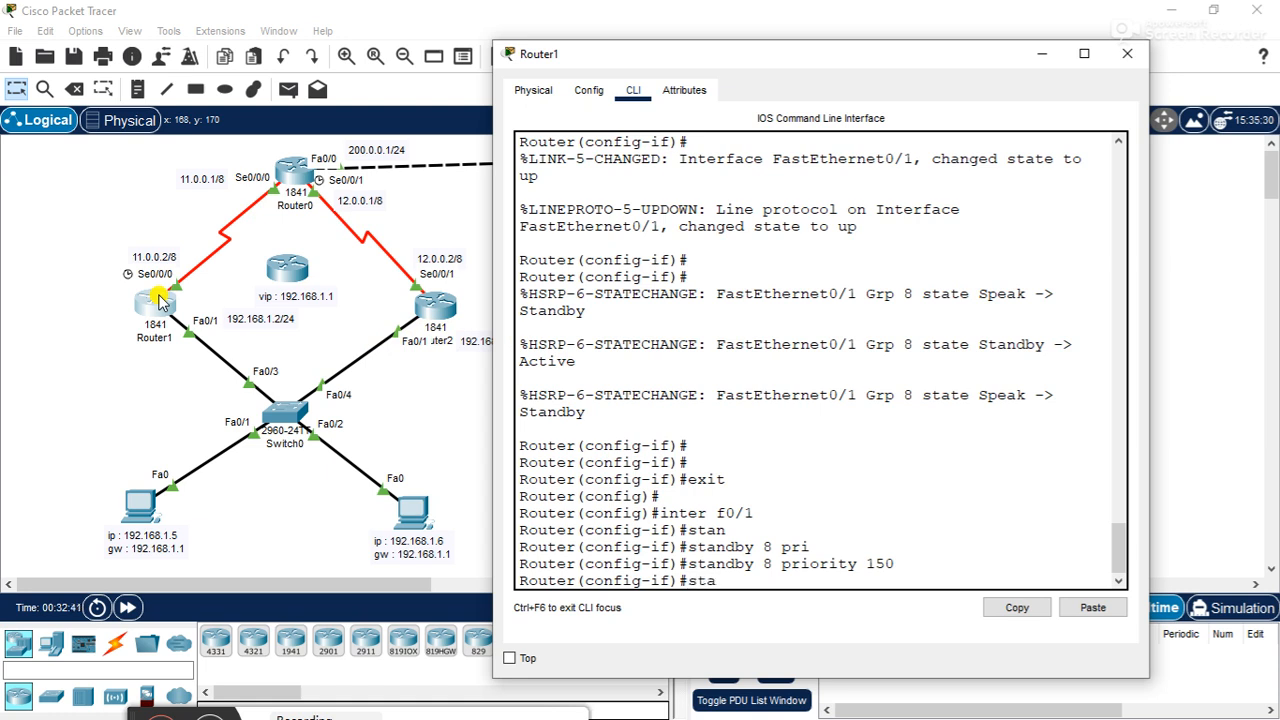
- Enable preemption for HSRP group 8 on Router1's f0/1 with standby 8 preempt, and close the router's window
type("n")
key("Tab")
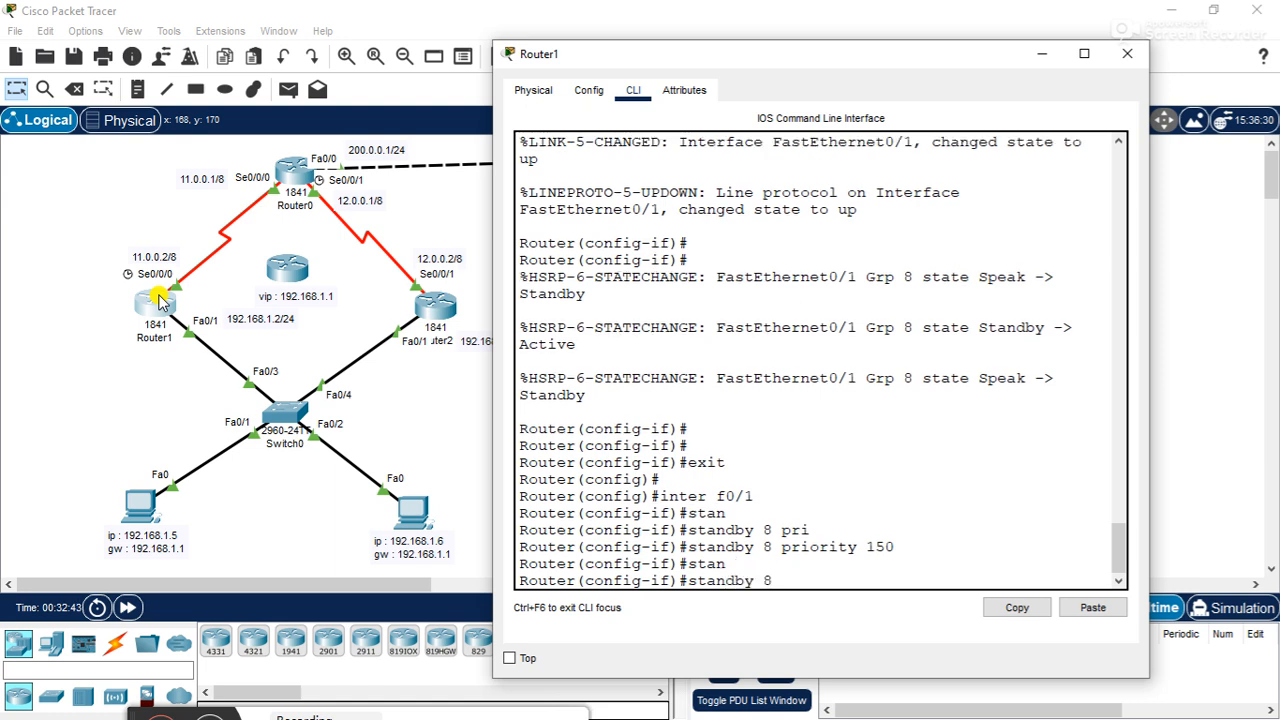
type("8 pree")
key("Tab")
key("Return")
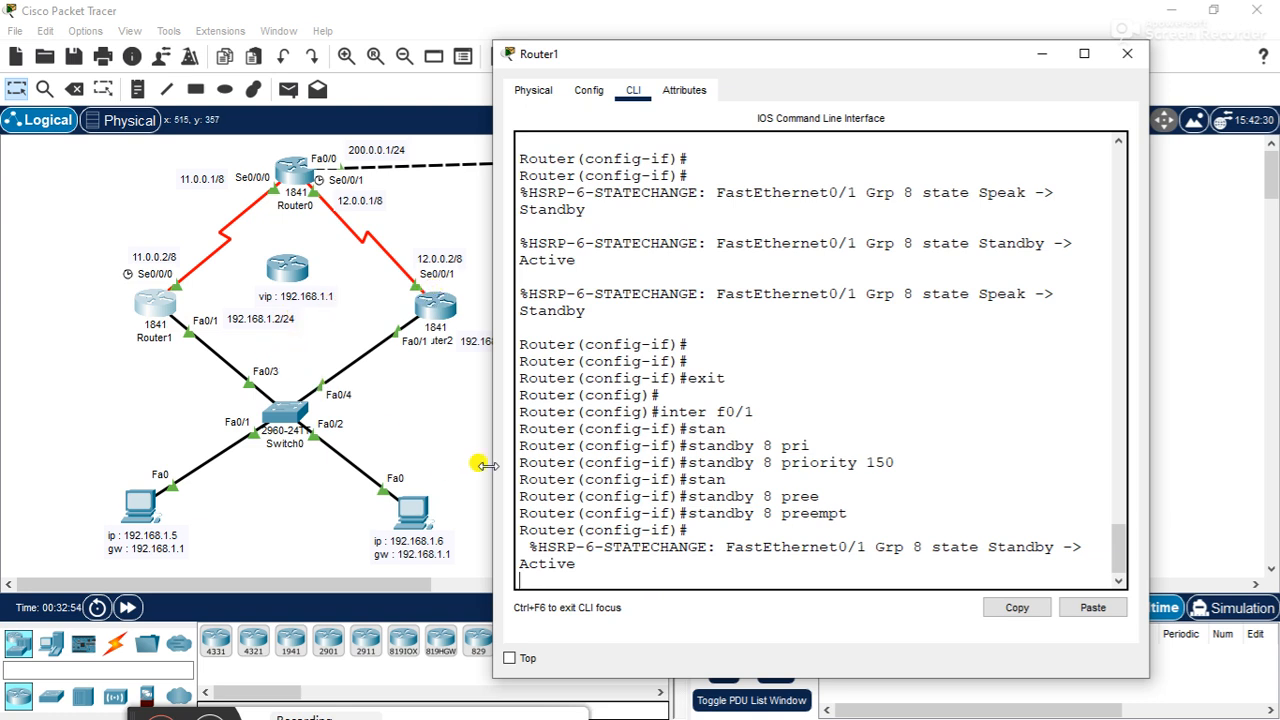
key("Return")
key("Return")
key("Return")
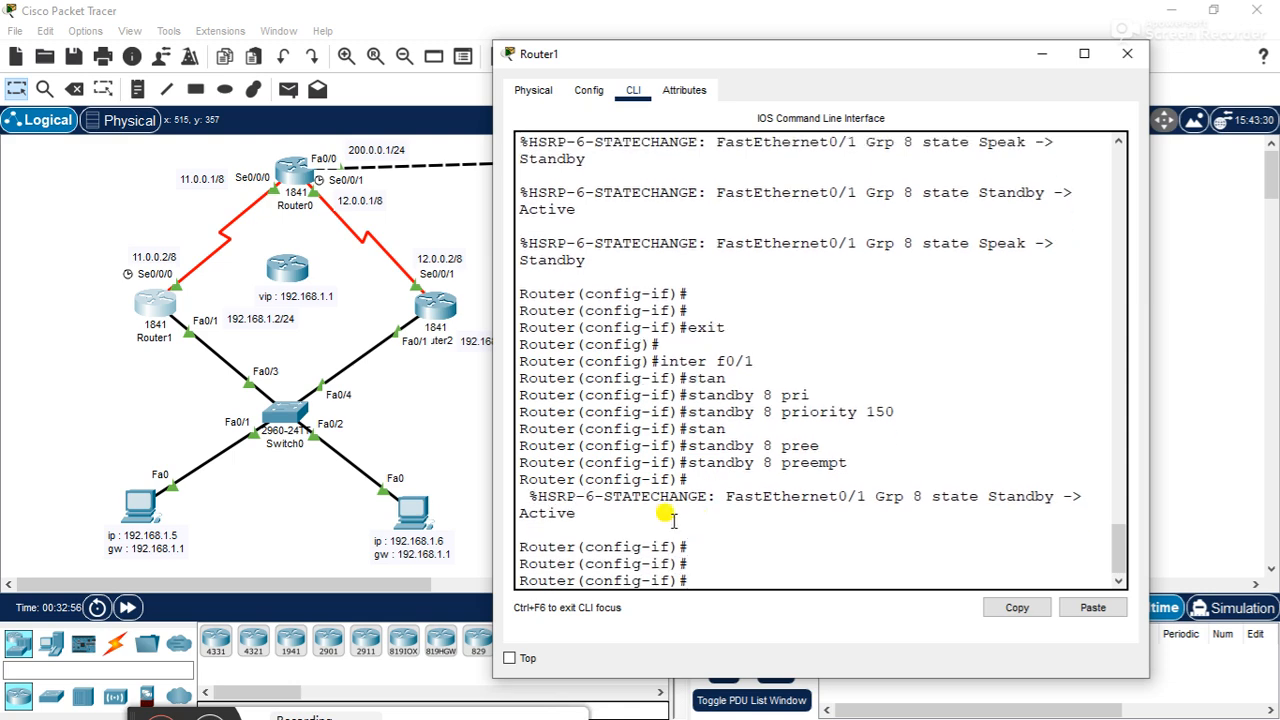
left_click(1127, 57)
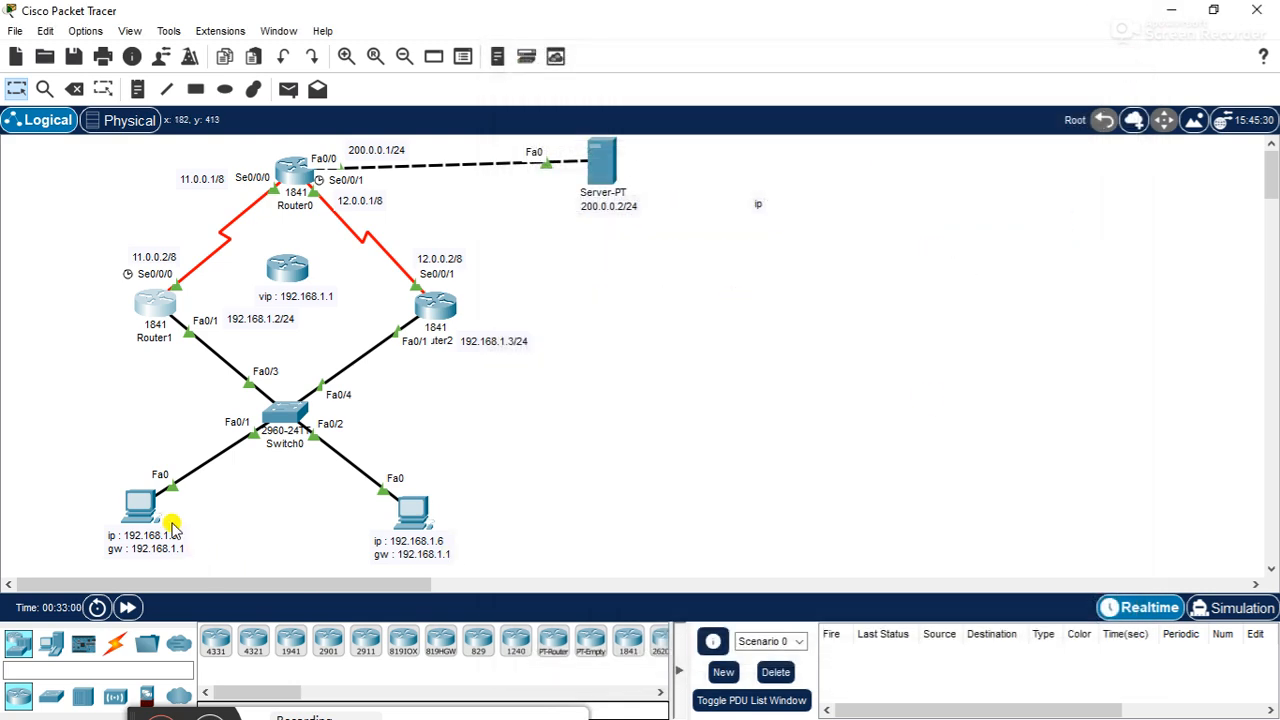
- Trace the route from PC0 to 200.0.0.2 to verify the active gateway after the priority and preempt changes
left_click(140, 506)
left_click(750, 160)
key("Return")
key("Up")
key("Return")
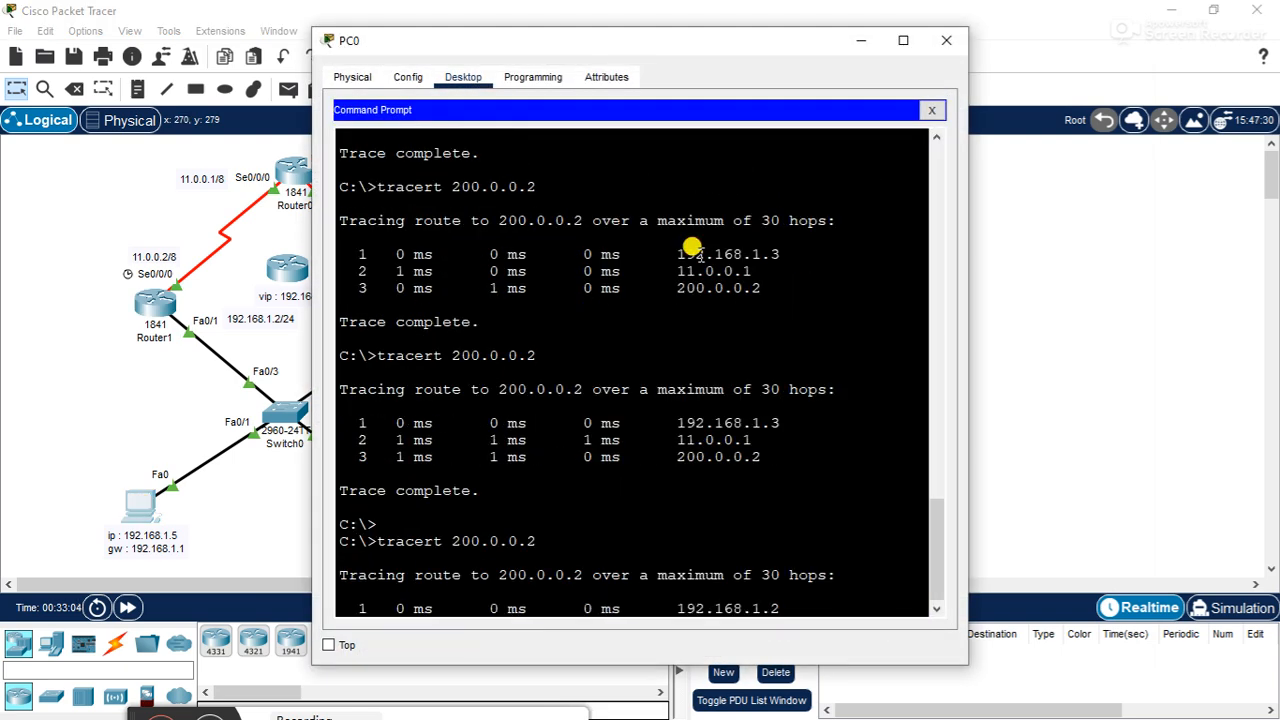
left_click(941, 39)
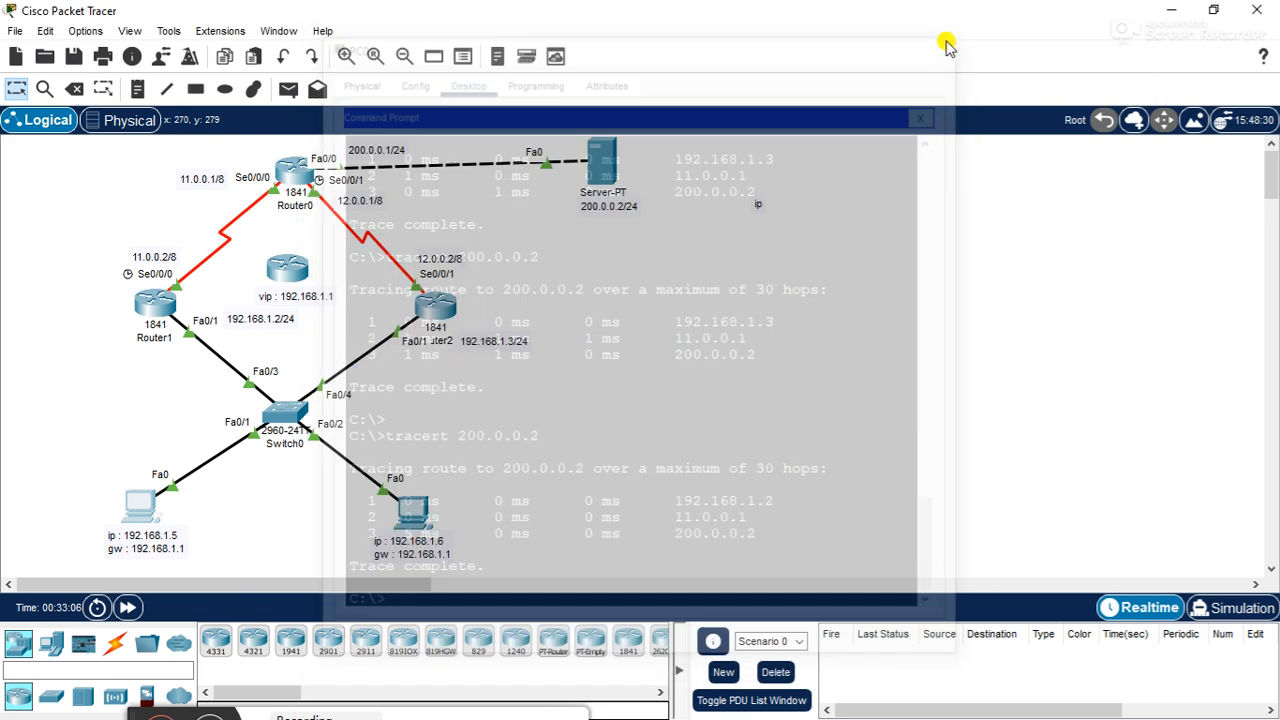